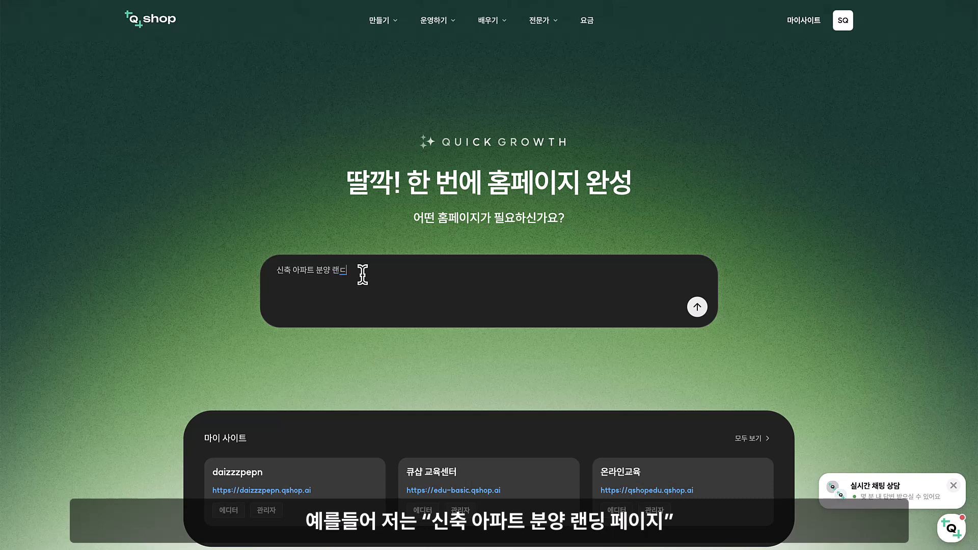
Submit the request "신축 아파트 분양 랜딩페이지를 만들어줘" and choose 분양 문의/신청을 받는 사이트 as the site's purpose
type("만들어줘")
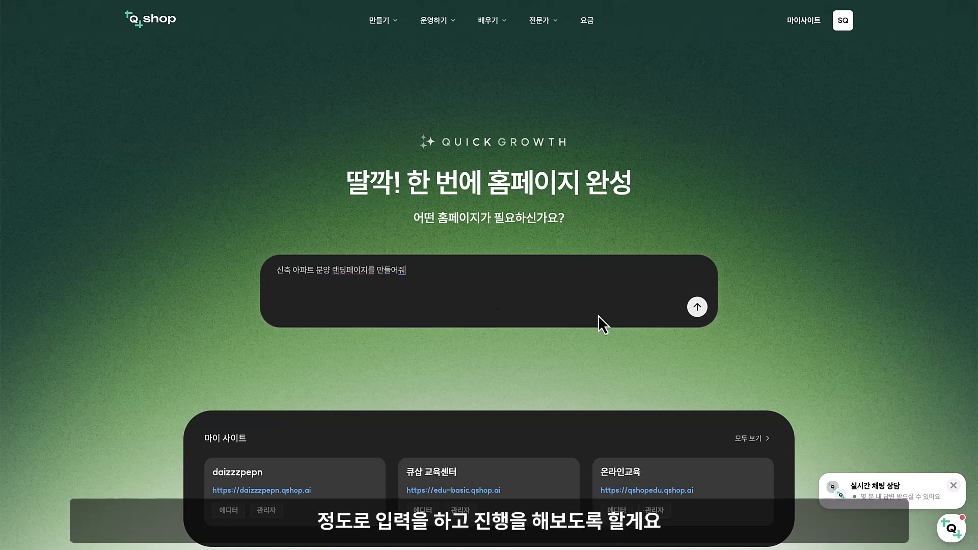
left_click(687, 310)
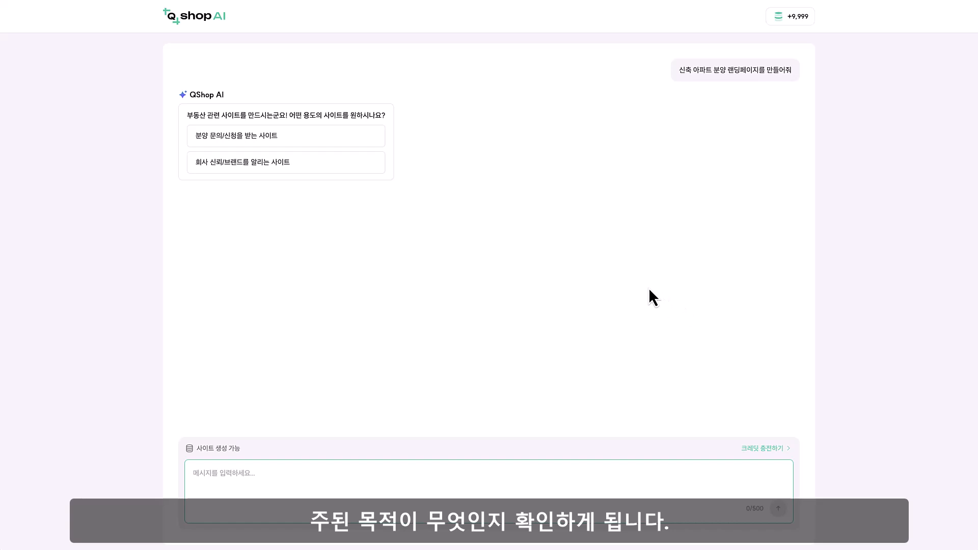
left_click(342, 135)
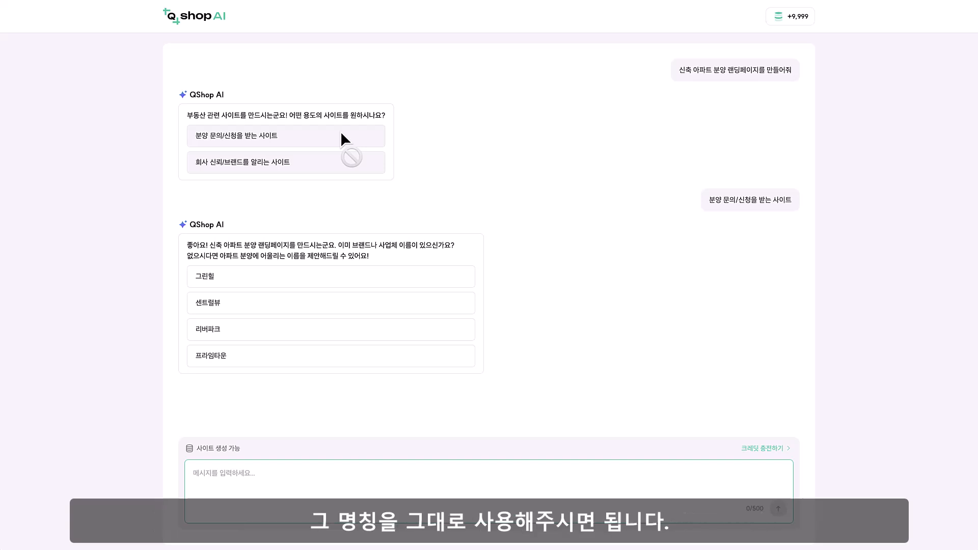
Answer the brand name question with 큐샵 빌리지
type("ㅋ")
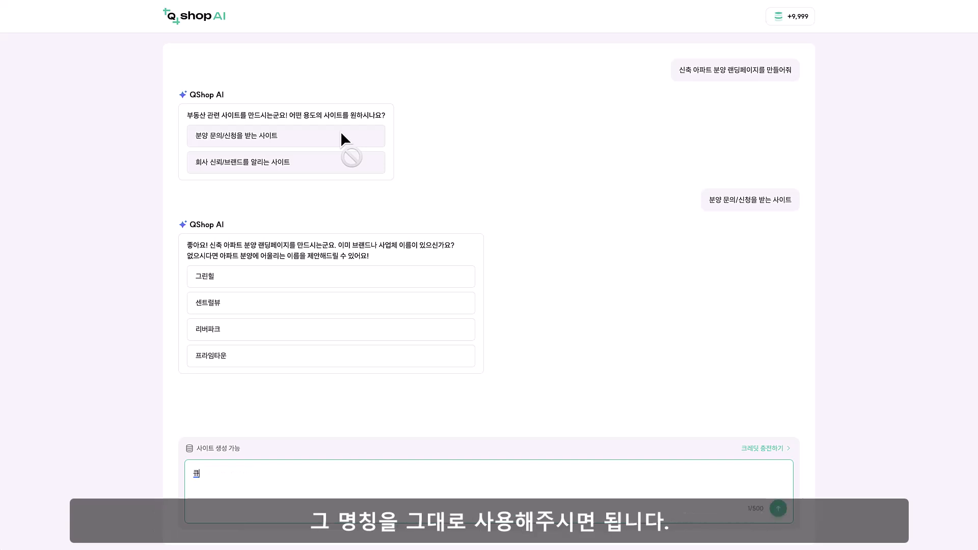
type("ㅠ샵 벨")
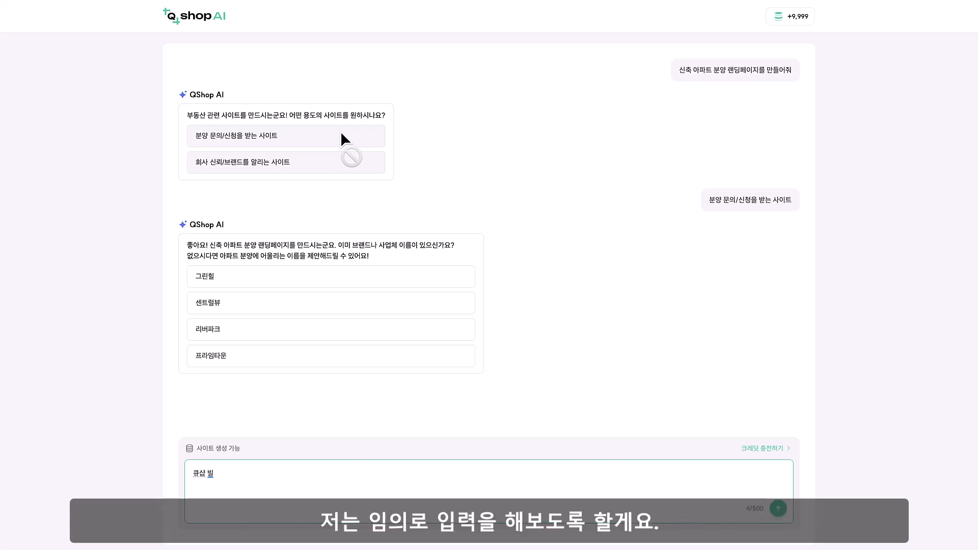
type("리지")
key("Return")
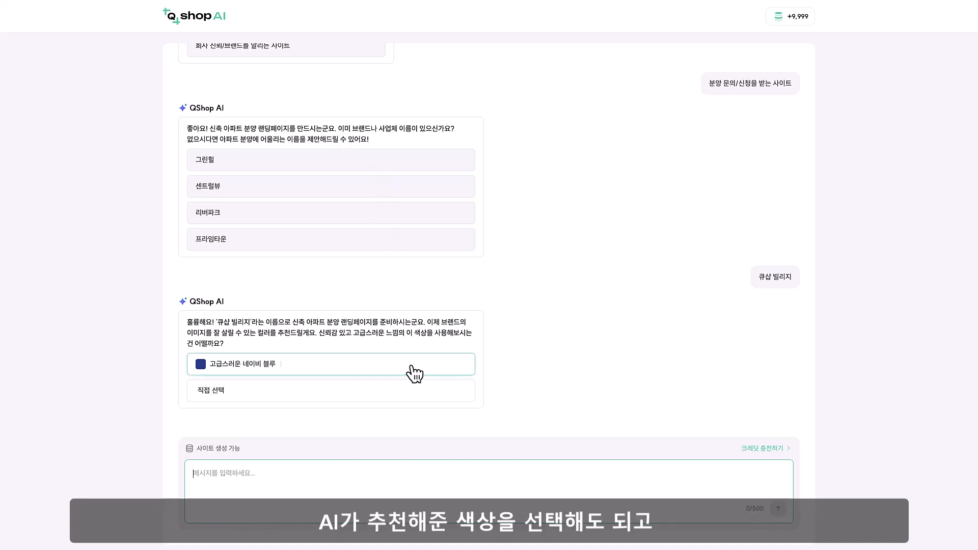
left_click(415, 393)
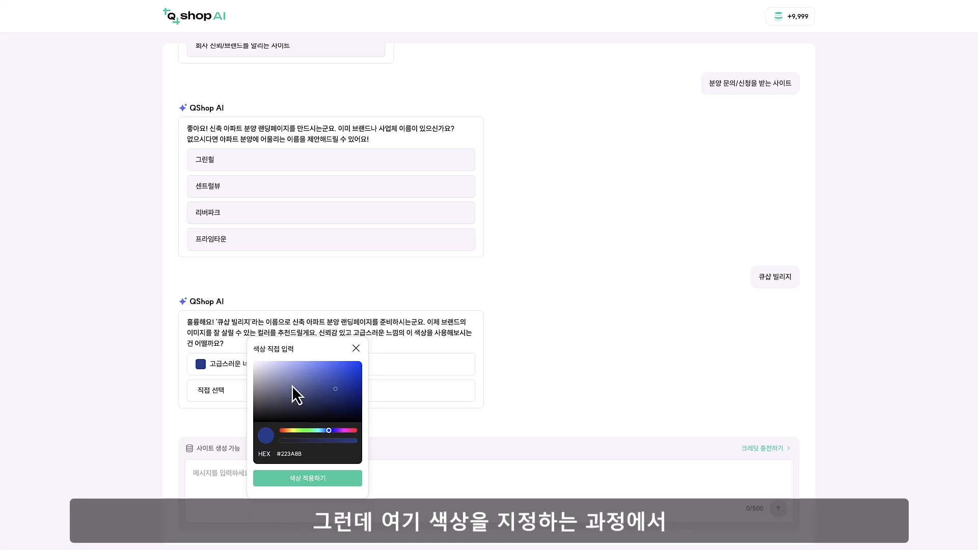
left_click(271, 371)
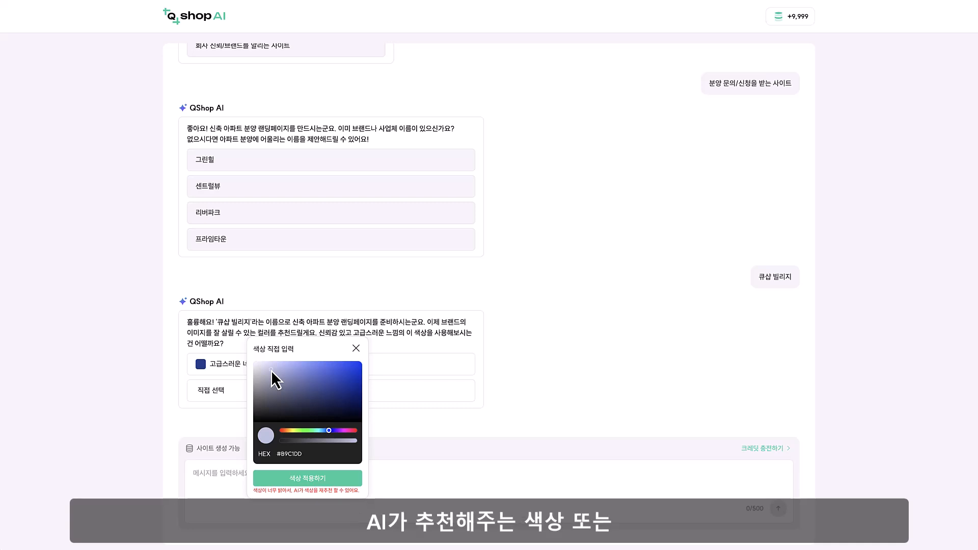
left_click(285, 393)
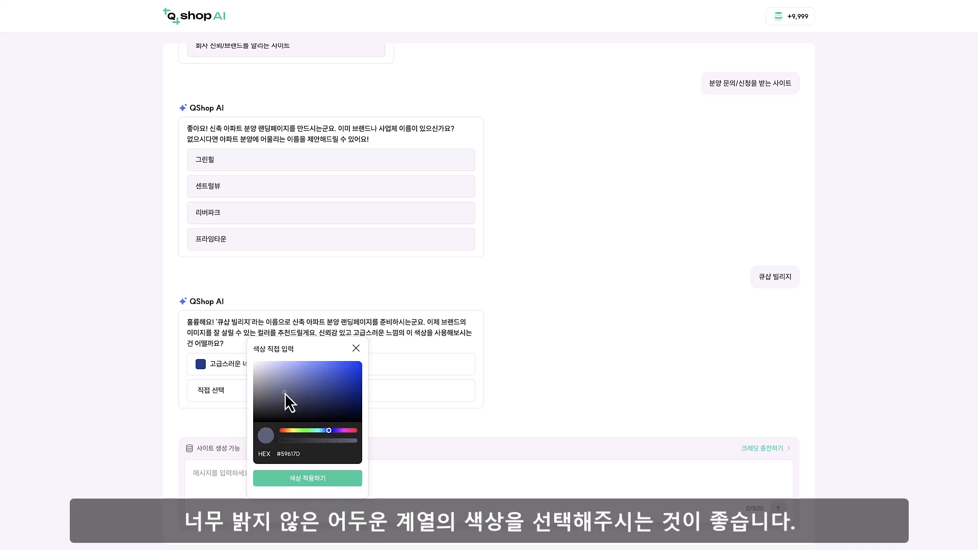
left_click(300, 395)
left_click(356, 348)
Choose the recommended brand color 고급스러운 네이비 블루 and the 사진 스타일 image style
left_click(349, 365)
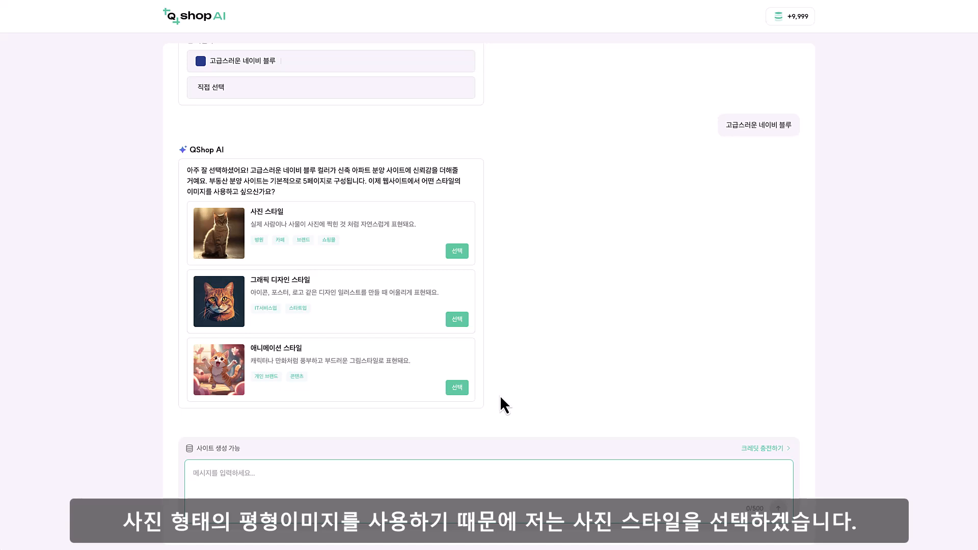
left_click(455, 250)
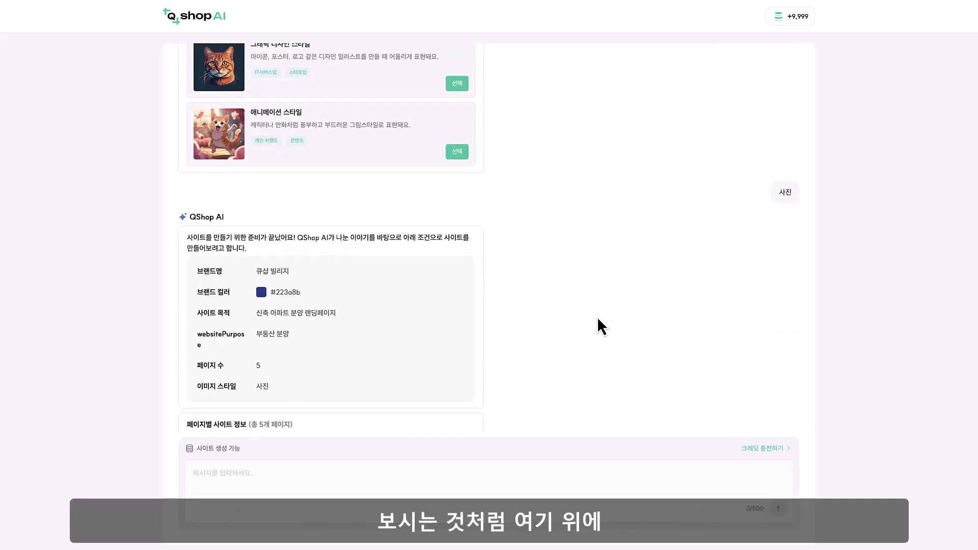
Review the site summary and page descriptions, and choose the 구성 선택 후 AI로 채우기 creation method
scroll(453, 313, "up", 3)
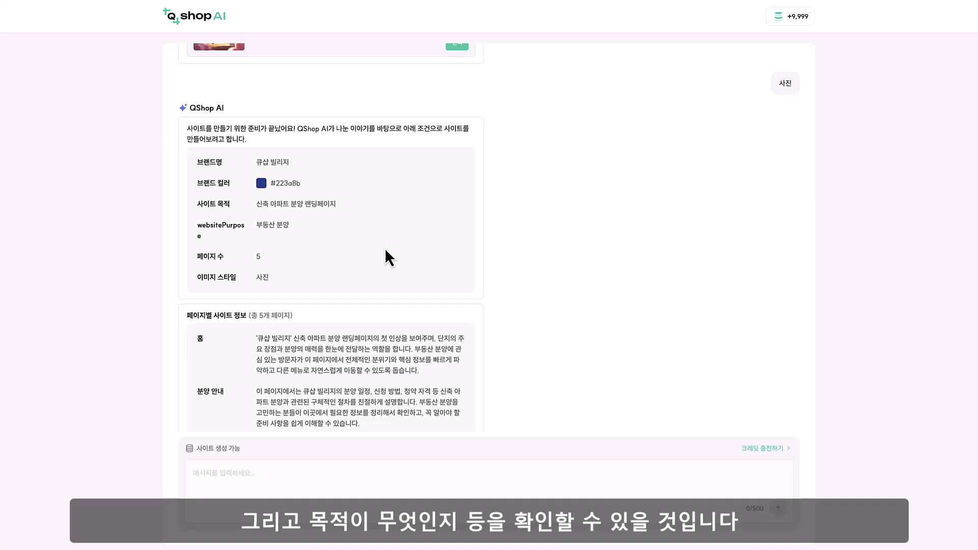
scroll(384, 250, "down", 3)
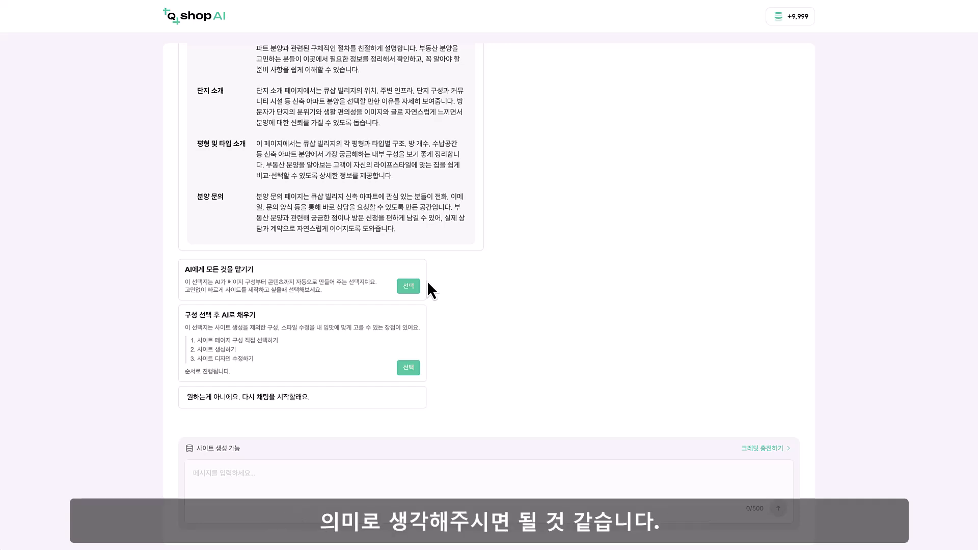
left_click(356, 322)
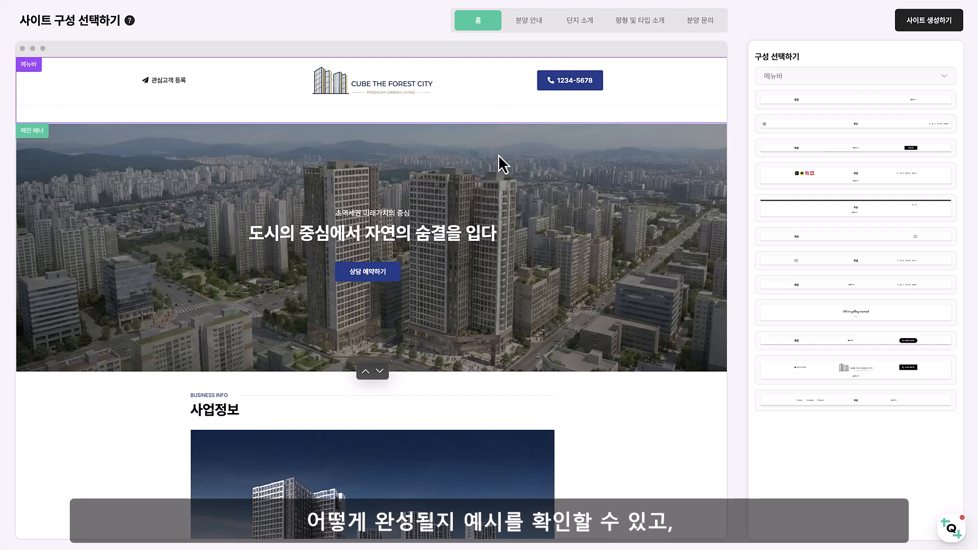
Preview the proposed 분양 안내 and 단지 소개 pages in the site layout
left_click(538, 25)
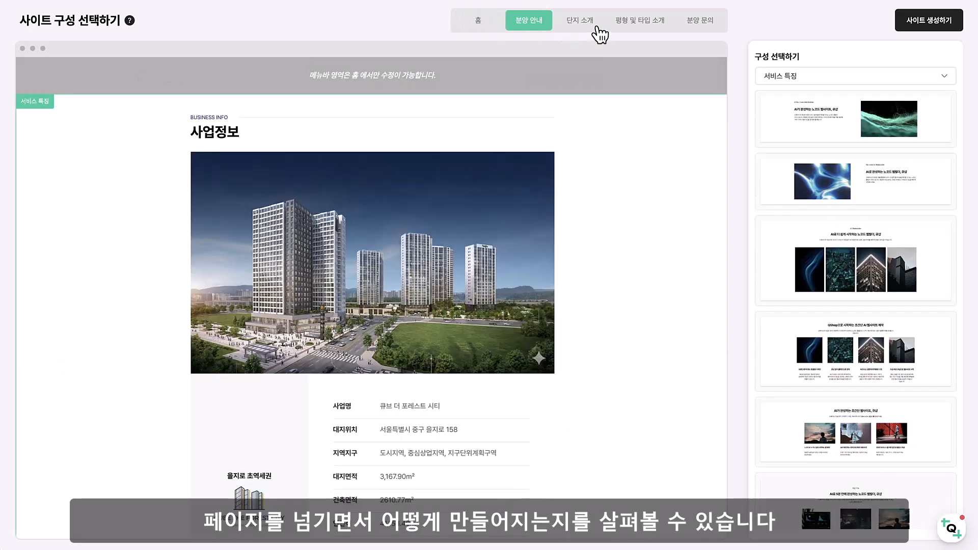
left_click(595, 29)
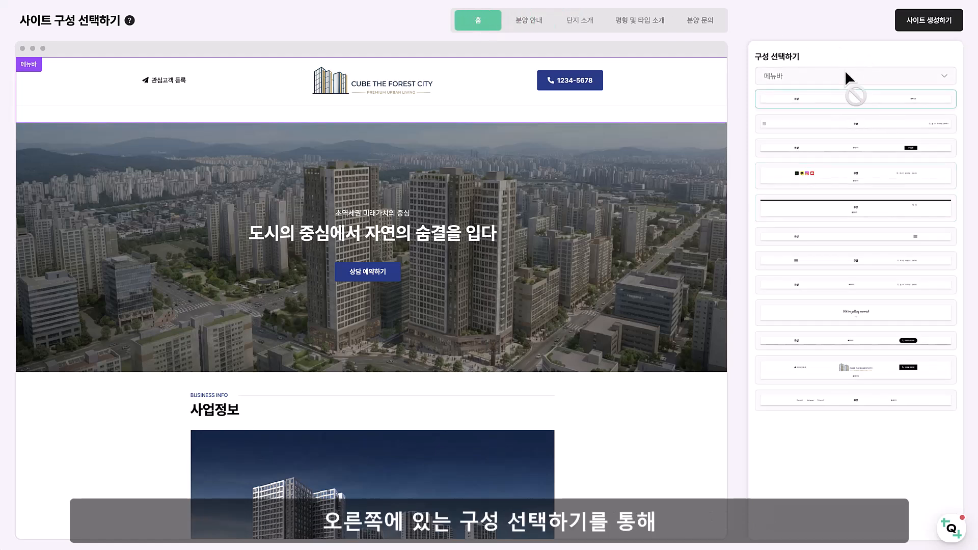
Try moving the home page's main banner below the 사업정보 section, and restore the original section order
left_click(623, 173)
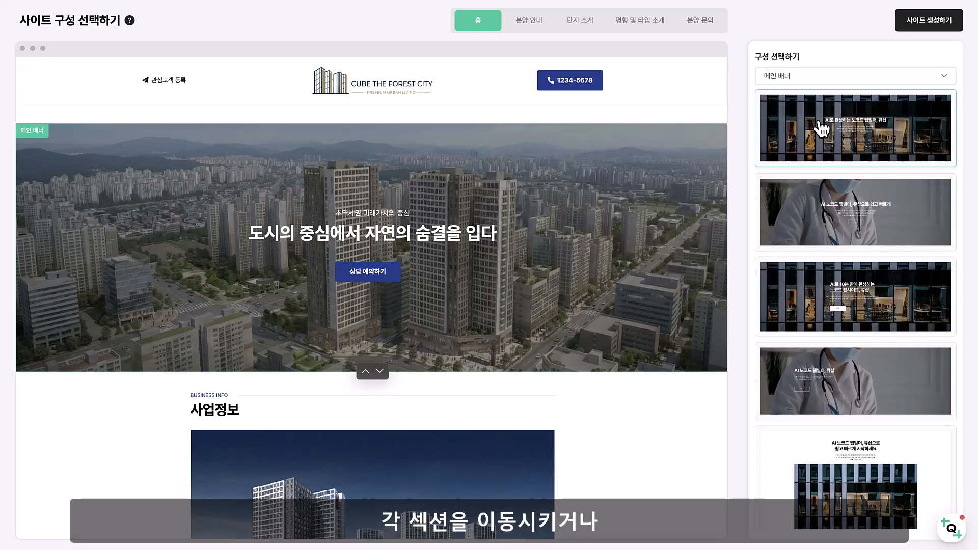
scroll(606, 214, "down", 2)
left_click(622, 301)
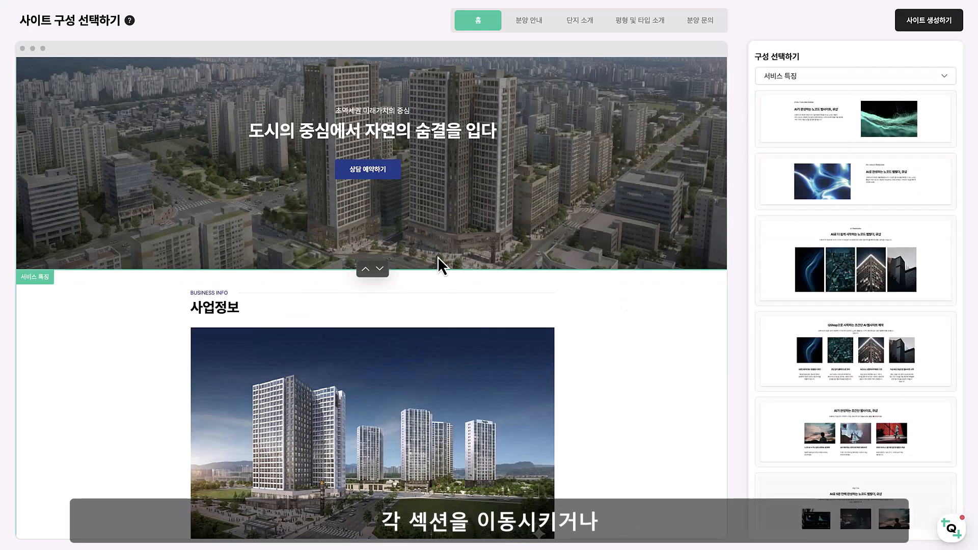
left_click(382, 270)
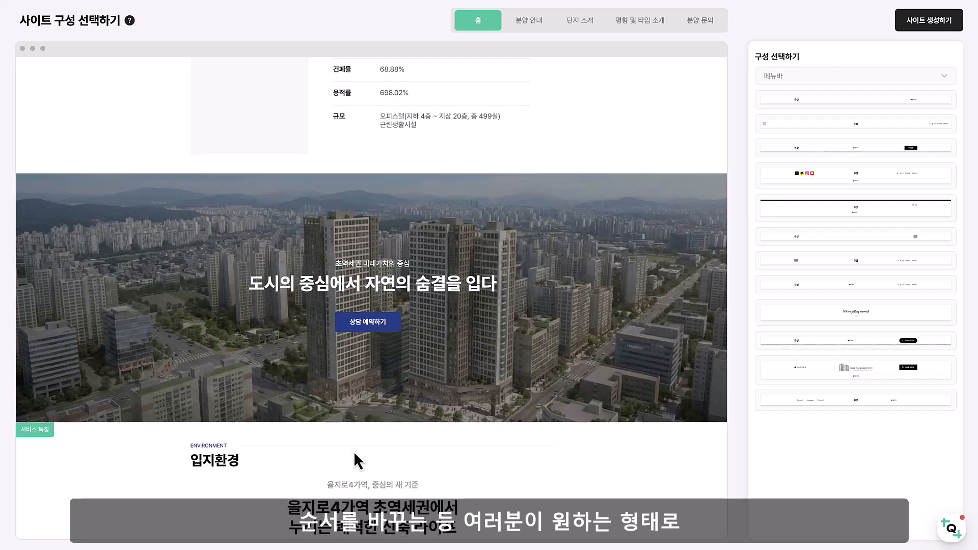
left_click(365, 425)
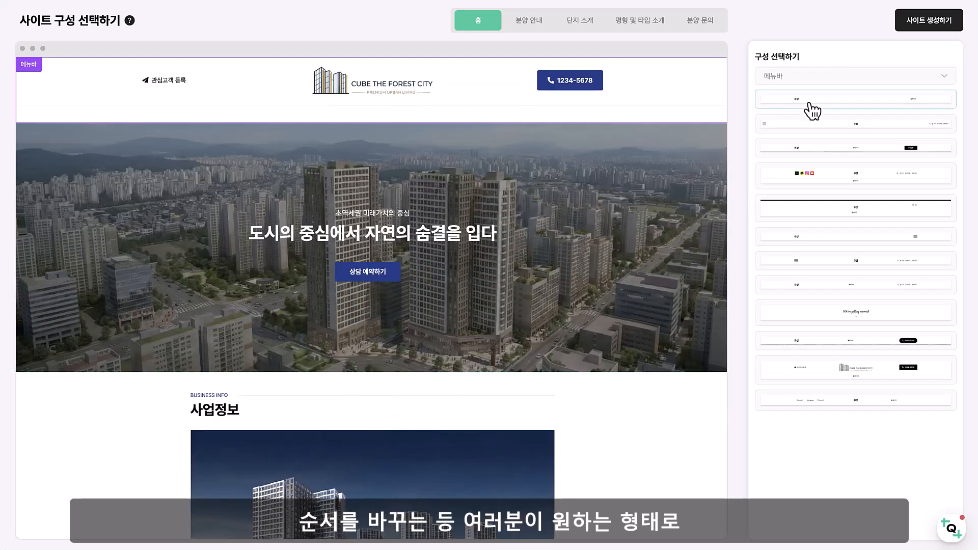
With the home page's main banner selected, view the available 연혁 section layouts
left_click(630, 184)
left_click(827, 81)
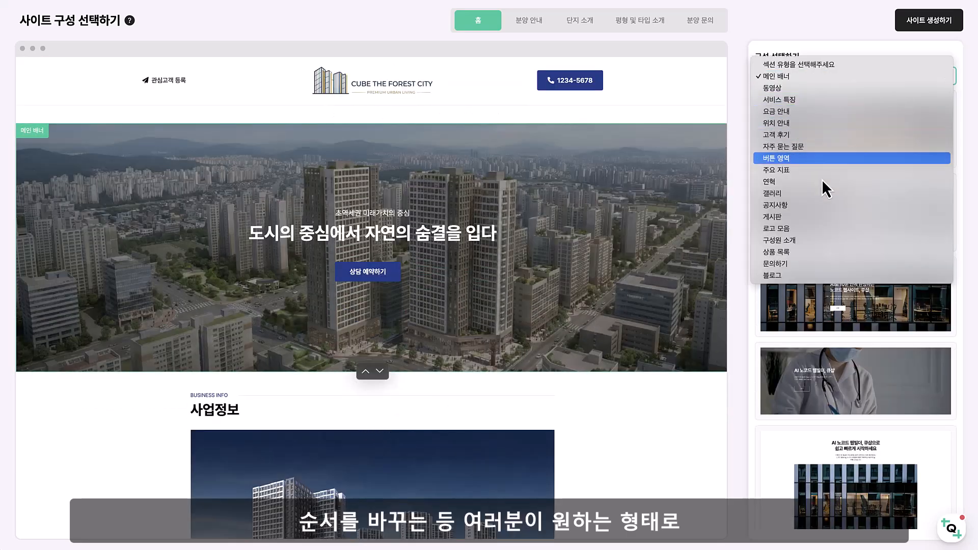
left_click(799, 186)
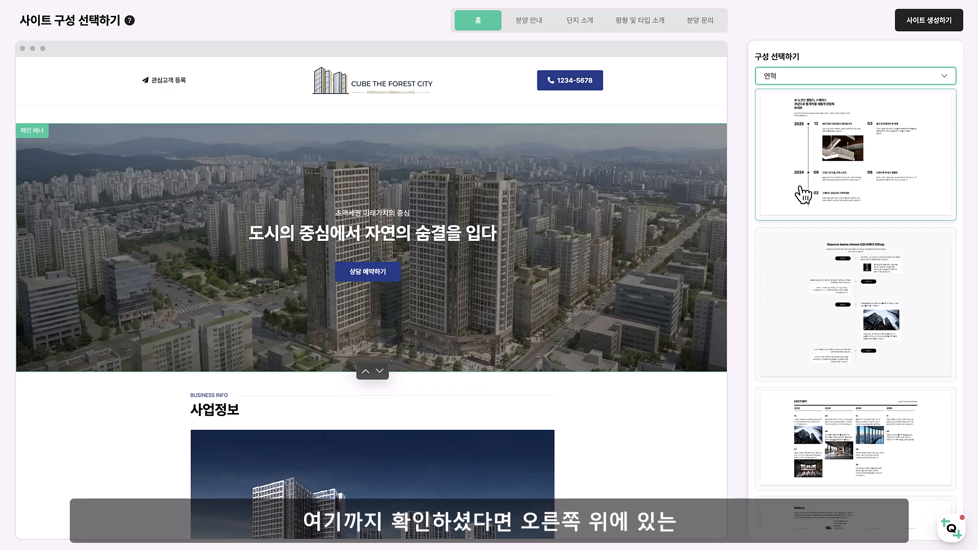
Generate the site from the selected composition and accept the credit charge
left_click(935, 26)
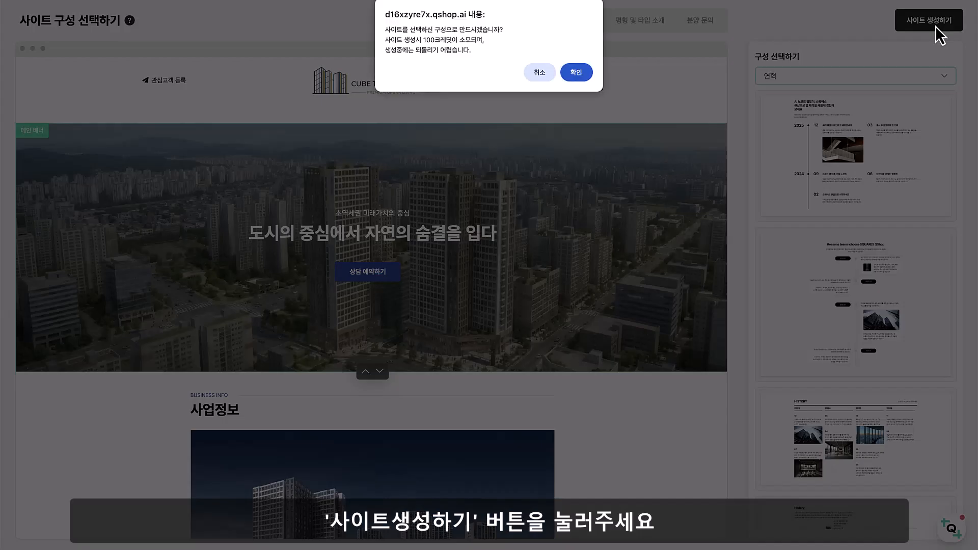
left_click(578, 74)
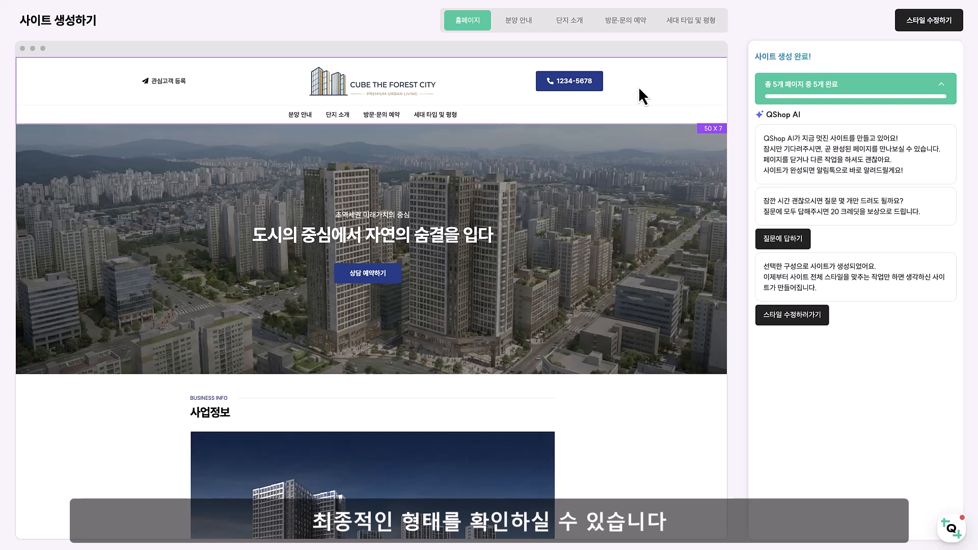
Review the generated 분양 안내, 단지 소개 and 방문·문의 예약 pages and the content of the home page
left_click(540, 28)
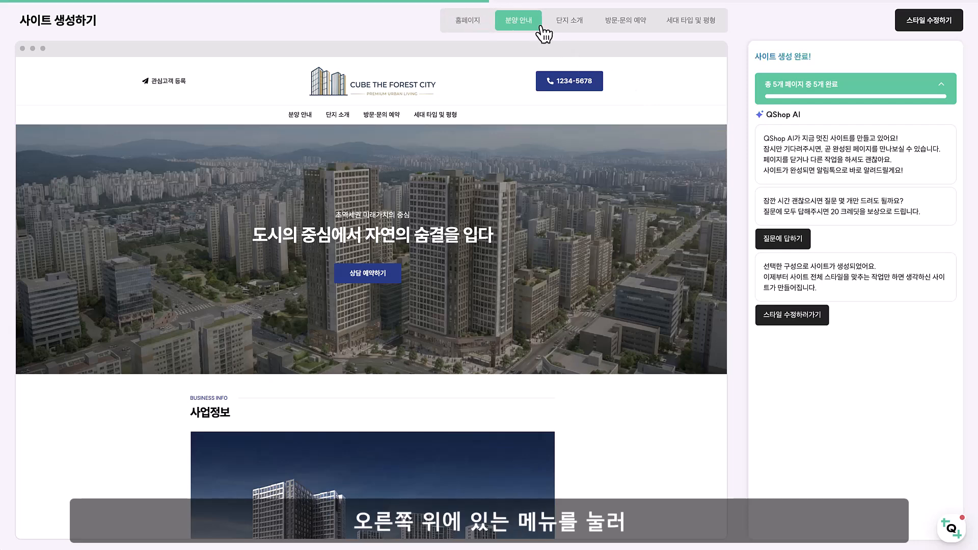
left_click(586, 26)
left_click(629, 26)
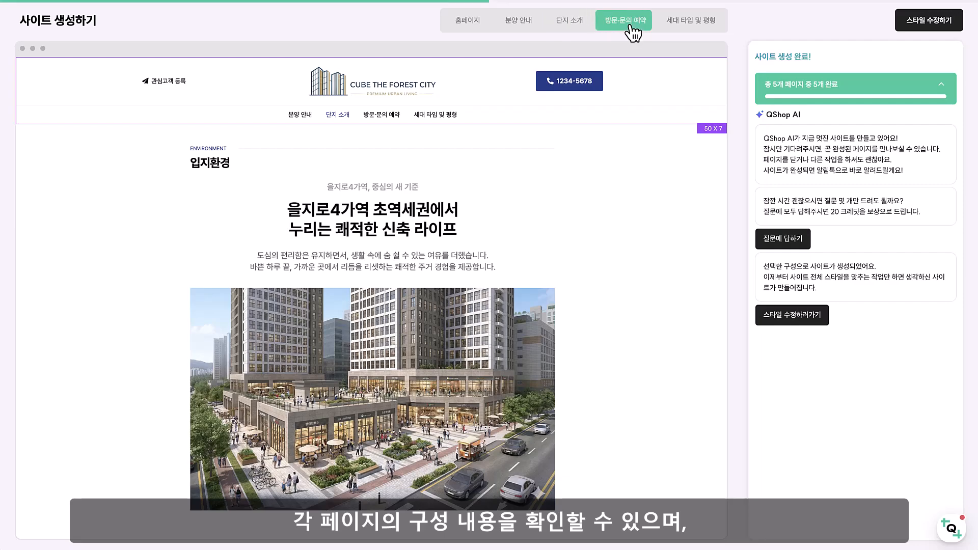
left_click(475, 24)
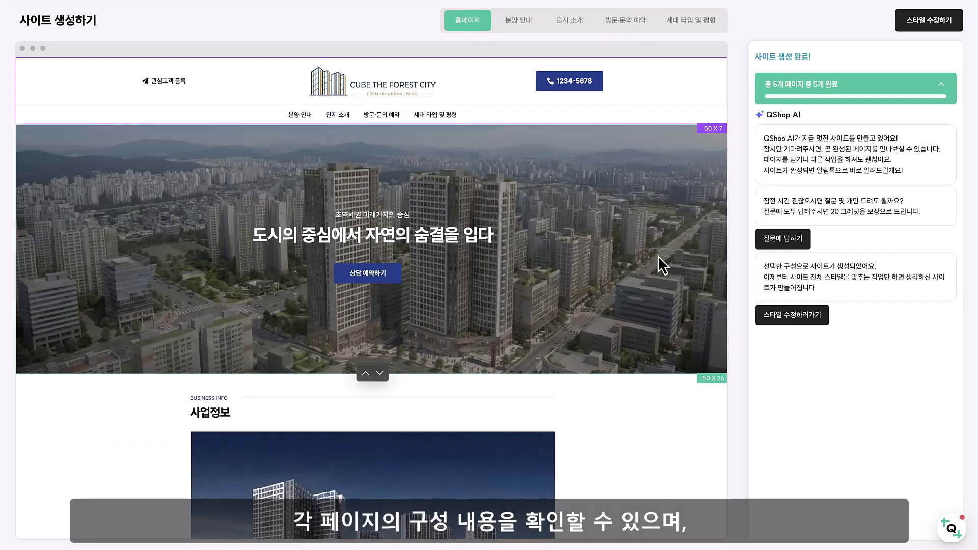
scroll(558, 204, "down", 5)
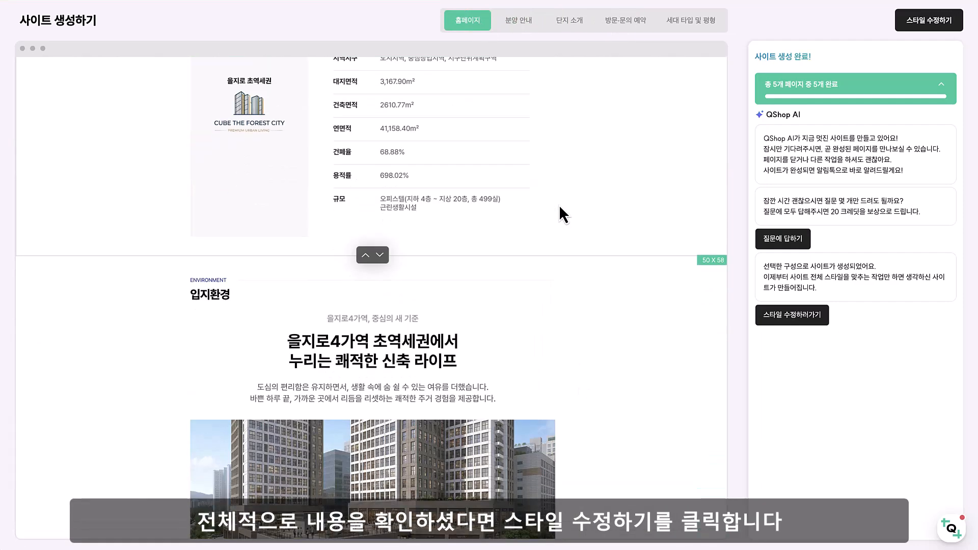
Proceed to style editing, apply the slightly rounded button shape and set the site font to Pretendard
left_click(923, 30)
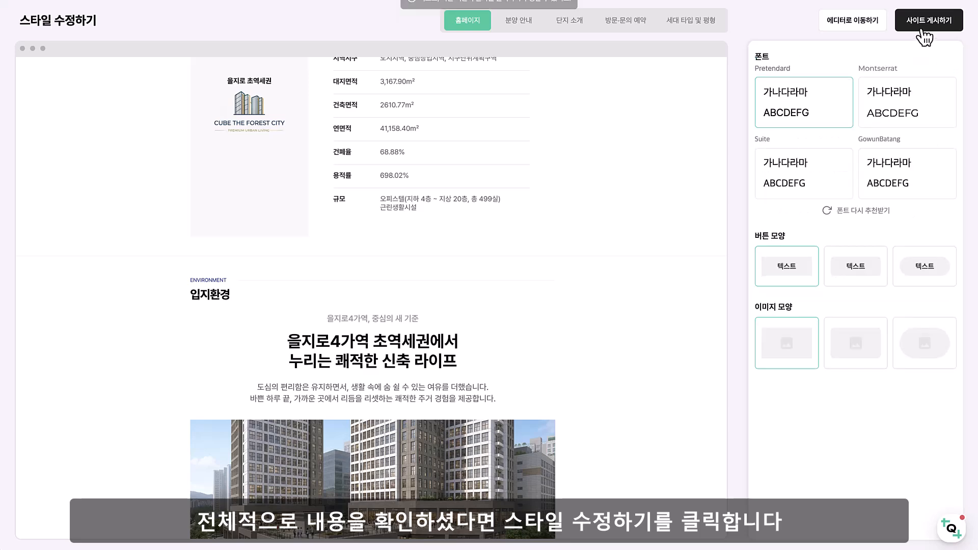
scroll(649, 236, "up", 6)
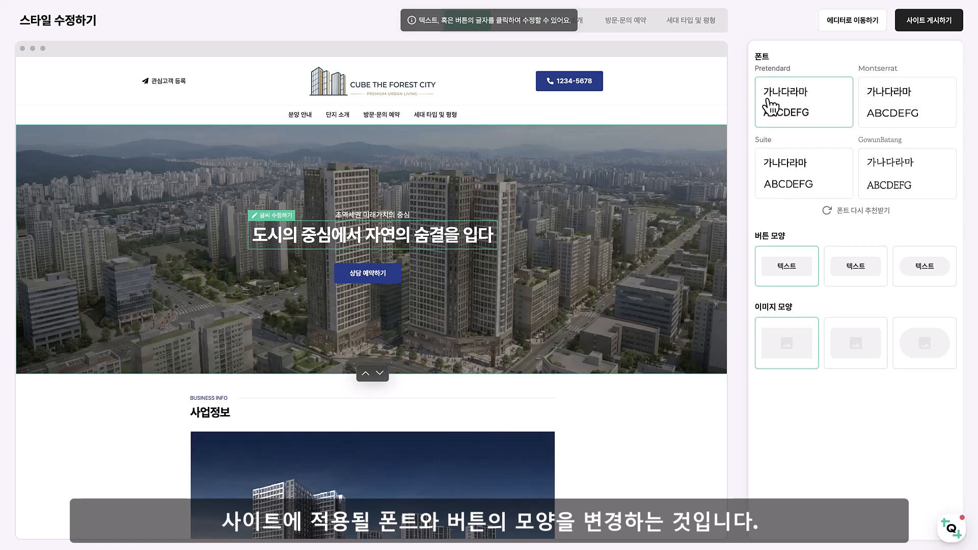
left_click(865, 272)
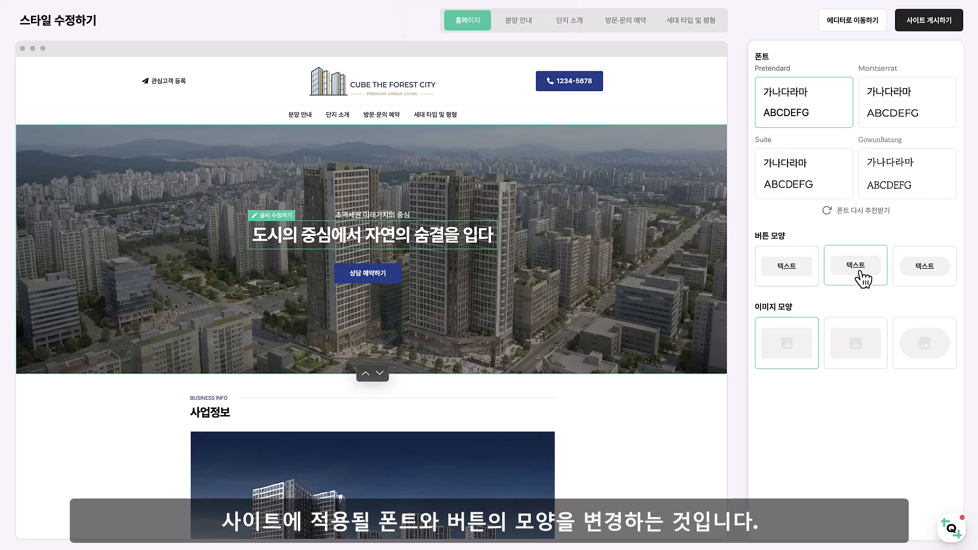
left_click(800, 179)
left_click(787, 112)
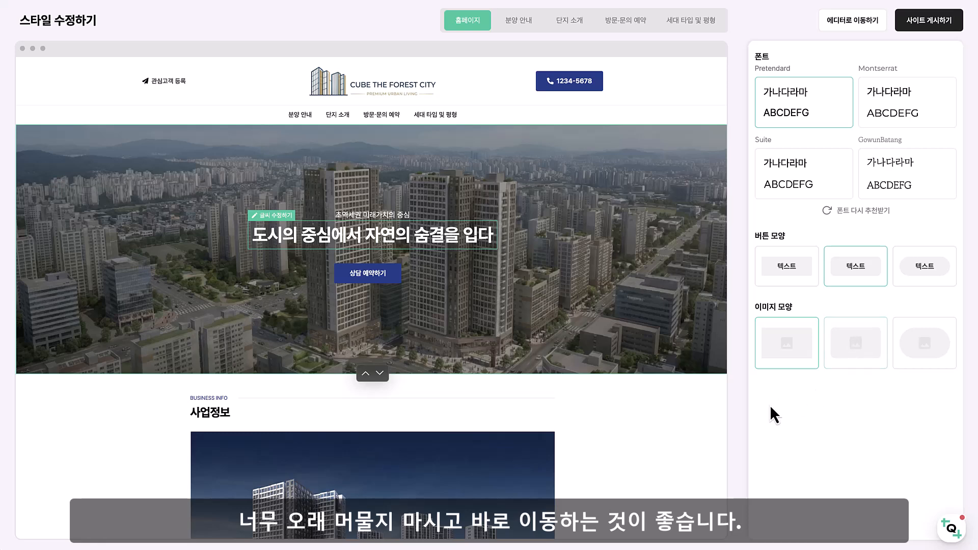
Publish the site and open the live home page to check its content
left_click(930, 28)
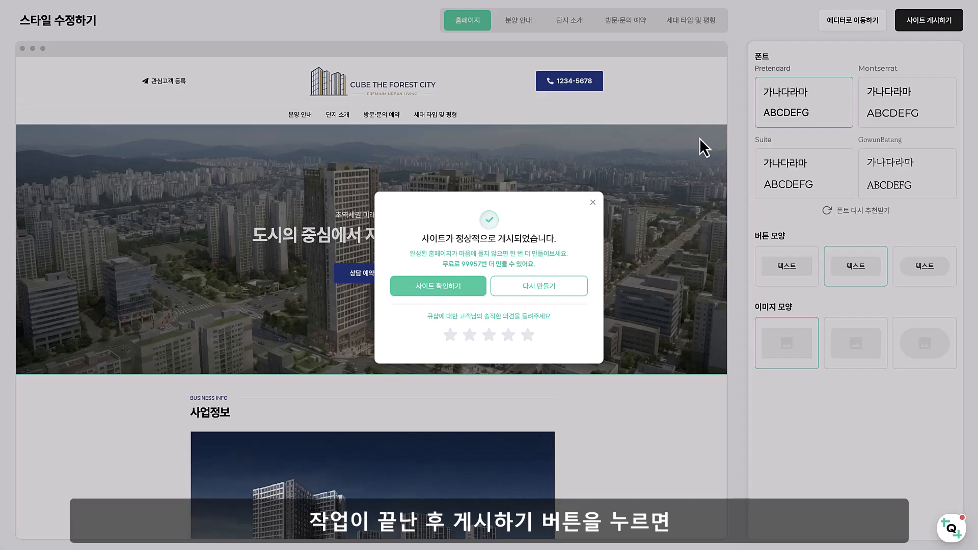
left_click(452, 284)
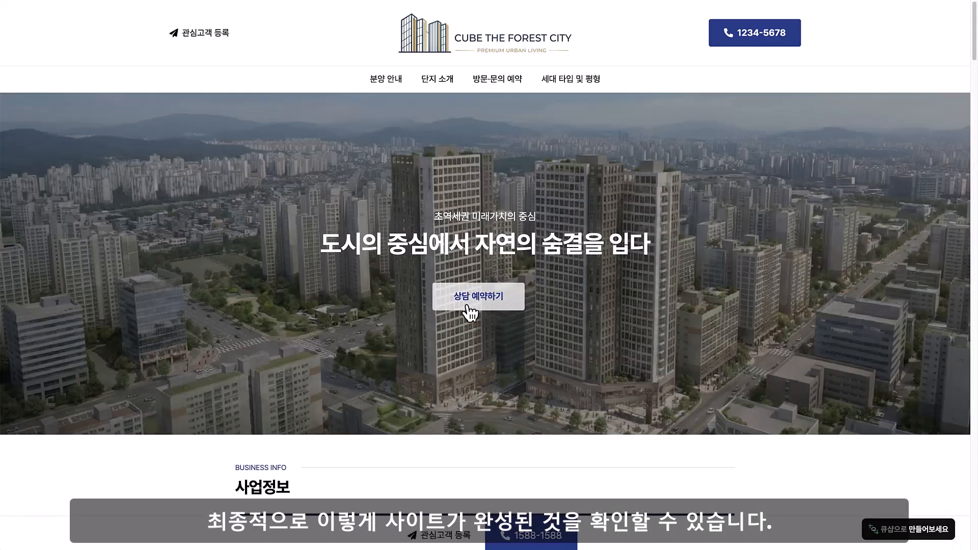
scroll(624, 270, "down", 10)
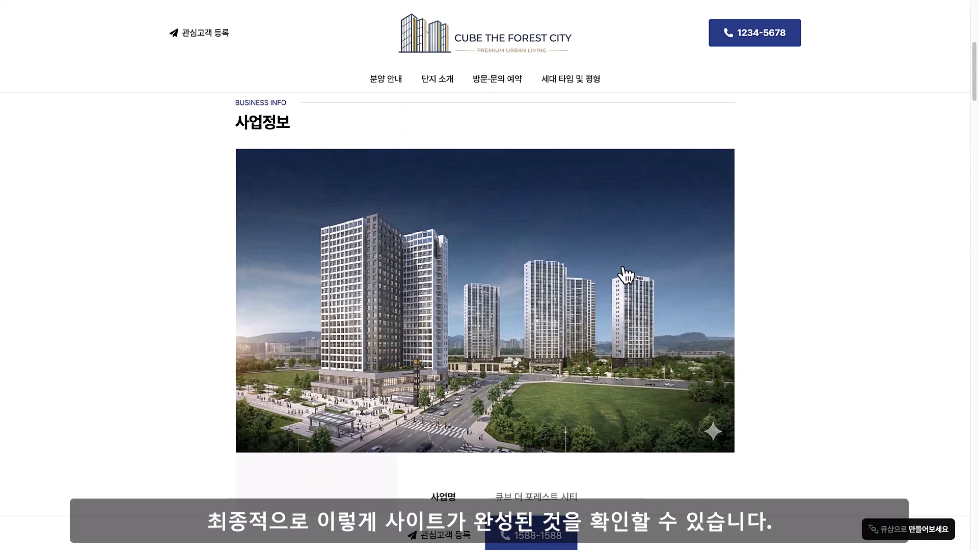
Review the 사업정보 and 입지환경 sections of the published home page
scroll(628, 275, "down", 8)
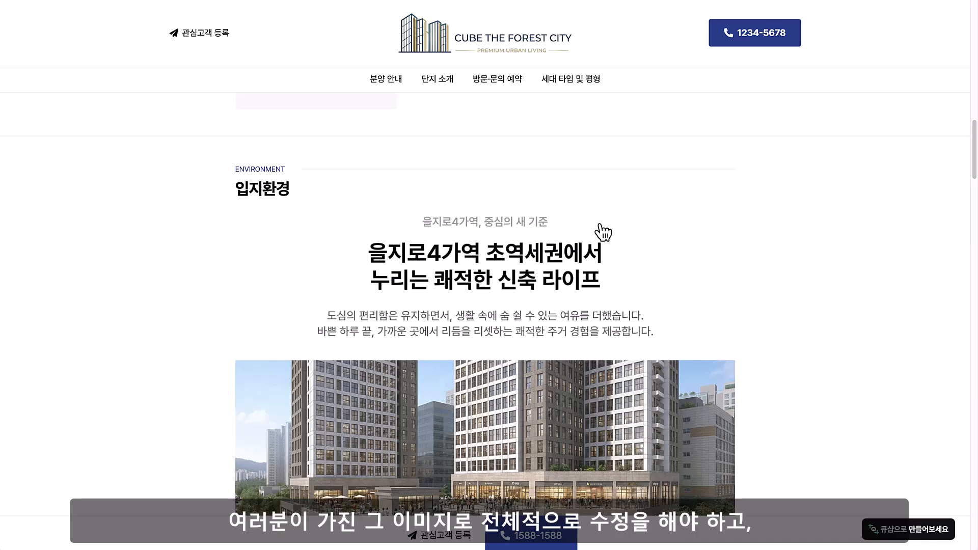
scroll(601, 234, "down", 3)
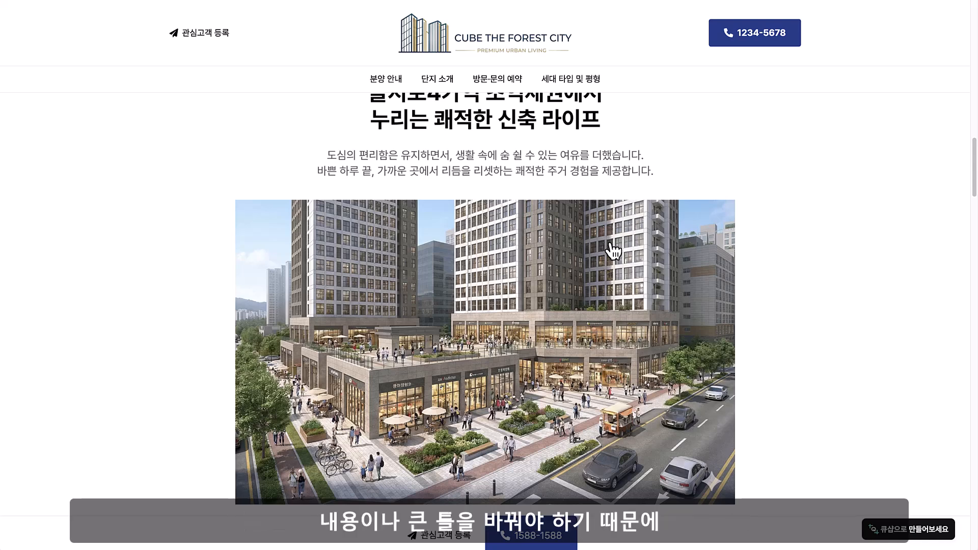
scroll(613, 250, "up", 15)
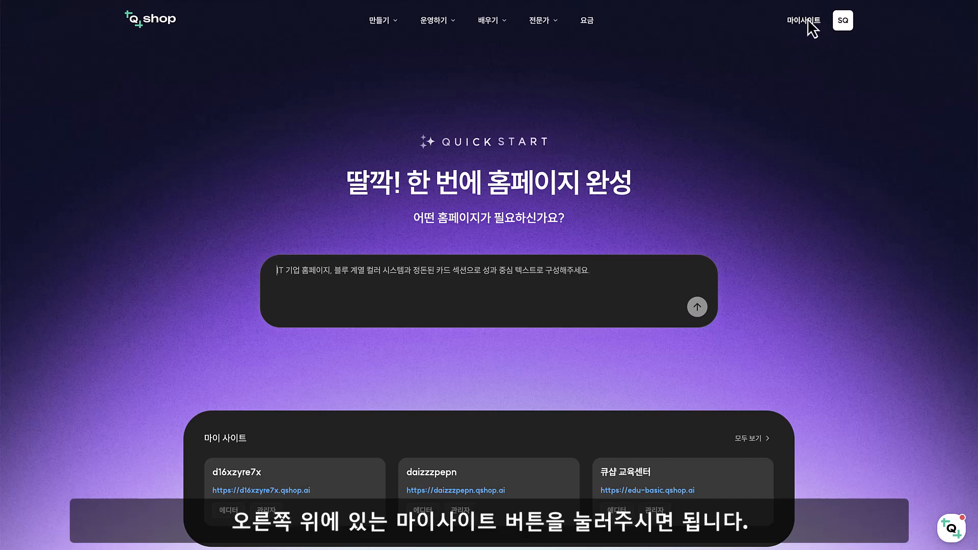
Open the daizzzpepn site in the editor from the list of owned sites
left_click(809, 23)
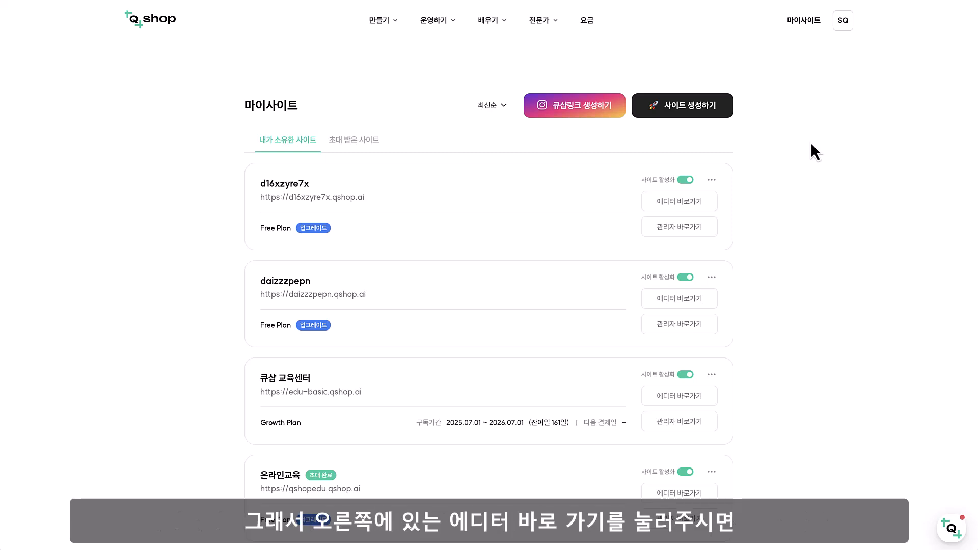
left_click(701, 302)
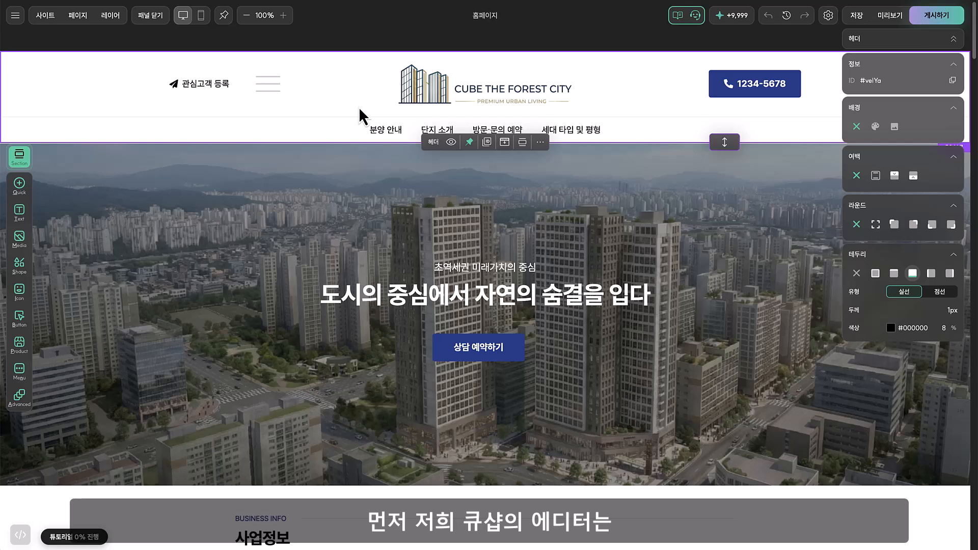
Inspect the design settings of the header, its logo and the hero headline, and clear the selection
left_click(213, 94)
left_click(479, 93)
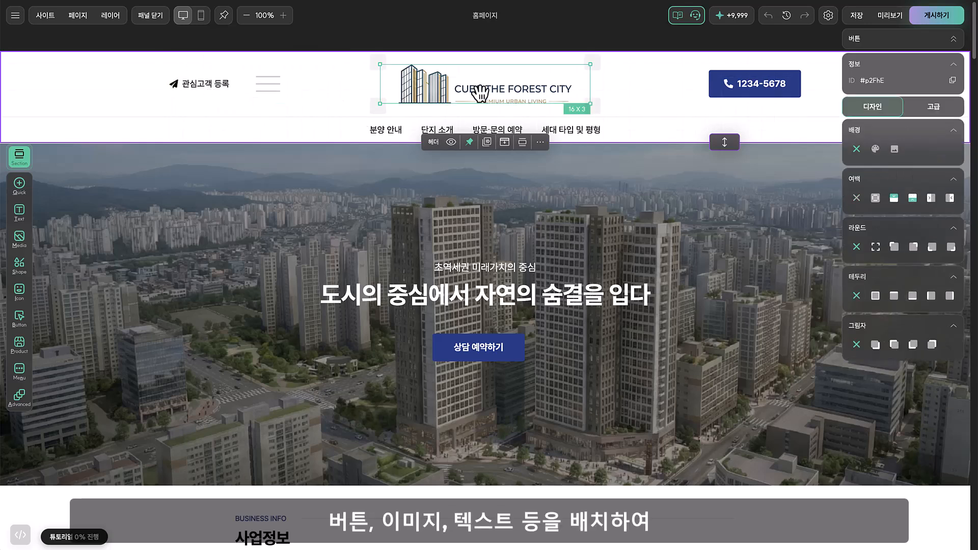
left_click(501, 288)
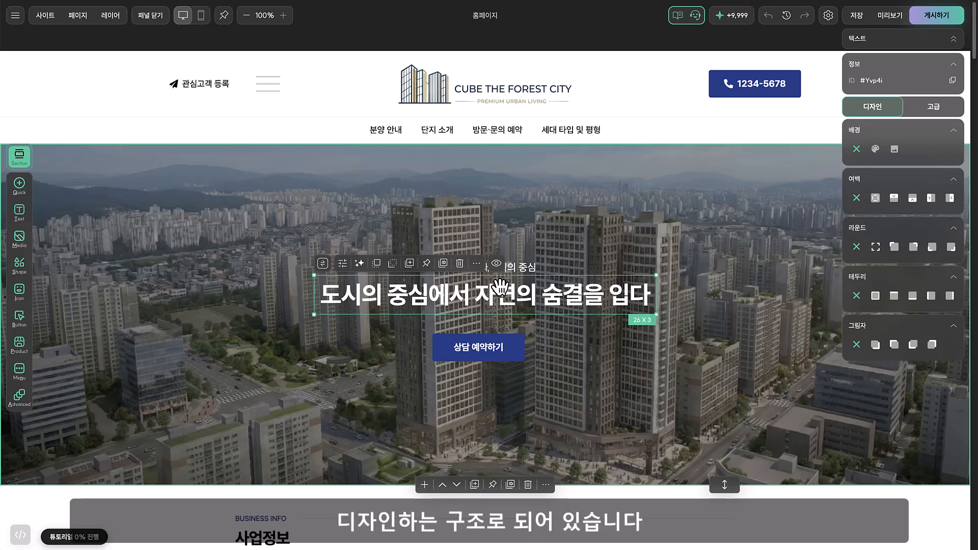
left_click(324, 109)
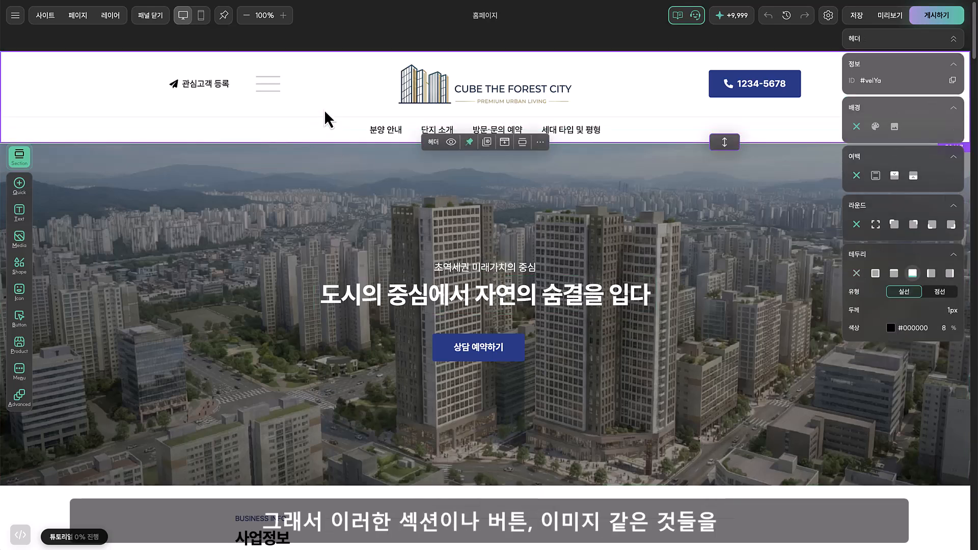
left_click(209, 99)
left_click(465, 106)
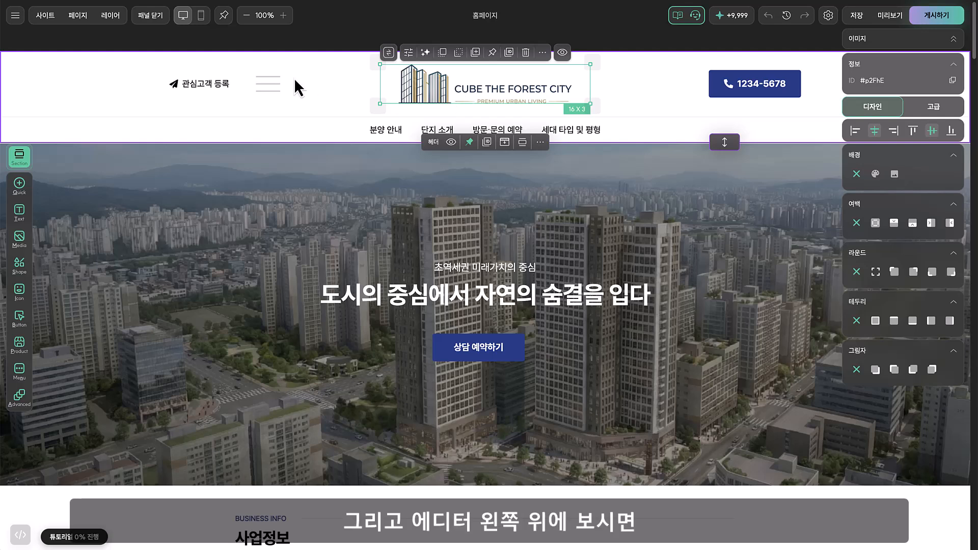
left_click(307, 44)
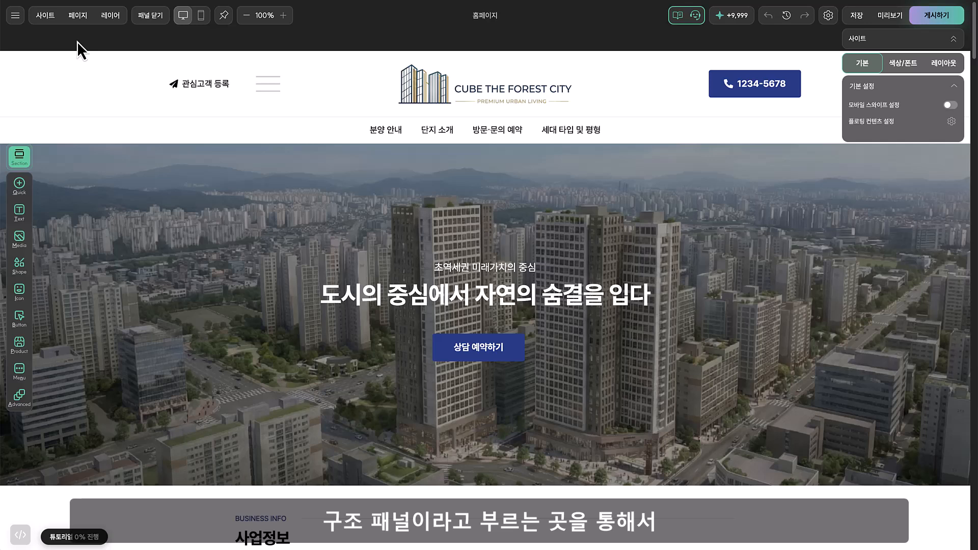
View the site's page list and the home page's layer structure
left_click(78, 16)
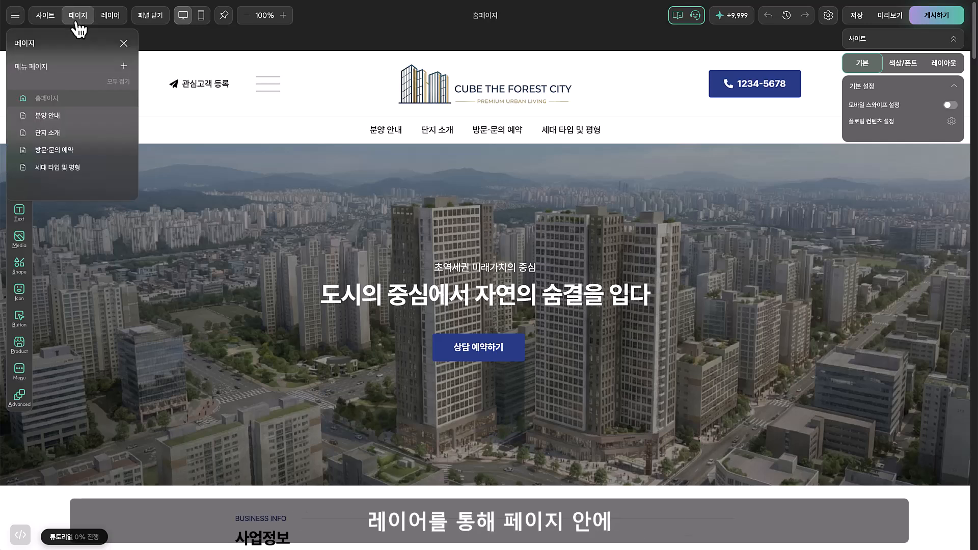
left_click(105, 18)
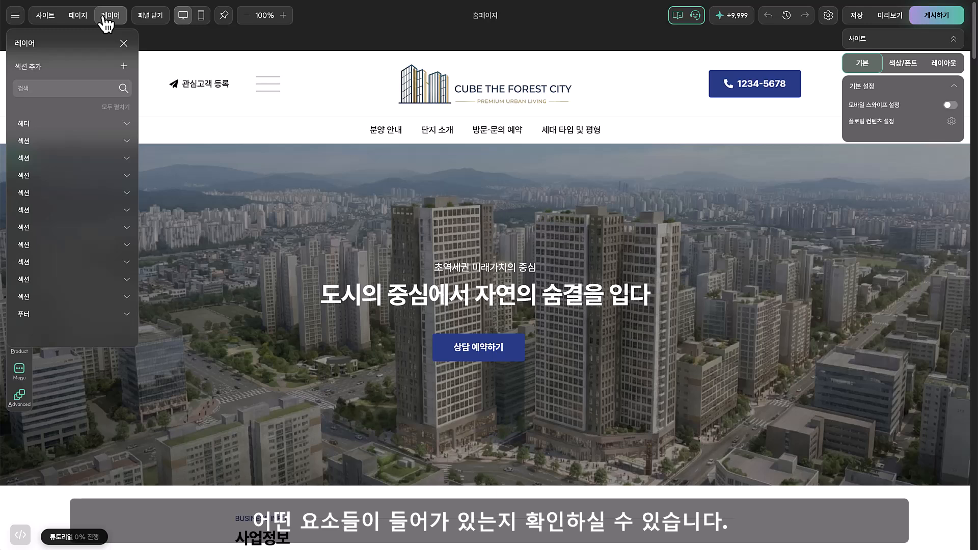
left_click(171, 184)
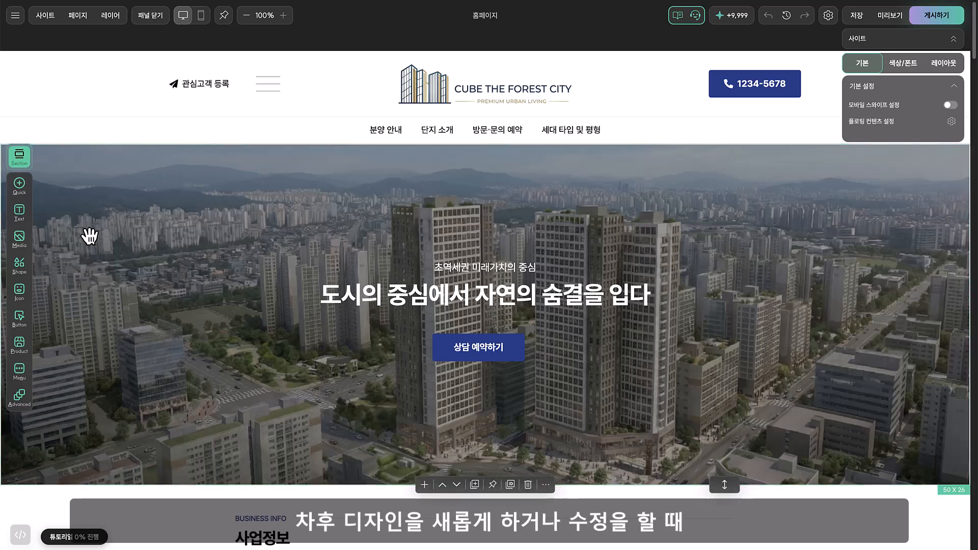
Look over the section presets and the text and media blocks that can be added to the page
left_click(19, 157)
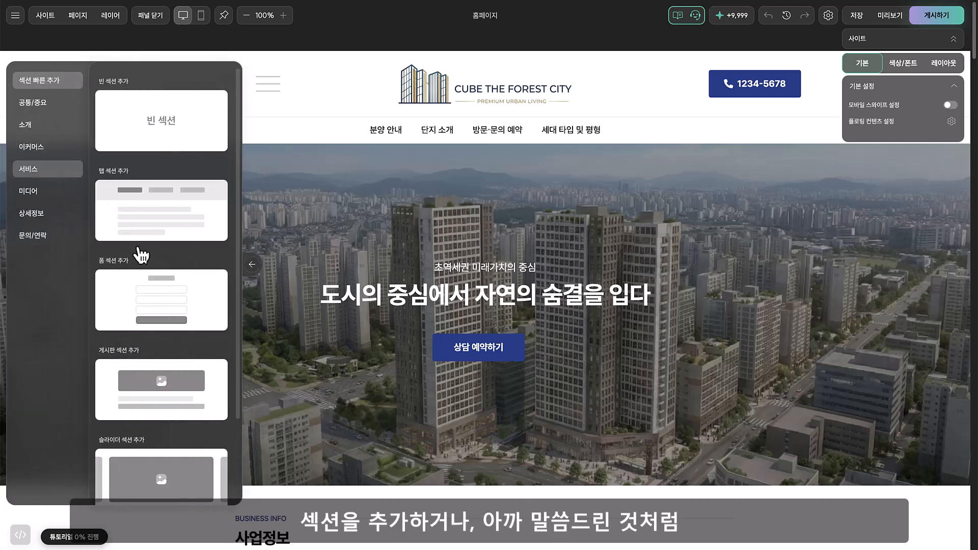
left_click(269, 203)
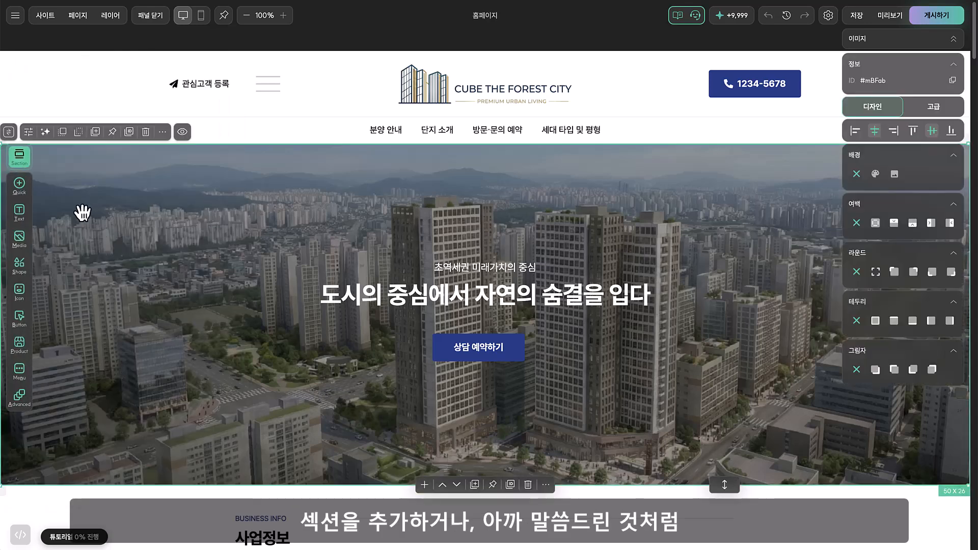
left_click(30, 219)
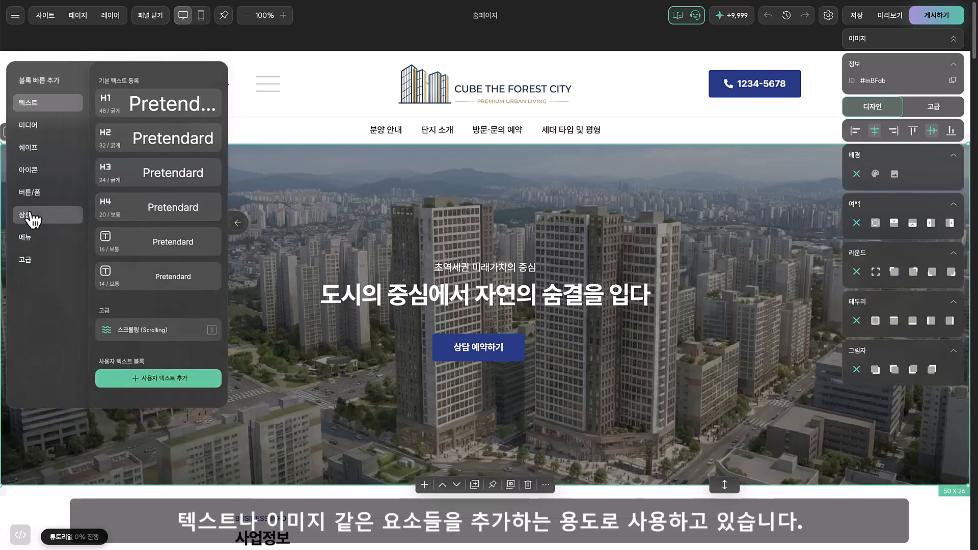
left_click(41, 126)
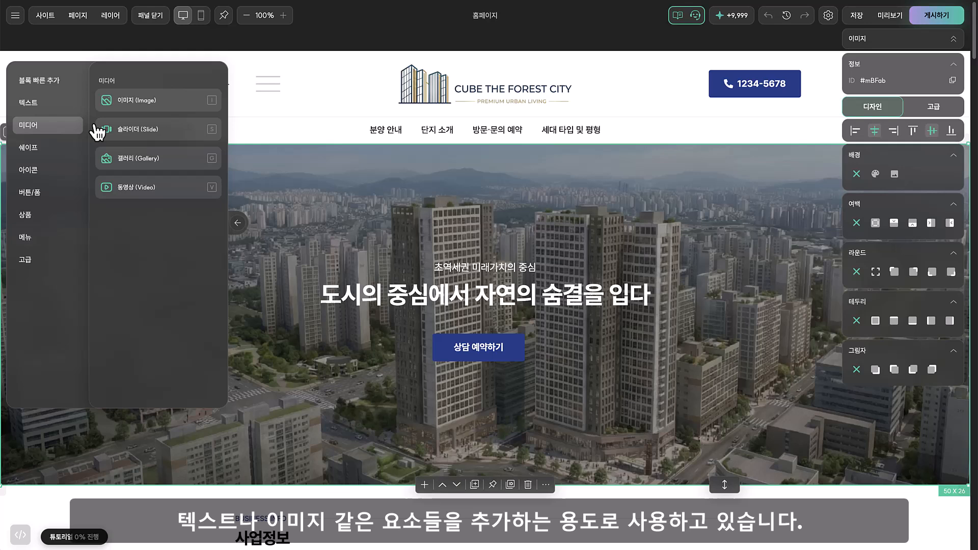
left_click(318, 202)
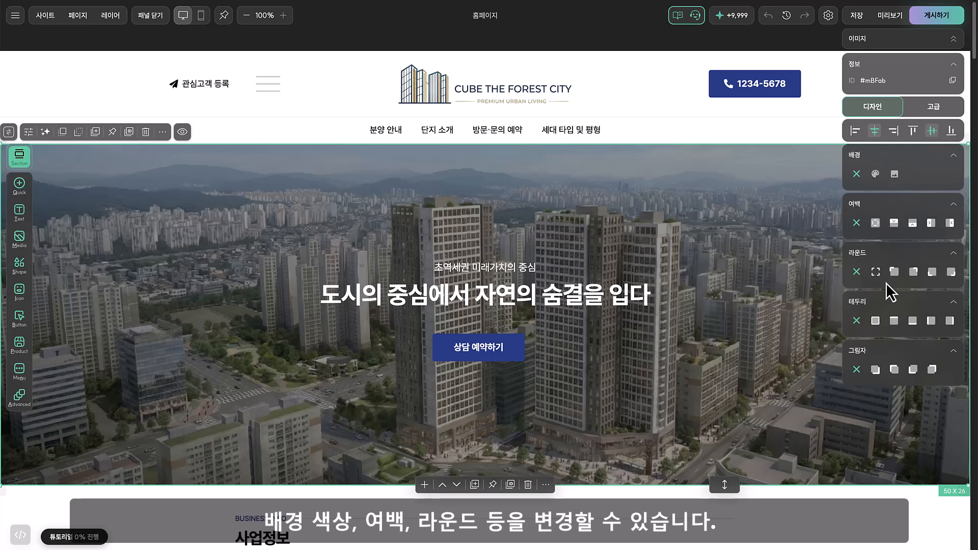
Replace the header logo with 골드 옐로우.png, uploaded from the 부동산 사이트 만들기 folder in Downloads
left_click(660, 63)
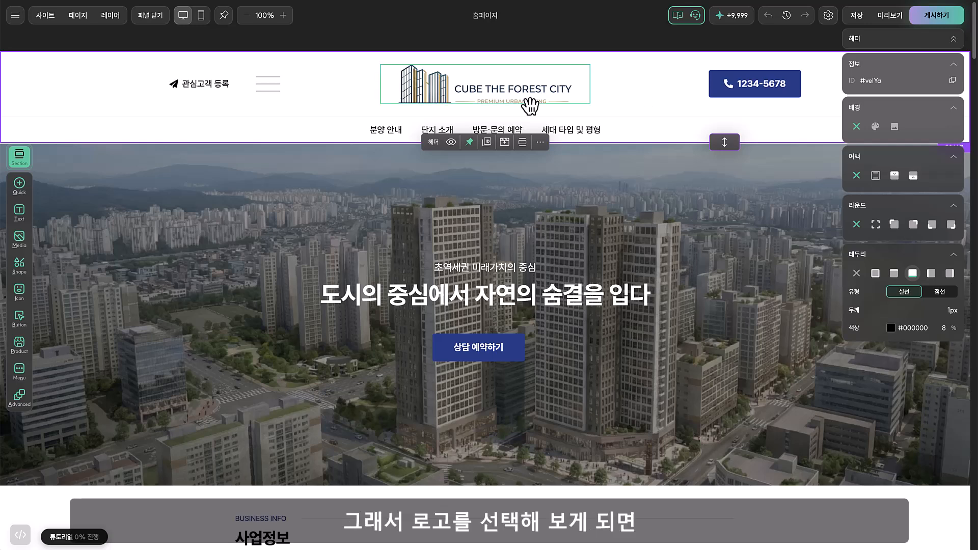
left_click(540, 103)
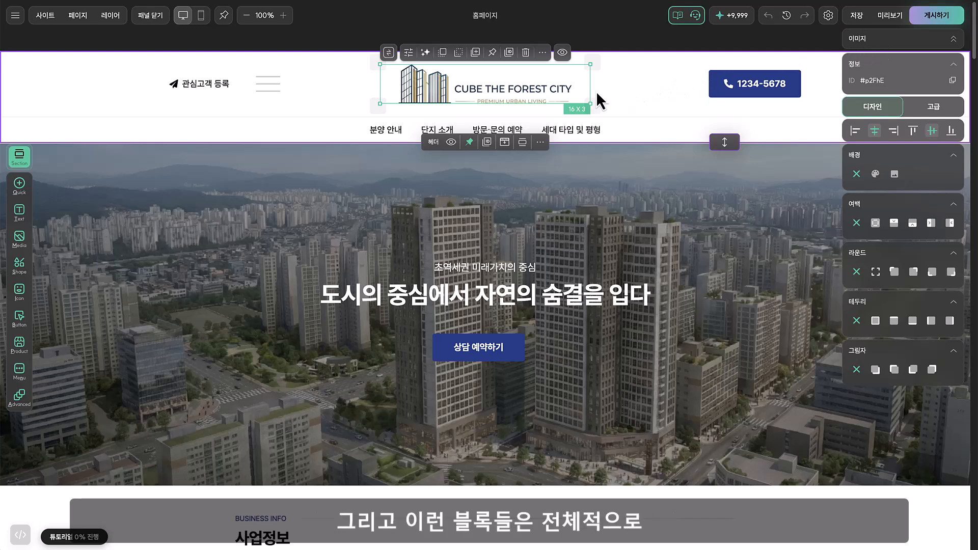
left_click(409, 53)
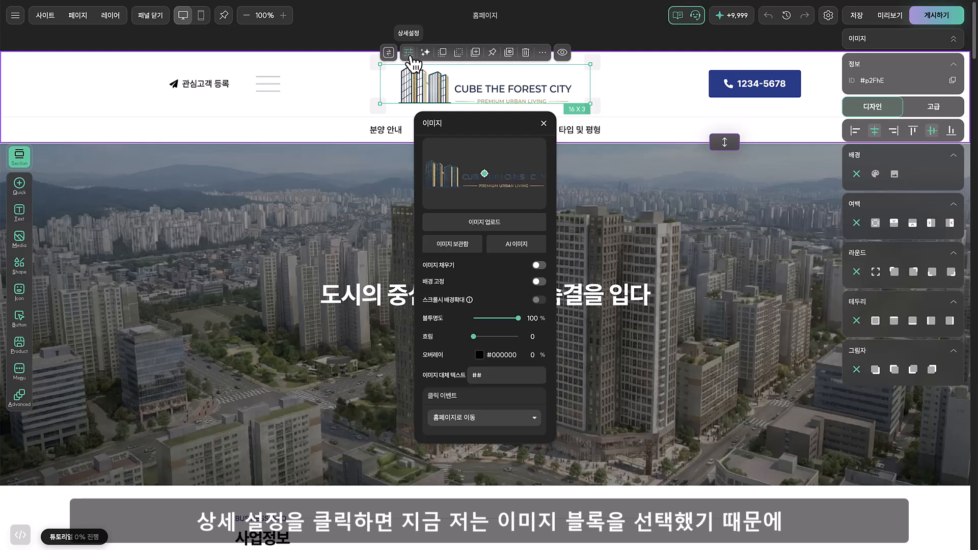
left_click(512, 224)
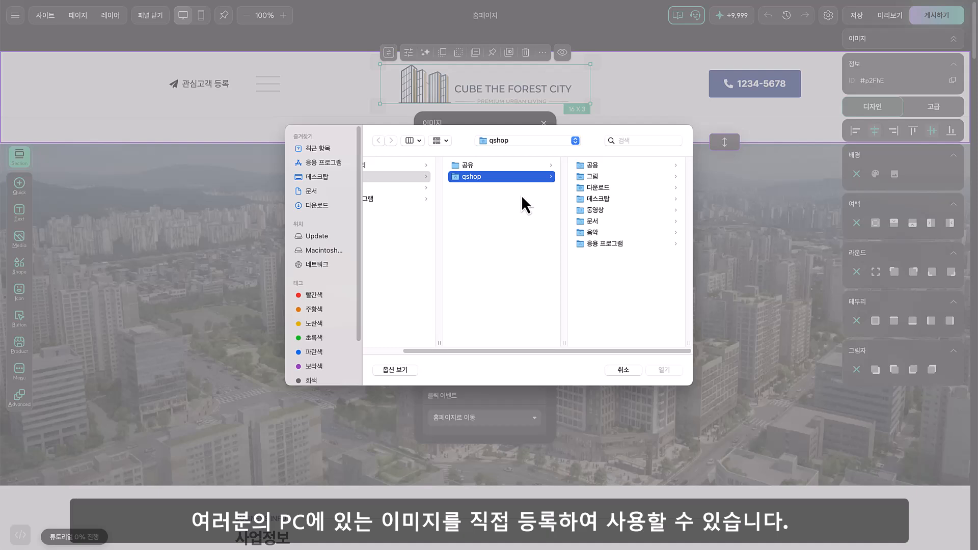
left_click_drag(468, 350, 425, 350)
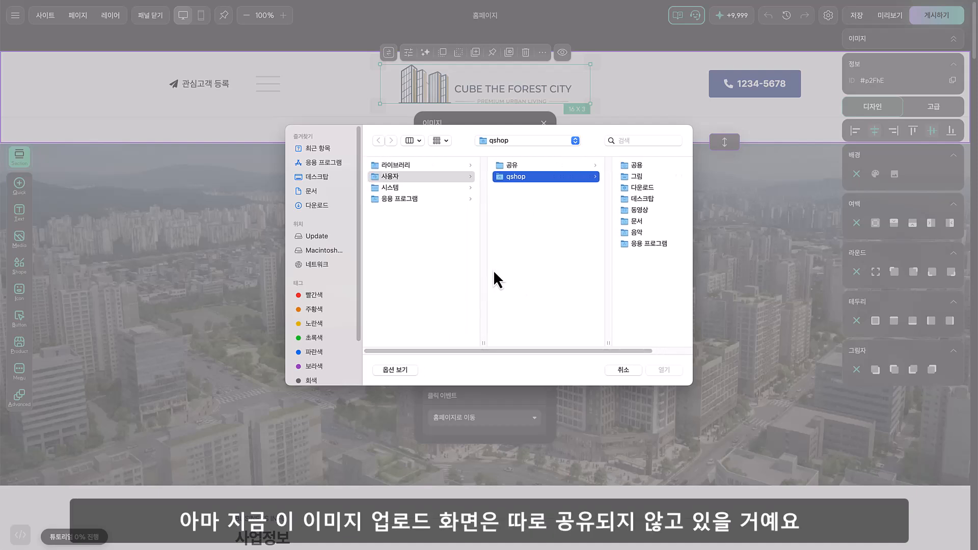
left_click(640, 188)
left_click(605, 166)
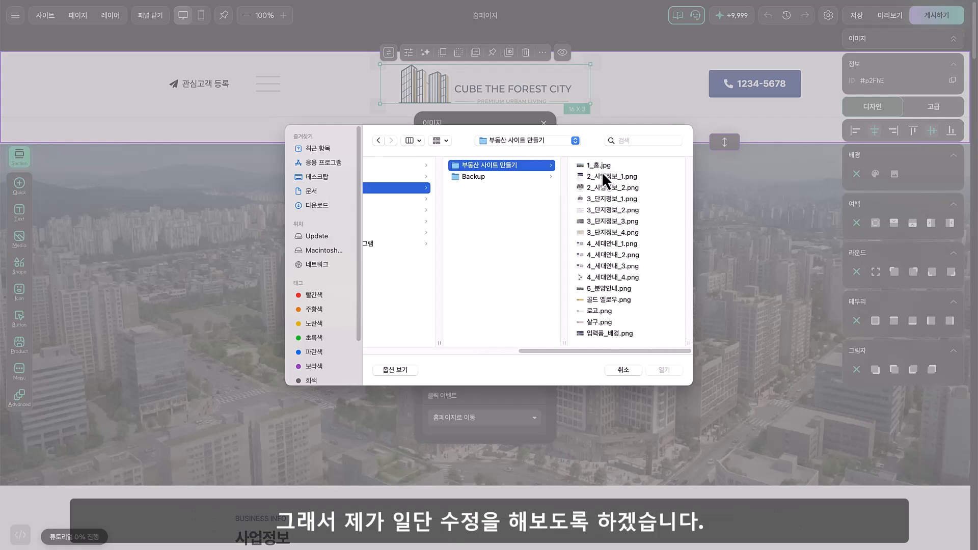
double_click(612, 300)
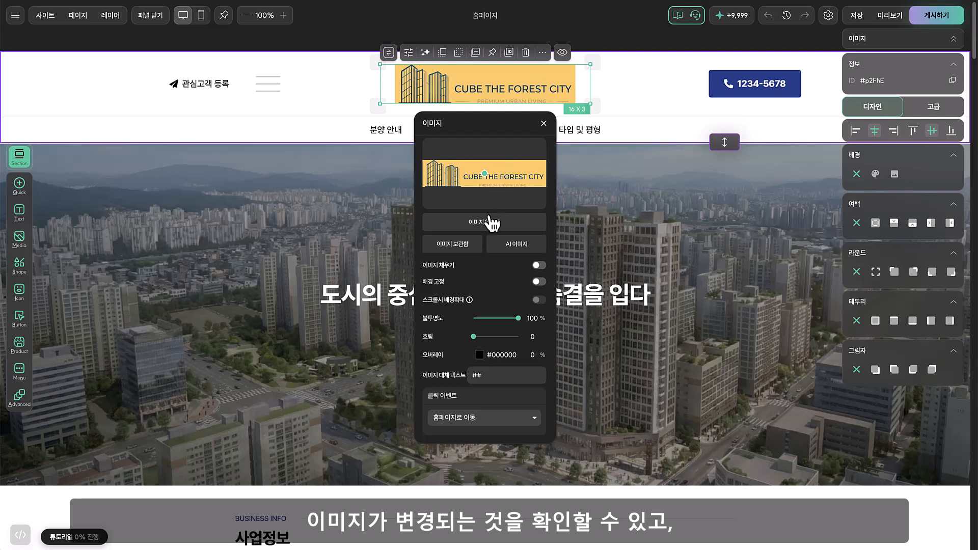
View the images stored in the image library without choosing another one for the logo
left_click(457, 251)
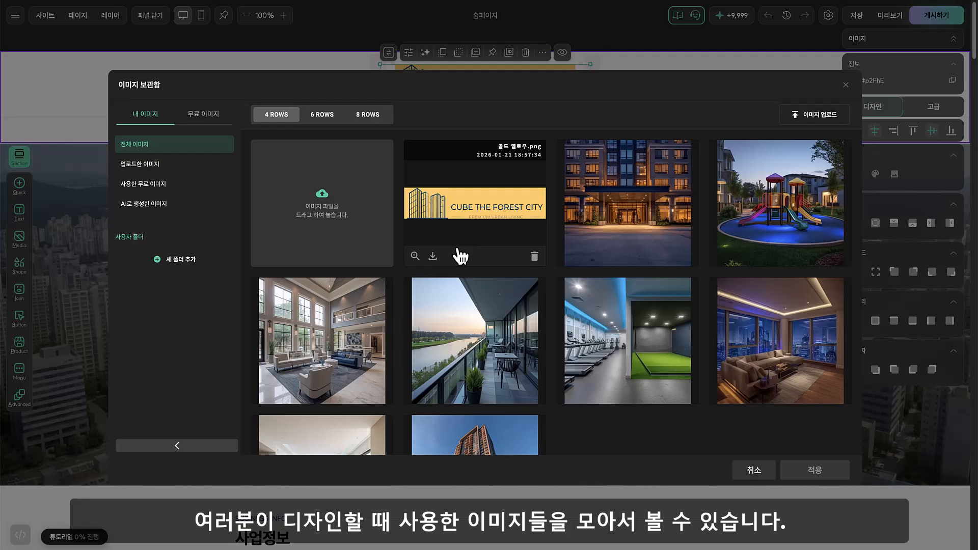
left_click(845, 85)
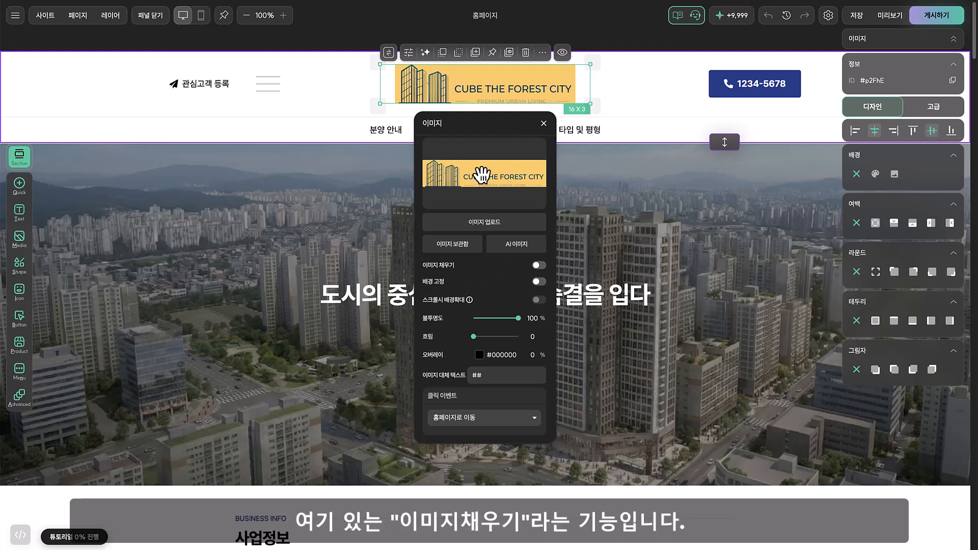
Try the image fill option (이미지 채우기) on the header logo and switch it back off
left_click_drag(472, 130, 687, 82)
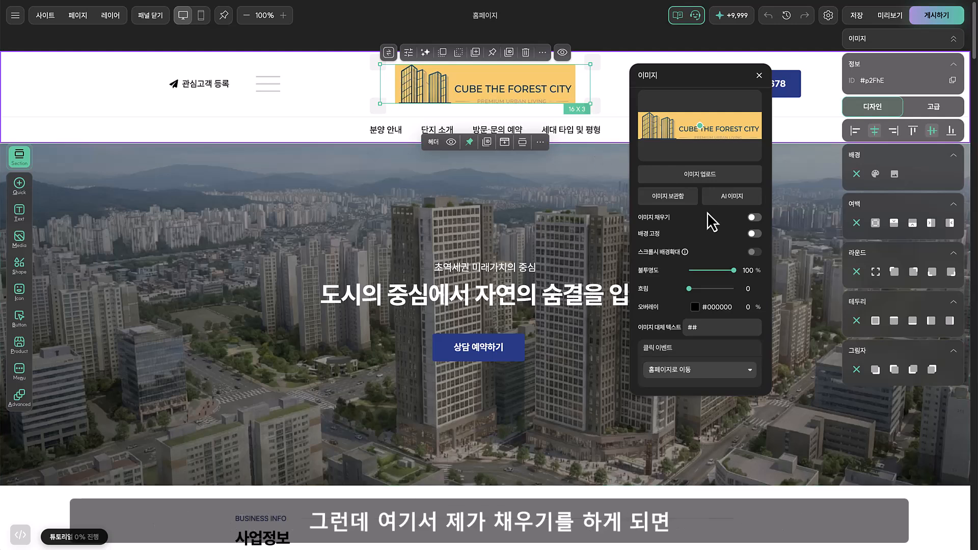
left_click(755, 218)
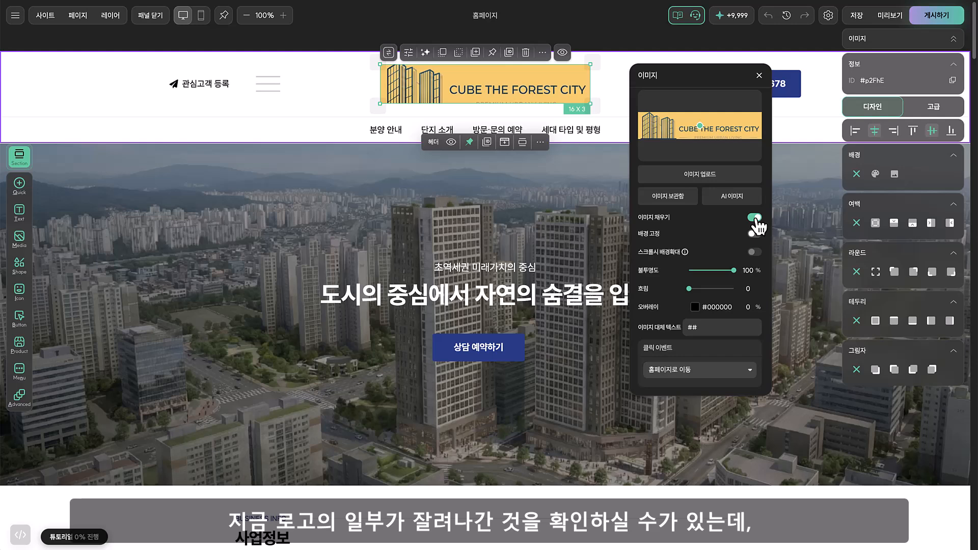
left_click(754, 218)
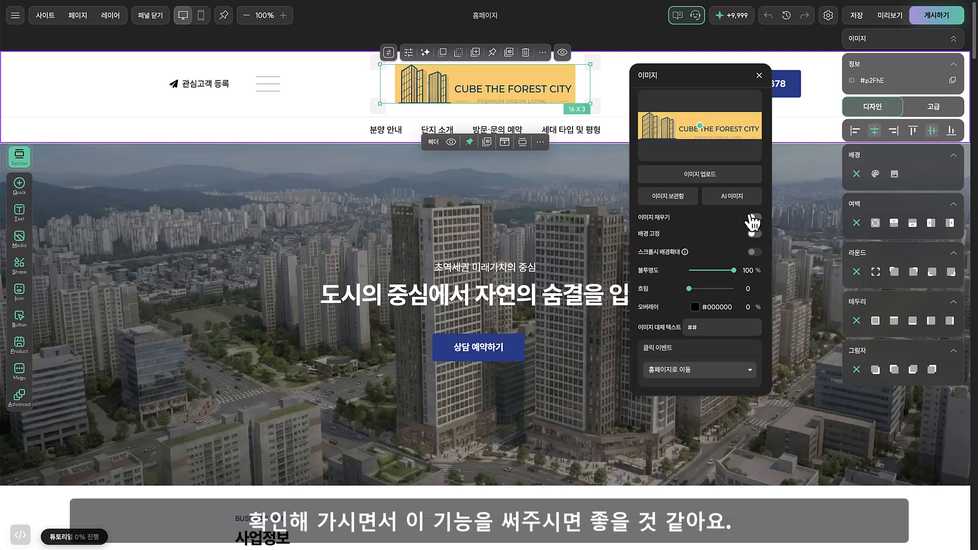
left_click(759, 76)
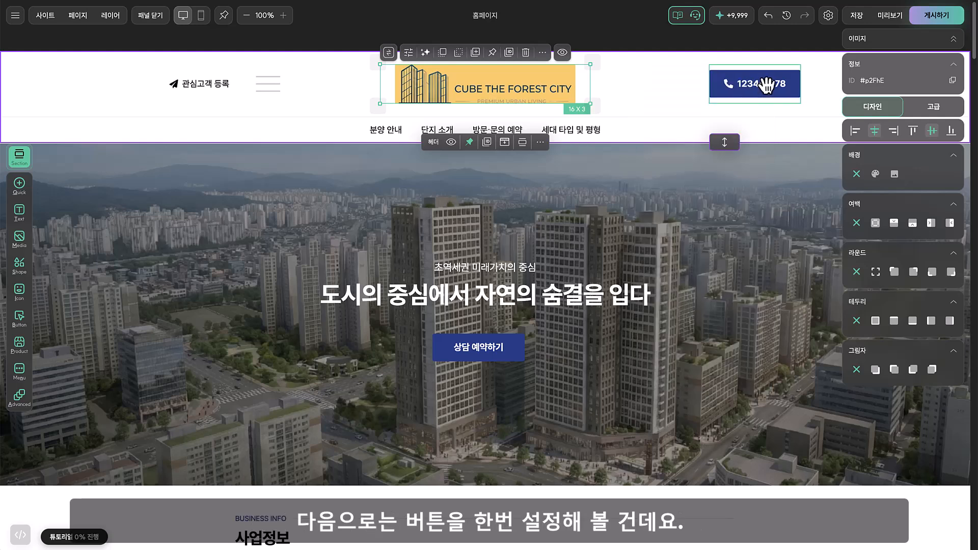
Inspect the header's 관심고객 등록 and phone number buttons, leaving 관심고객 등록 selected
left_click(348, 102)
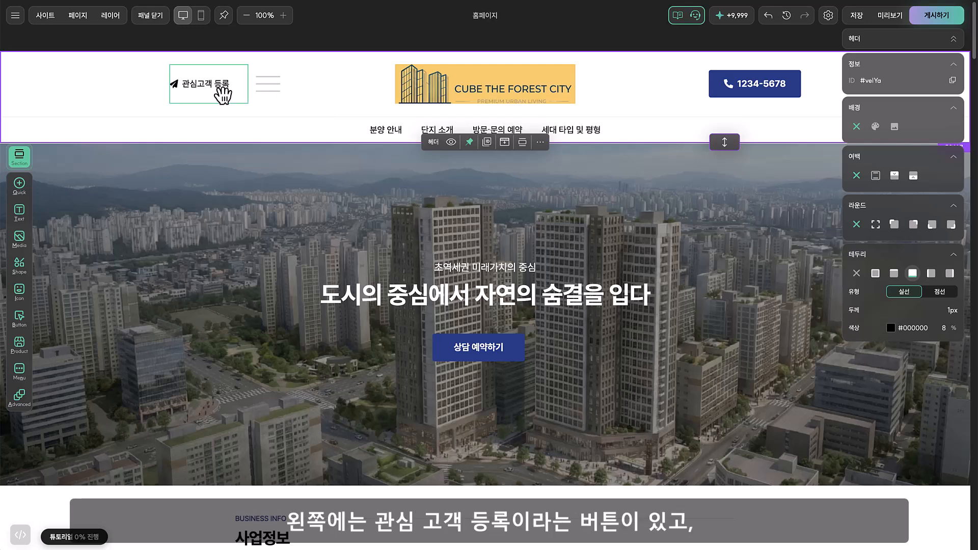
left_click(206, 84)
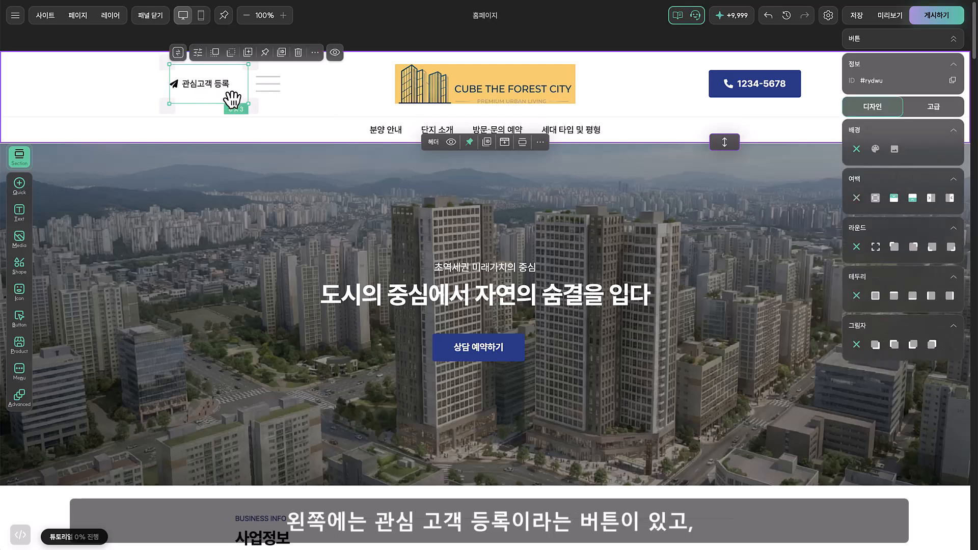
left_click(790, 93)
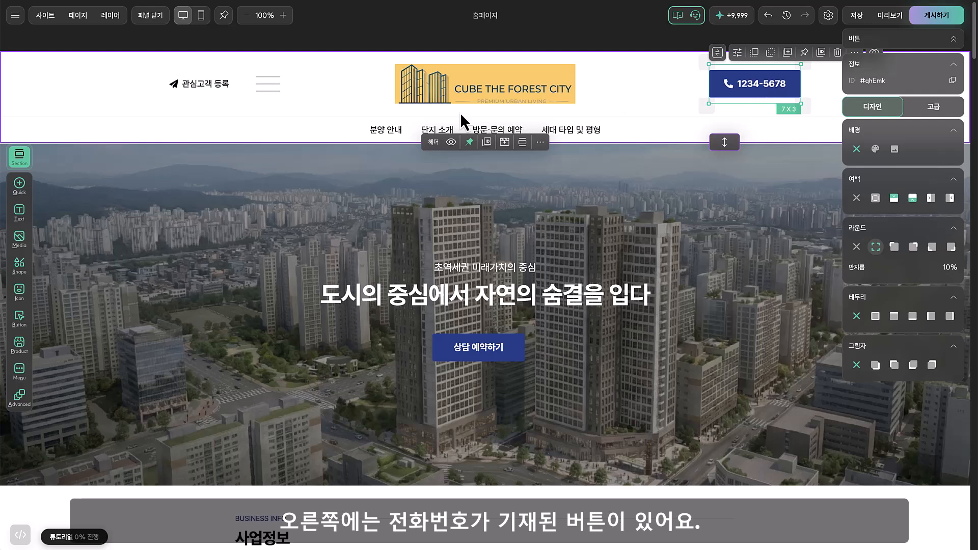
left_click(224, 96)
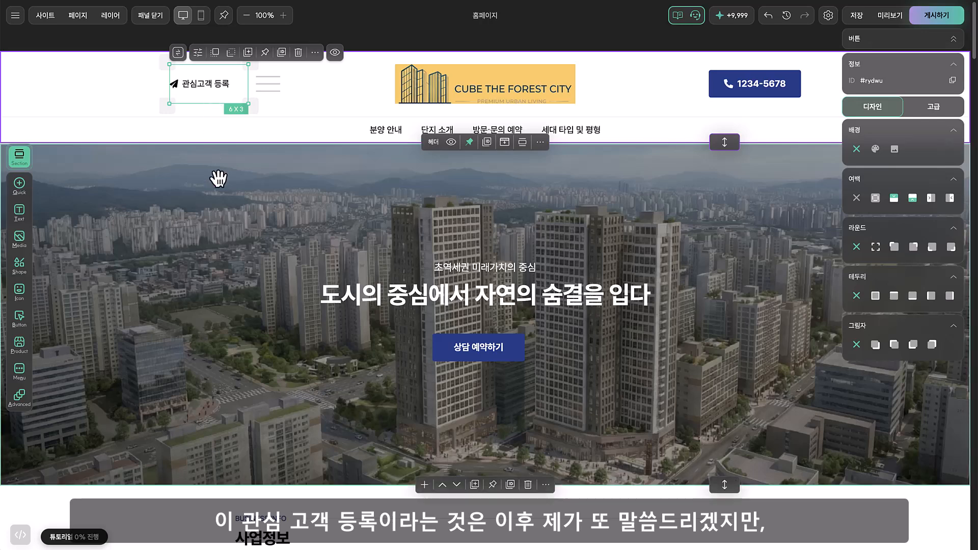
View the 관심 고객 등록 input form near the end of the page and return to the header
scroll(210, 174, "down", 20)
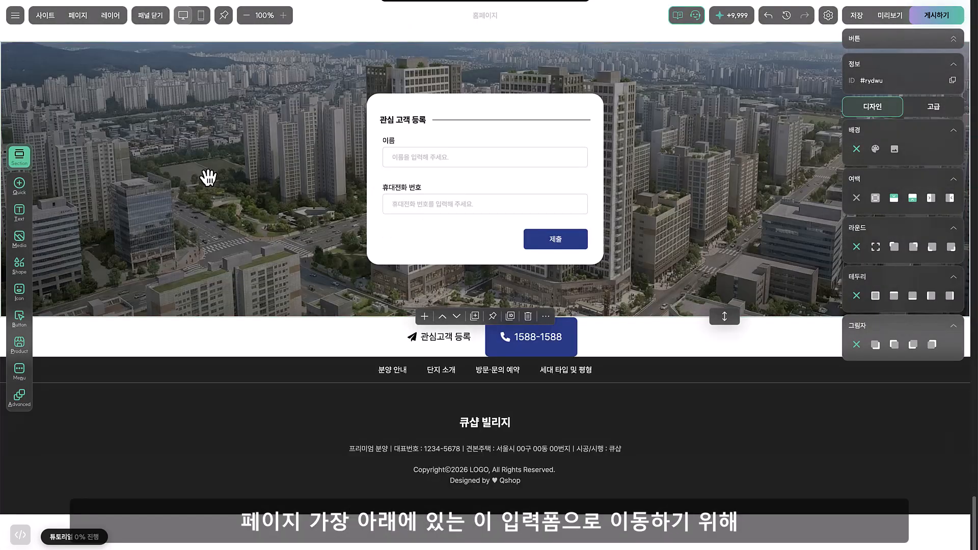
left_click(238, 177)
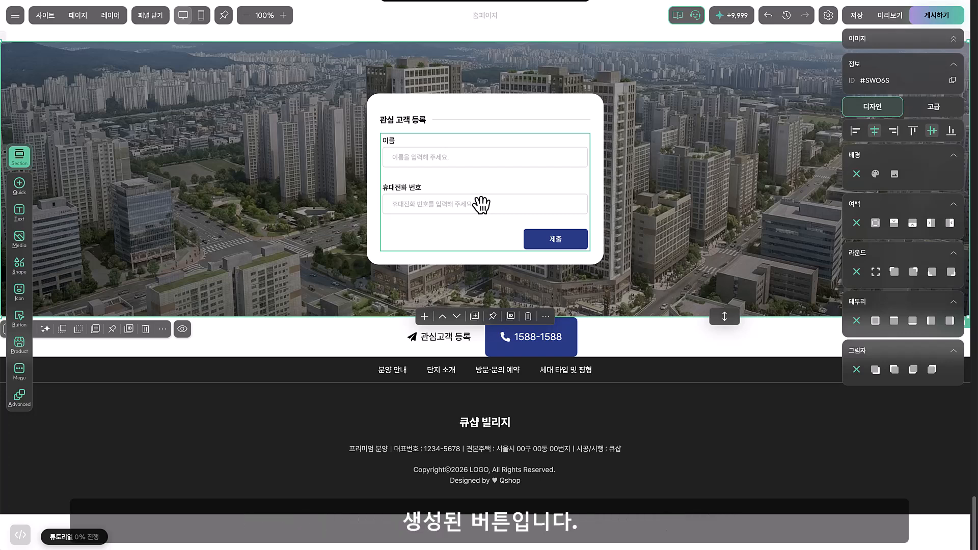
scroll(305, 206, "up", 20)
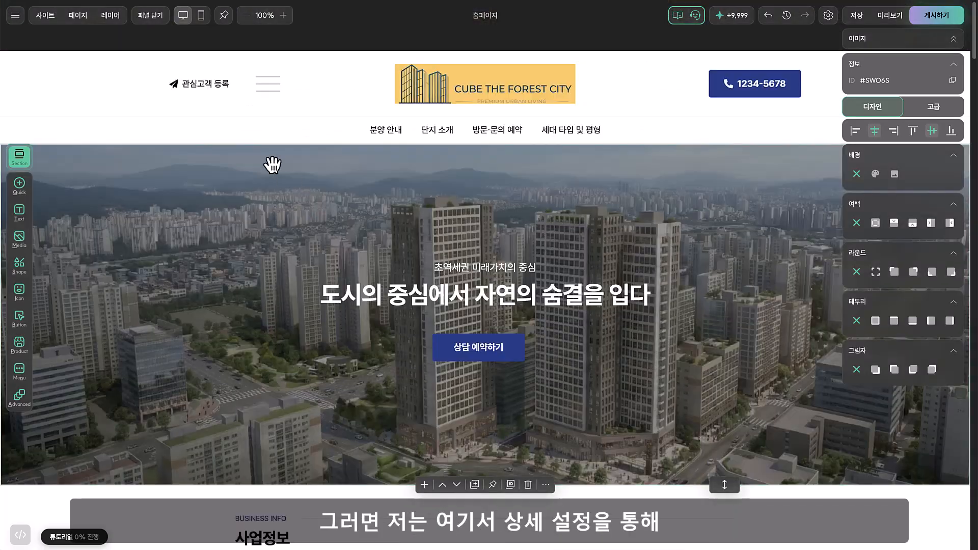
Try setting the click event of the header's 관심고객 등록 button to 내부 링크 연결
left_click(213, 80)
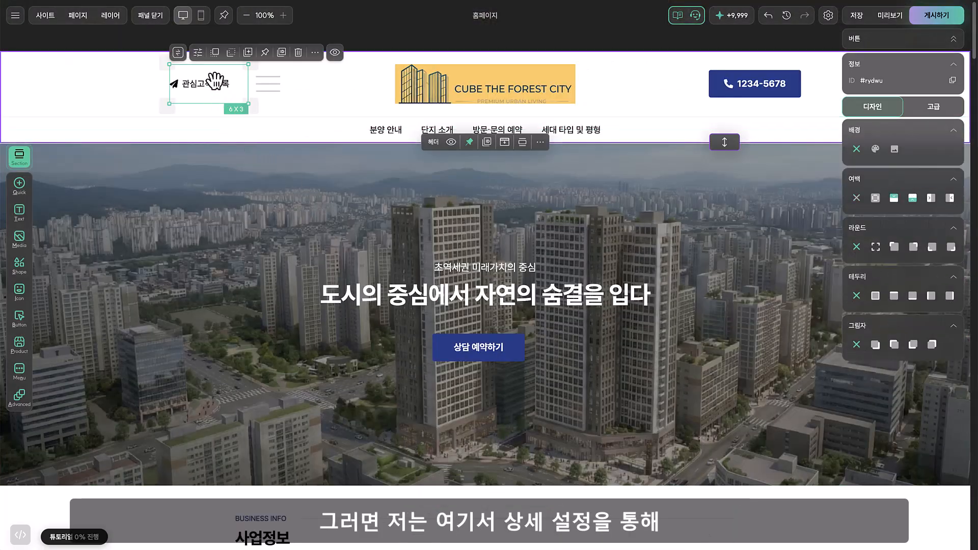
left_click(198, 52)
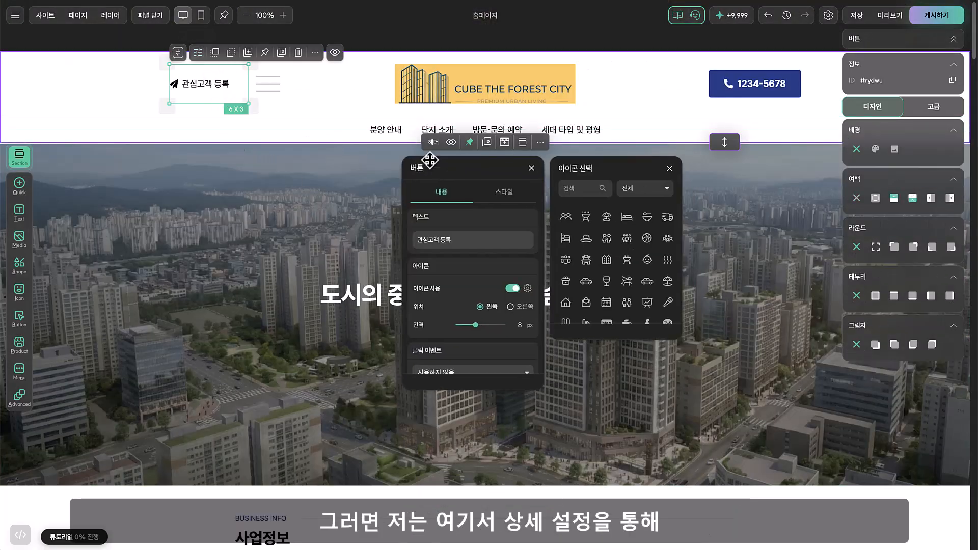
left_click_drag(430, 158, 348, 94)
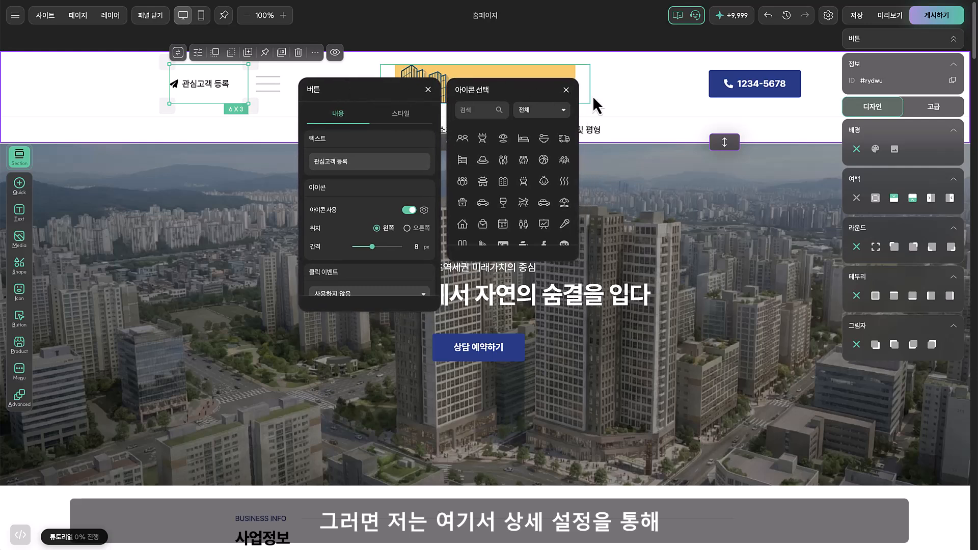
left_click(565, 90)
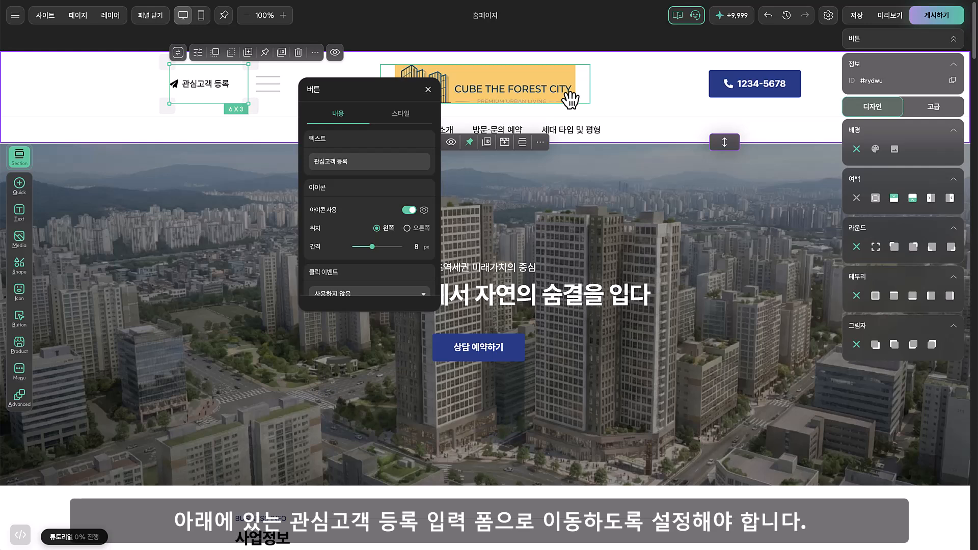
scroll(415, 212, "down", 1)
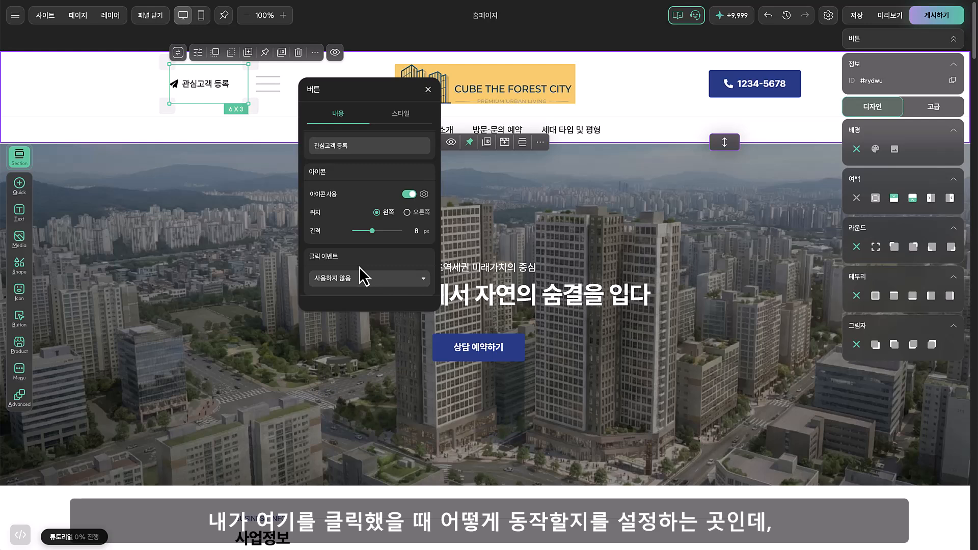
left_click(392, 278)
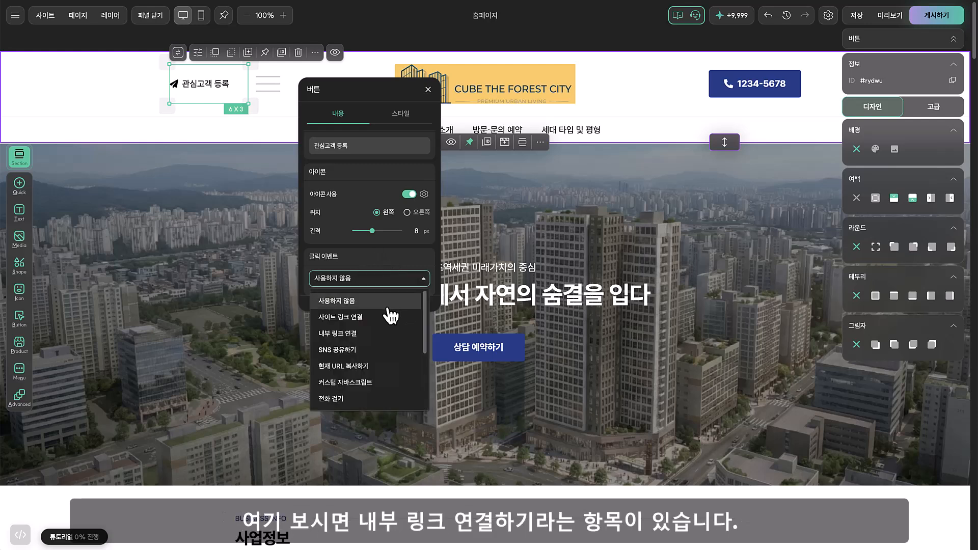
left_click(373, 337)
scroll(387, 273, "down", 1)
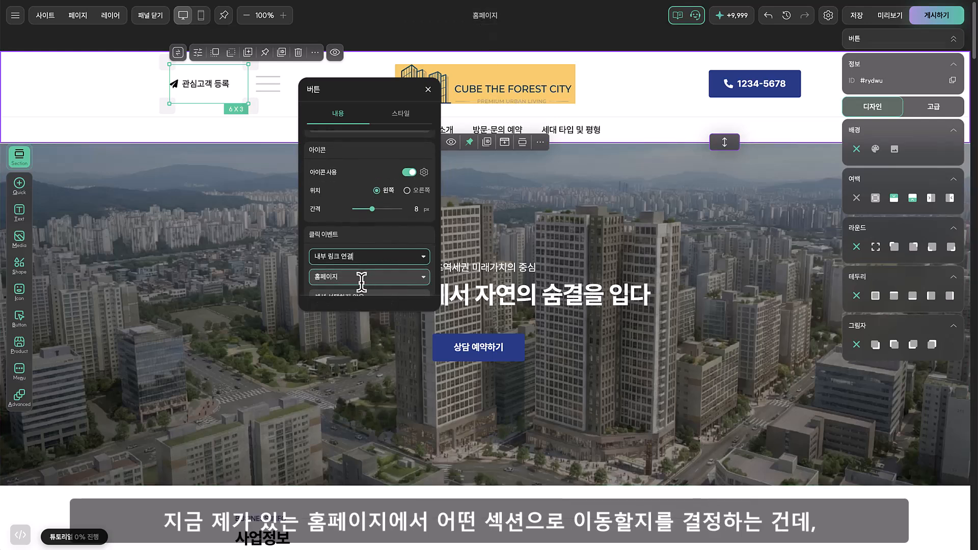
Browse the target sections offered for the button's internal link and leave its settings without choosing one
scroll(361, 275, "down", 1)
scroll(376, 278, "down", 1)
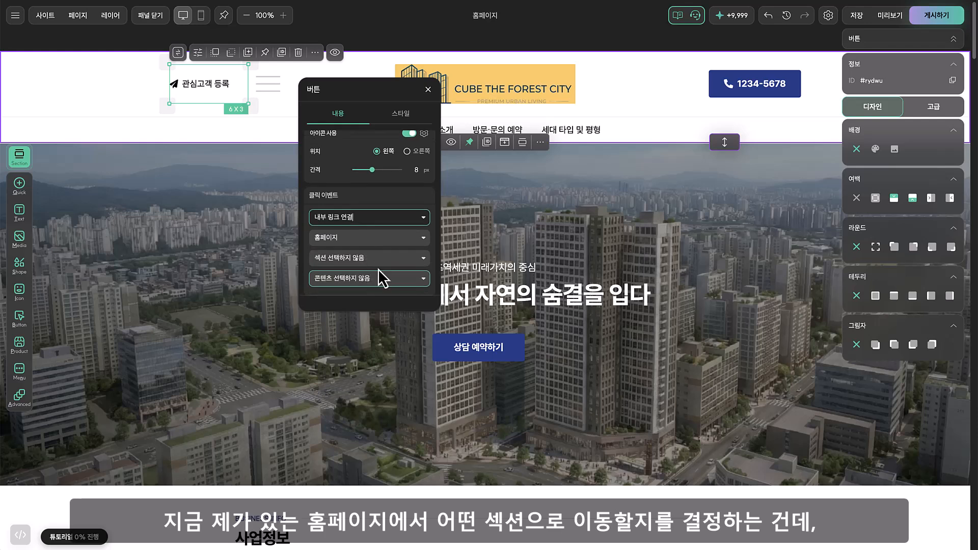
left_click(387, 259)
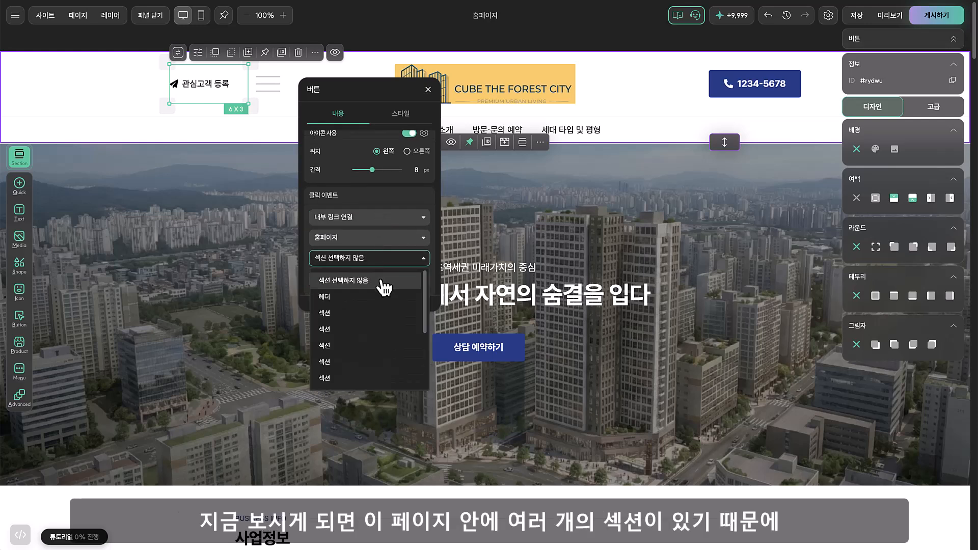
scroll(382, 286, "down", 1)
scroll(386, 298, "down", 1)
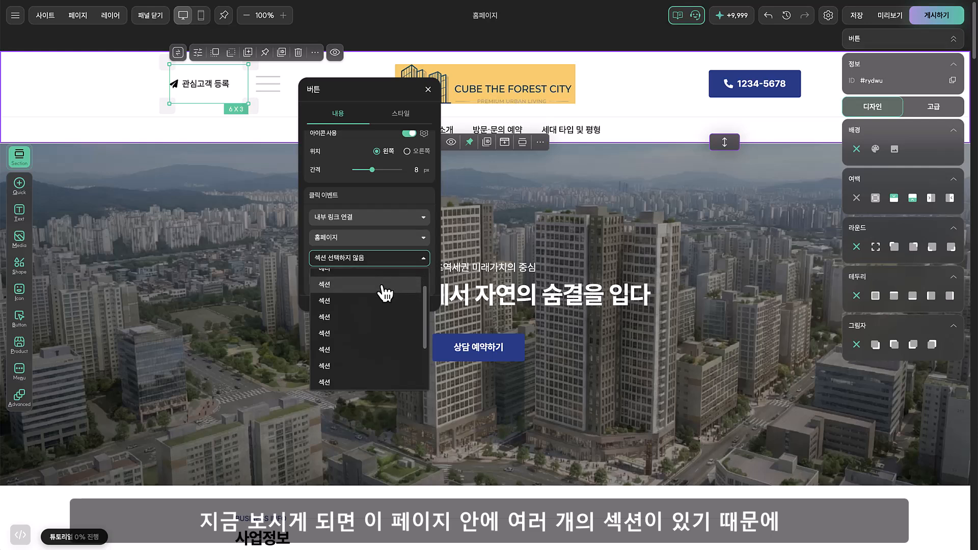
scroll(386, 296, "down", 2)
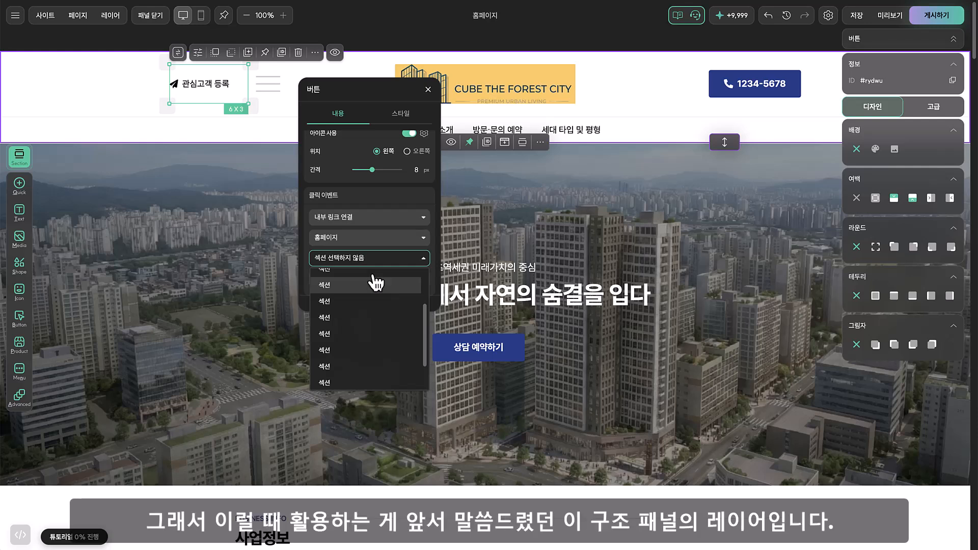
left_click(362, 47)
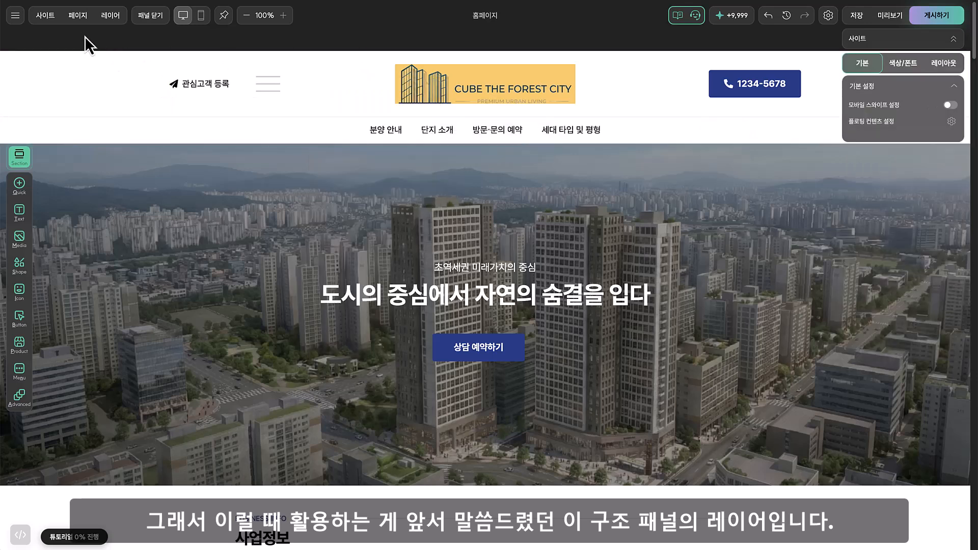
Show the page's layer list and expand the section that contains the customer registration form
left_click(112, 16)
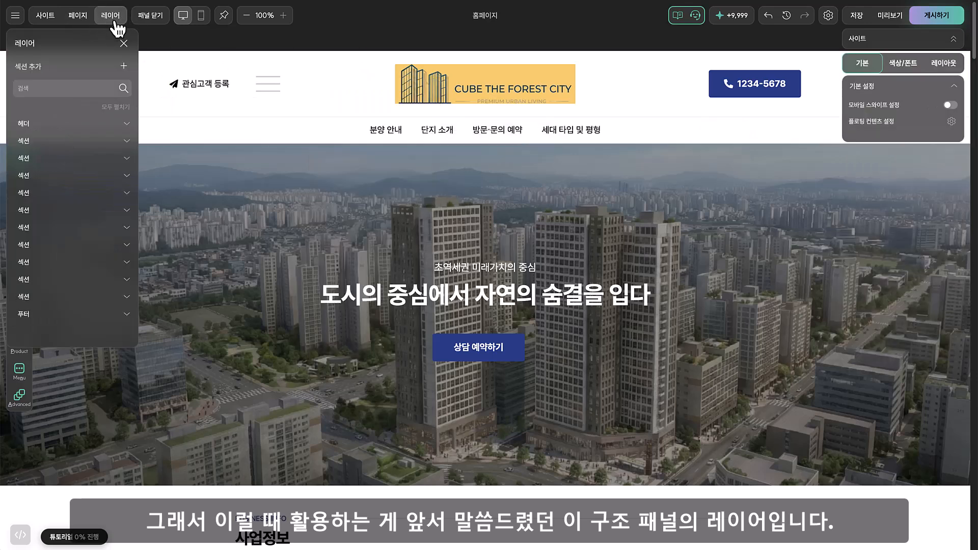
left_click(46, 282)
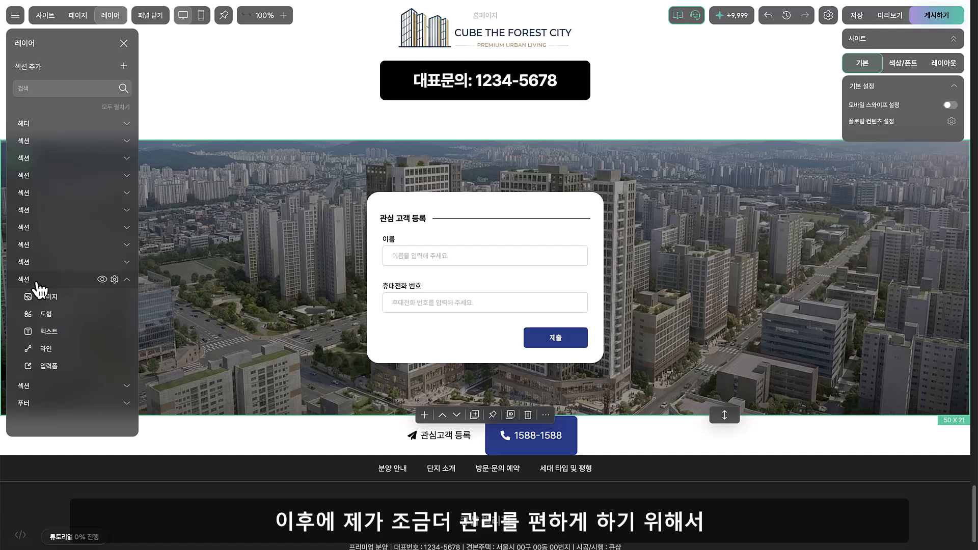
left_click(115, 280)
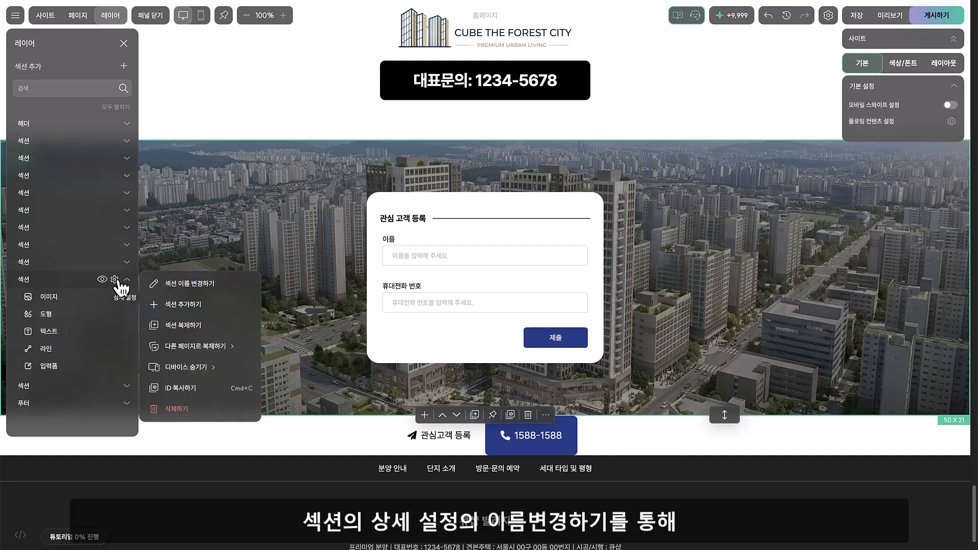
left_click(173, 284)
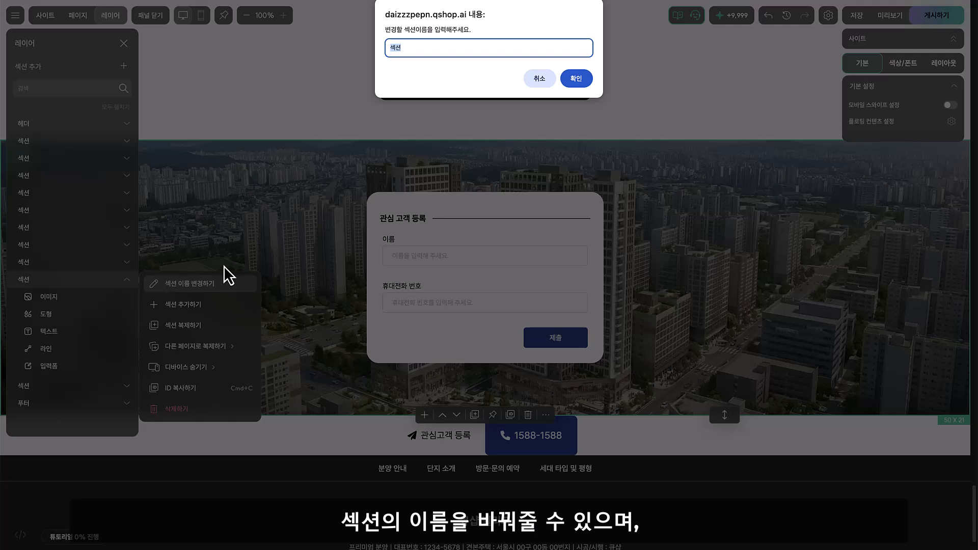
key("Escape")
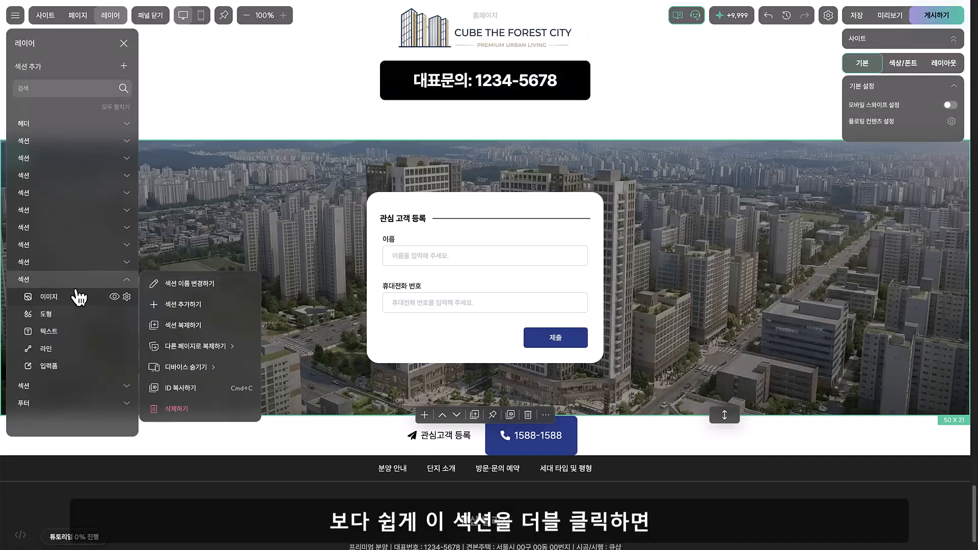
Rename the registration form's section as 관심 고객 등록 in the layer list and save the site
double_click(51, 279)
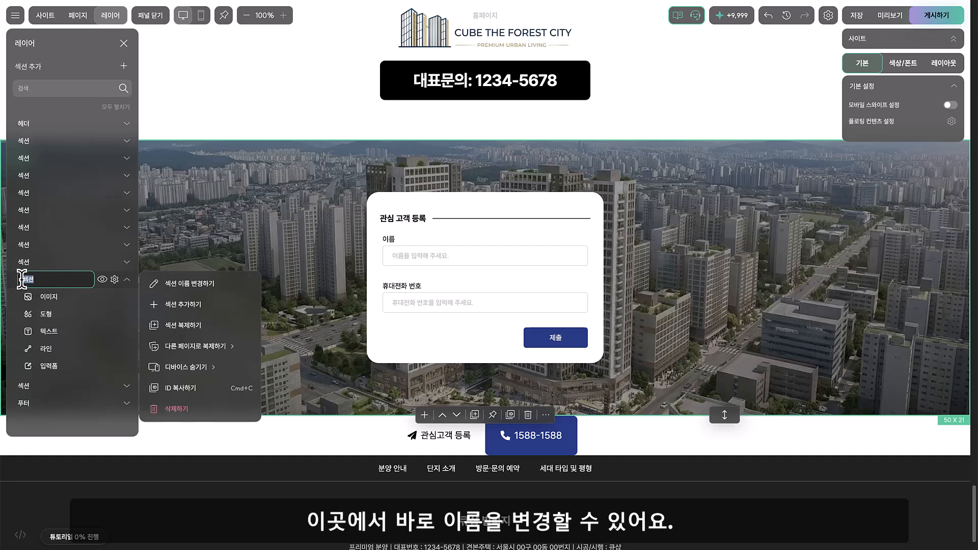
key("BackSpace")
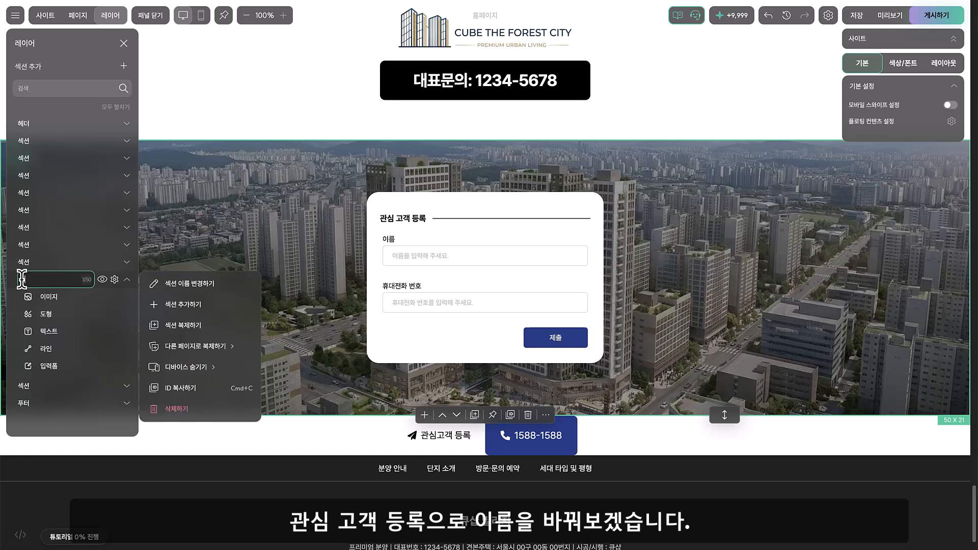
type("관심 고객 등록")
key("Return")
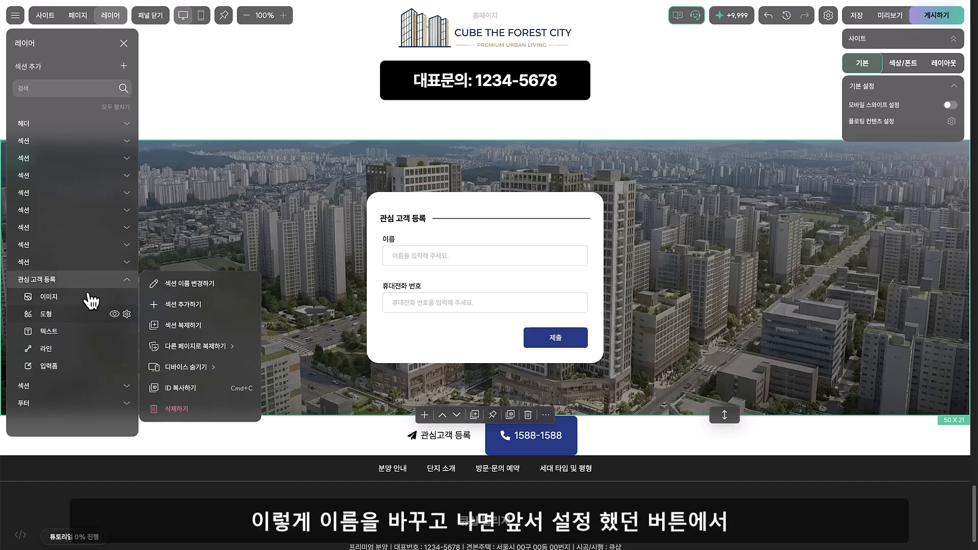
left_click(857, 20)
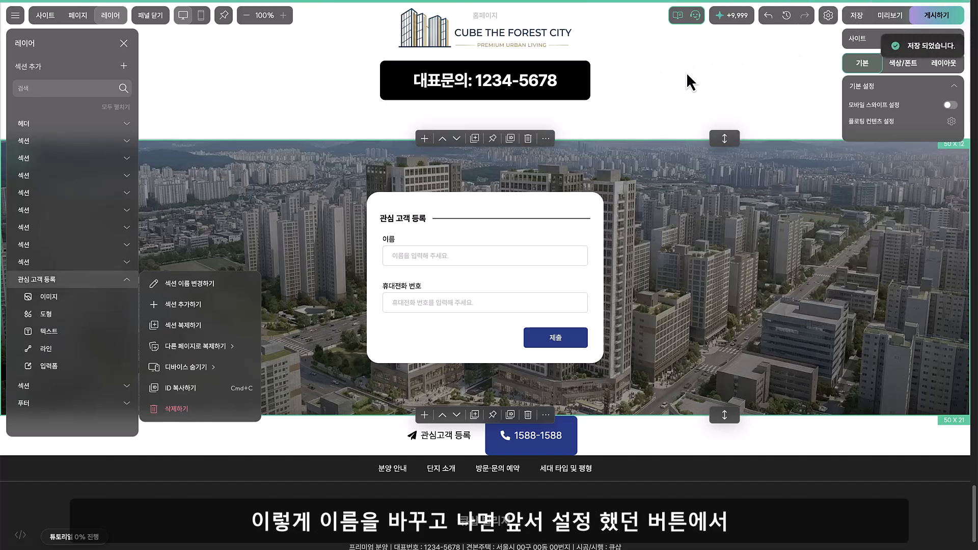
Set the click event of the header's 관심고객 등록 button to 내부 링크 연결
left_click(609, 131)
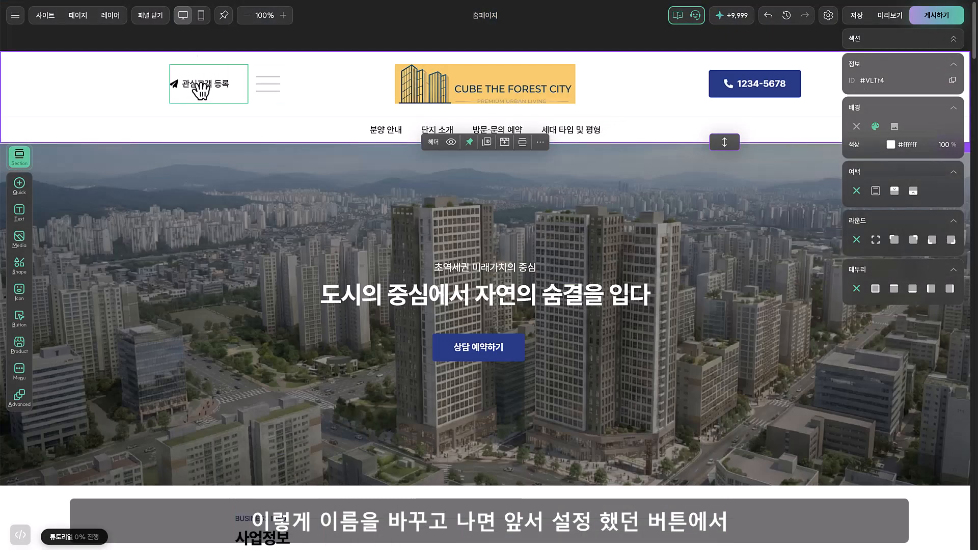
left_click(203, 85)
double_click(206, 85)
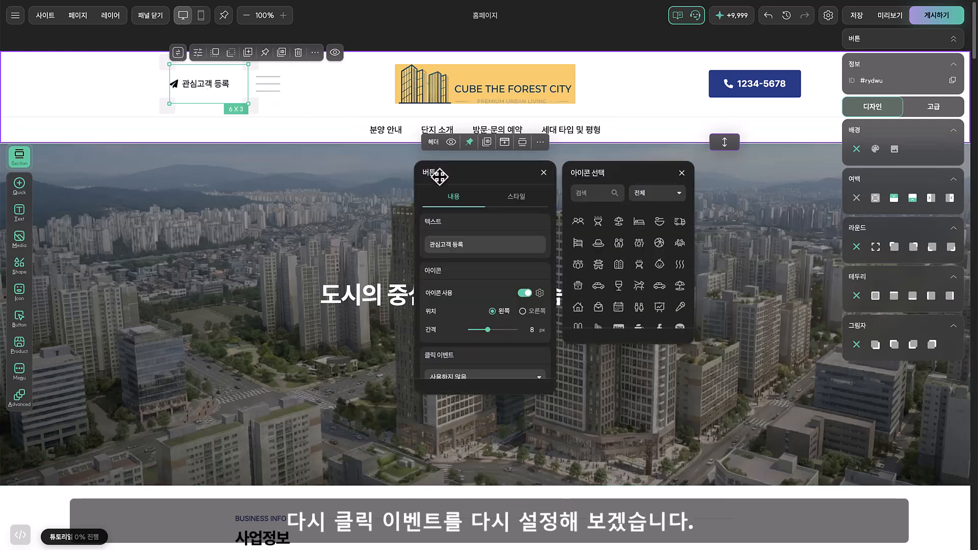
left_click_drag(437, 173, 306, 76)
scroll(363, 214, "down", 1)
left_click(357, 262)
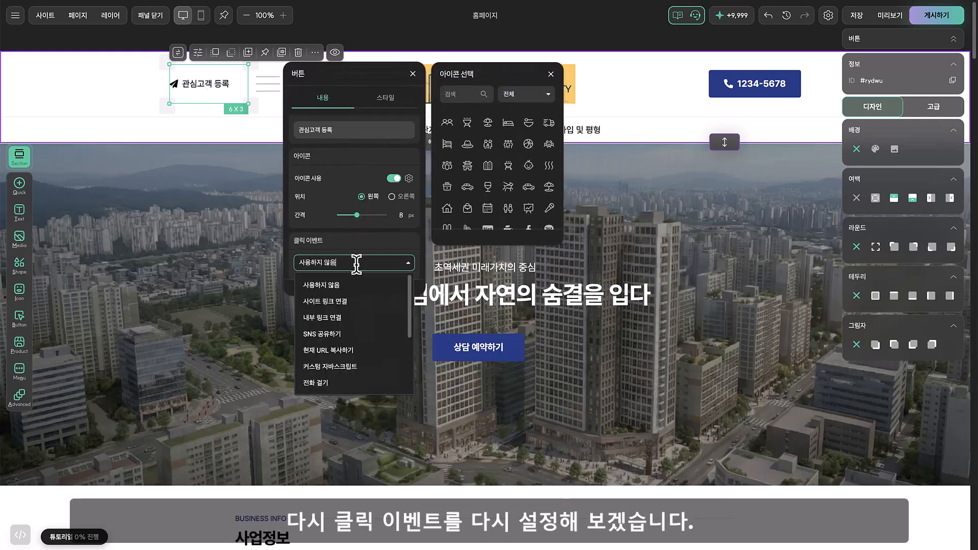
left_click(357, 317)
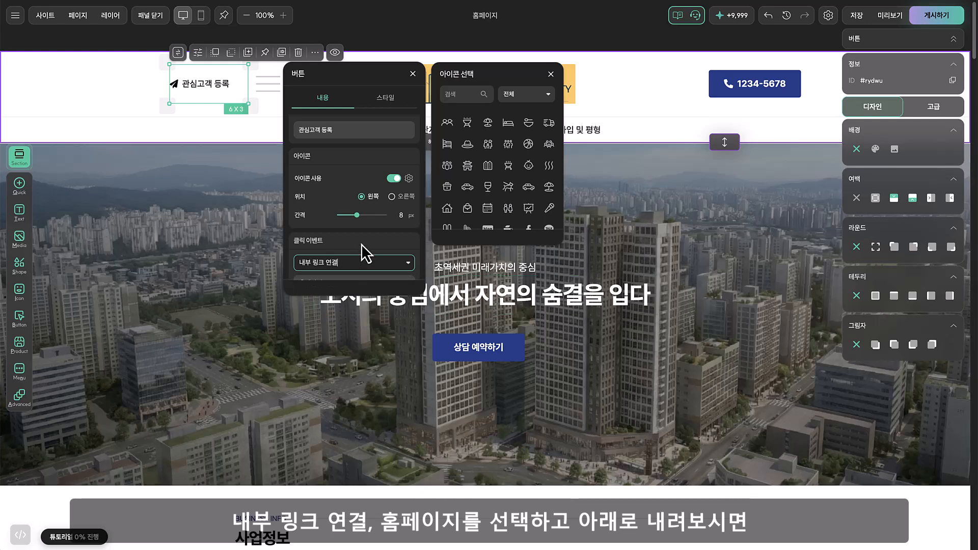
Keep 홈페이지 as the link's page, choose 관심 고객 등록 as its target section, and close the button settings
scroll(363, 244, "down", 3)
left_click(354, 223)
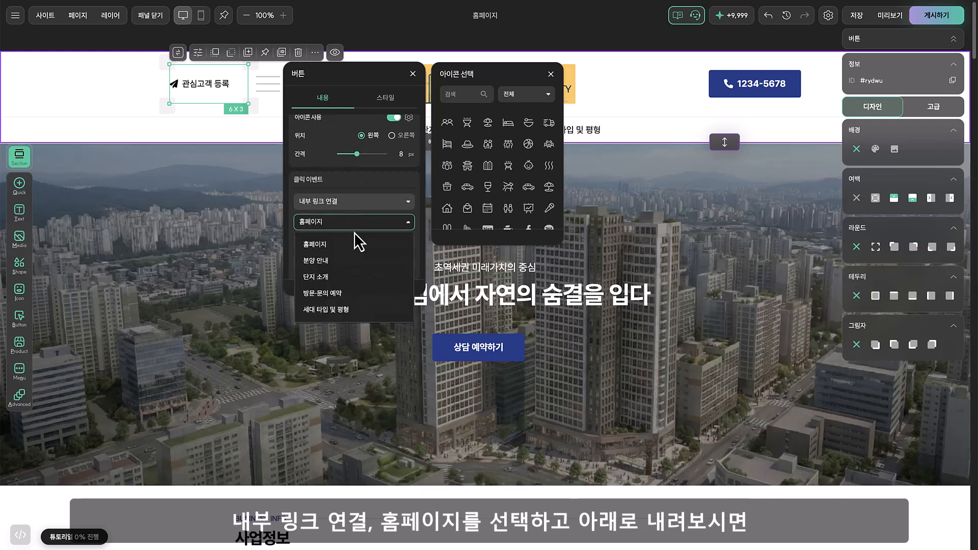
left_click(408, 224)
left_click(382, 242)
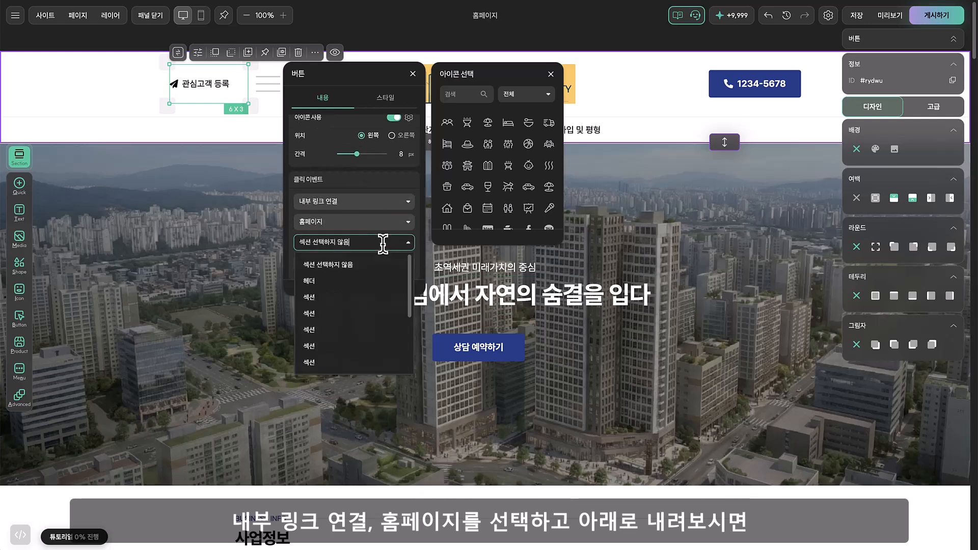
scroll(375, 308, "down", 2)
scroll(373, 310, "down", 2)
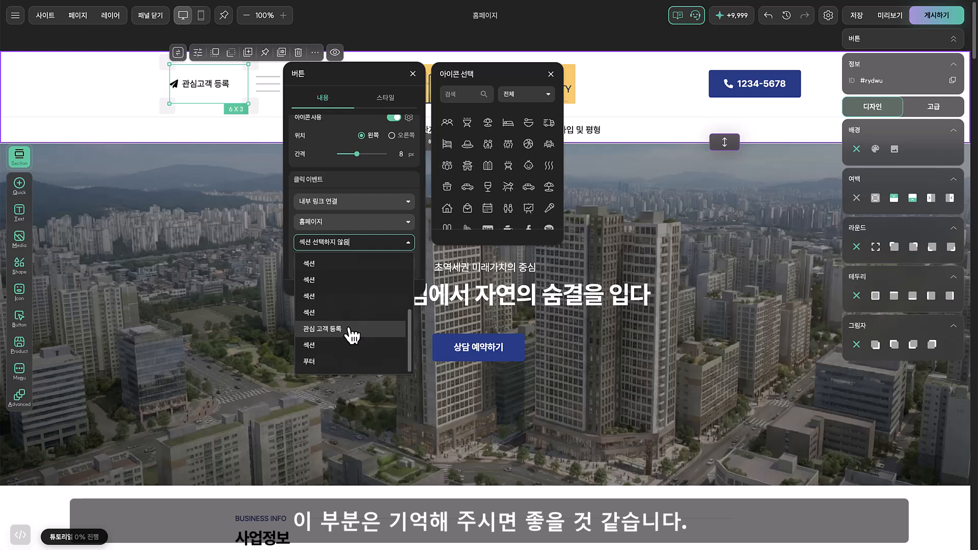
left_click(352, 333)
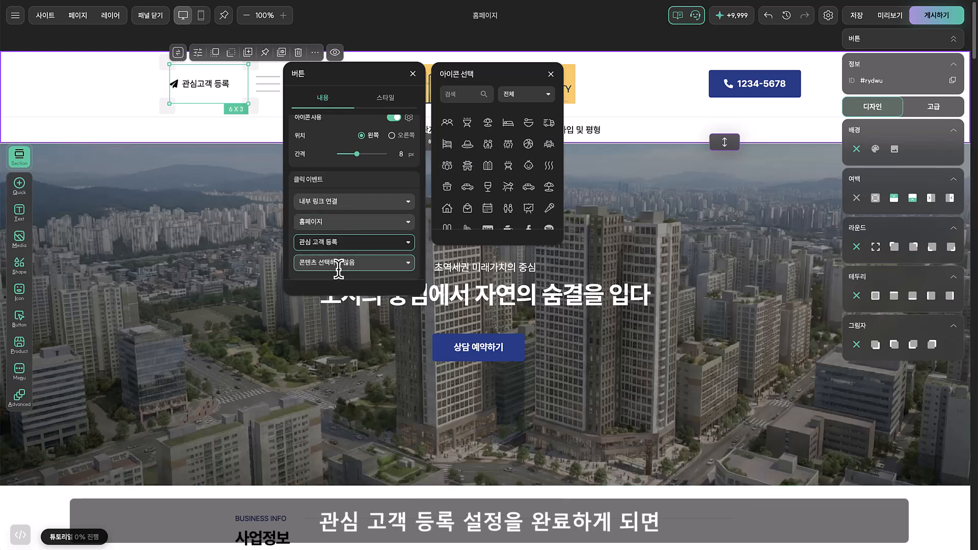
left_click(413, 74)
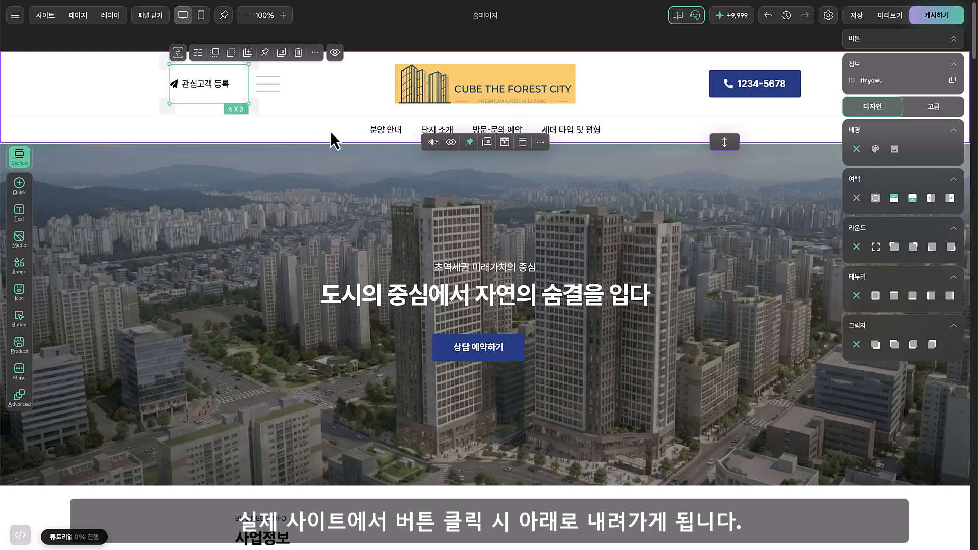
Publish the site and open the published page
left_click(933, 22)
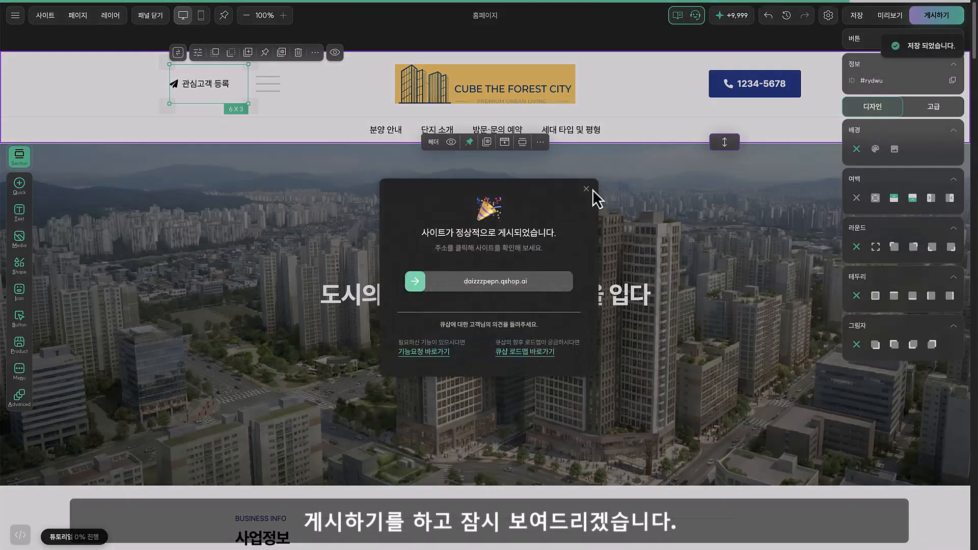
left_click(511, 284)
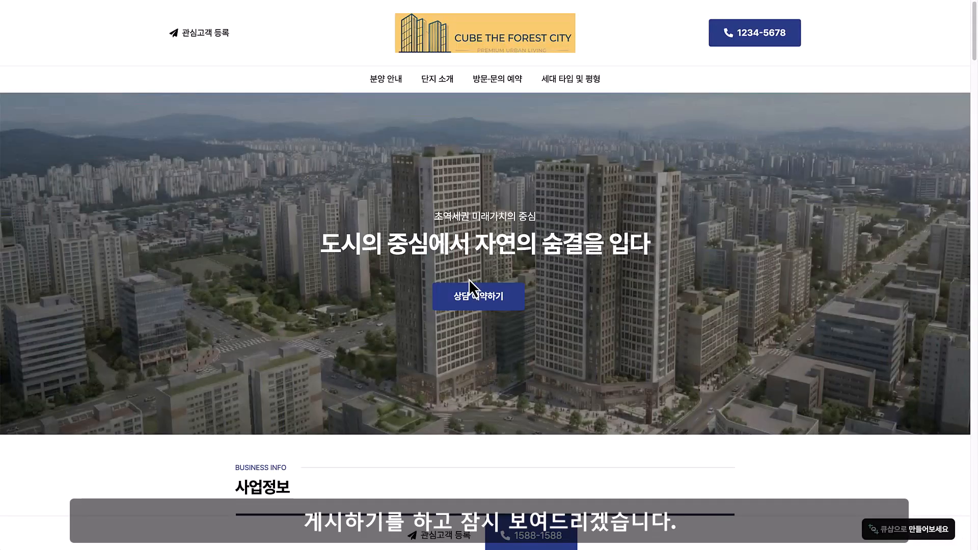
Test the 관심고객 등록 link in the published page's header, return to the editor and close the publish notice
left_click(220, 35)
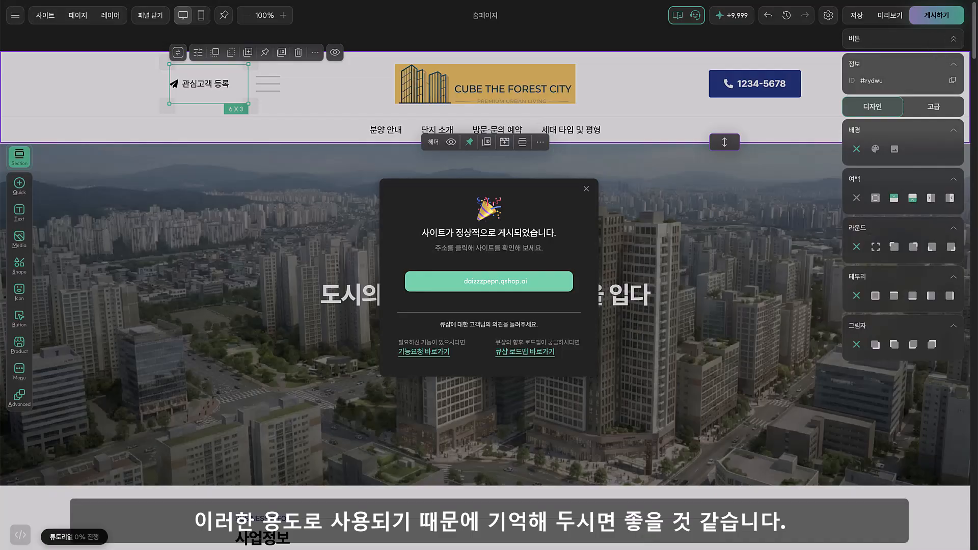
left_click(586, 189)
Set the click event of the header's phone button to 전화 걸기, leaving its phone number field empty
left_click(789, 92)
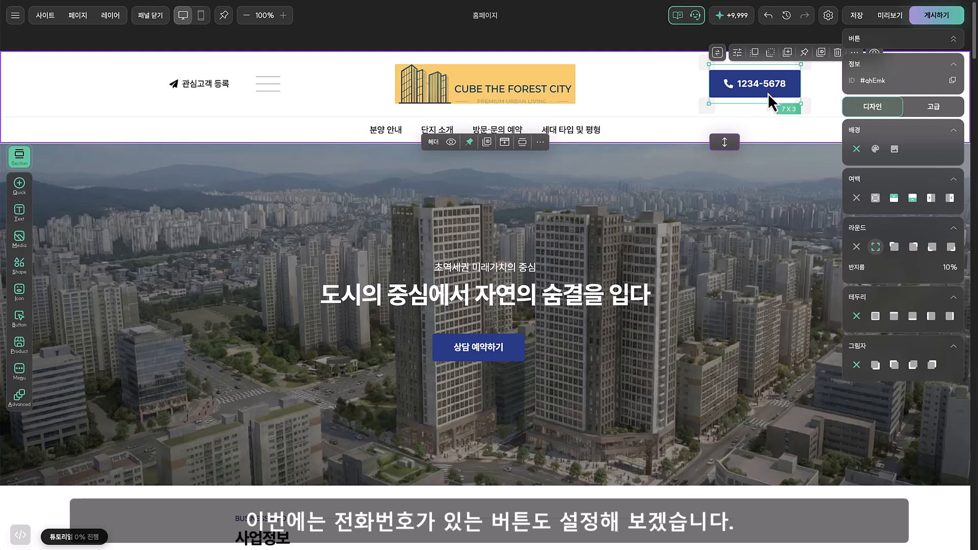
double_click(768, 93)
left_click_drag(497, 168, 499, 92)
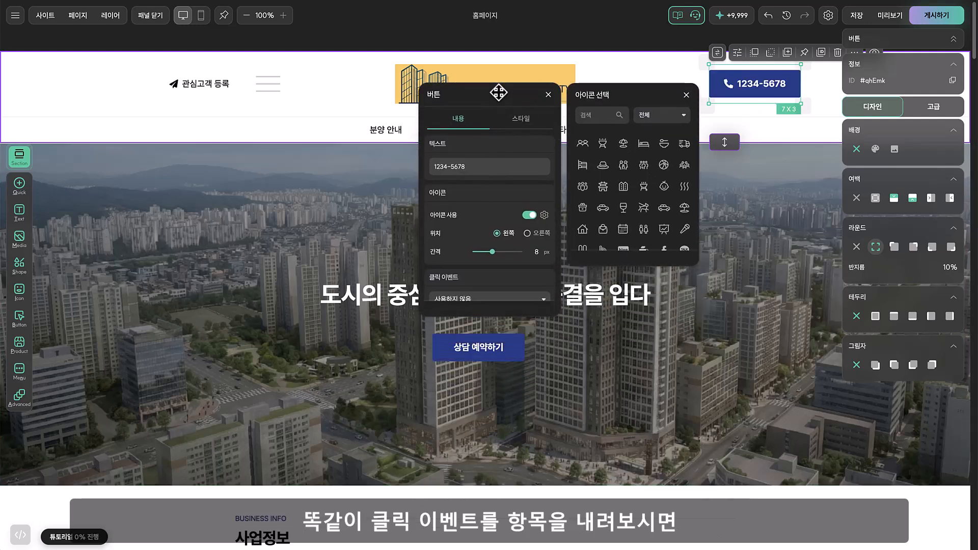
scroll(491, 229, "down", 2)
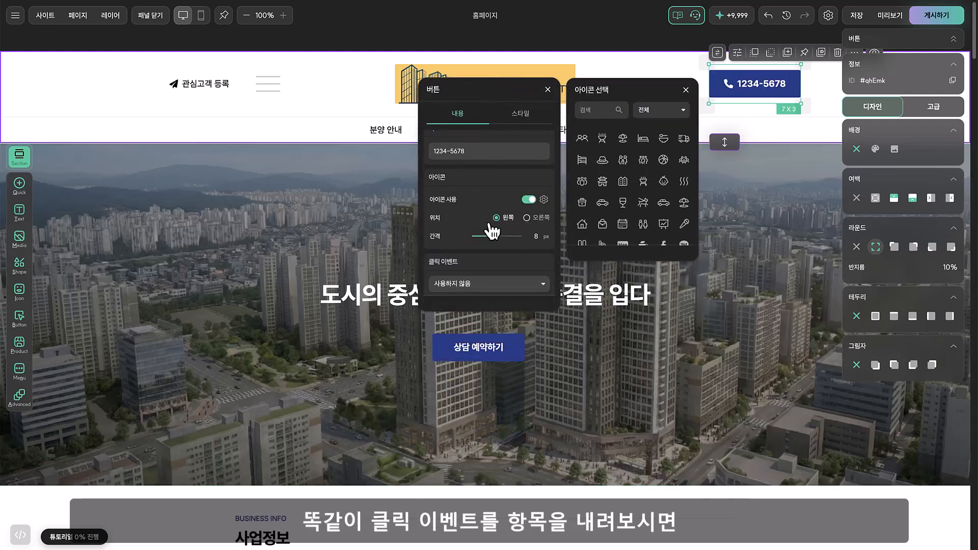
left_click(500, 277)
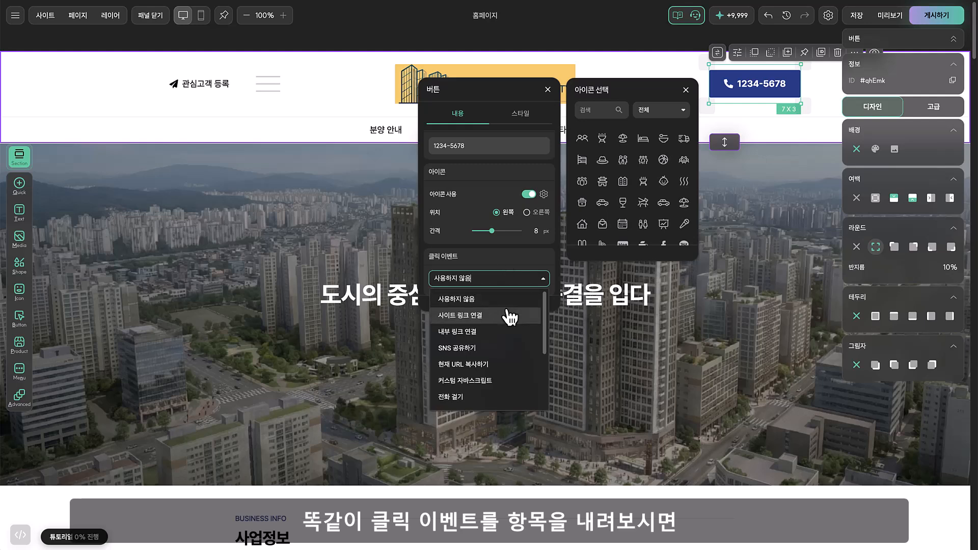
scroll(506, 317, "down", 3)
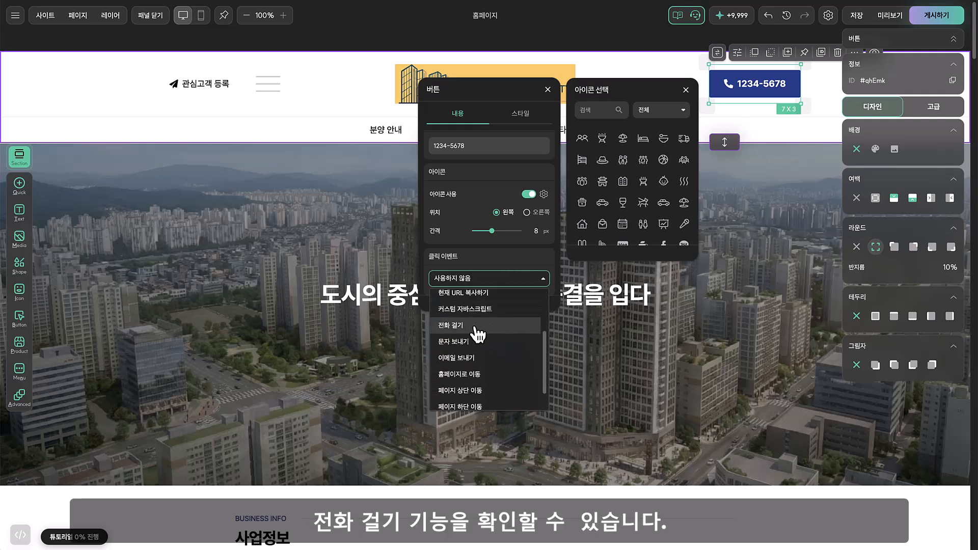
left_click(478, 326)
scroll(484, 257, "down", 1)
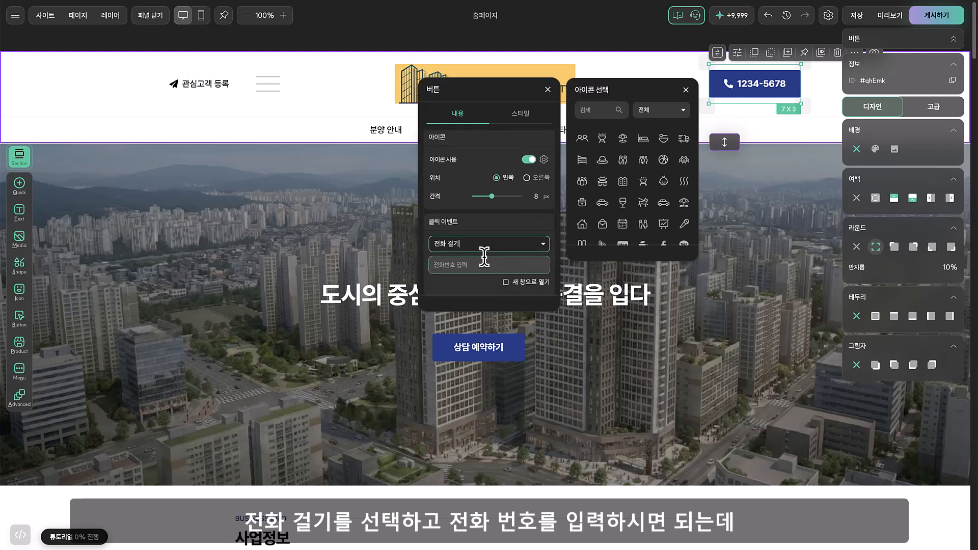
left_click(483, 264)
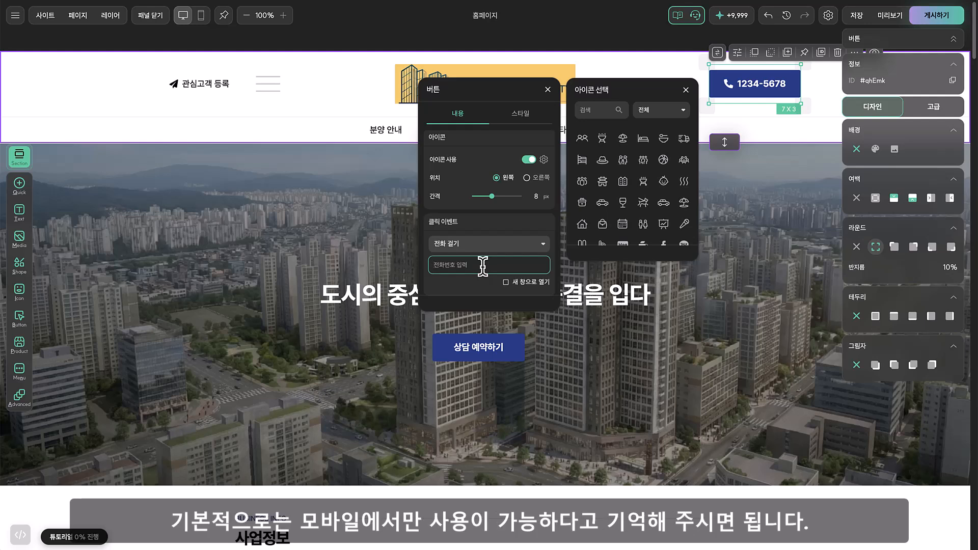
Compare the phone button's text and background colours in the 기본 상태 and 마우스 오버 states, and close its settings
scroll(466, 186, "up", 2)
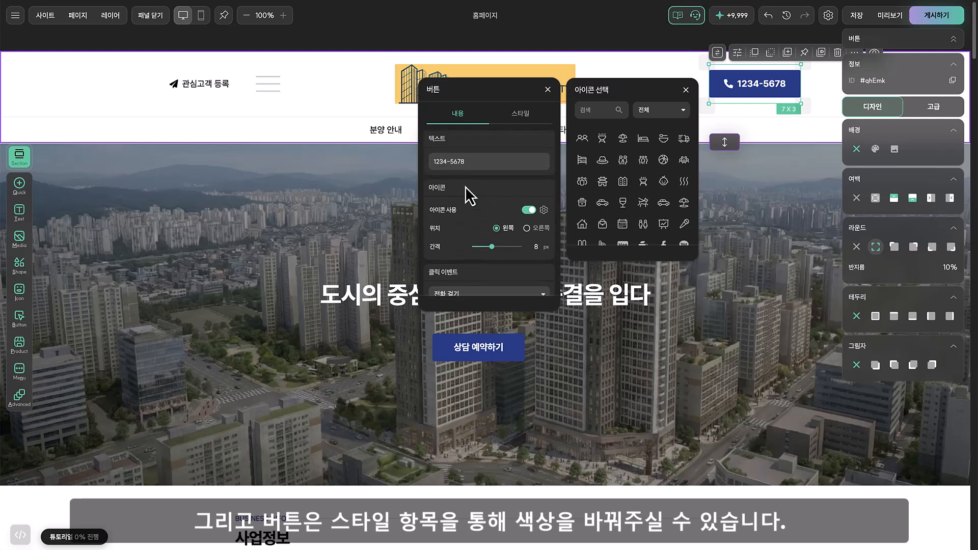
left_click(516, 118)
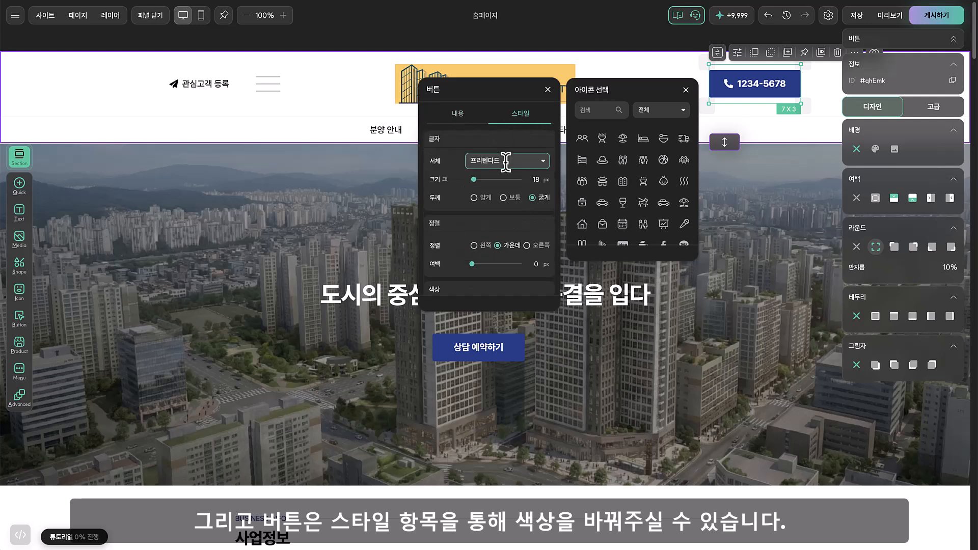
scroll(489, 188, "down", 2)
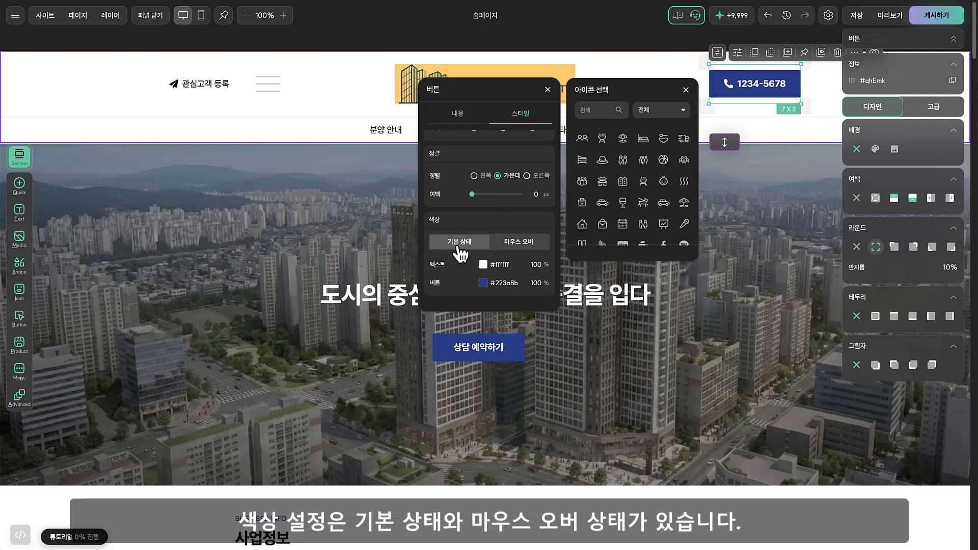
left_click(515, 250)
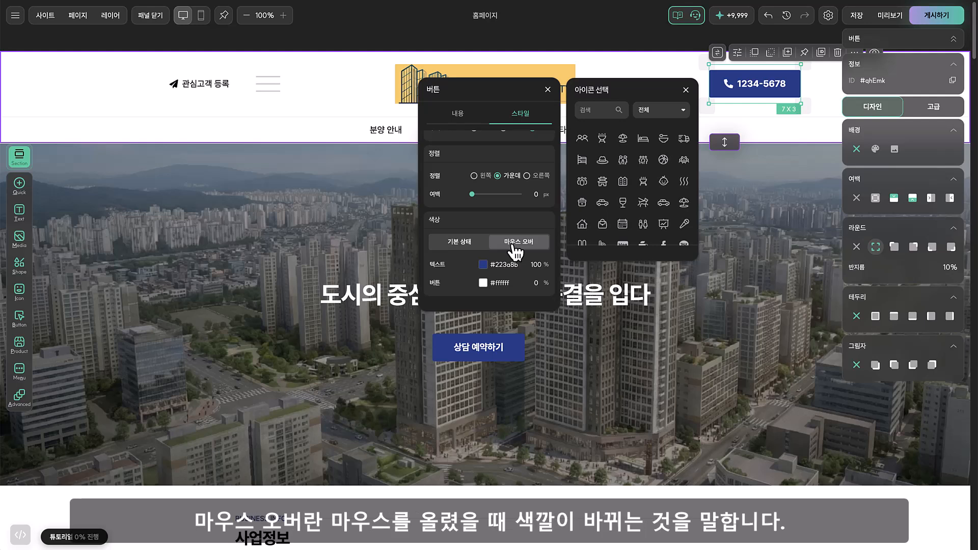
left_click(953, 39)
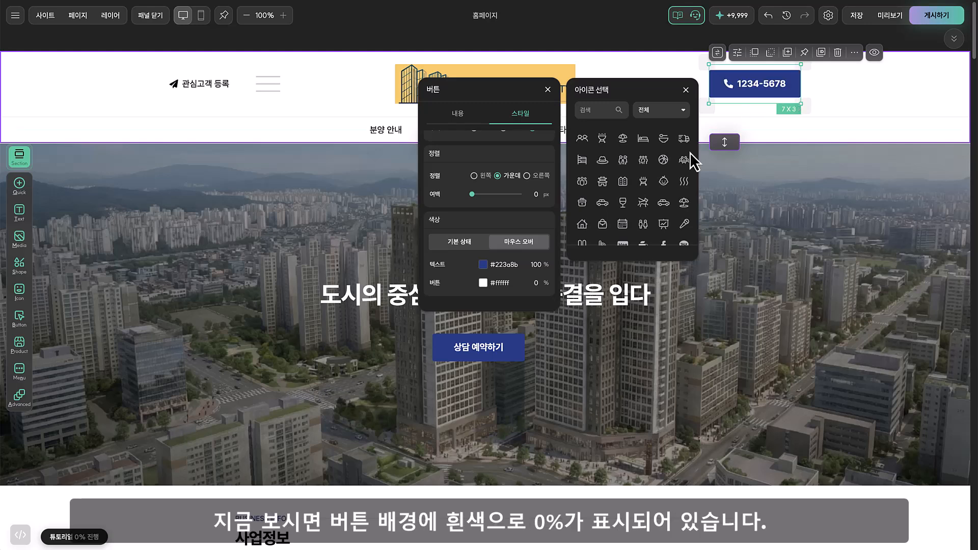
left_click(503, 283)
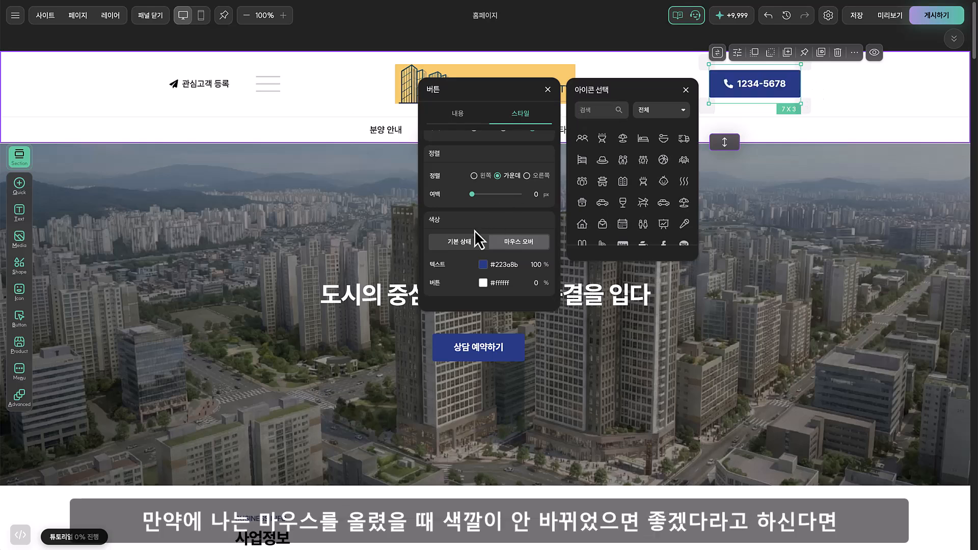
left_click(461, 242)
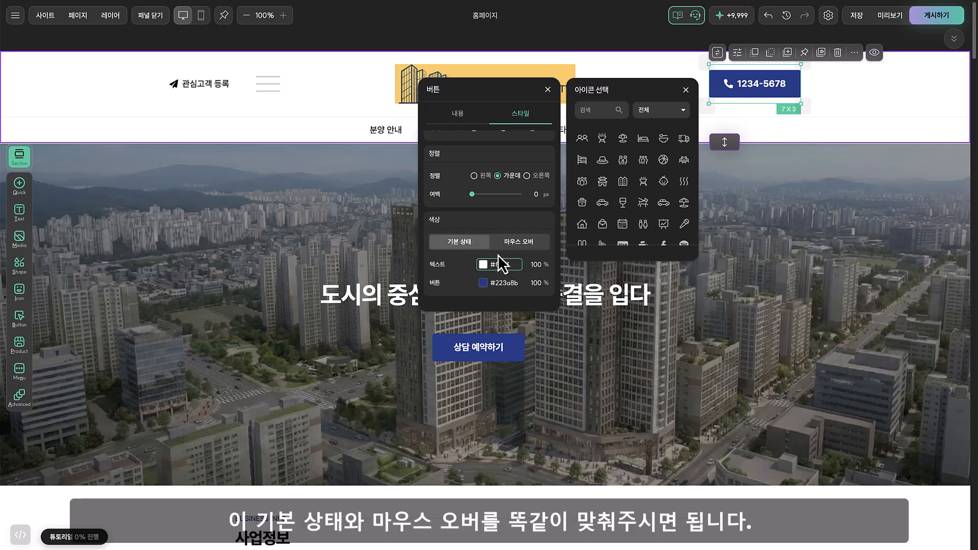
left_click(509, 243)
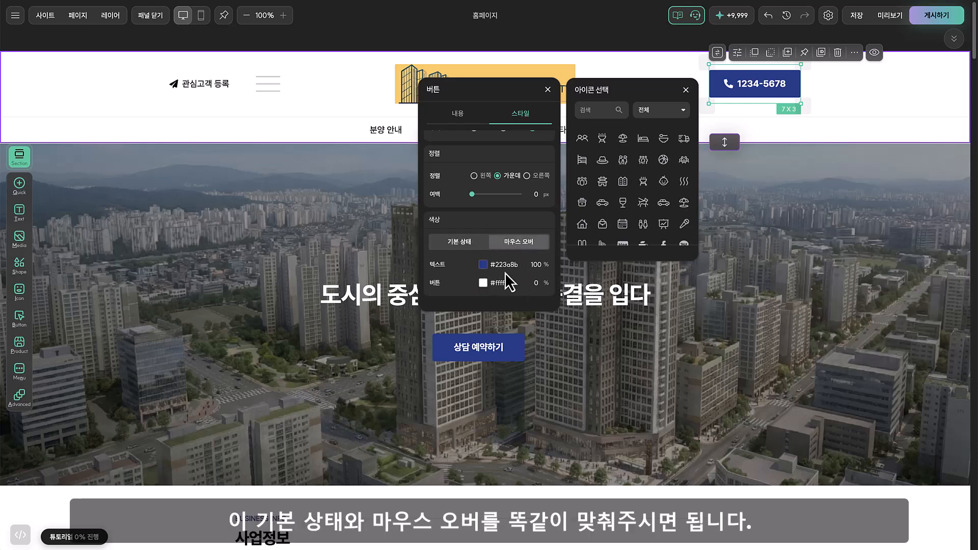
left_click(460, 244)
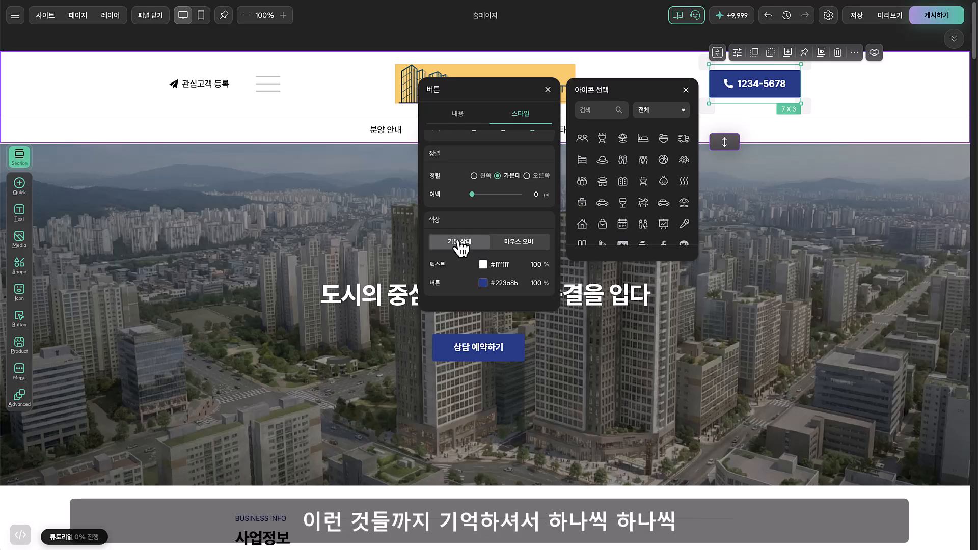
left_click(547, 90)
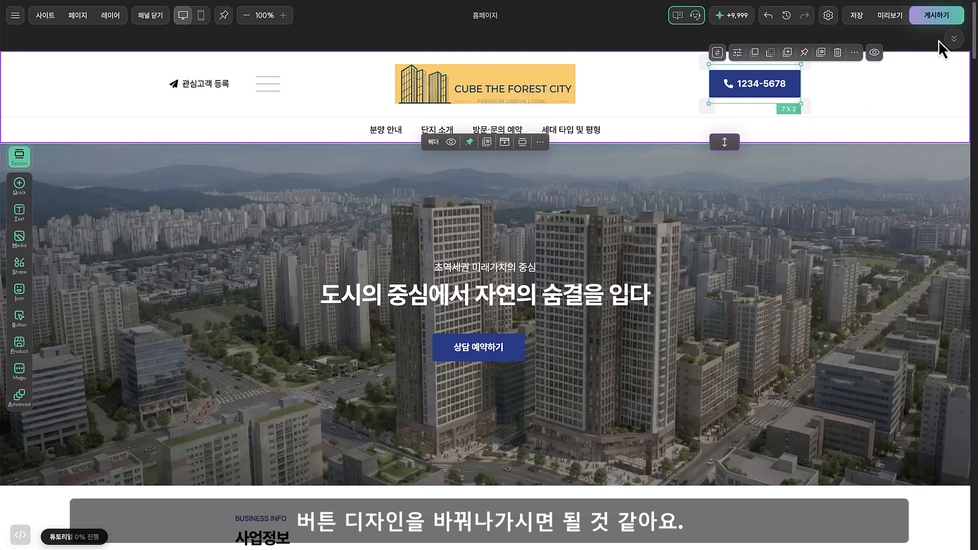
left_click(954, 38)
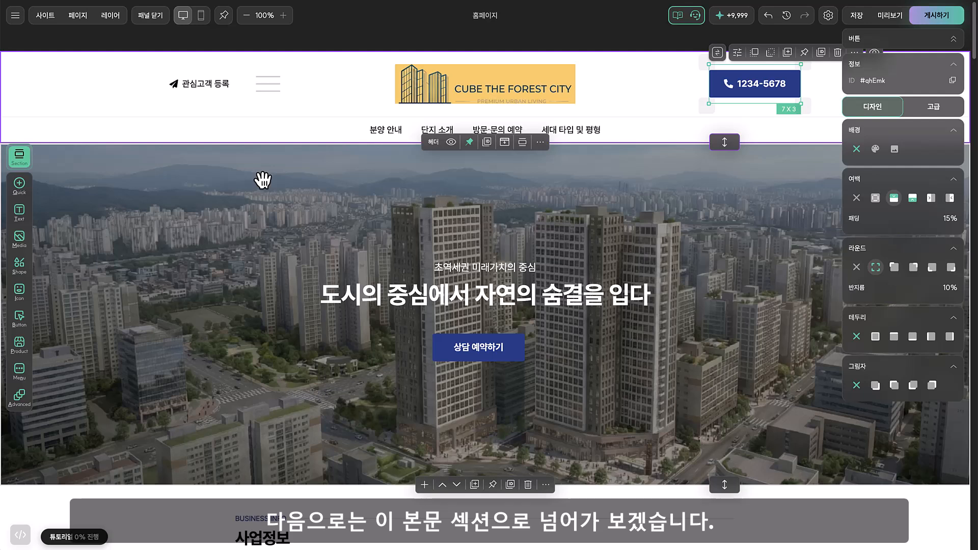
Select the header, the hero image and the 사업정보 section in turn to inspect their properties
left_click(114, 102)
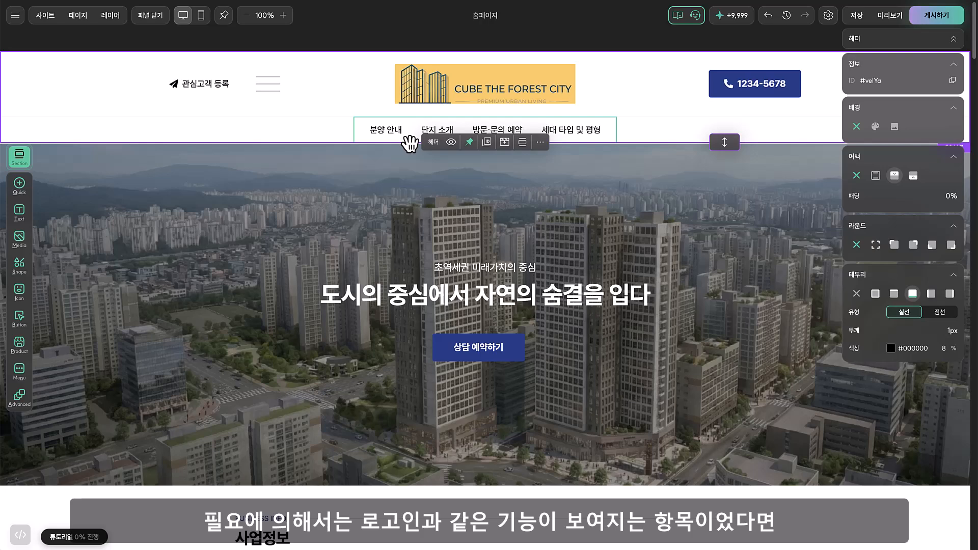
left_click(270, 232)
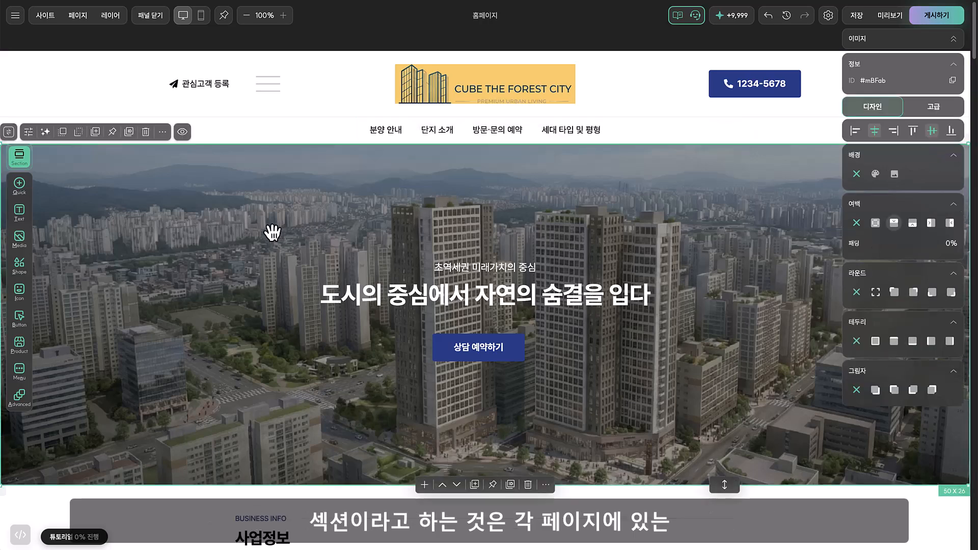
scroll(273, 233, "down", 5)
left_click(160, 255)
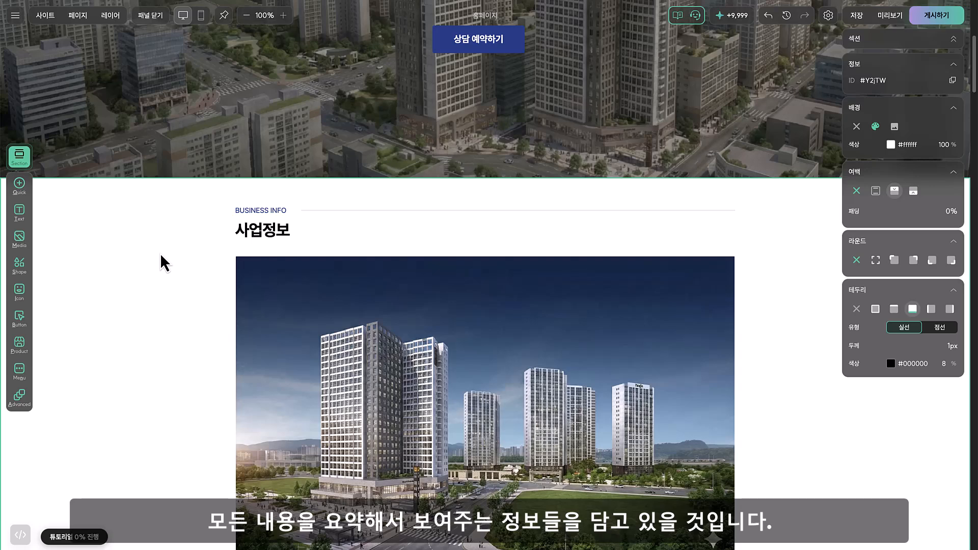
Open the 세대 타입 및 평형 page and review its floor plan sections
left_click(77, 15)
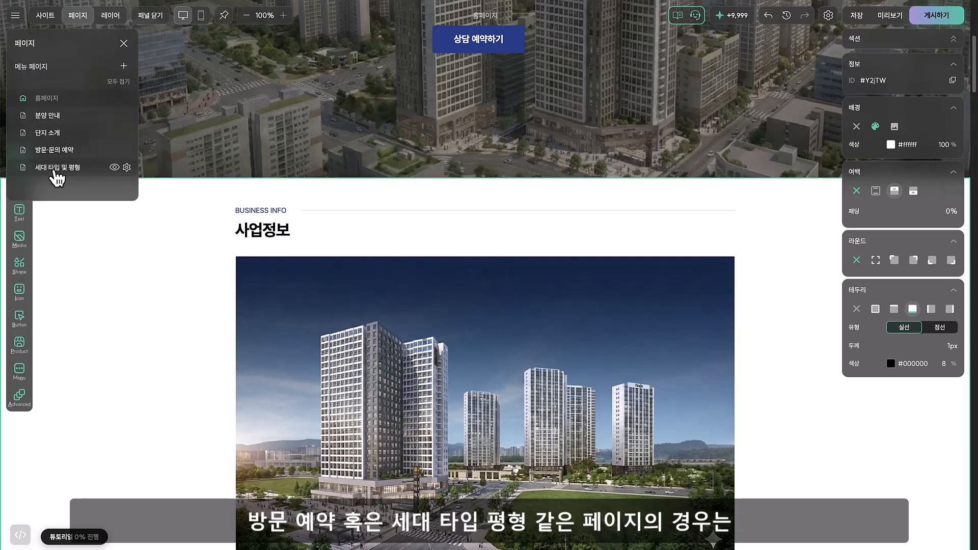
left_click(69, 168)
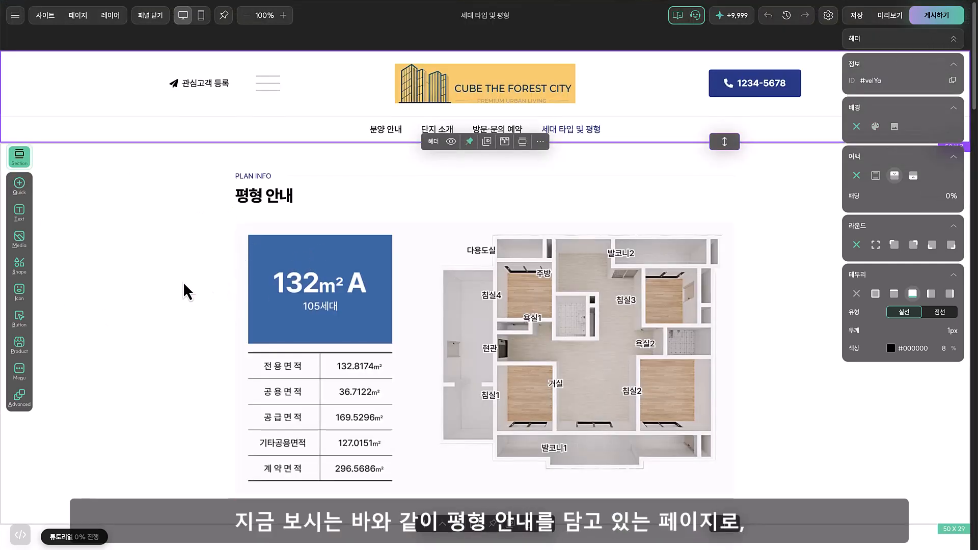
scroll(188, 292, "down", 3)
scroll(188, 292, "down", 2)
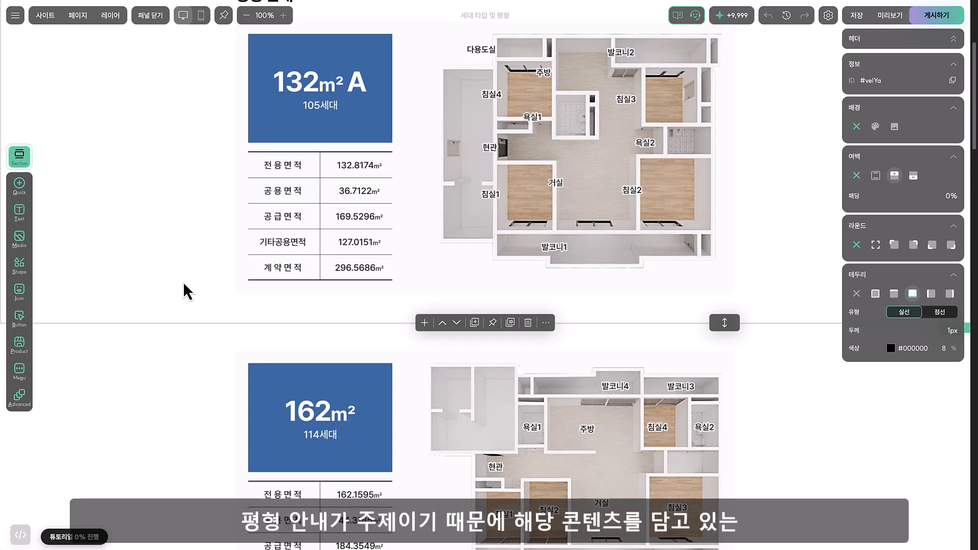
scroll(185, 285, "down", 8)
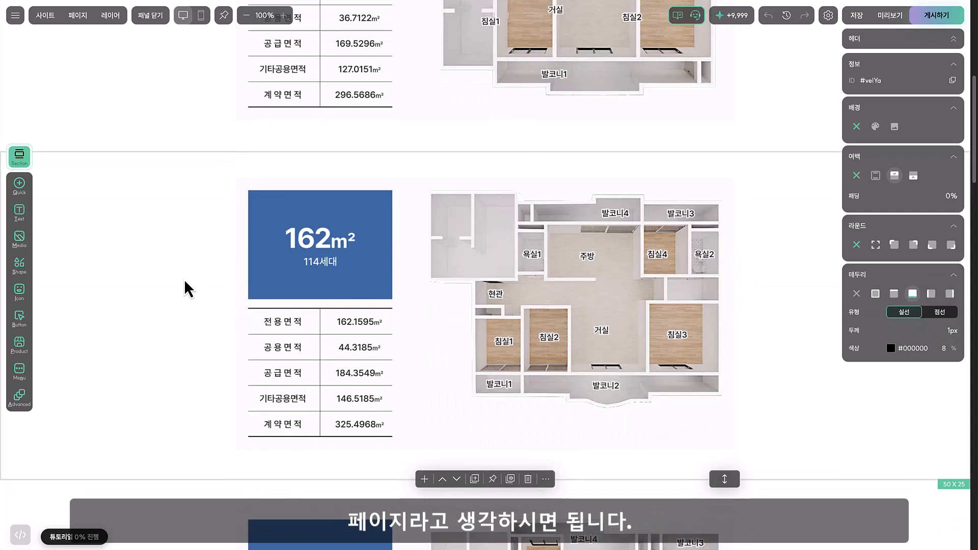
Return to 홈페이지 and inspect the 사업정보 section with its heading and image, as well as the hero image
left_click(82, 21)
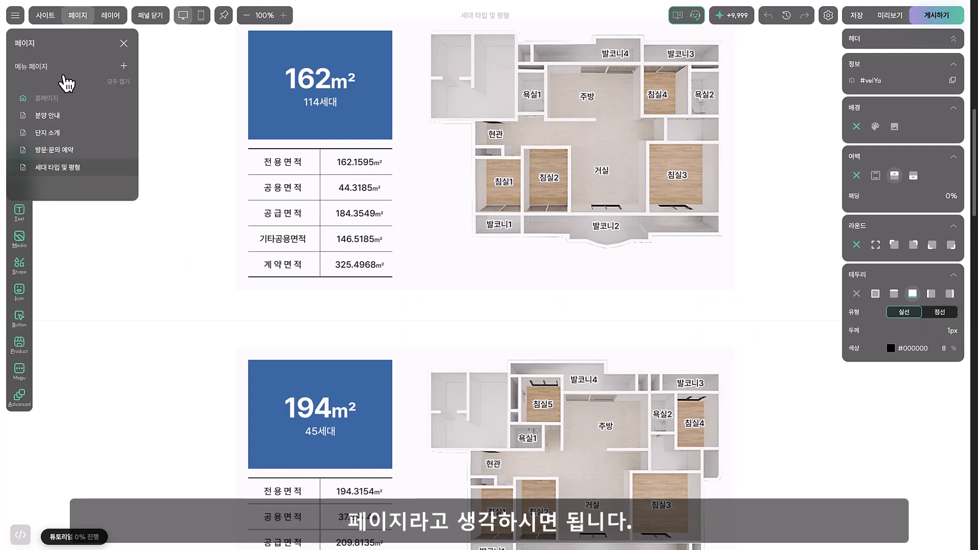
left_click(56, 97)
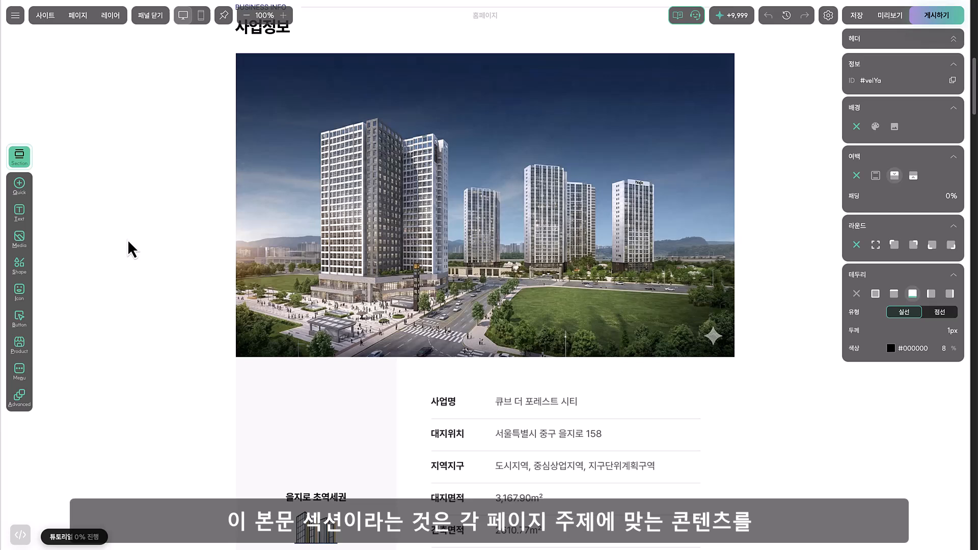
left_click(130, 233)
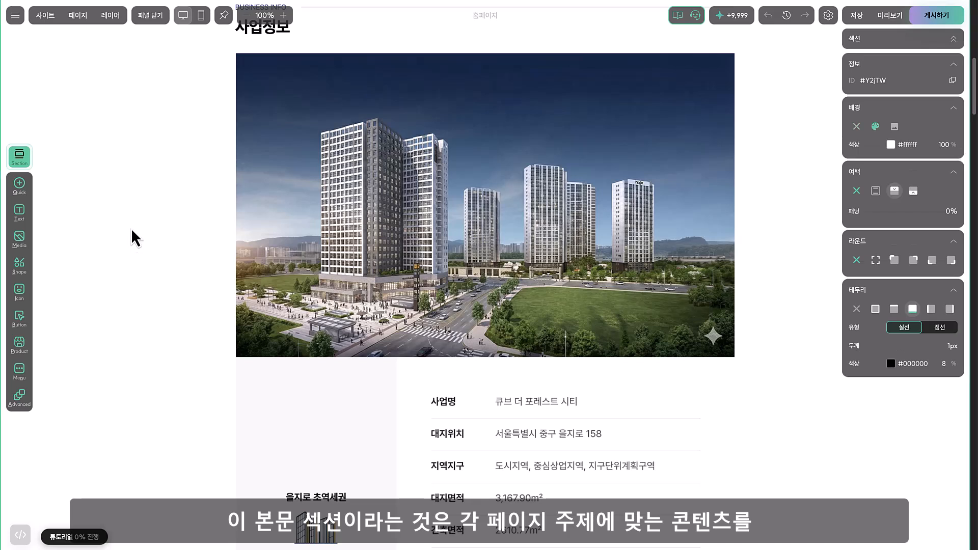
scroll(132, 231, "up", 1)
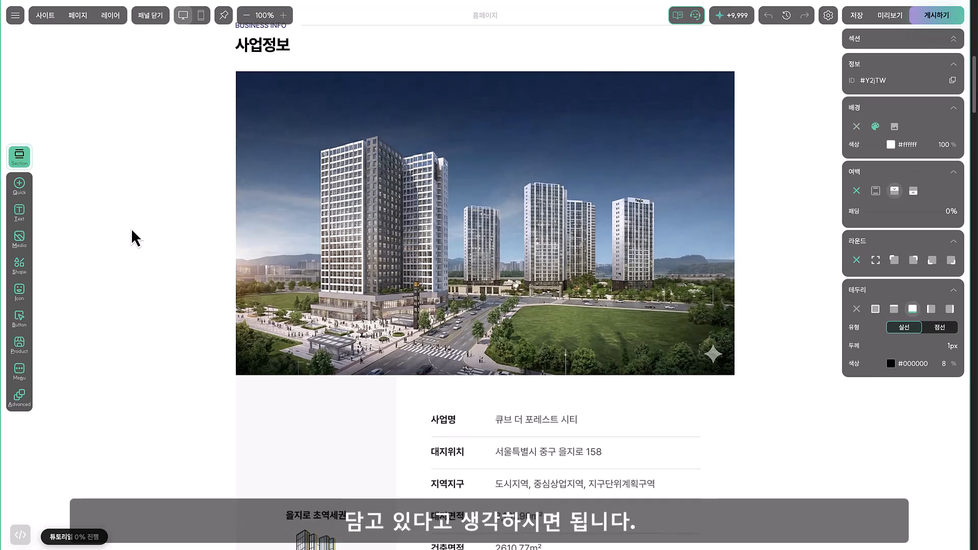
scroll(132, 236, "up", 2)
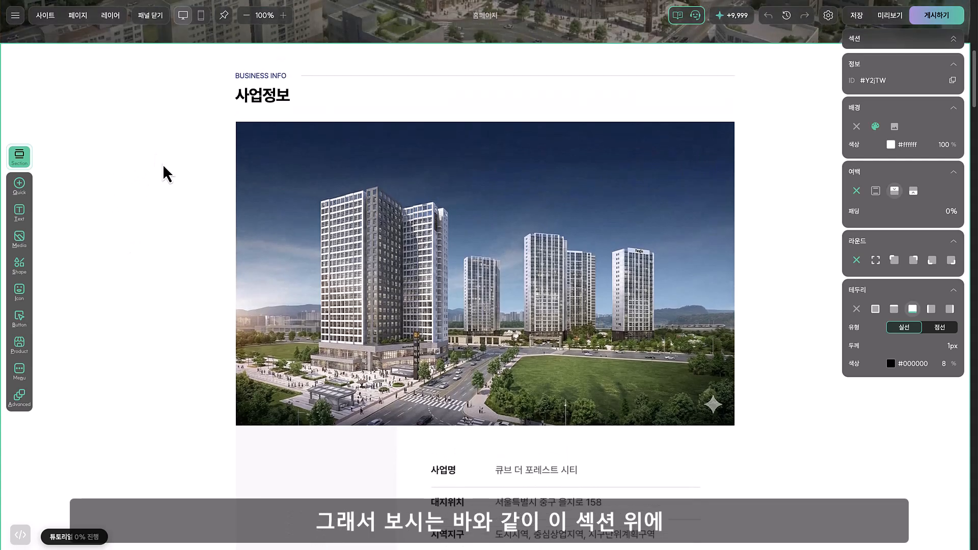
left_click(275, 97)
left_click(350, 196)
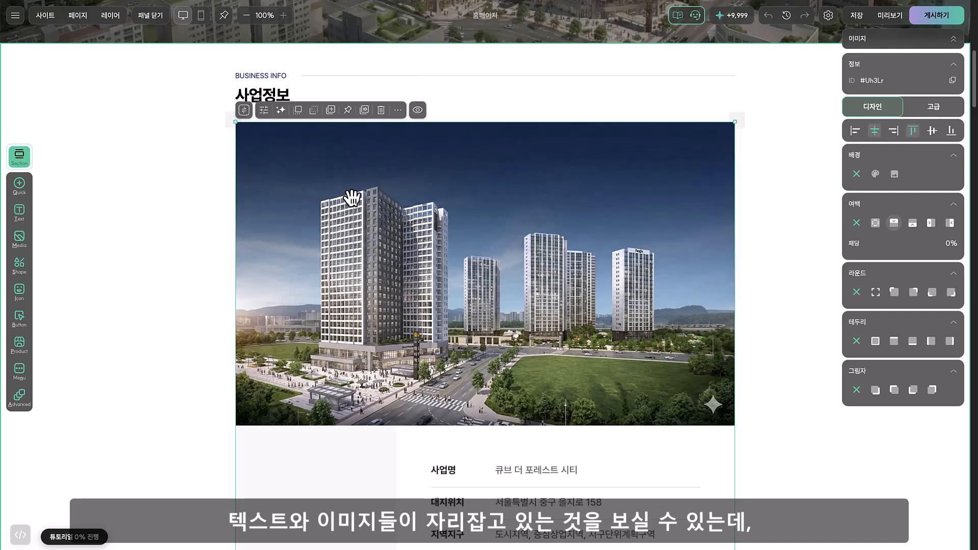
scroll(356, 242, "up", 5)
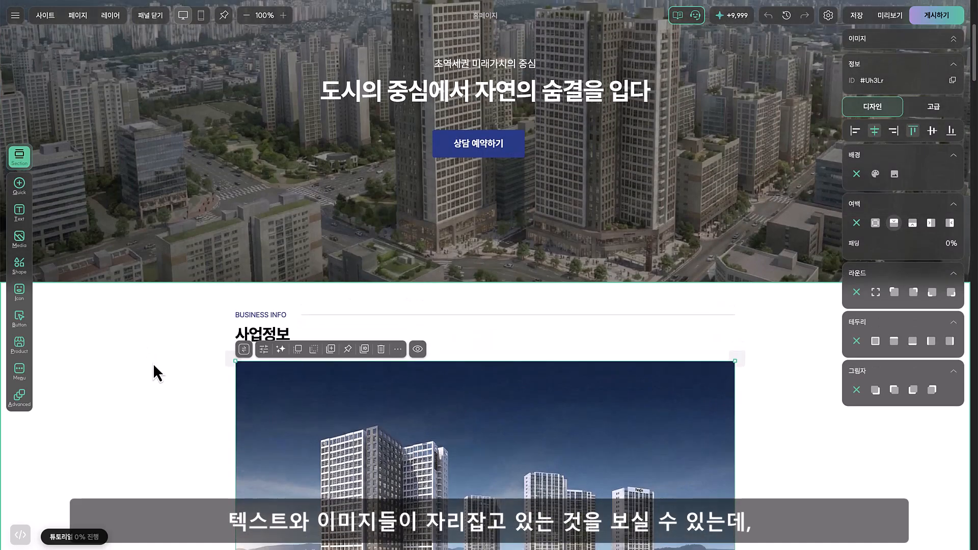
scroll(221, 258, "up", 2)
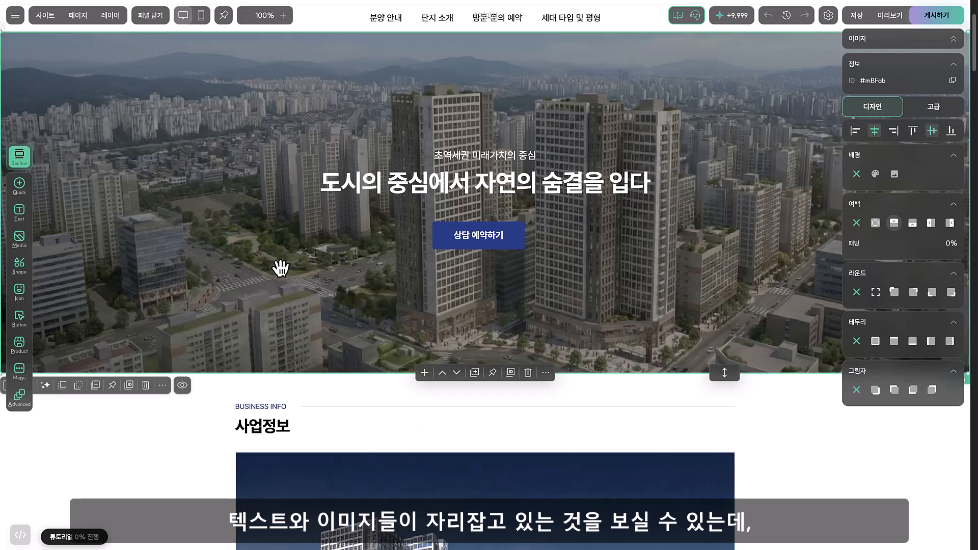
left_click(161, 448)
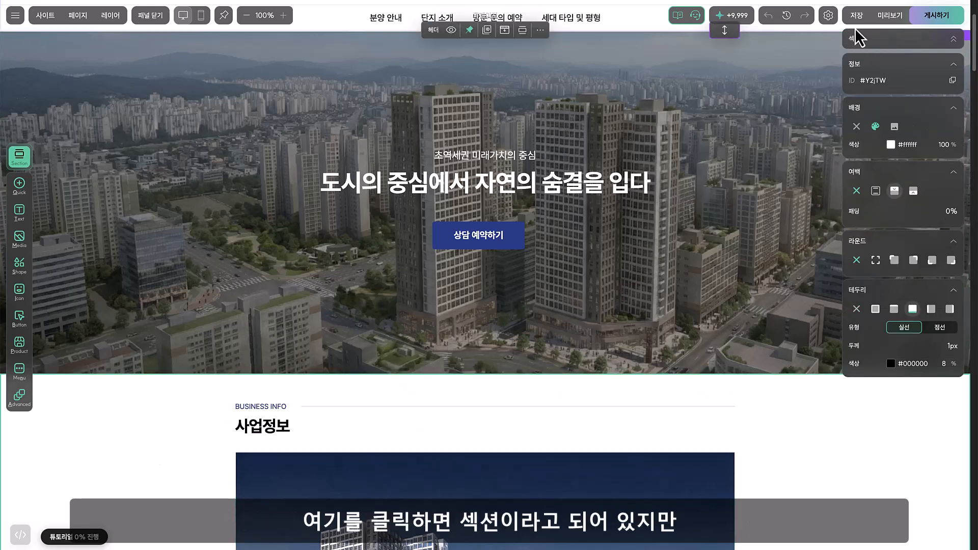
Add a blank section (빈 섹션) between the hero image and the 사업정보 section
left_click(795, 159)
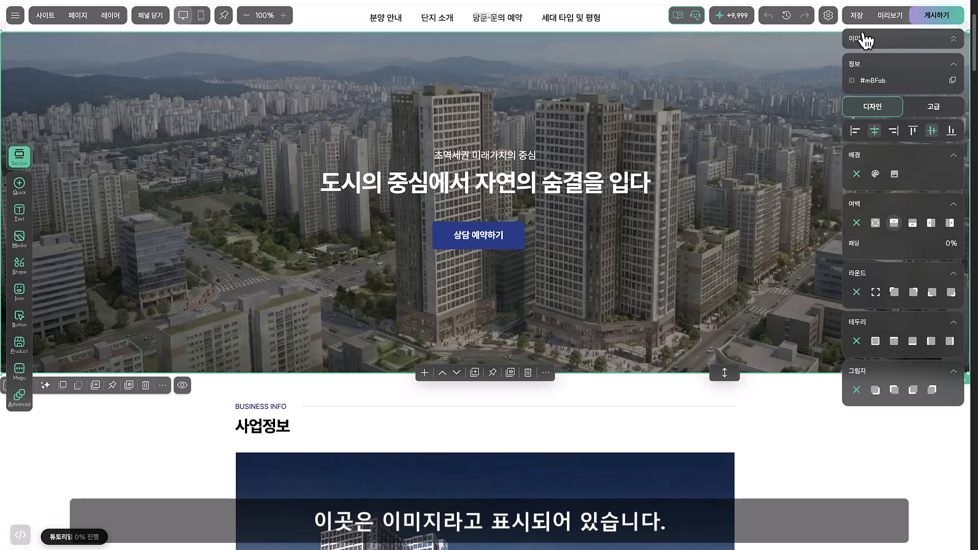
scroll(766, 84, "up", 2)
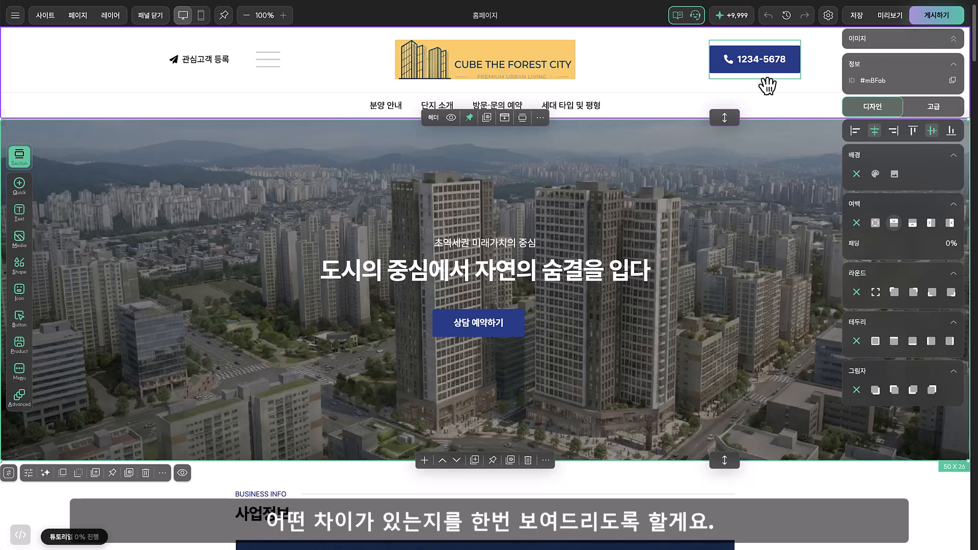
scroll(537, 297, "down", 5)
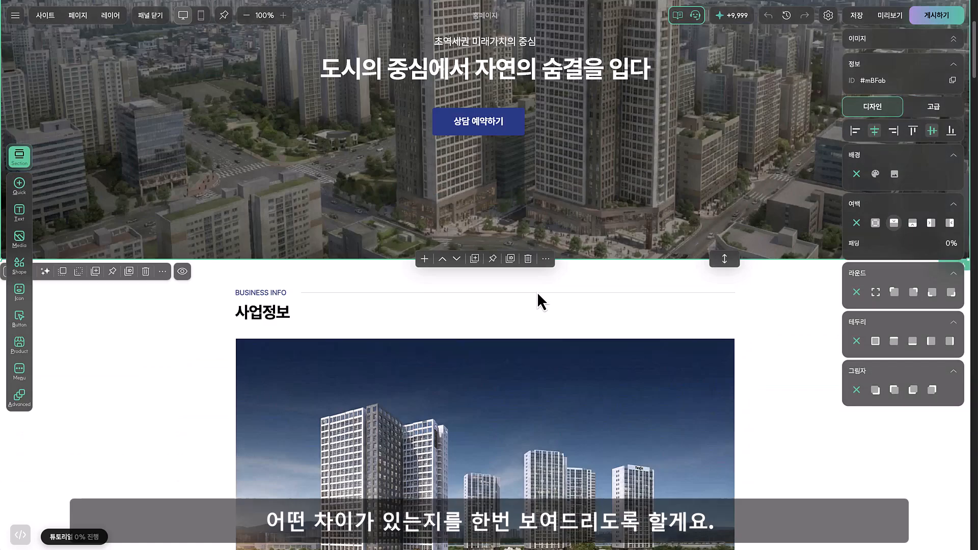
left_click(423, 225)
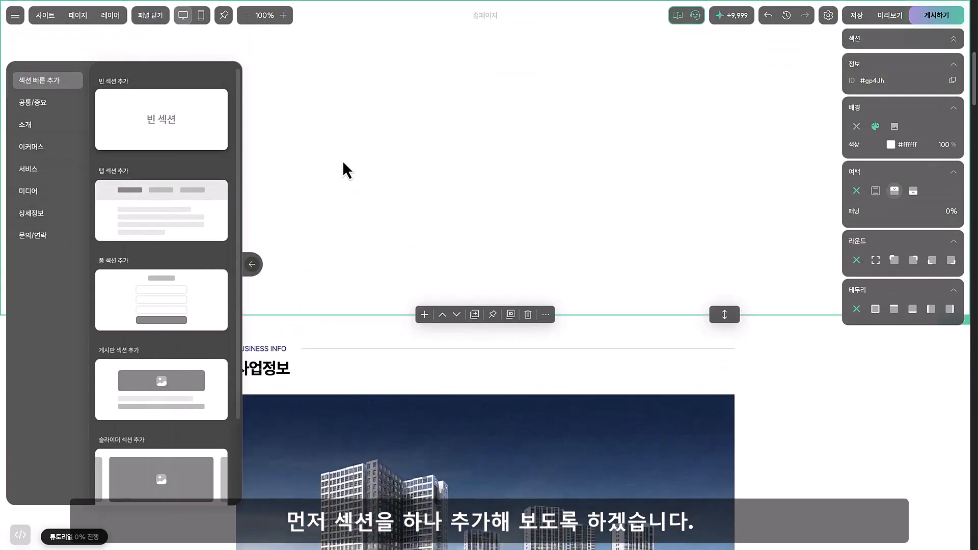
left_click(485, 188)
scroll(482, 189, "up", 1)
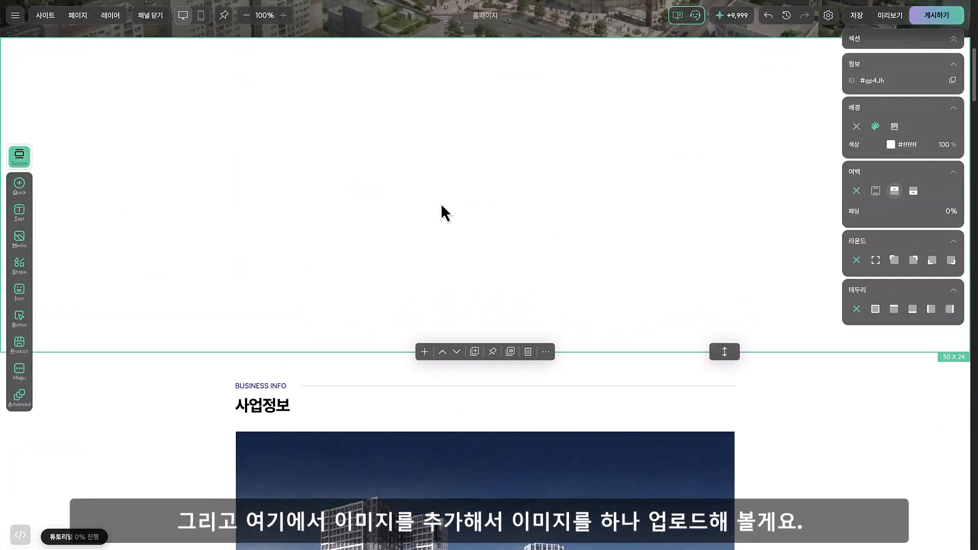
Insert an image block of about 23 x 13 in the new section and upload the aerial apartment photo into it
left_click(26, 237)
left_click(127, 121)
left_click_drag(338, 98, 630, 260)
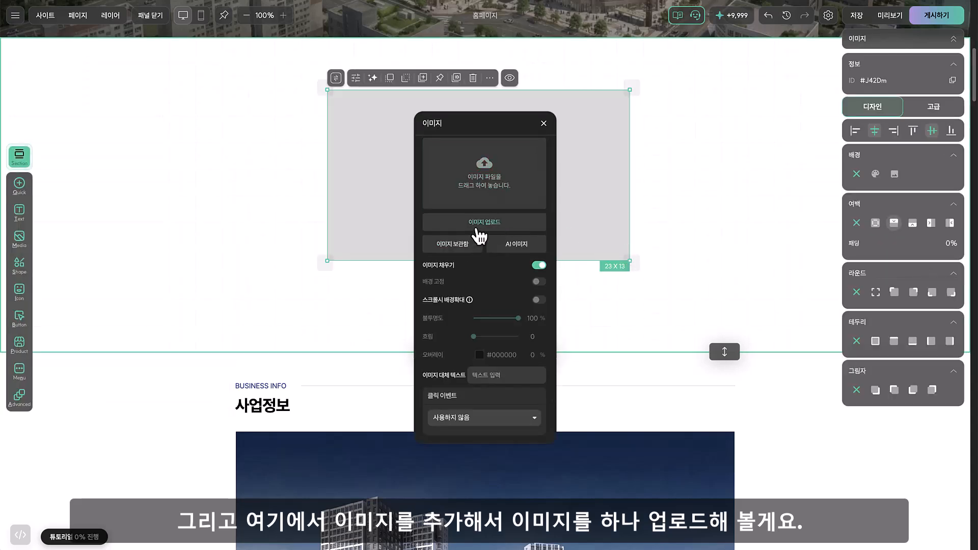
left_click(476, 224)
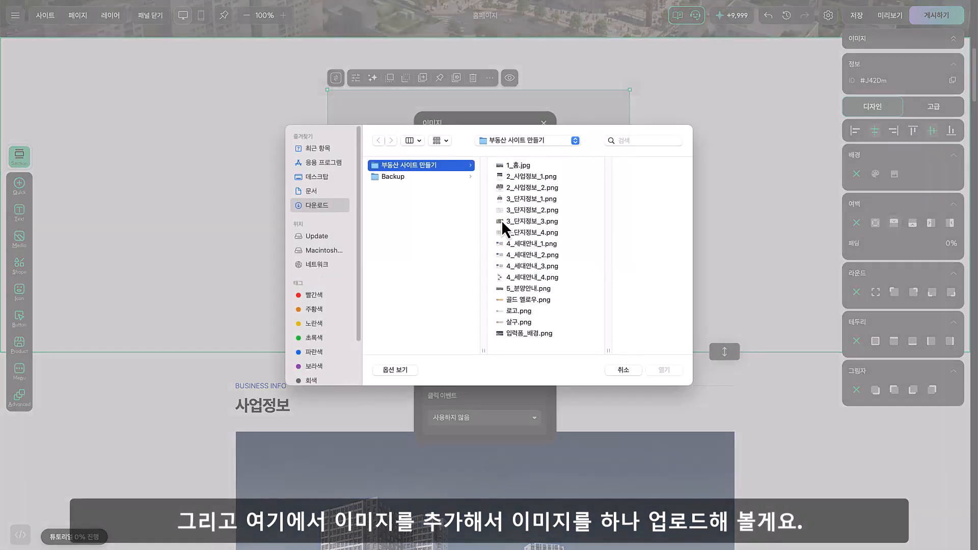
double_click(530, 289)
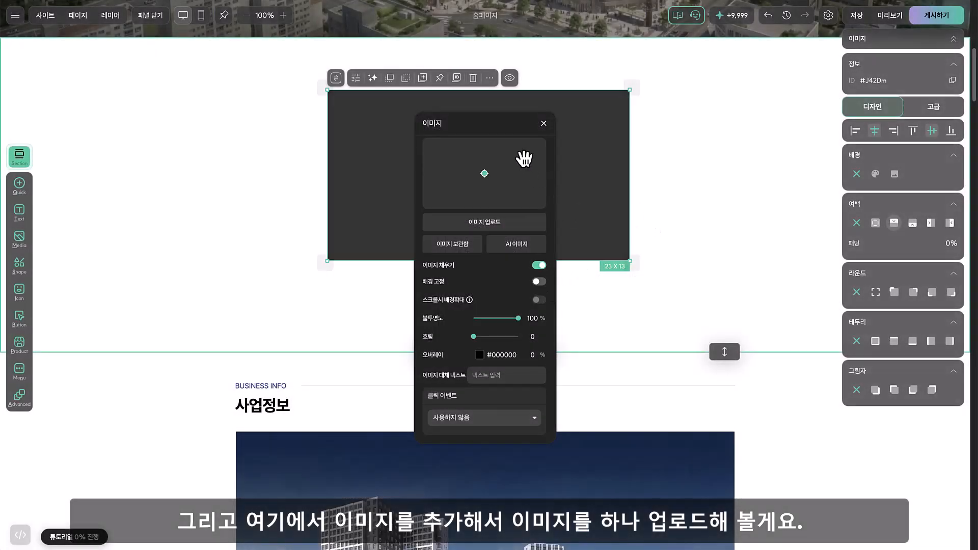
left_click(544, 123)
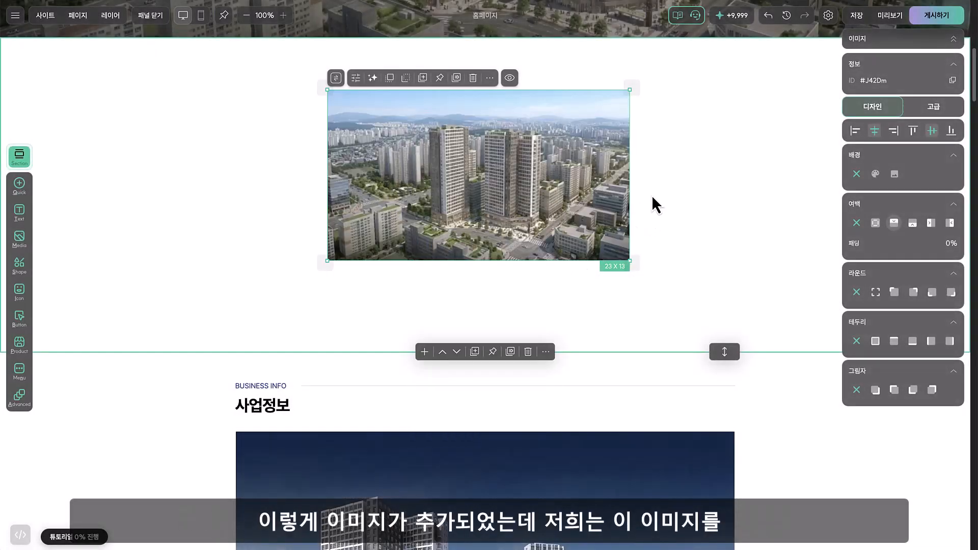
Align the image block with the section's top edge and stretch it to fill the whole section at 50 x 24
scroll(590, 257, "up", 3)
left_click_drag(566, 276, 437, 200)
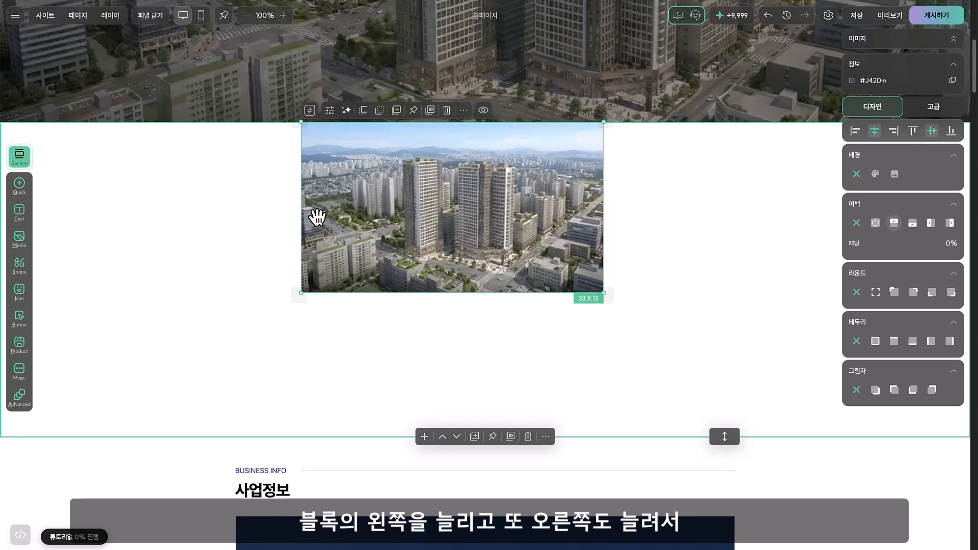
left_click_drag(300, 207, 2, 219)
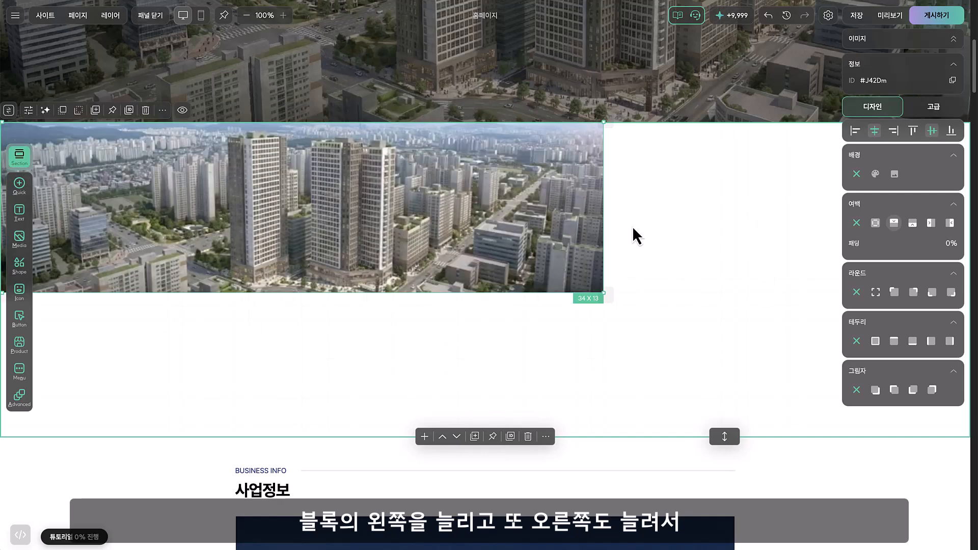
left_click_drag(605, 220, 968, 219)
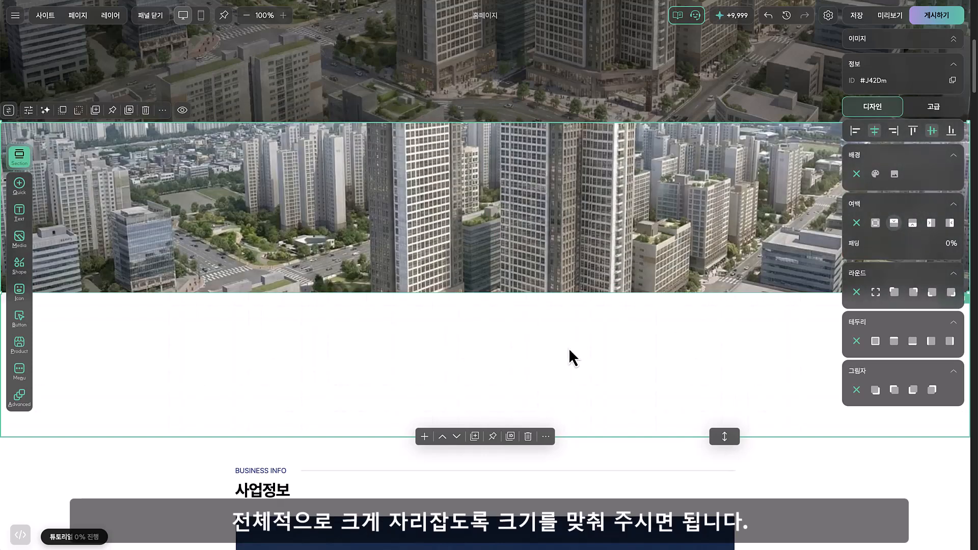
left_click_drag(585, 291, 579, 437)
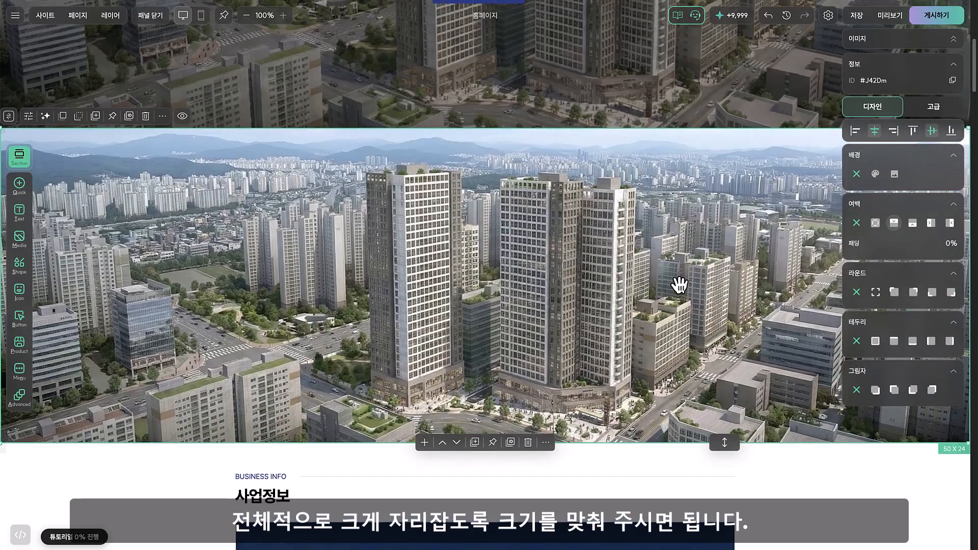
Set a 40% black (#000000) overlay on the new section's image and close its settings
double_click(683, 278)
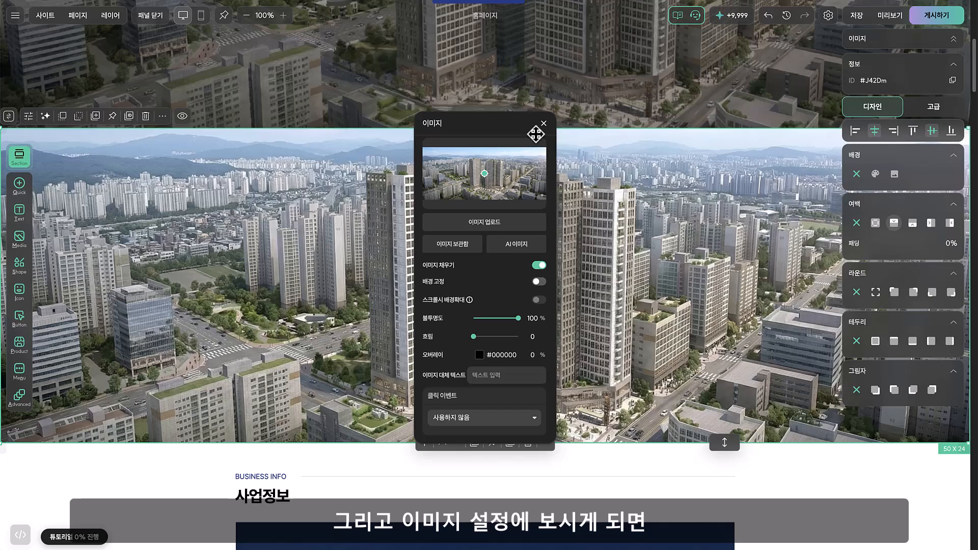
left_click_drag(507, 123, 592, 49)
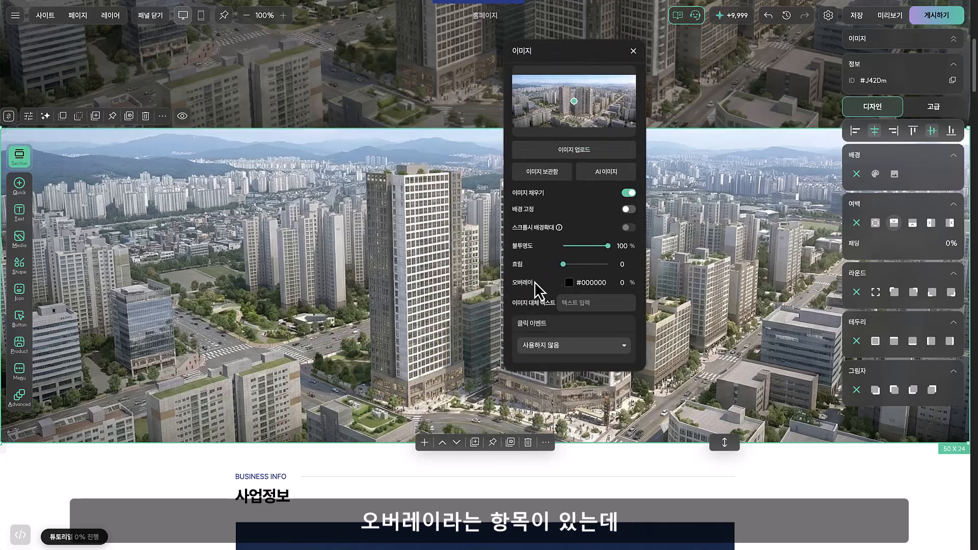
left_click(622, 282)
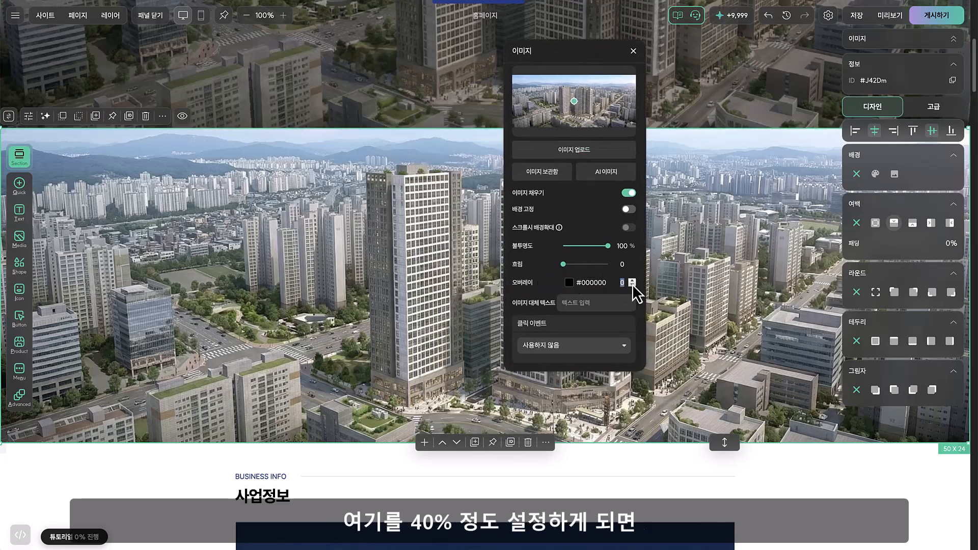
type("40")
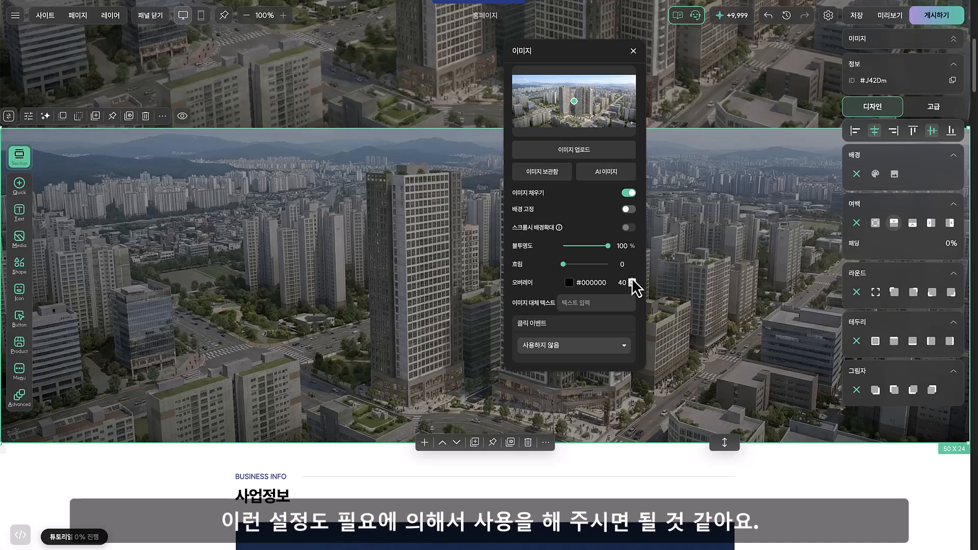
left_click_drag(624, 61, 749, 112)
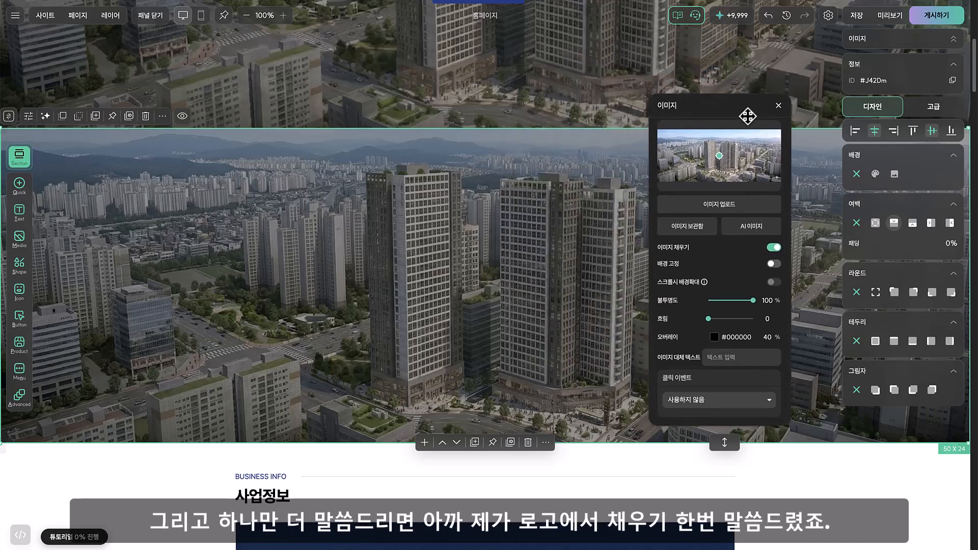
scroll(577, 274, "up", 7)
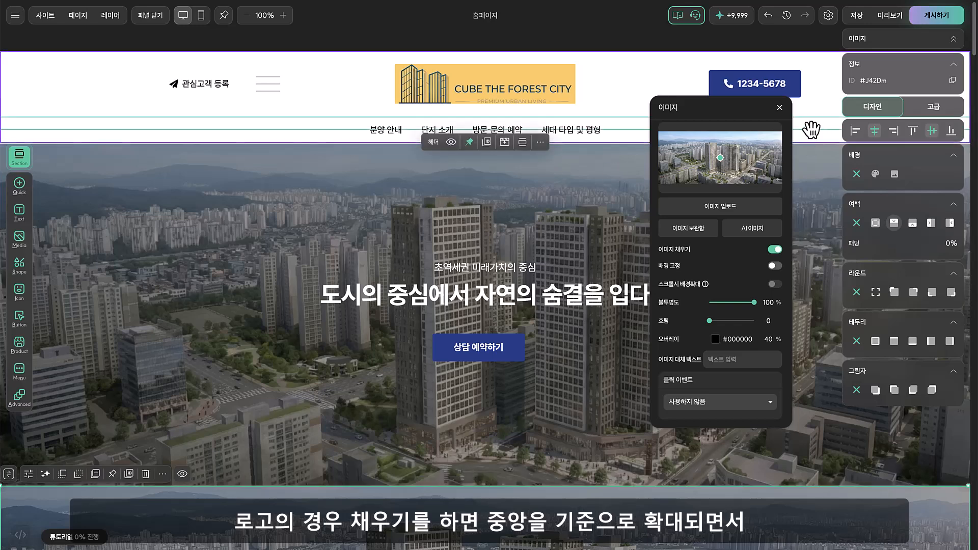
left_click(782, 109)
Try the 이미지 채우기 option on the header logo and close its image settings
double_click(541, 90)
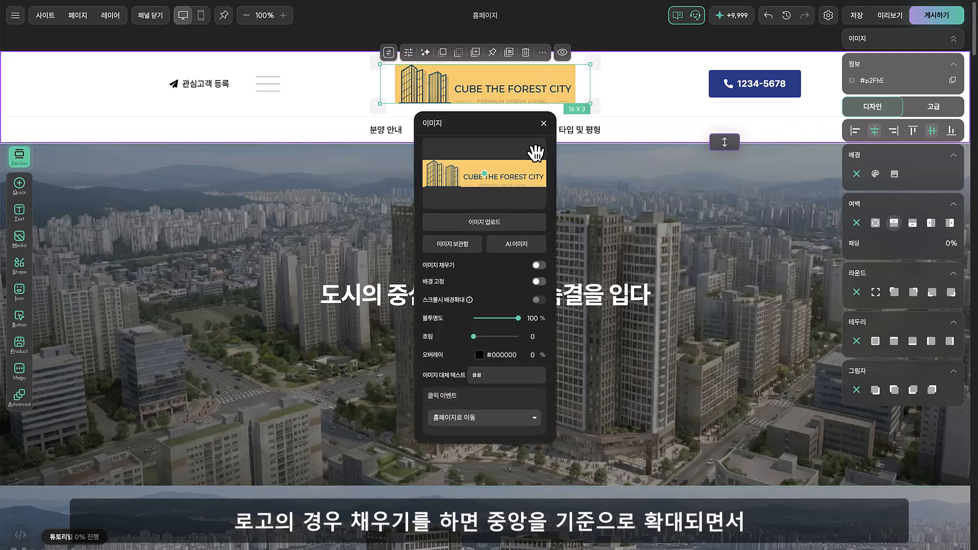
left_click_drag(514, 127, 718, 74)
left_click(745, 215)
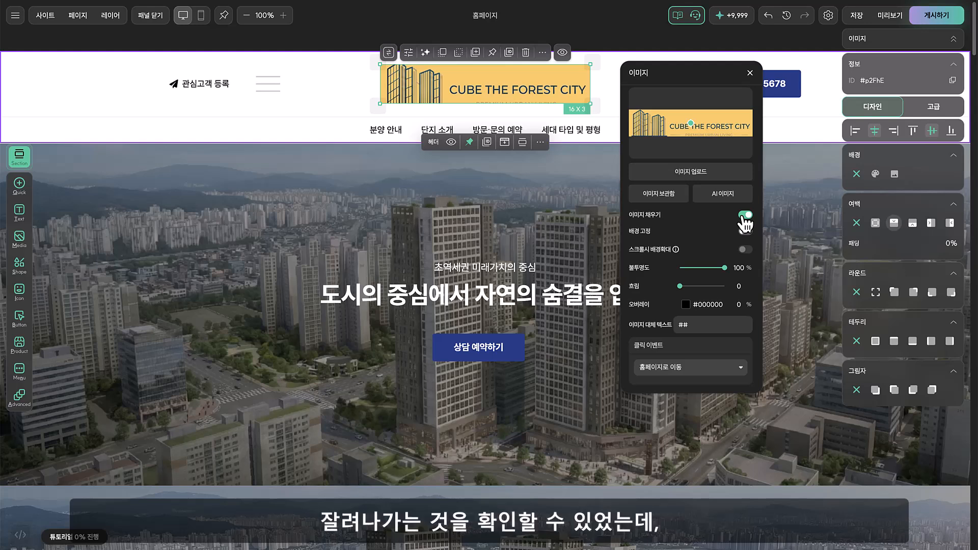
left_click(749, 74)
Compare the new section's background image with 이미지 채우기 off and on, and close its settings
scroll(638, 246, "down", 8)
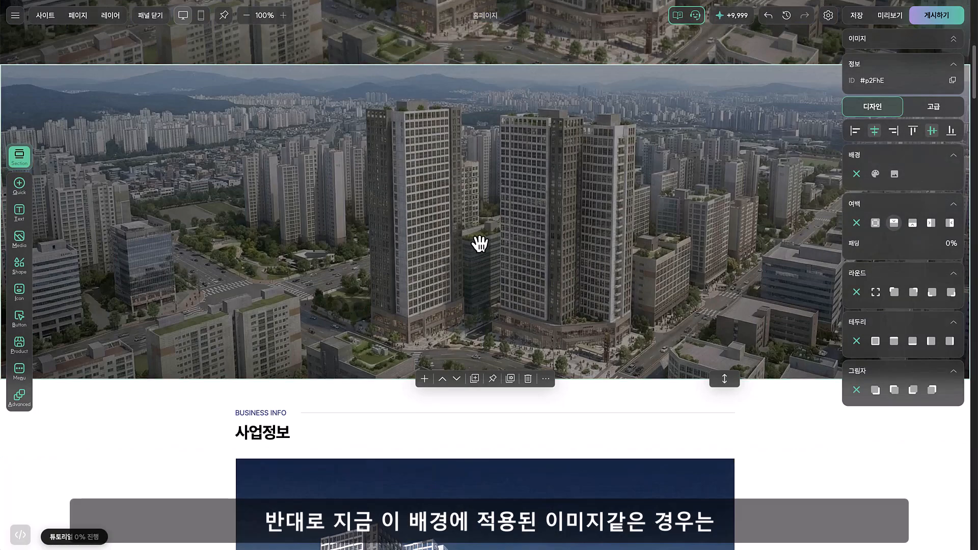
left_click(595, 170)
double_click(595, 169)
left_click_drag(511, 133, 638, 102)
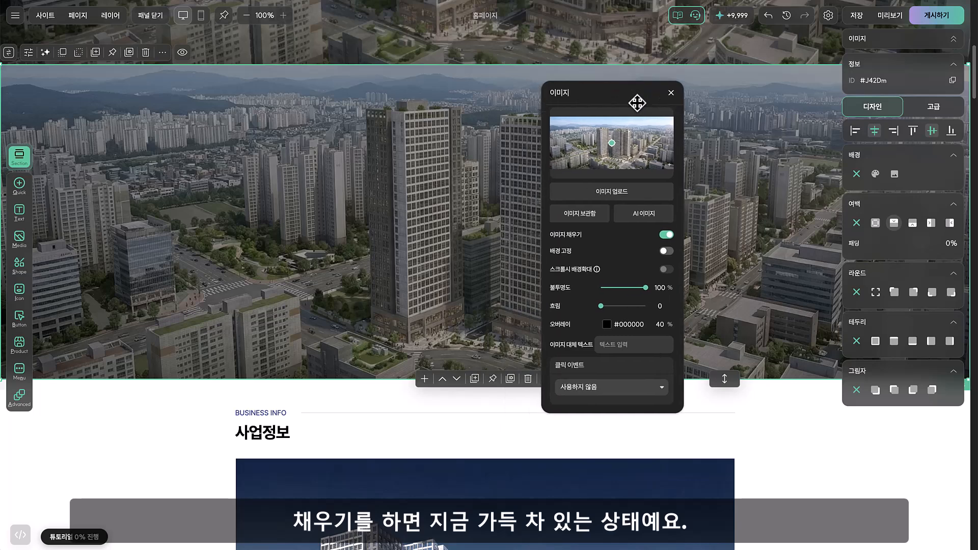
left_click(667, 235)
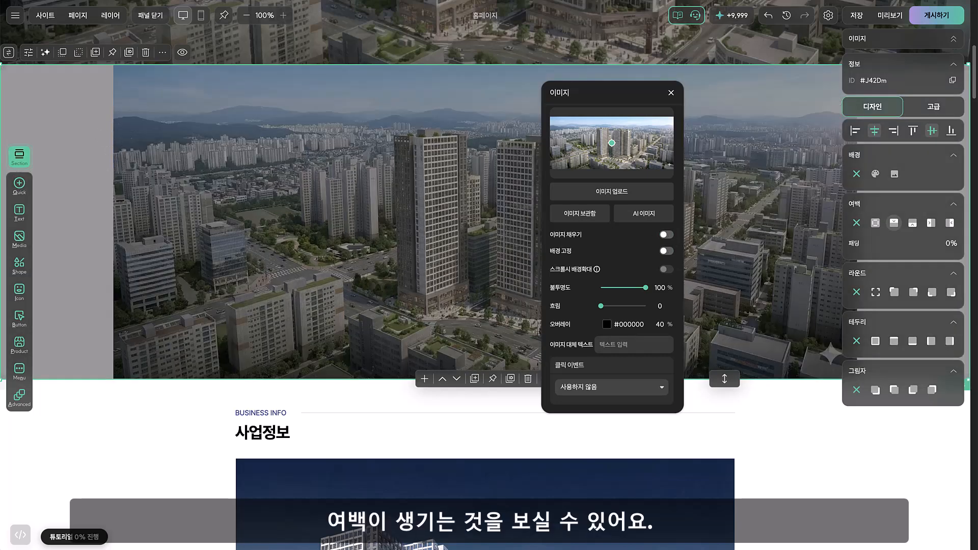
left_click(952, 39)
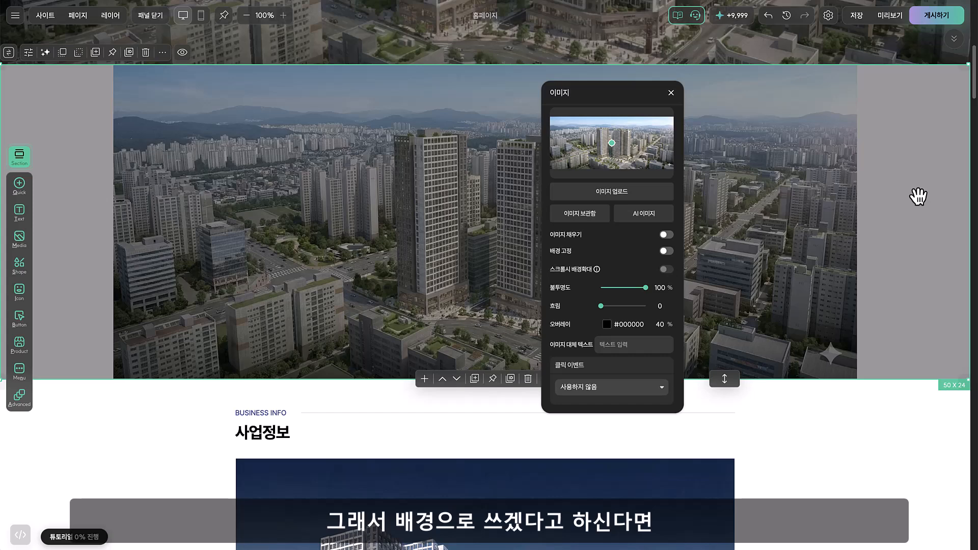
left_click(665, 234)
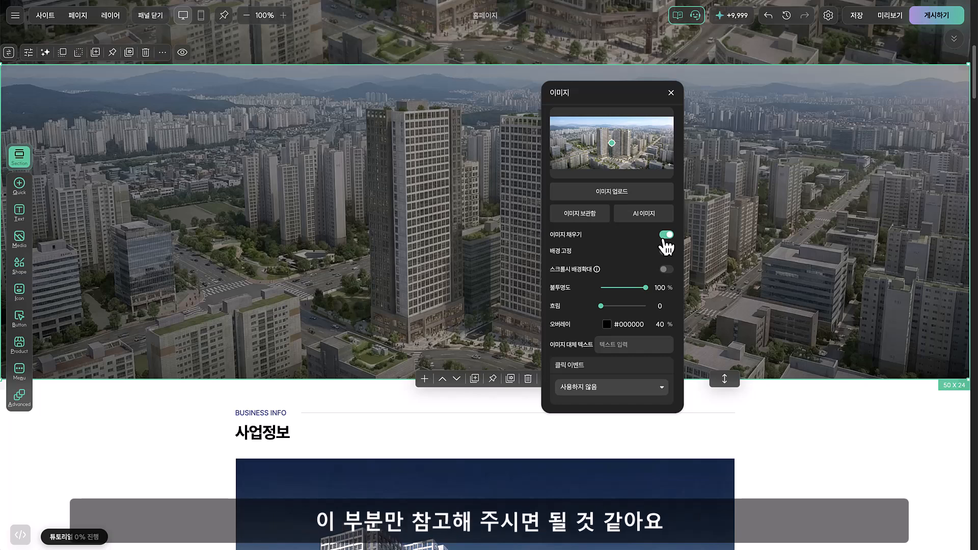
left_click(670, 93)
Add an H4 text block of about 22 x 6 over the upper middle of the new section's image
scroll(646, 154, "up", 5)
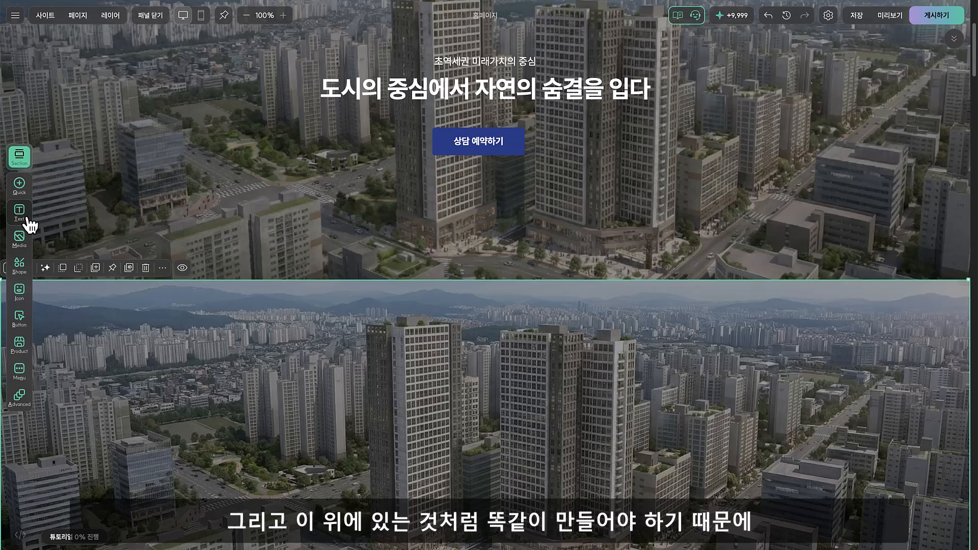
left_click(31, 224)
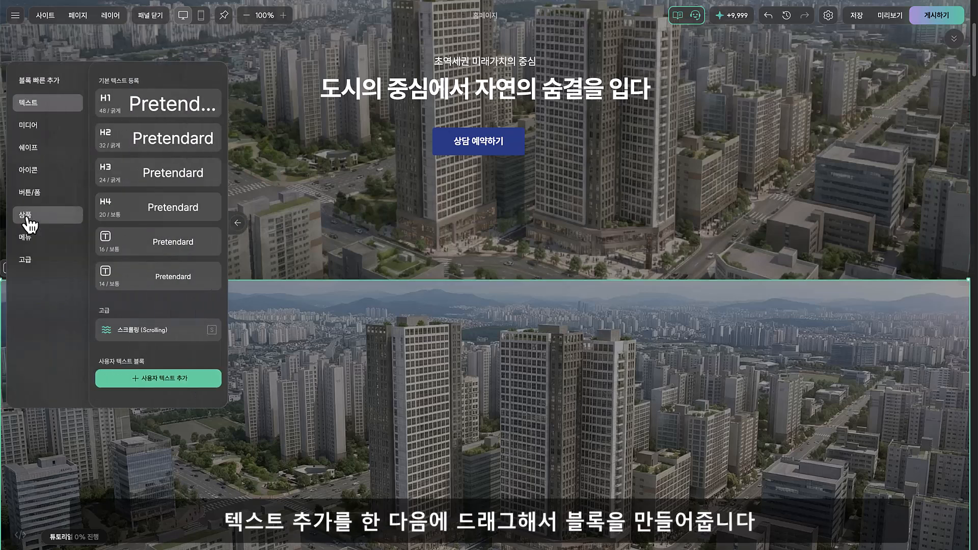
left_click(153, 208)
left_click_drag(354, 330, 546, 399)
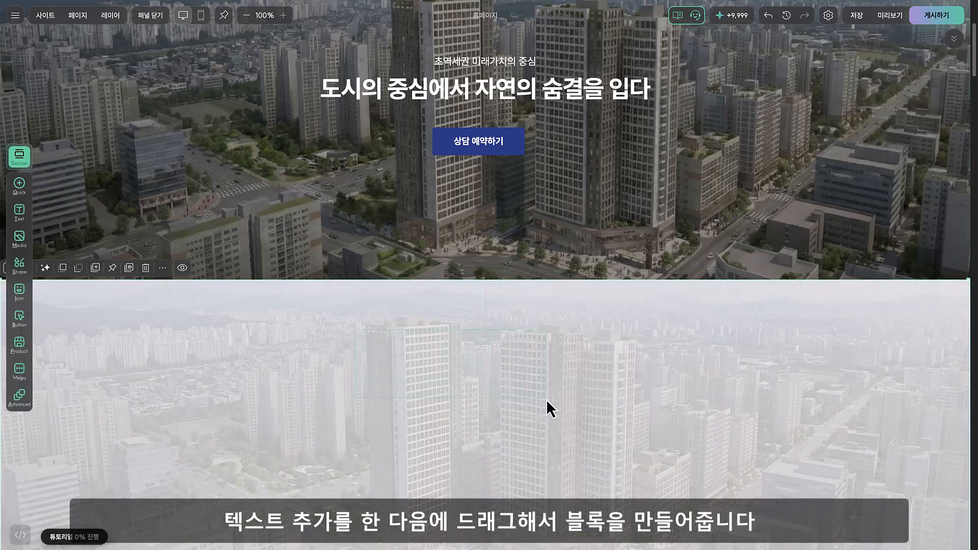
left_click_drag(632, 393, 634, 395)
Replace the H4 block's placeholder text with "초역세권 미래가치의 중심"
left_click(494, 365)
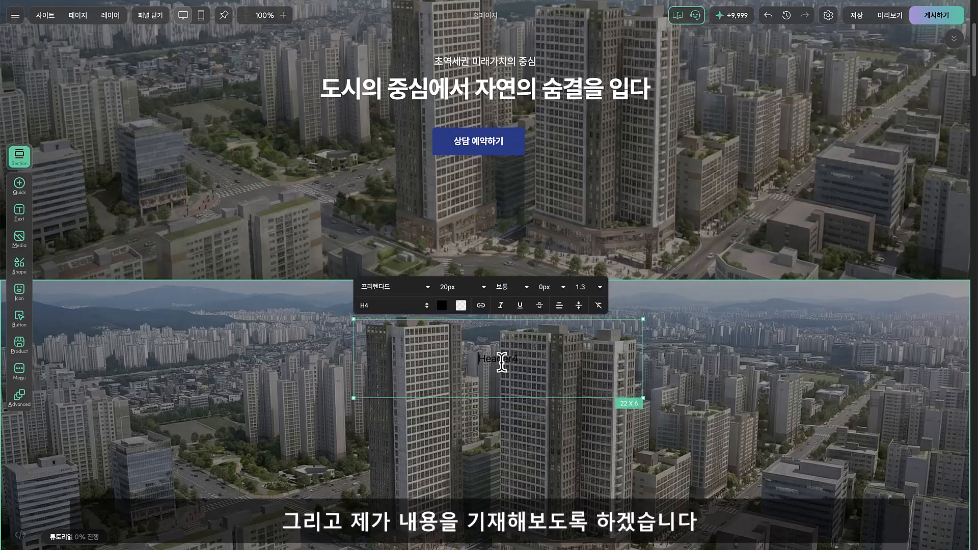
double_click(503, 360)
type("ㅇ")
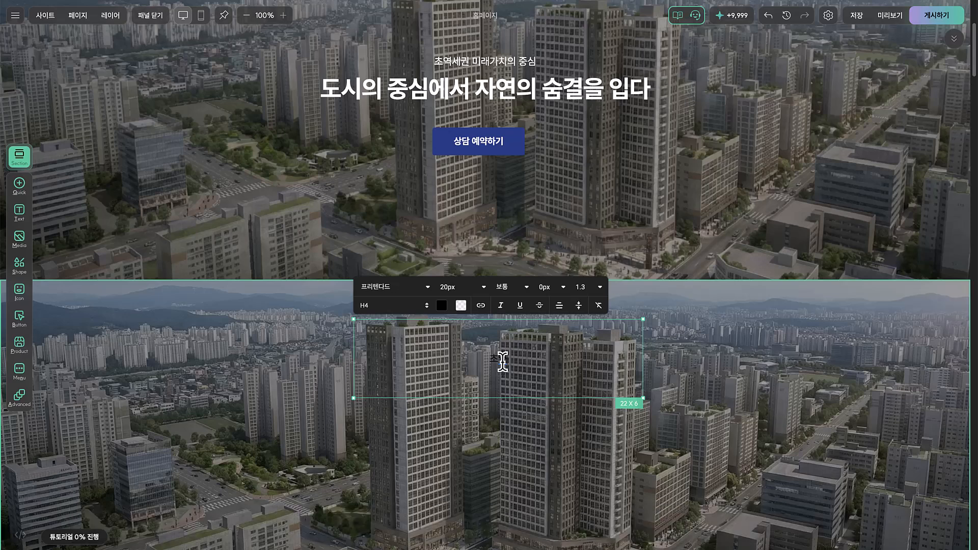
type("역세권 미래가치의 중심")
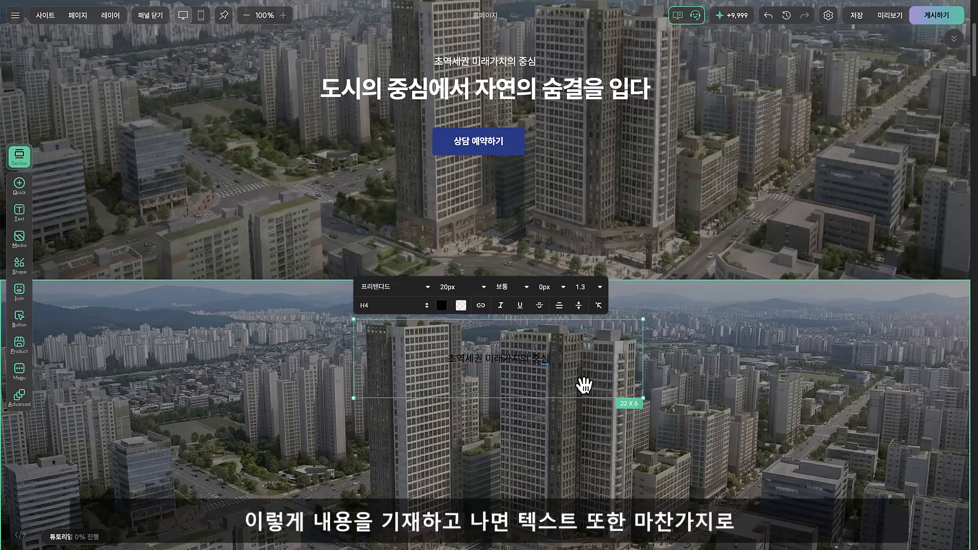
Change the colour of the text "초역세권 미래가치의 중심" in the new section to white (#FFFFFF)
triple_click(554, 358)
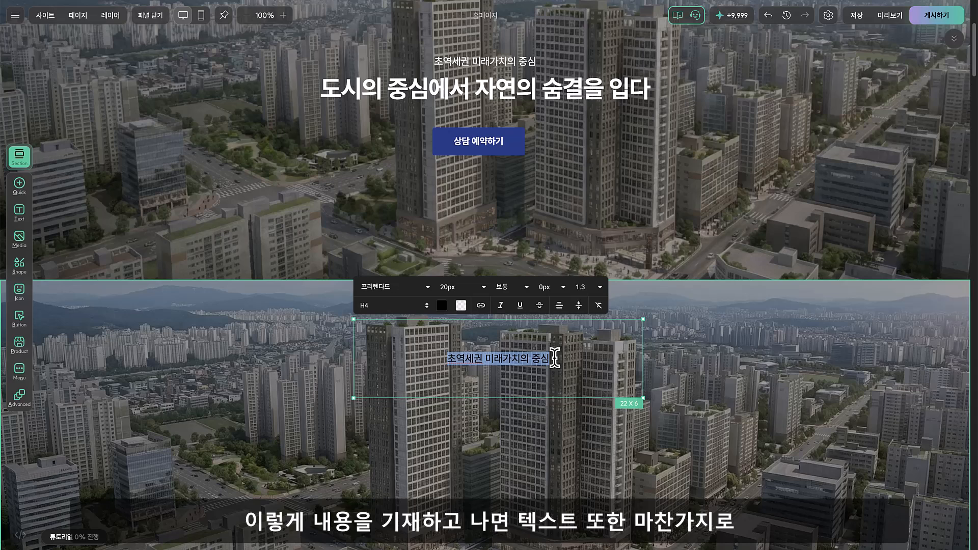
left_click(518, 401)
left_click(479, 393)
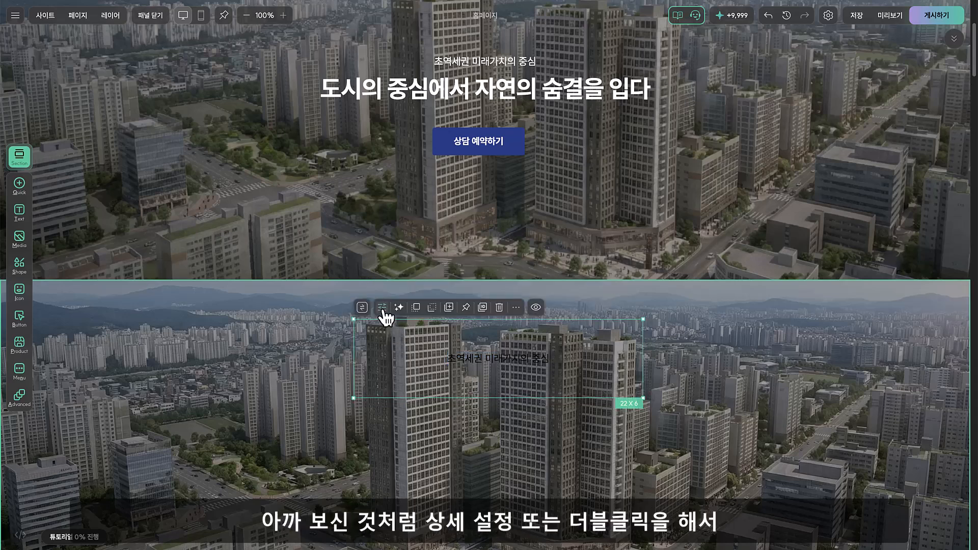
double_click(414, 371)
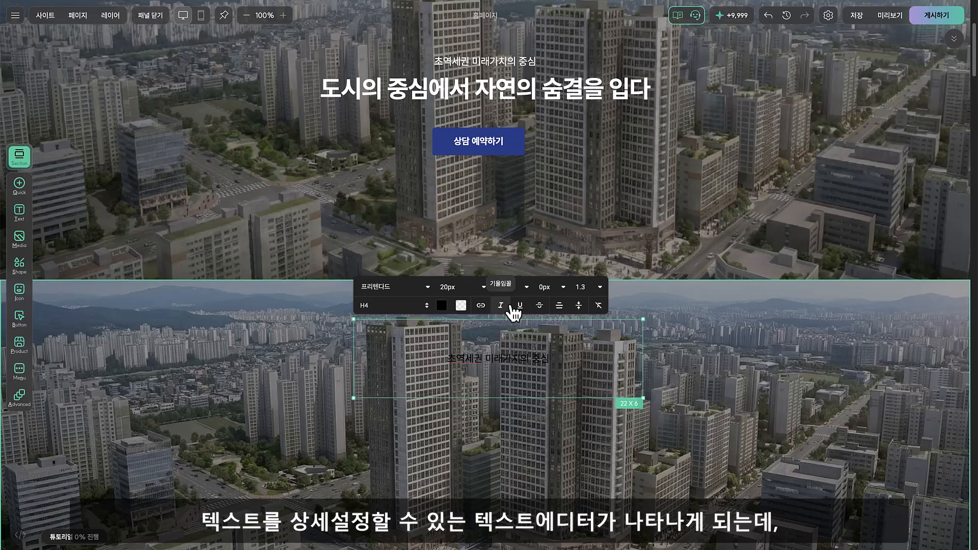
triple_click(515, 356)
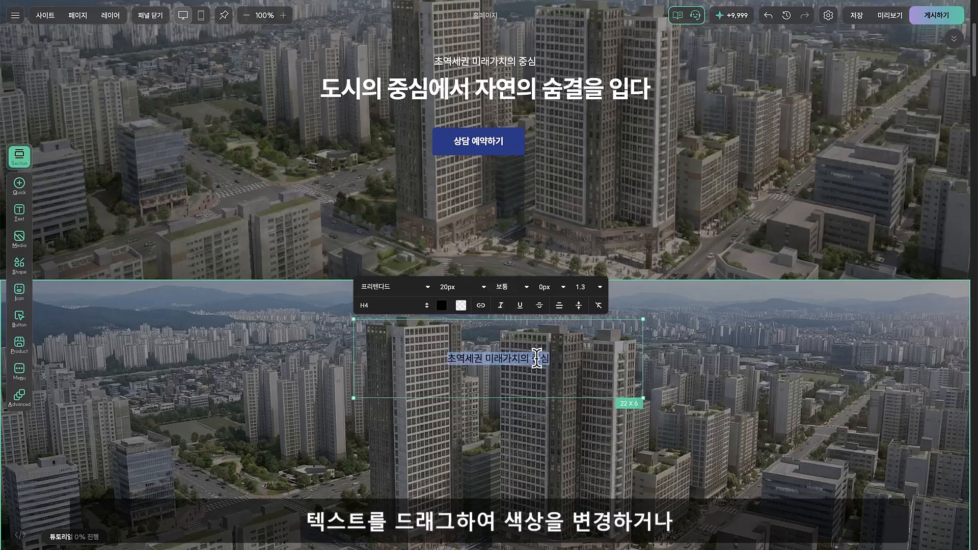
left_click(441, 306)
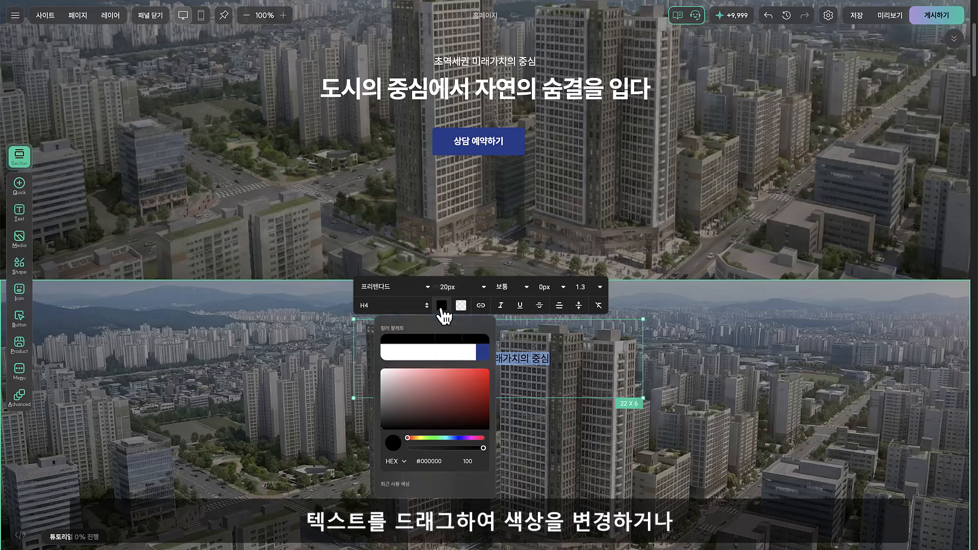
left_click(408, 352)
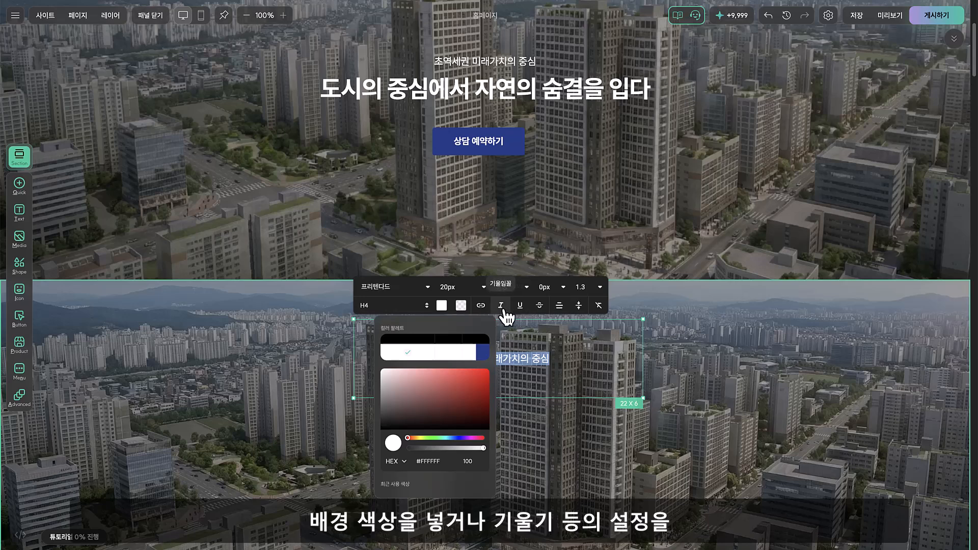
left_click(694, 351)
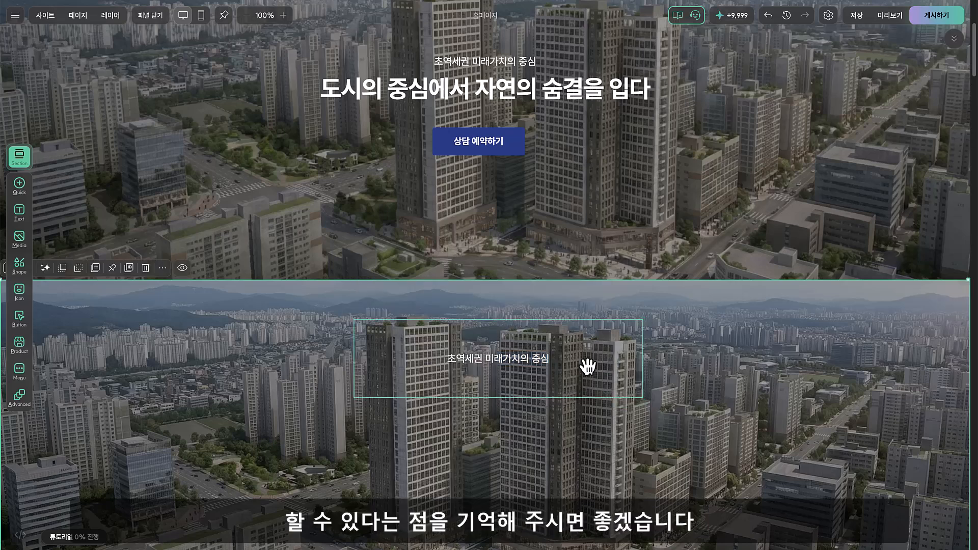
Move the "초역세권 미래가치의 중심" text block slightly up and narrow it to 20 x 6
left_click(550, 355)
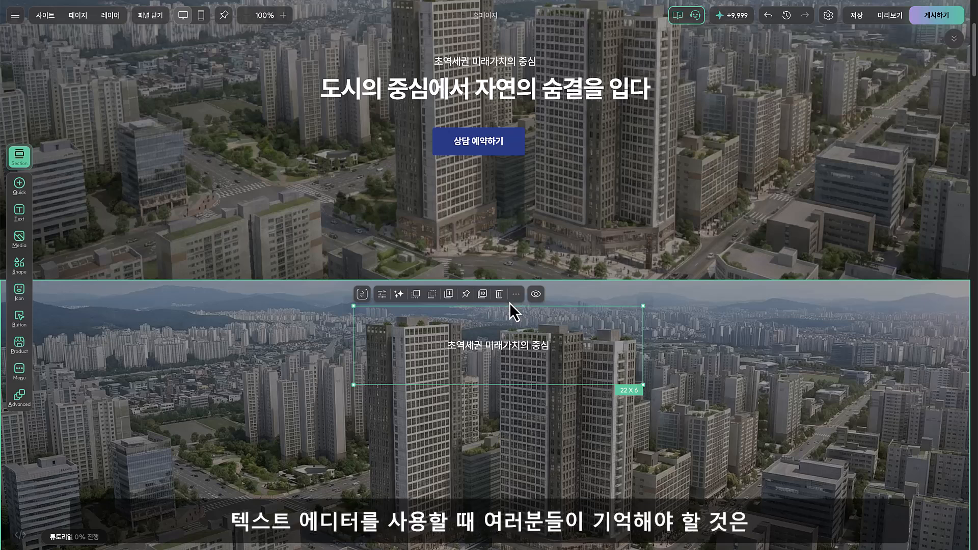
double_click(560, 346)
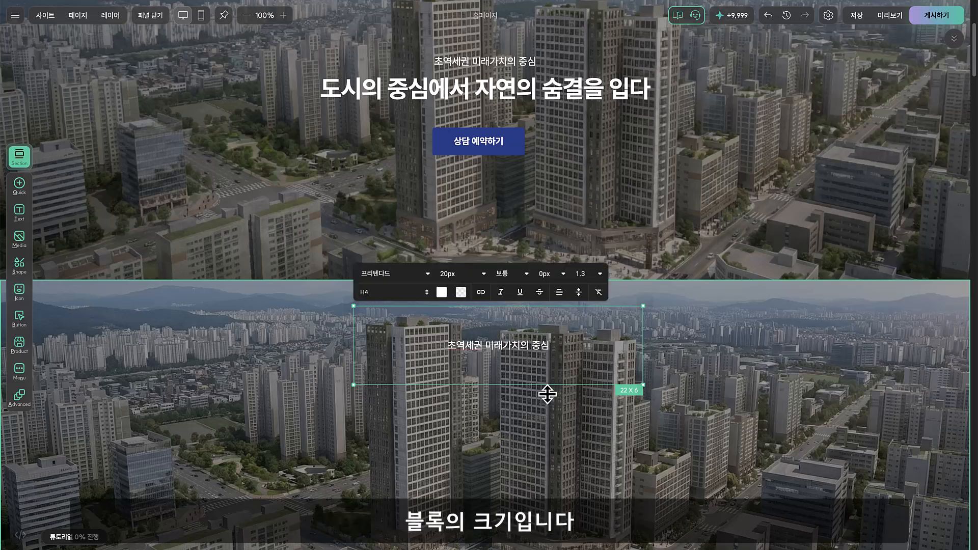
left_click(552, 416)
left_click(543, 362)
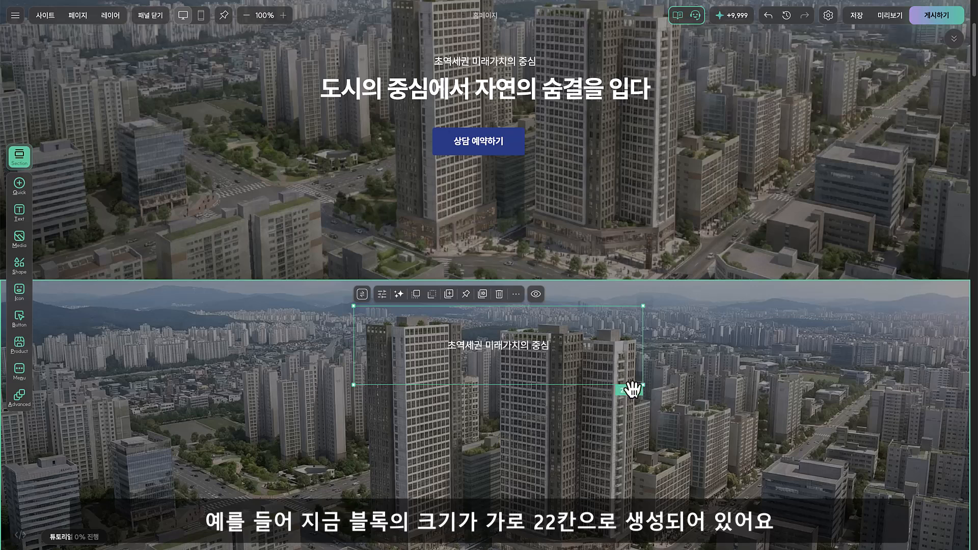
left_click_drag(642, 367, 450, 368)
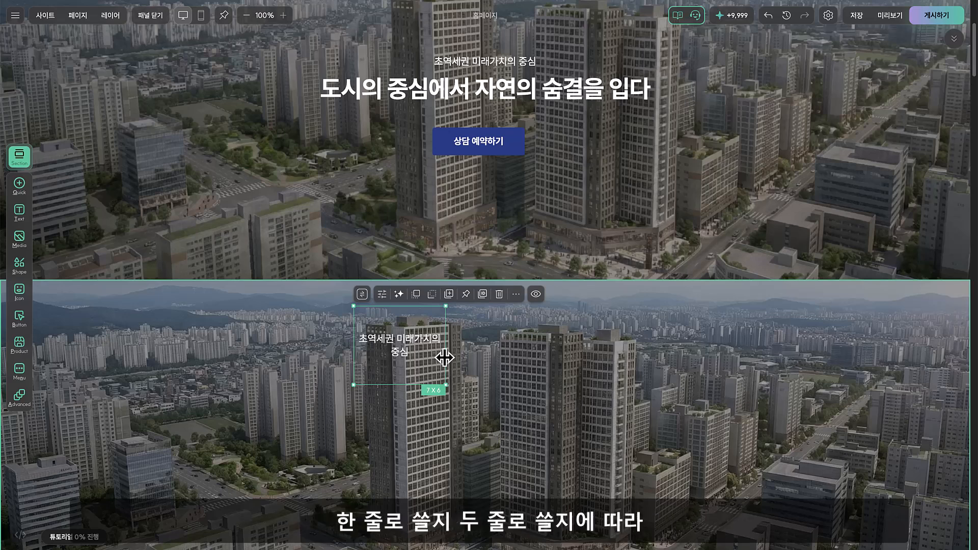
left_click_drag(444, 358, 613, 363)
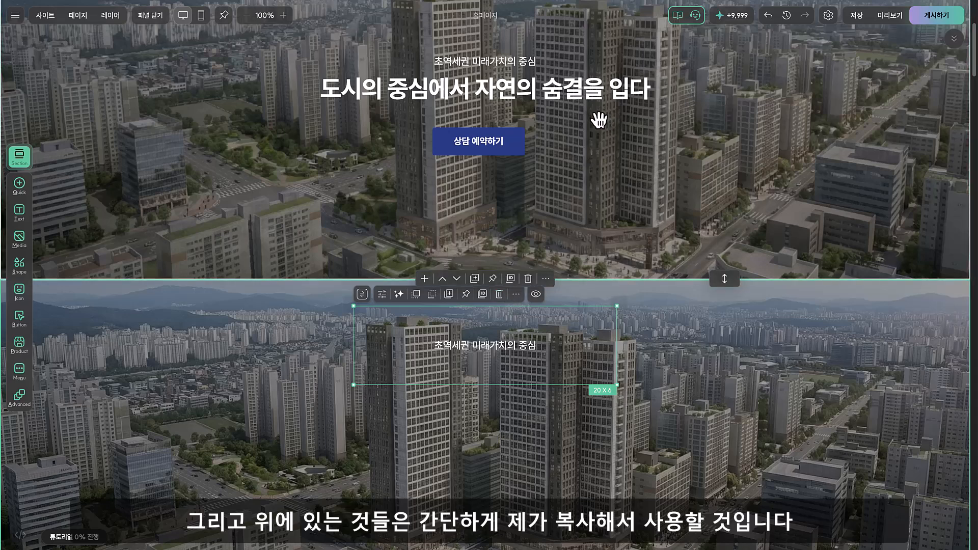
Copy the heading "도시의 중심에서 자연의 숨결을 입다" and the 상담 예약하기 button from the original hero and place them below the new section's subtitle
left_click(566, 98)
left_click(513, 151, "shift")
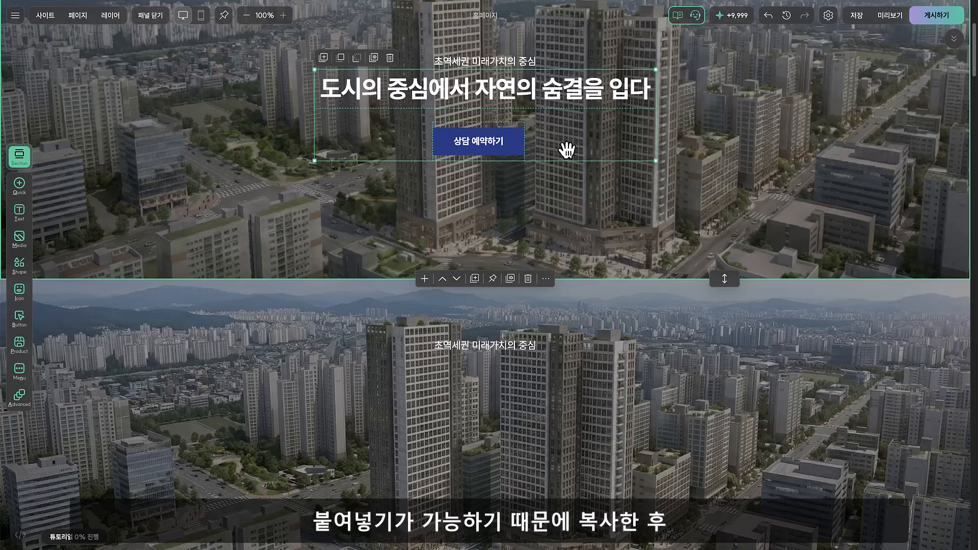
scroll(539, 247, "down", 1)
left_click(483, 377)
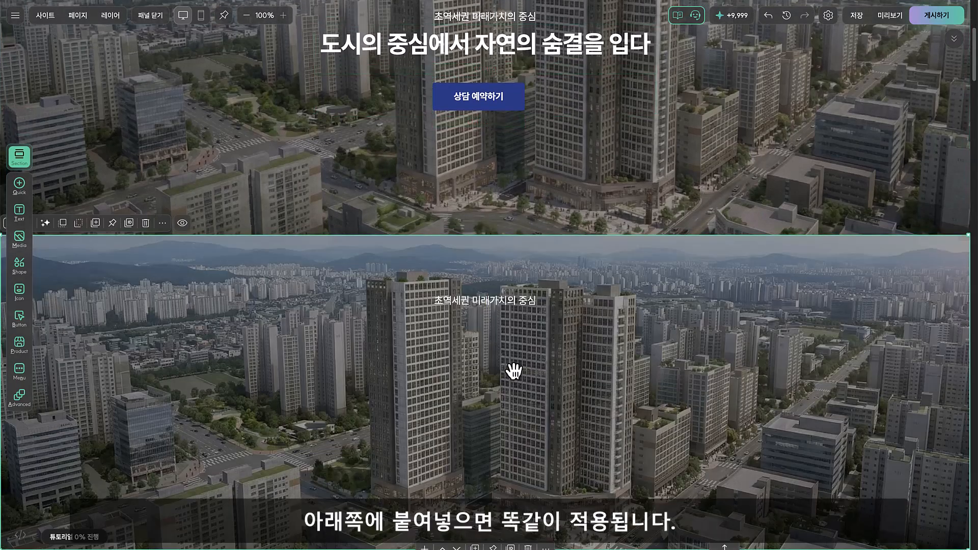
key("ctrl+v")
left_click_drag(476, 399, 384, 380)
left_click(578, 487)
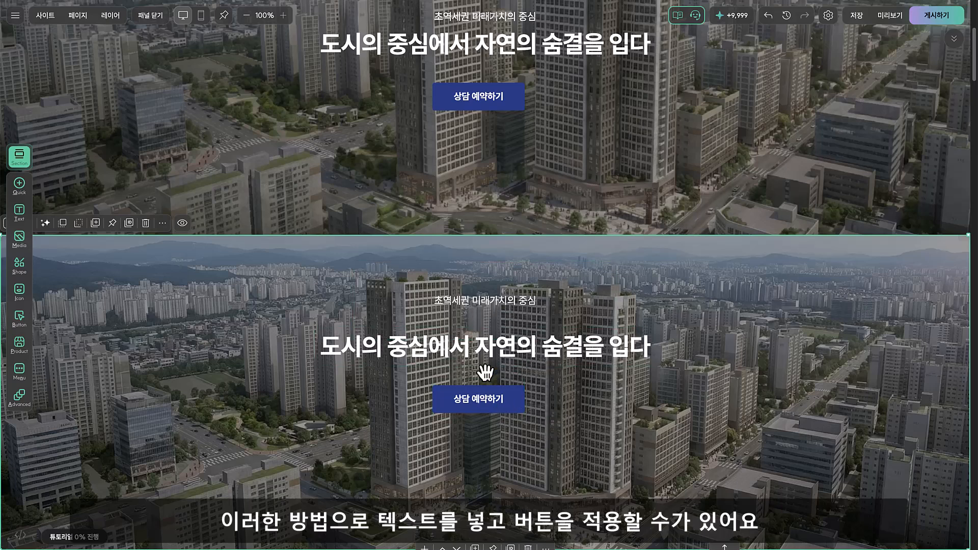
Delete the background image block from the new hero section, keeping its text and button
scroll(690, 351, "up", 1)
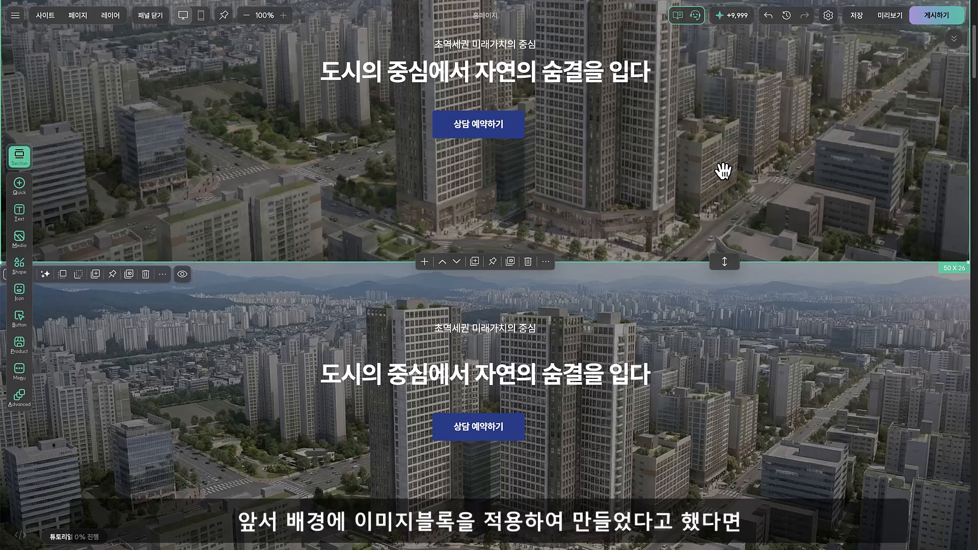
scroll(721, 175, "down", 3)
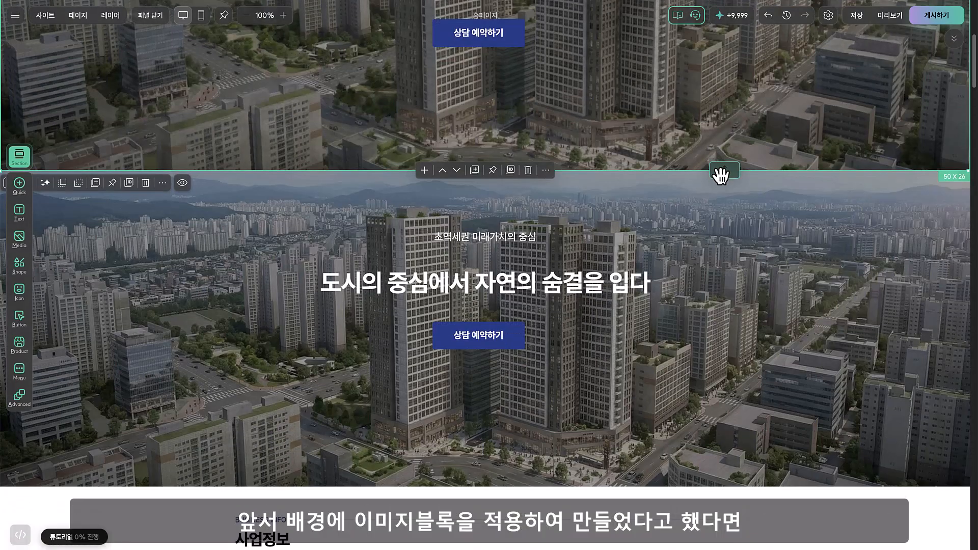
scroll(718, 214, "up", 10)
scroll(732, 245, "down", 3)
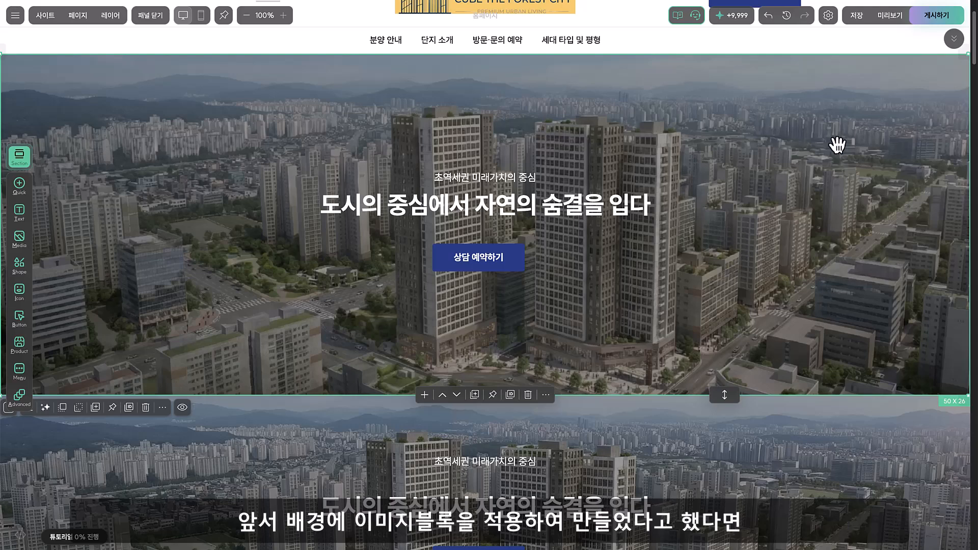
scroll(800, 236, "down", 2)
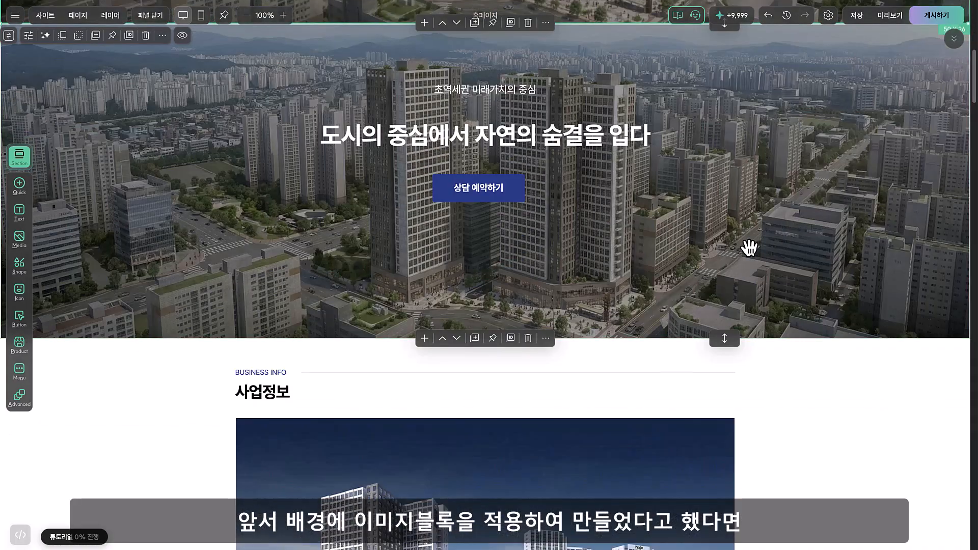
scroll(779, 280, "down", 3)
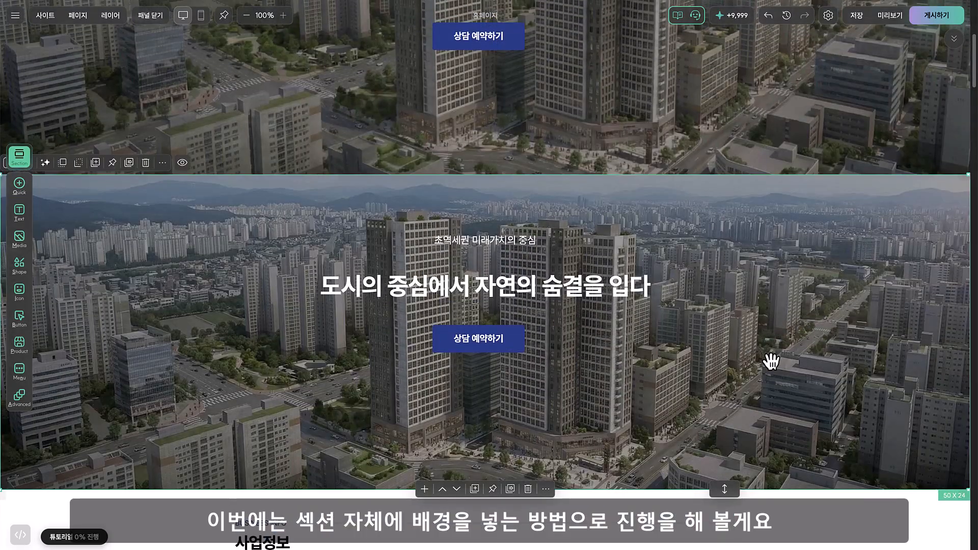
key("Delete")
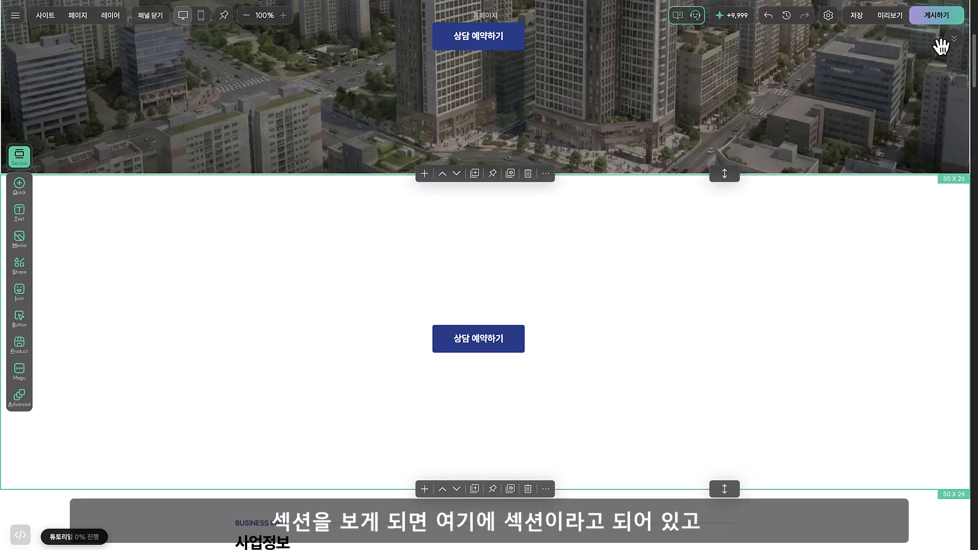
Set the new section's own background to the aerial city image from the 이미지 보관함
left_click(953, 39)
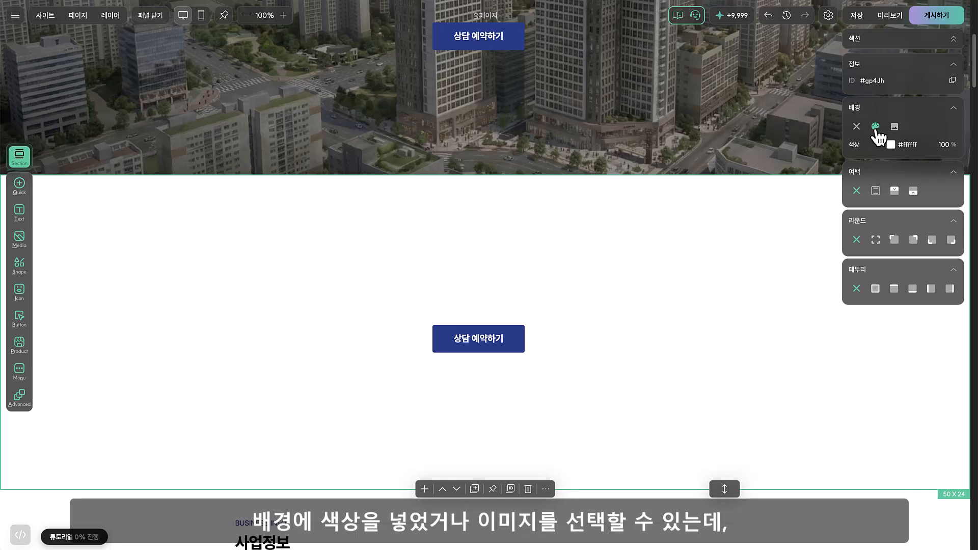
left_click(893, 127)
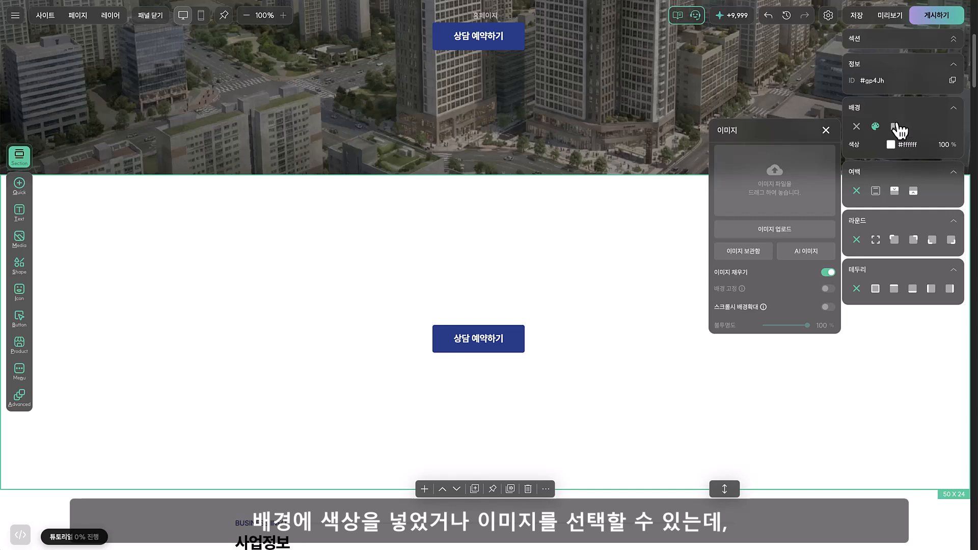
left_click(756, 254)
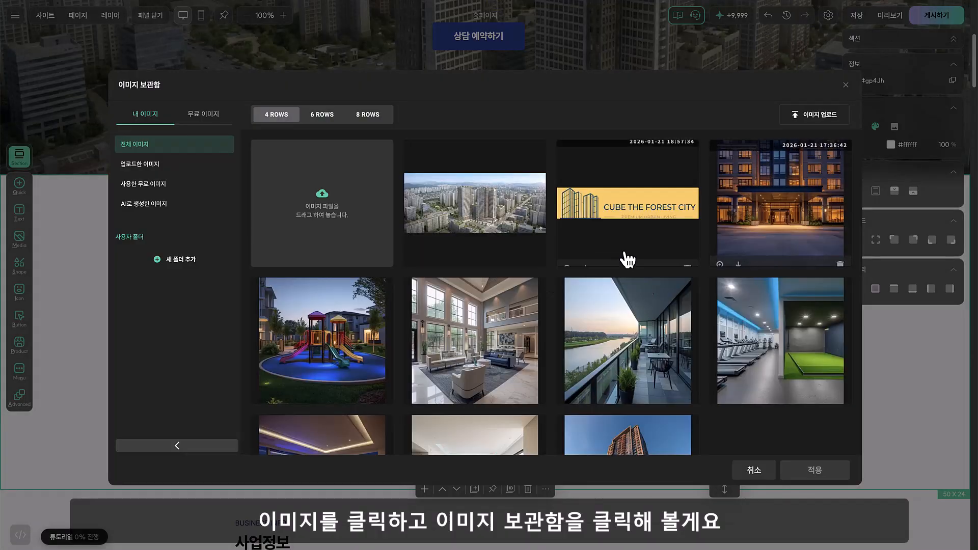
double_click(502, 210)
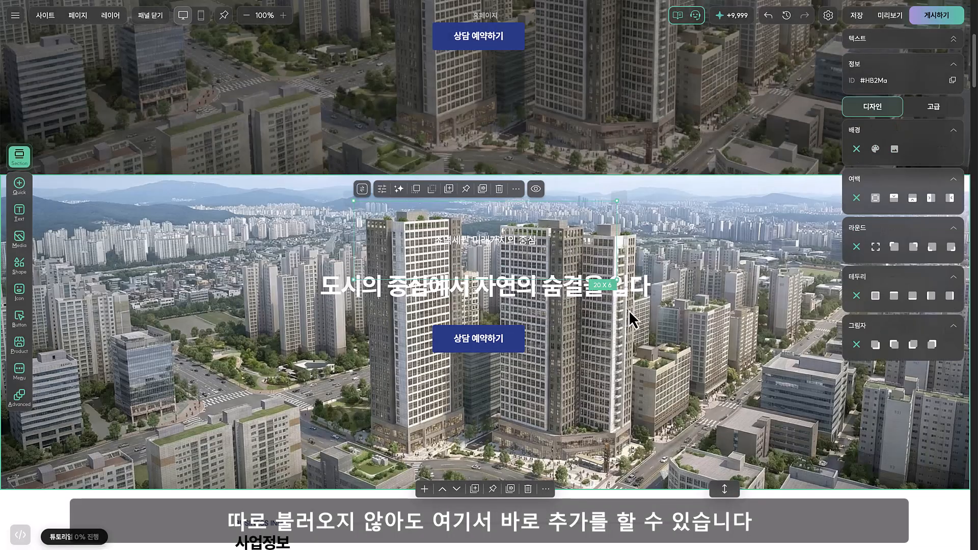
Set the black overlay (오버레이) on the section's background image to 40%
left_click(730, 333)
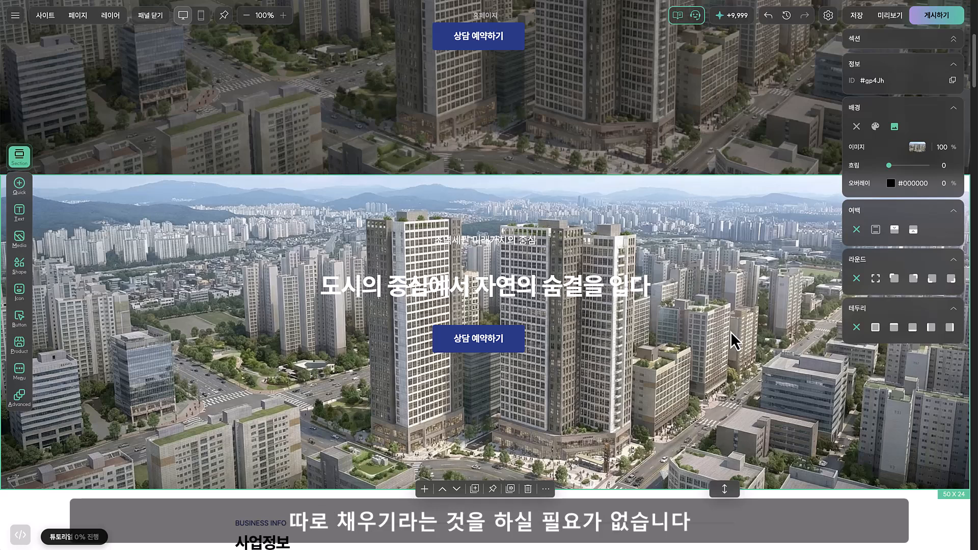
left_click(943, 184)
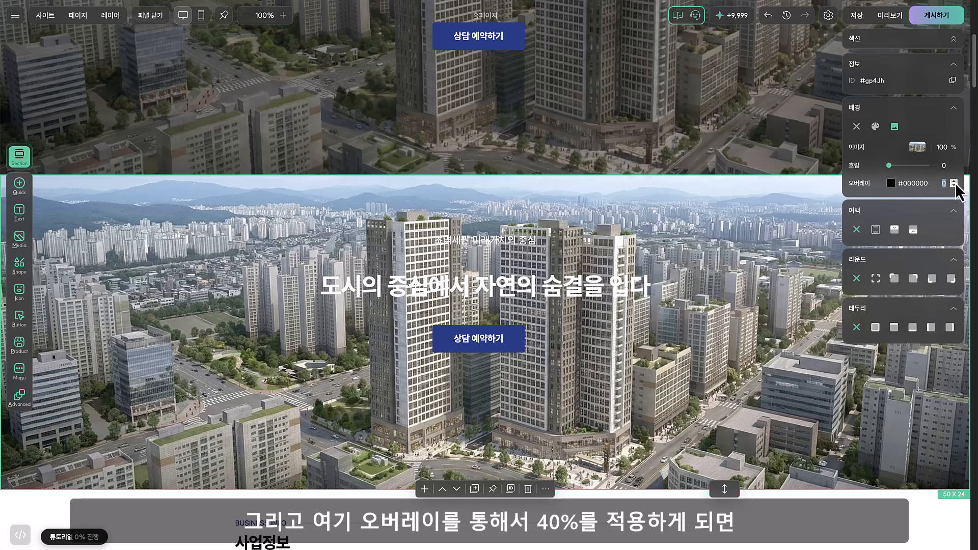
type("40")
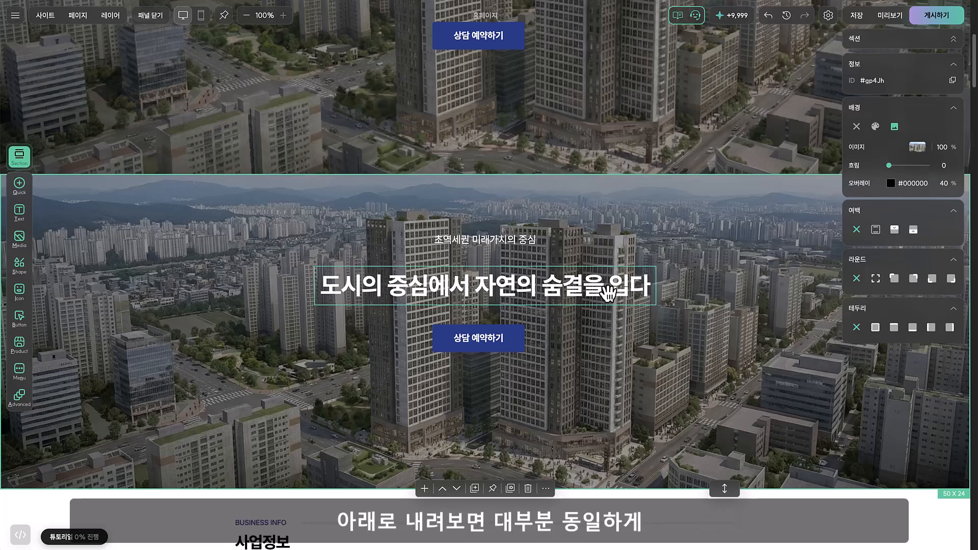
Examine how the 사업정보, 입지환경 and 평형 안내 sections further down the page are built from text and images
scroll(586, 308, "down", 1)
scroll(586, 308, "down", 8)
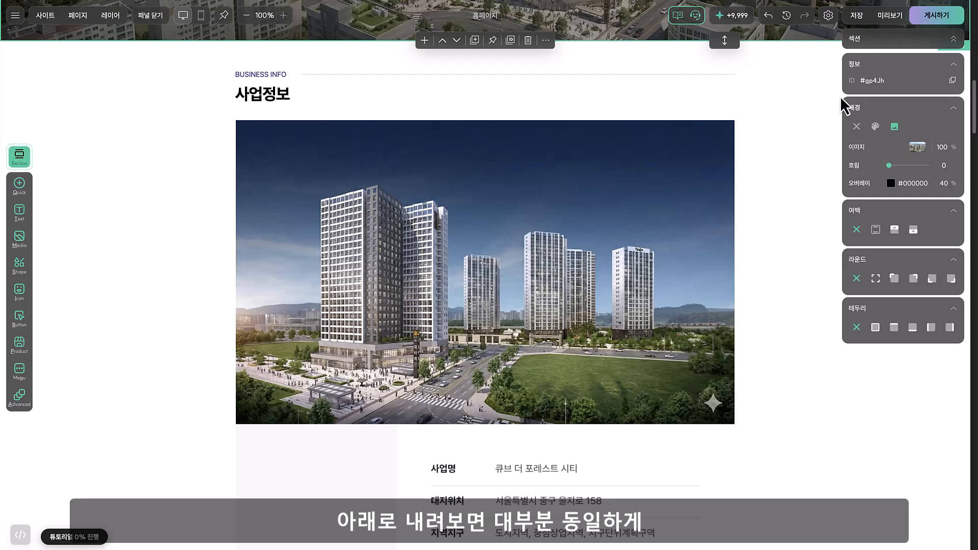
left_click(268, 99)
left_click(139, 203)
scroll(148, 207, "down", 14)
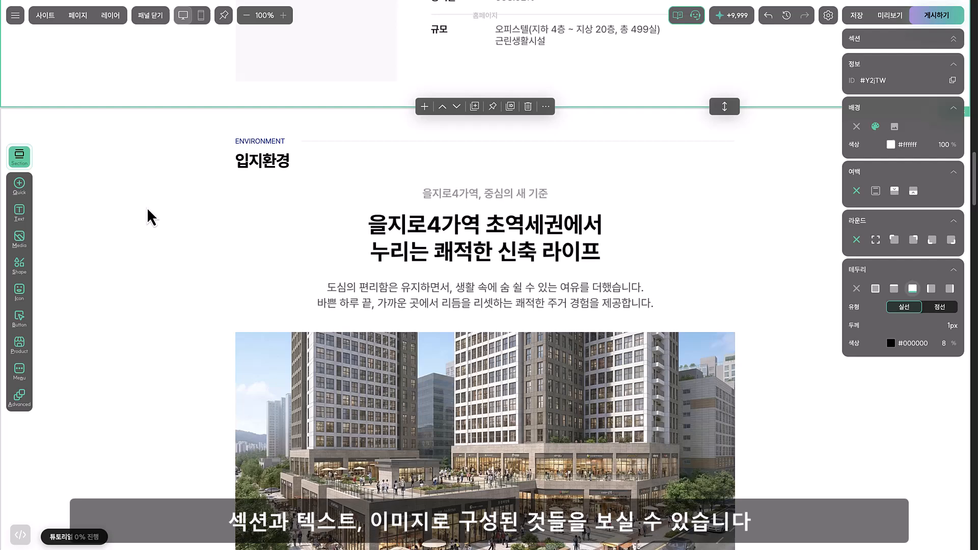
left_click(147, 208)
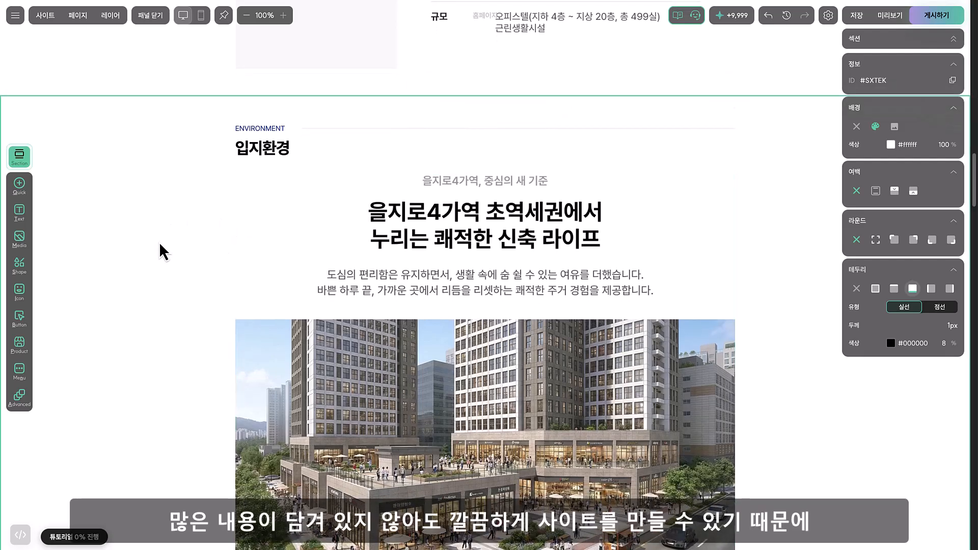
scroll(163, 252, "down", 9)
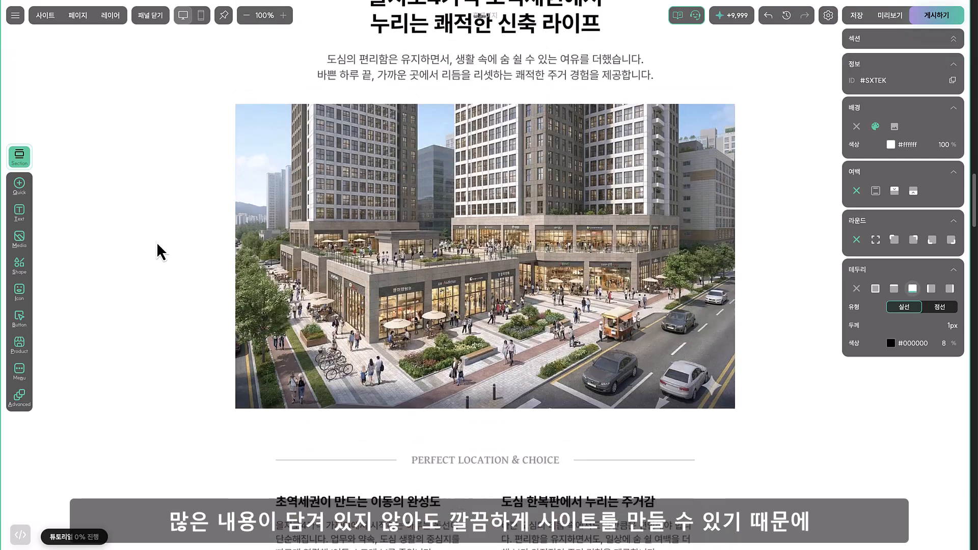
scroll(428, 280, "down", 3)
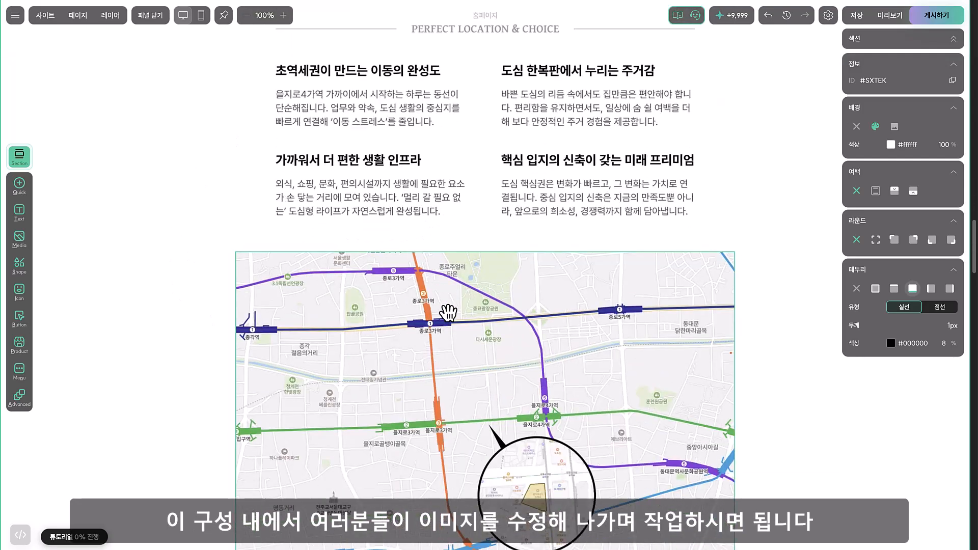
left_click(446, 313)
scroll(447, 312, "down", 4)
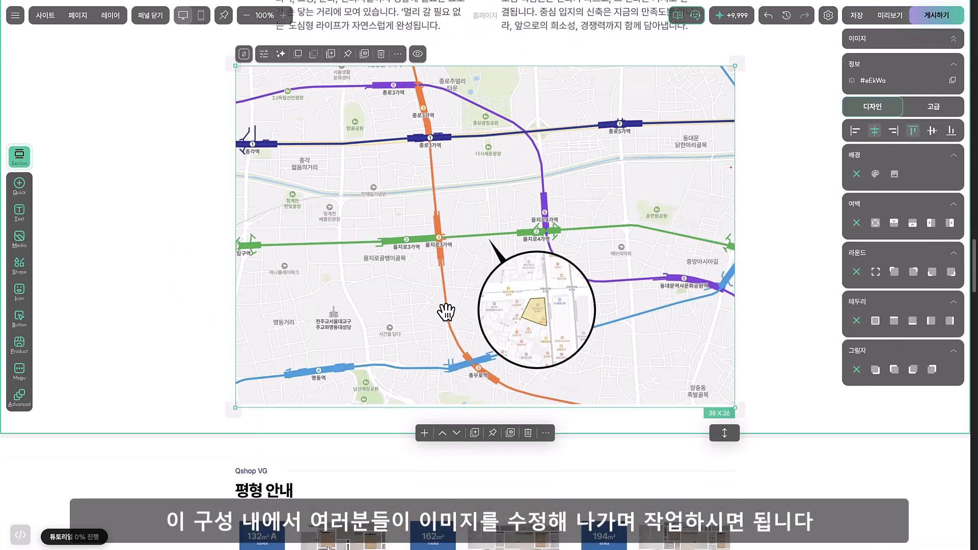
scroll(207, 244, "down", 4)
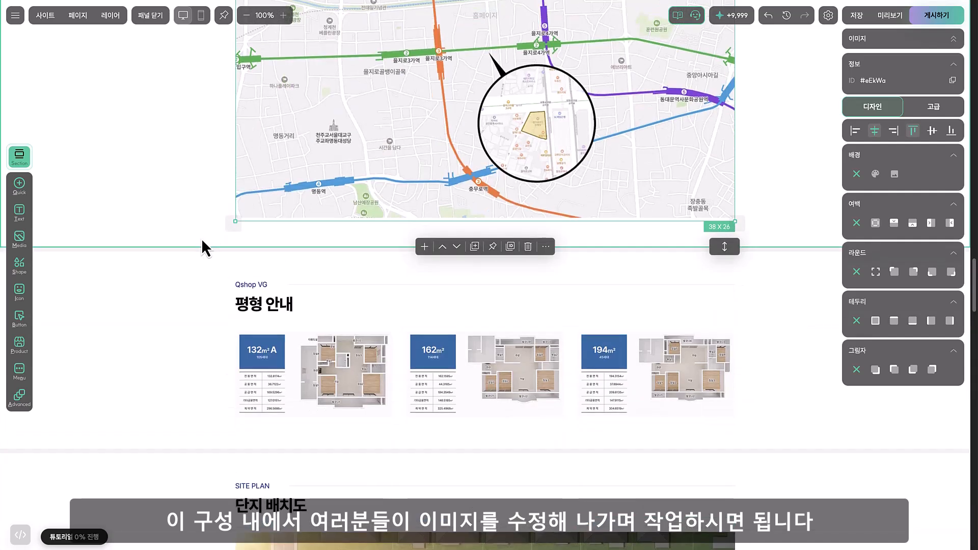
Compare the border (테두리) settings of the 평형 안내 section with those of the 입지환경 and project information sections
scroll(201, 244, "down", 2)
left_click(202, 257)
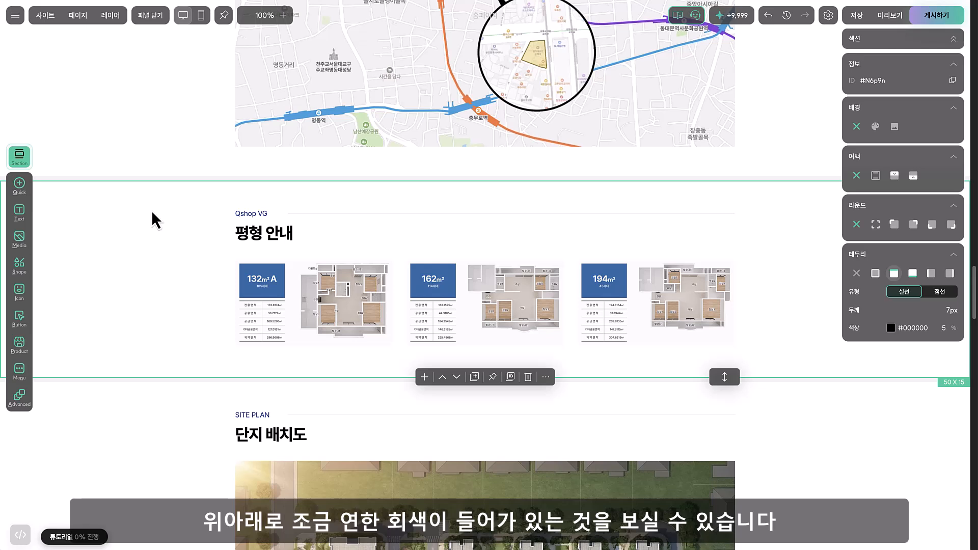
left_click(135, 159)
left_click(138, 195)
left_click(177, 167)
scroll(178, 174, "up", 3)
scroll(179, 175, "up", 10)
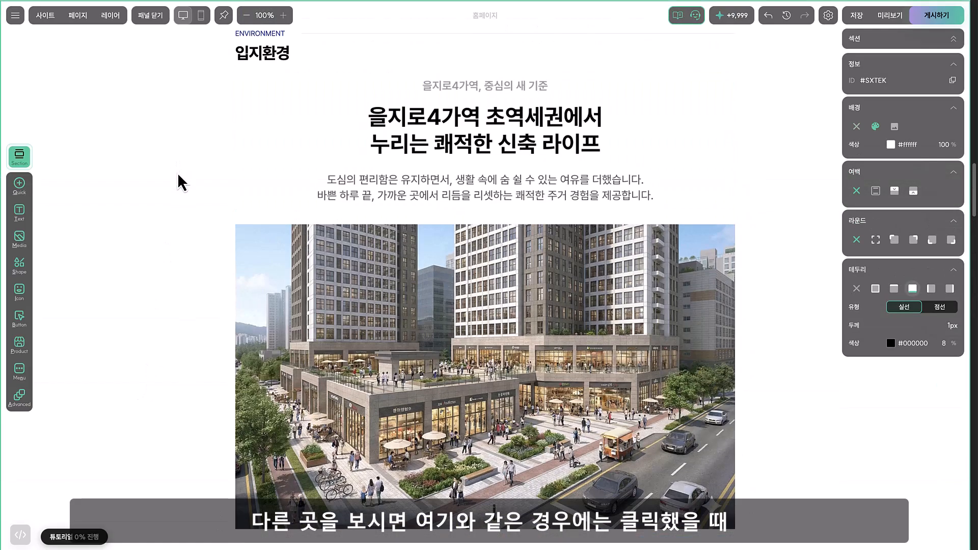
scroll(173, 203, "down", 2)
scroll(164, 207, "down", 3)
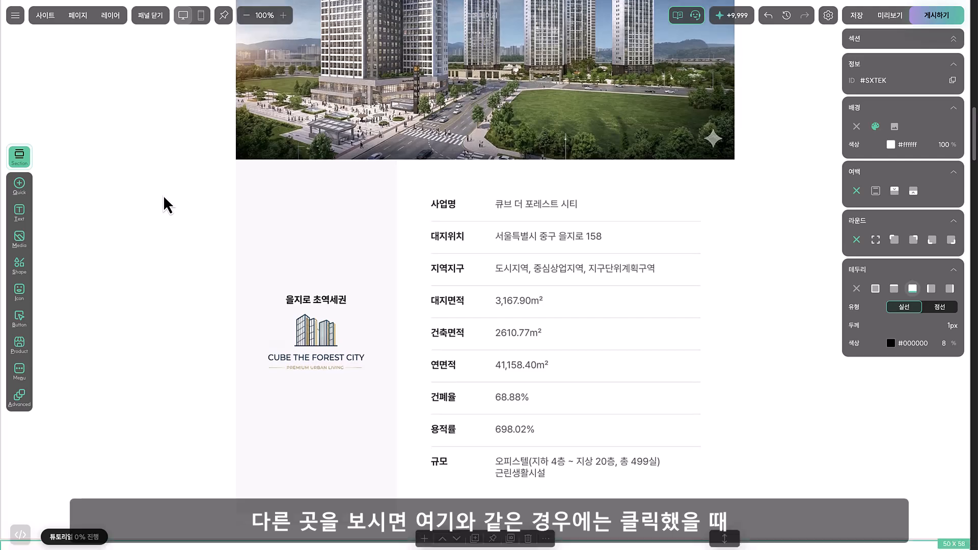
left_click(159, 270)
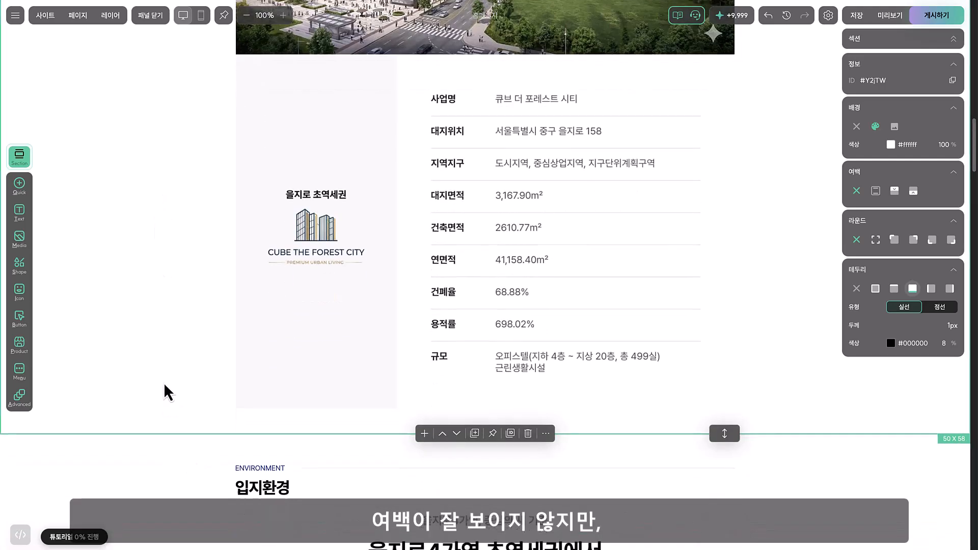
scroll(168, 395, "down", 15)
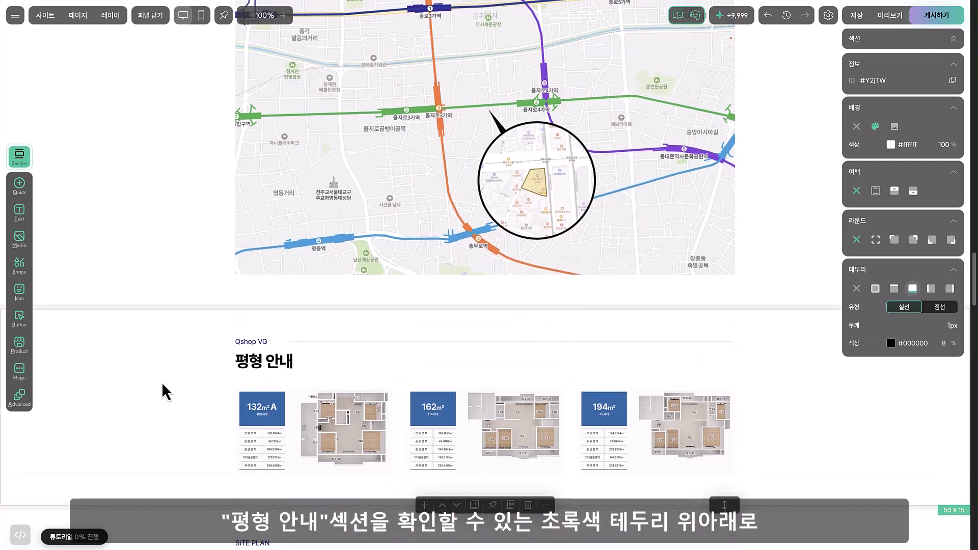
scroll(164, 392, "down", 2)
left_click(170, 338)
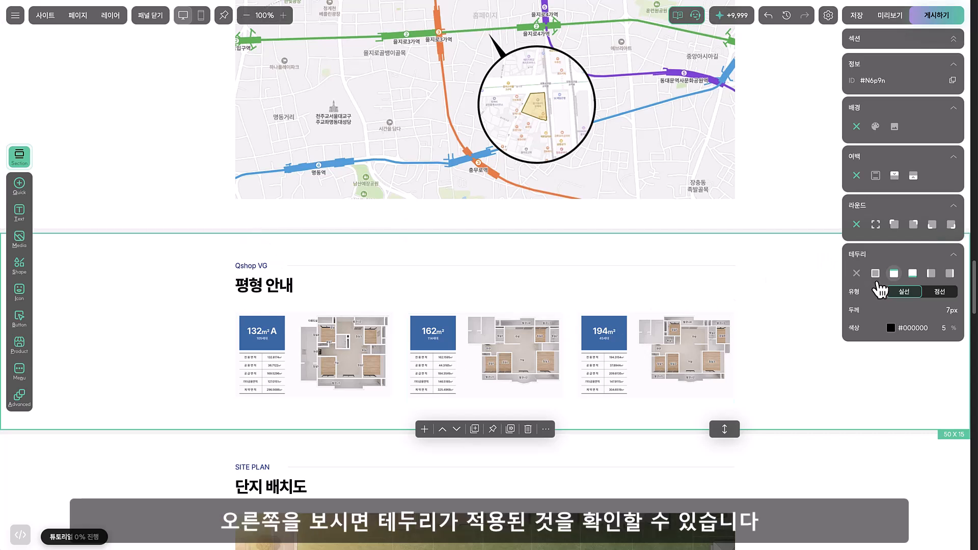
left_click(910, 276)
left_click(894, 276)
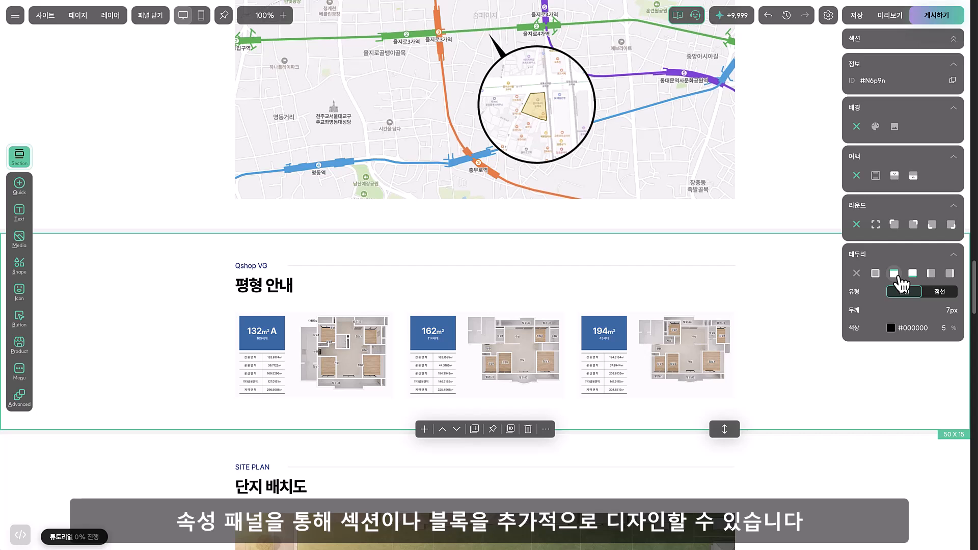
Try removing the border (테두리) from the 평형 안내 section
left_click(856, 273)
left_click(206, 197)
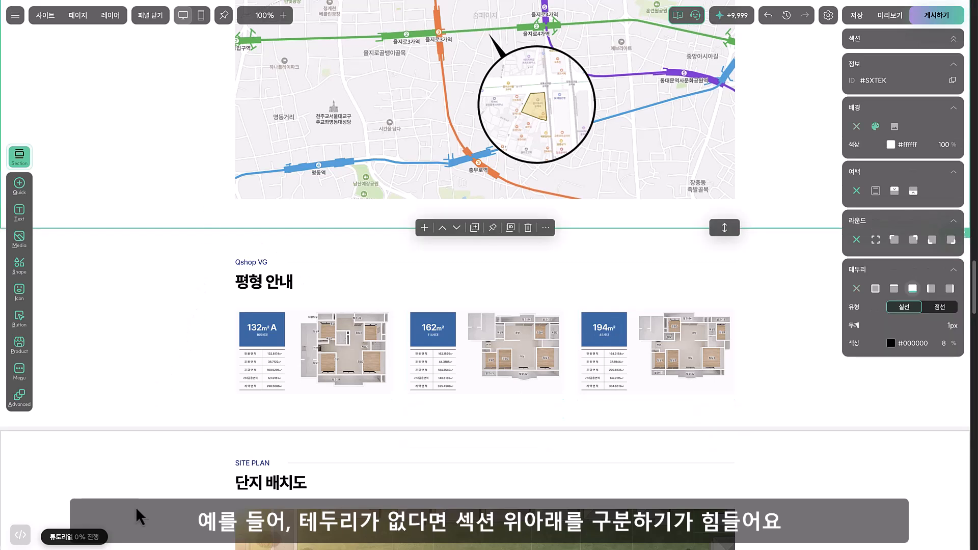
key("ctrl+z")
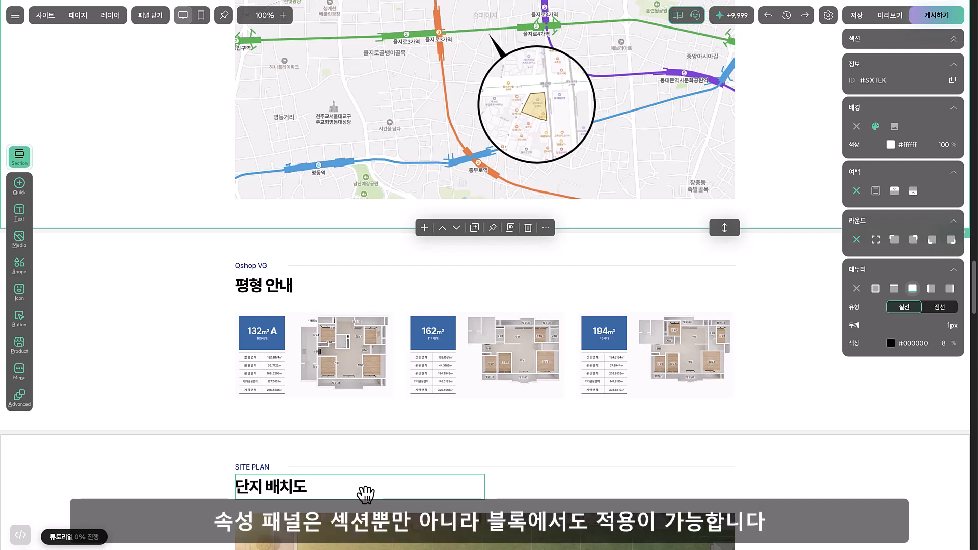
Try 10% padding (여백) on all sides of the 132㎡ A floor plan image
left_click(323, 374)
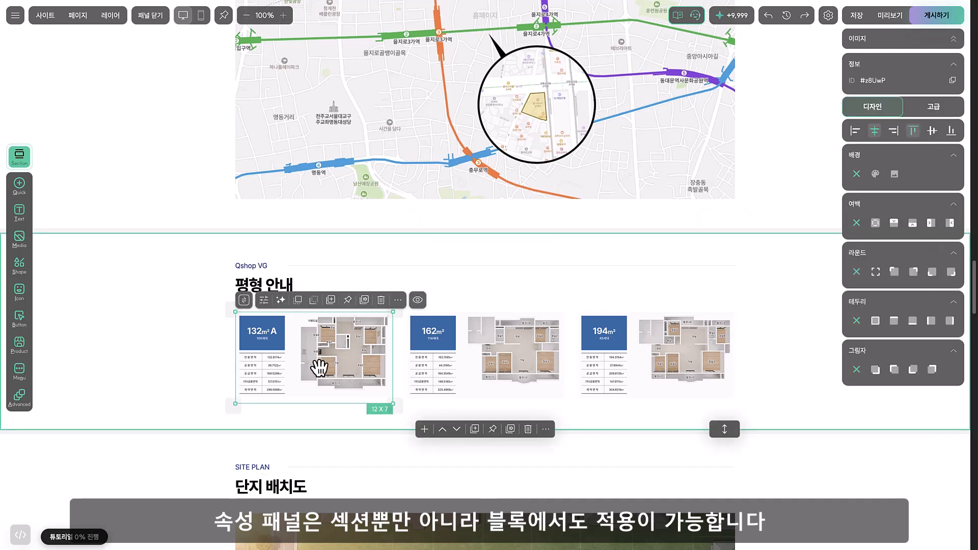
left_click(876, 225)
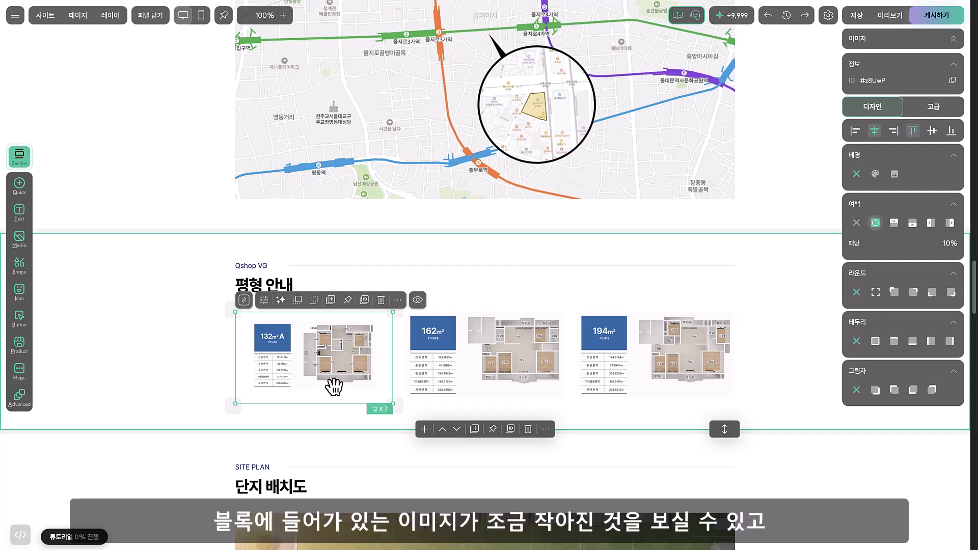
left_click(856, 222)
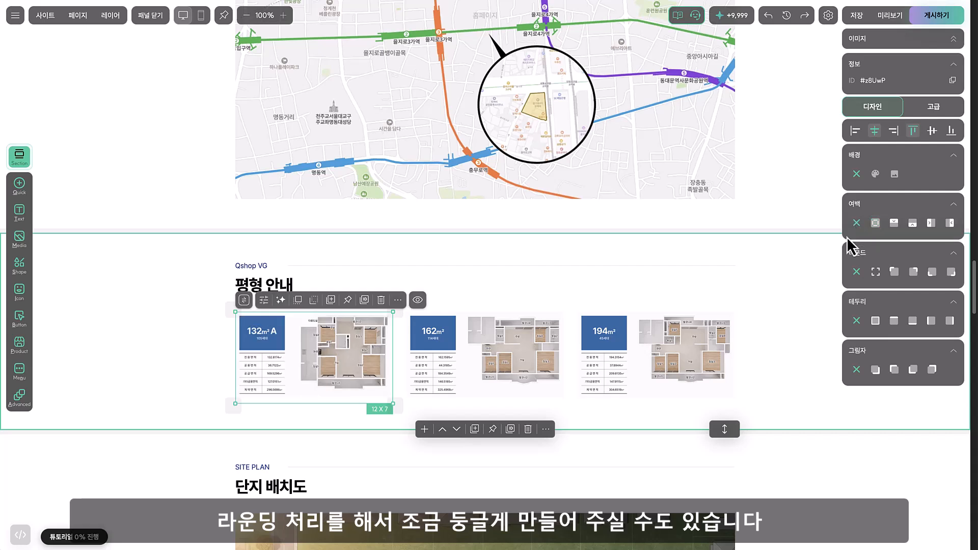
Round all corners of the 132㎡ A floor plan image with an 11% radius
left_click(876, 272)
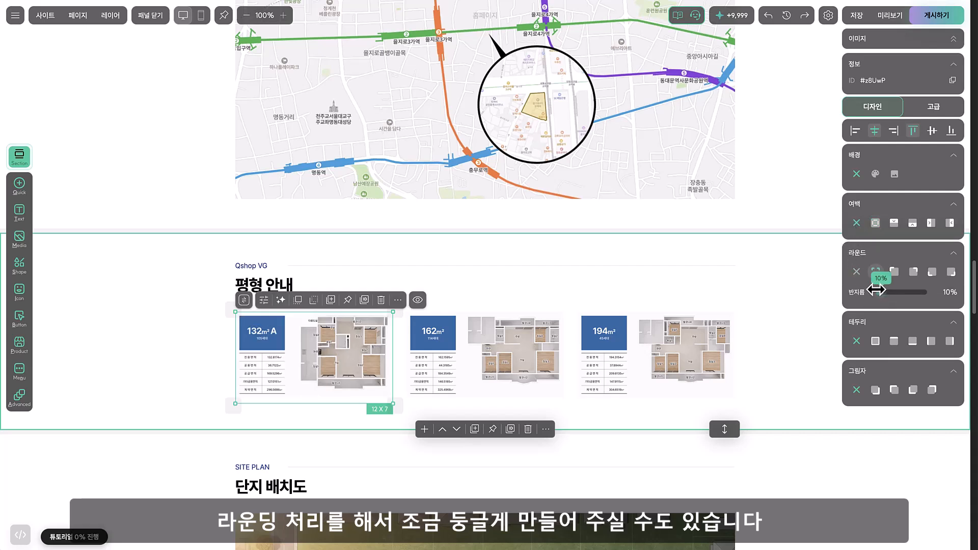
mouse_move(875, 290)
left_mouse_down()
mouse_move(928, 291)
mouse_move(877, 292)
left_mouse_up()
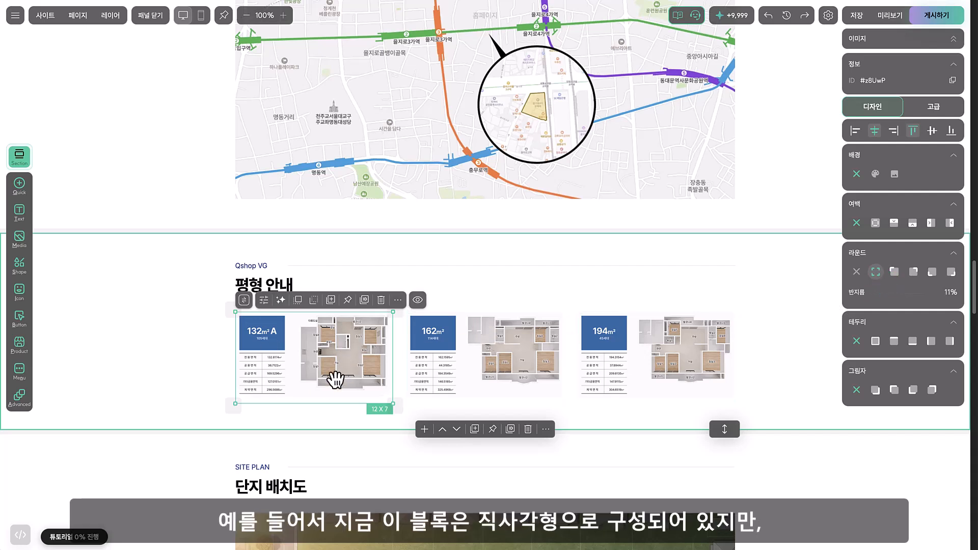
Try a 6 x 6 placeholder image block in the 평형 안내 section with its corners rounded to 100%
key("t")
mouse_move(457, 270)
left_mouse_down()
mouse_move(529, 334)
mouse_move(502, 312)
mouse_move(513, 310)
left_mouse_up()
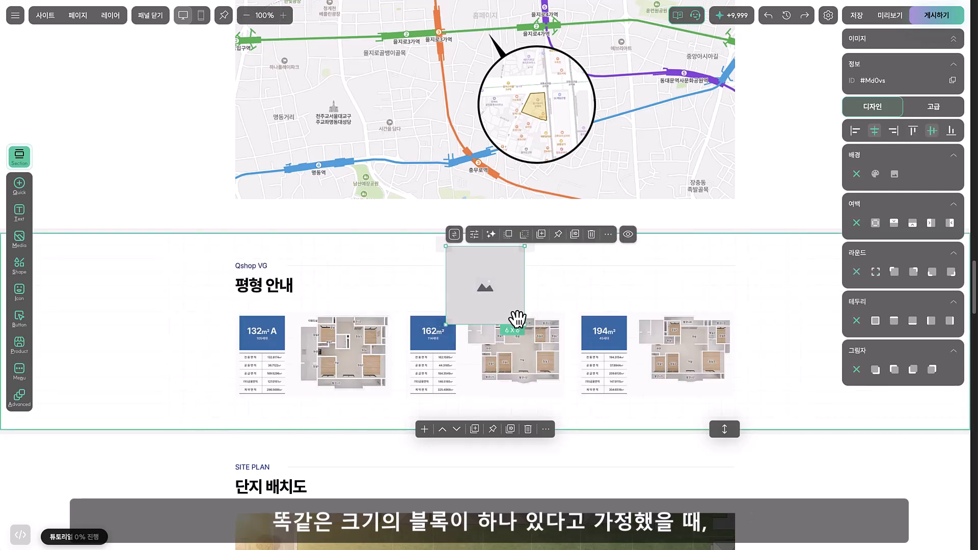
left_click(875, 271)
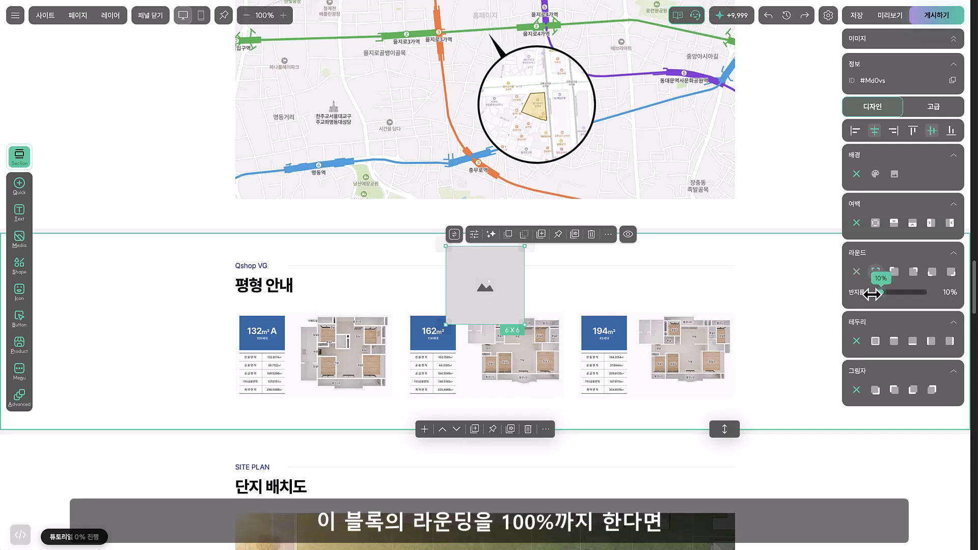
left_click_drag(872, 295, 933, 293)
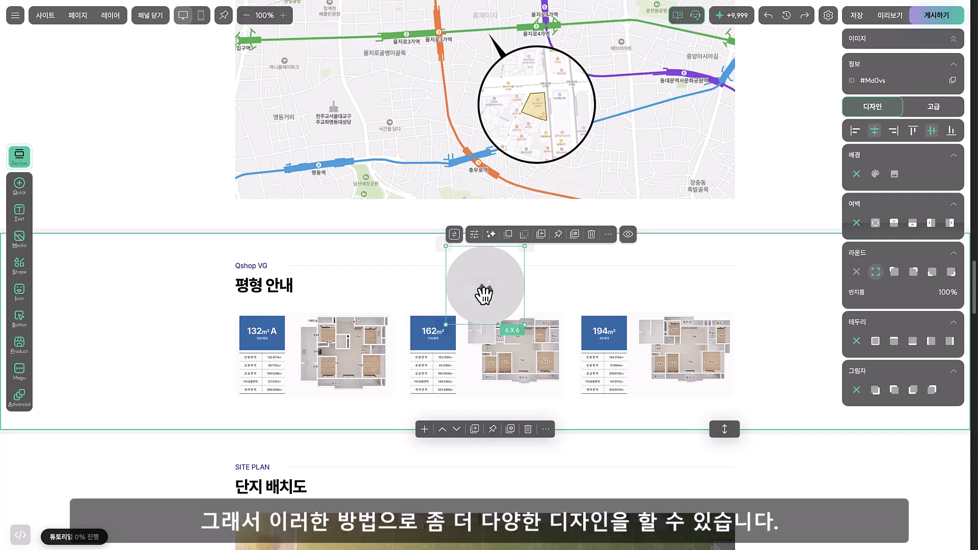
key("Delete")
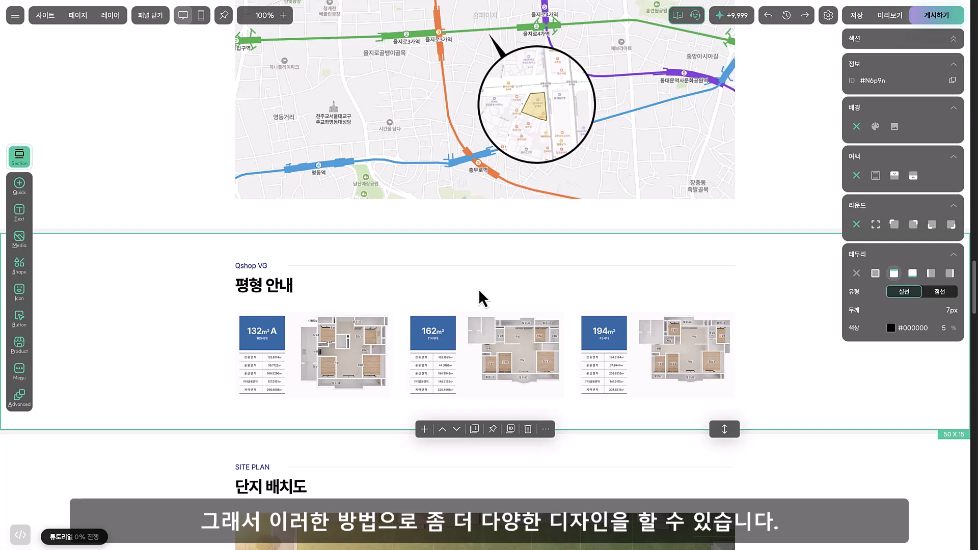
Examine how the 단지 배치도, 동호수 배치도, 커뮤니티 and 대표문의 sections are built from text and image blocks
scroll(466, 294, "down", 8)
scroll(198, 226, "down", 1)
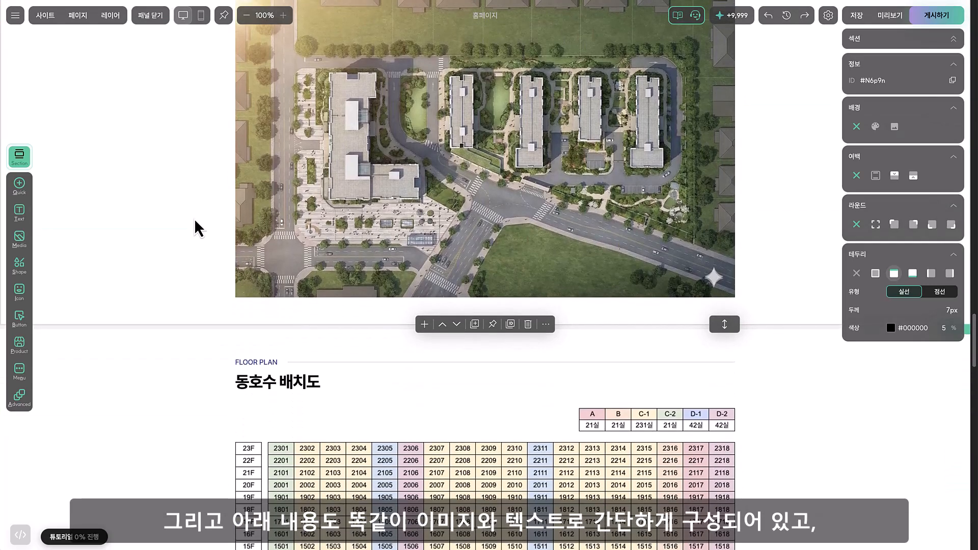
scroll(176, 237, "up", 5)
left_click(255, 283)
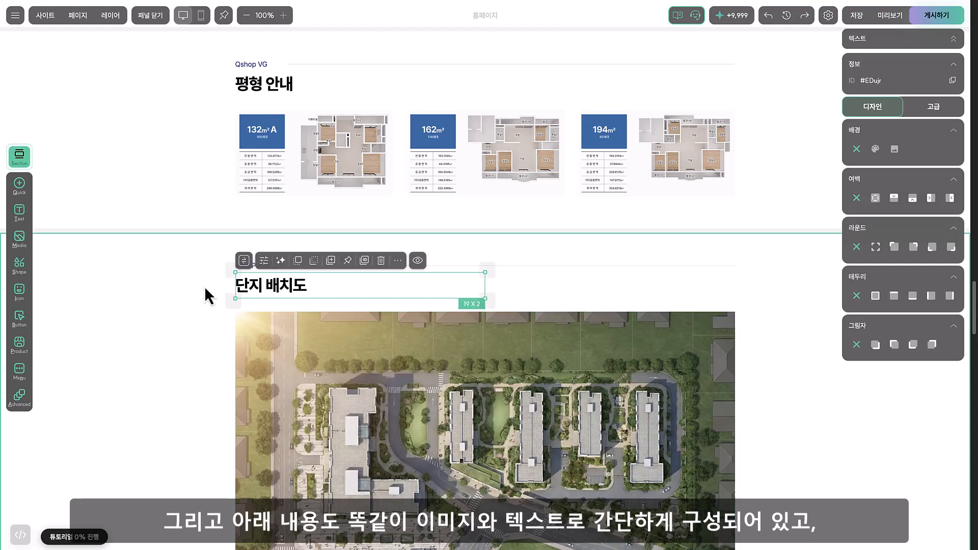
scroll(204, 285, "down", 10)
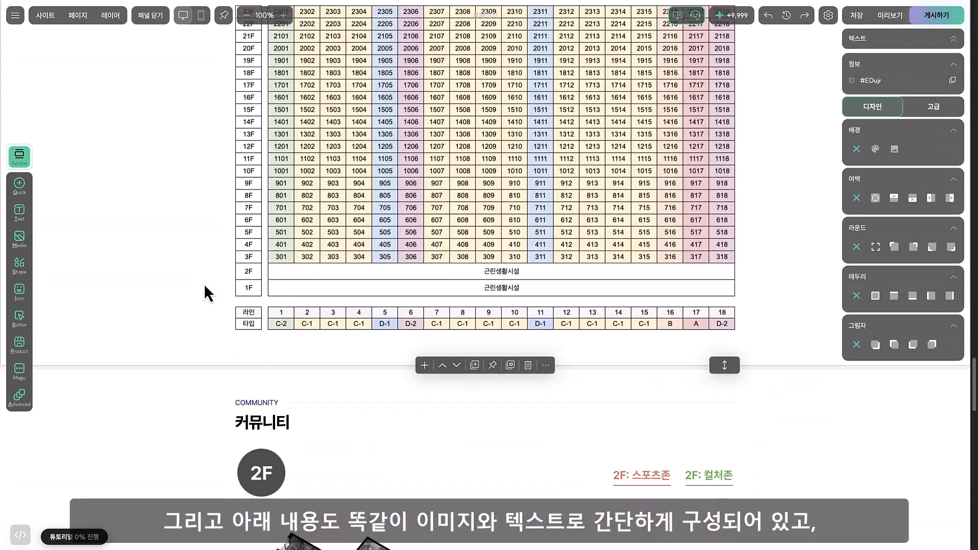
scroll(204, 283, "down", 15)
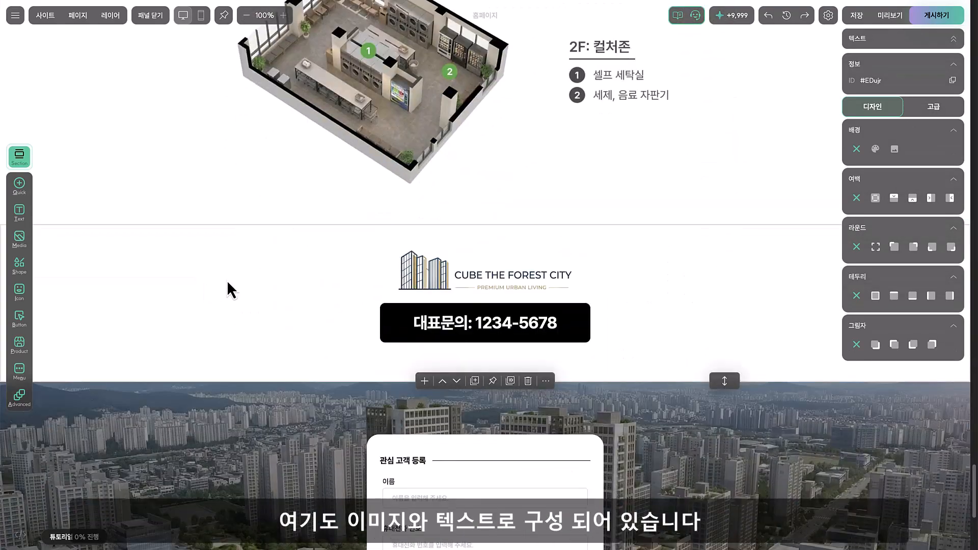
left_click(466, 275)
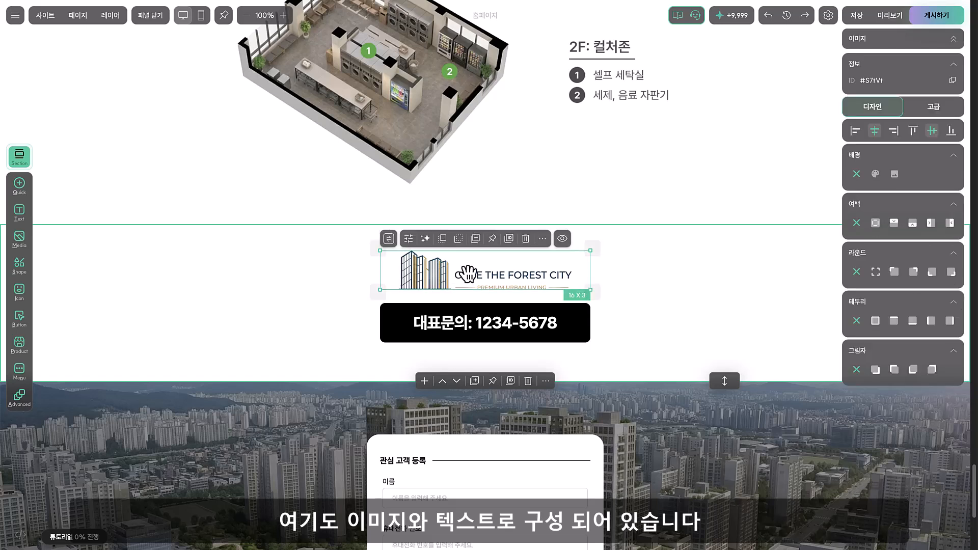
left_click(460, 318)
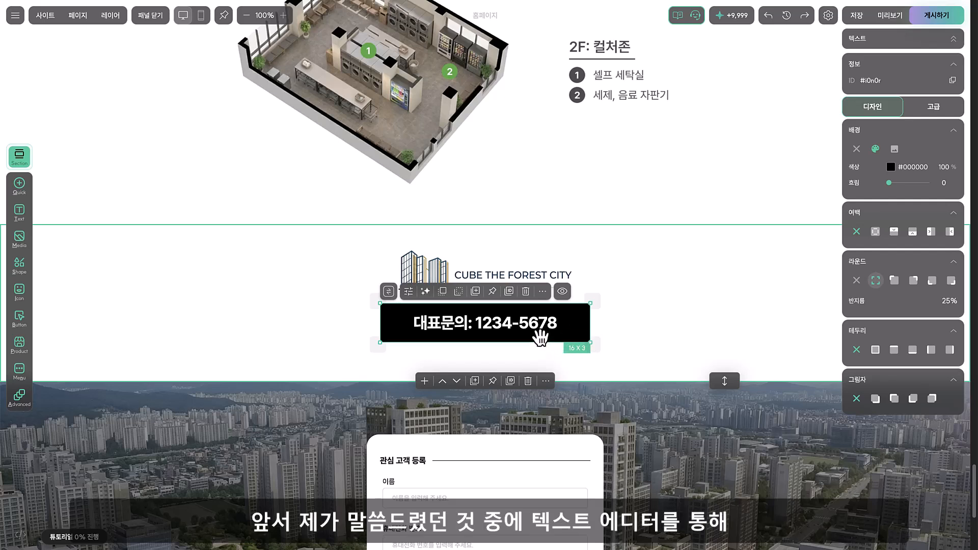
Give the 대표문의 contact text a red (#DE1E1E) text background color
left_click(408, 293)
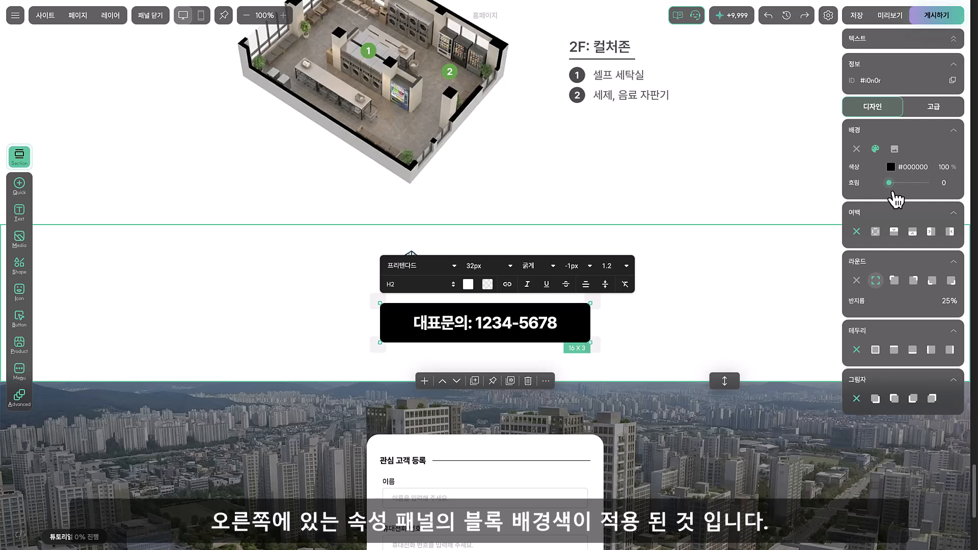
triple_click(524, 324)
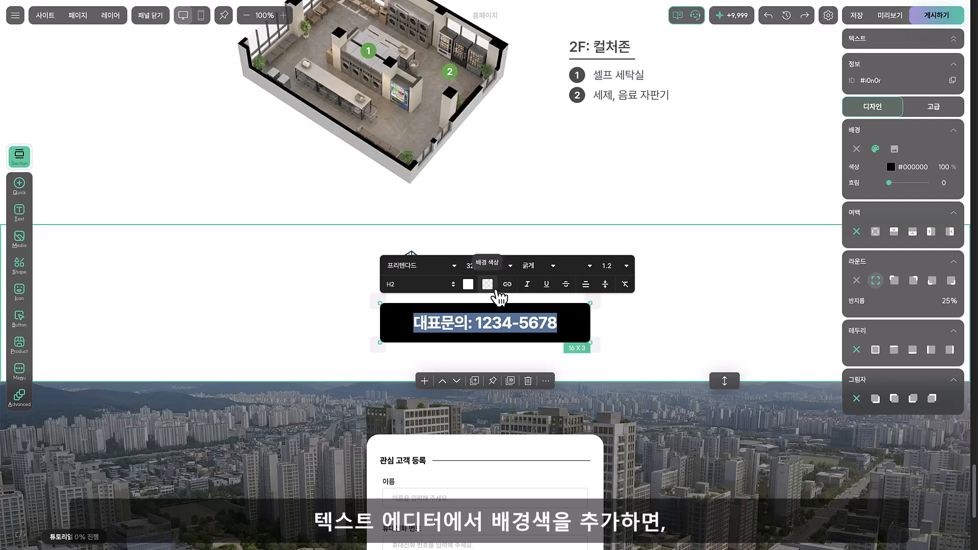
left_click(488, 285)
left_click(522, 355)
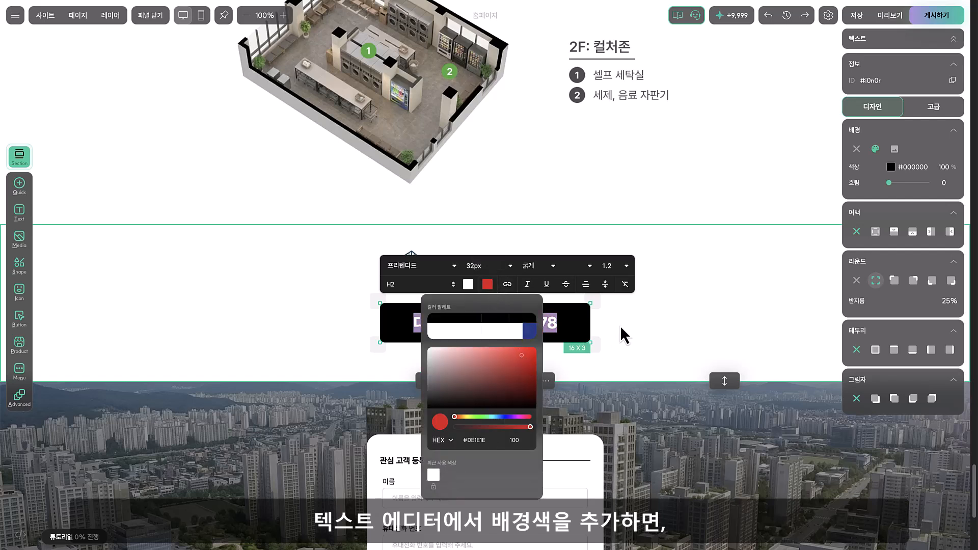
left_click(644, 327)
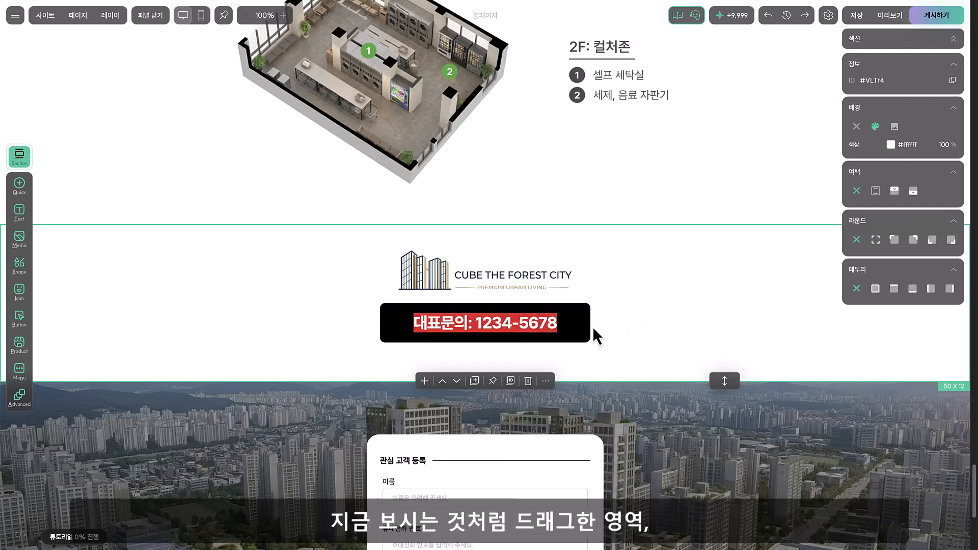
Remove the 대표문의 text block's own background color and reapply black (#000000) to the whole block
left_click(555, 325)
left_click_drag(555, 326, 435, 325)
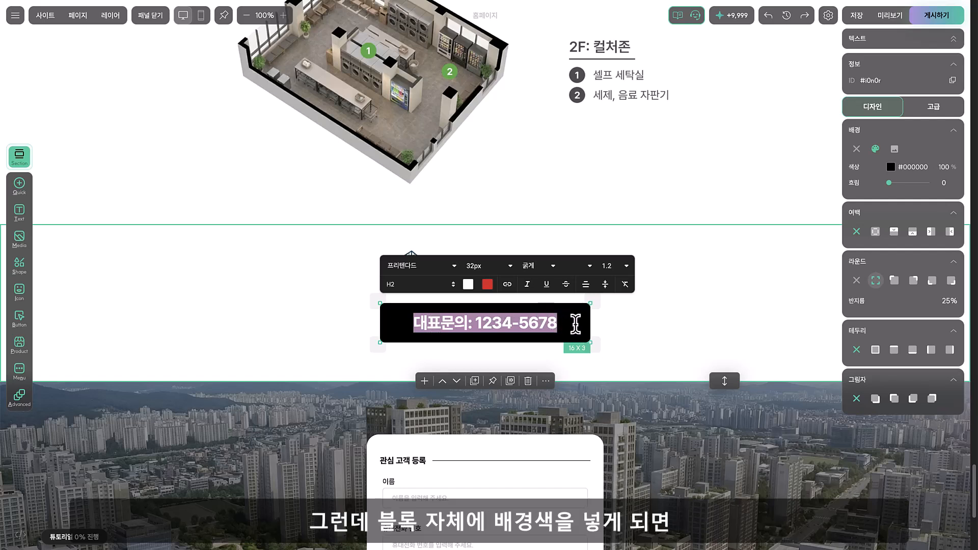
left_click(576, 323)
left_click(856, 148)
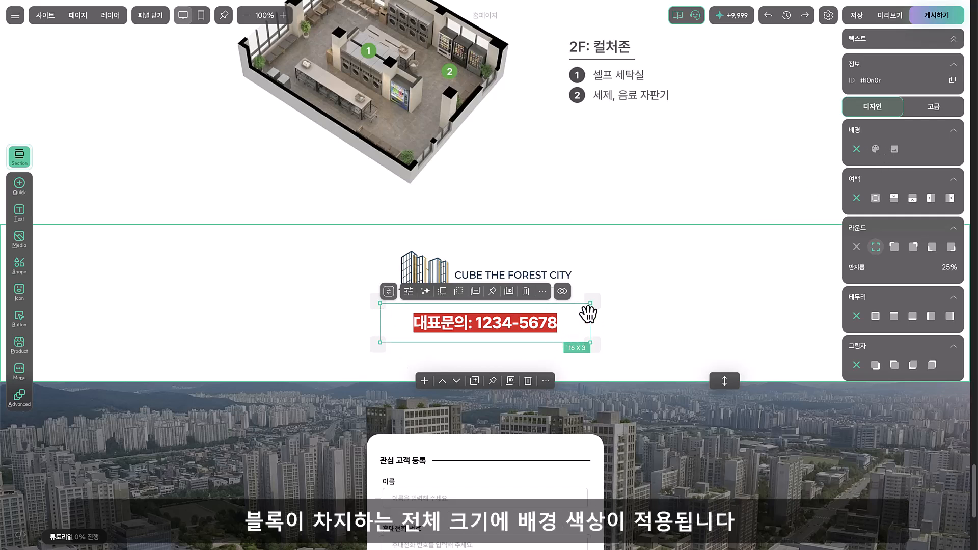
left_click(875, 149)
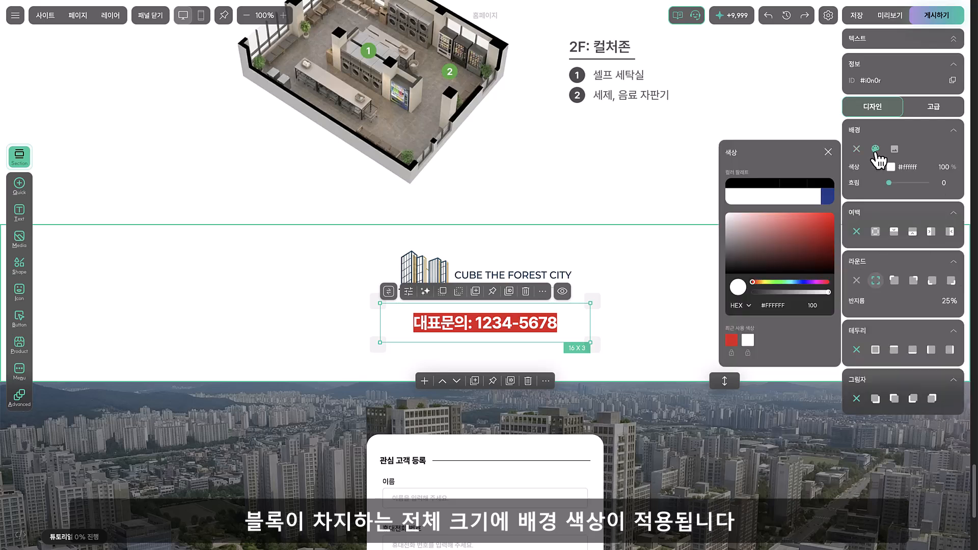
left_click(744, 186)
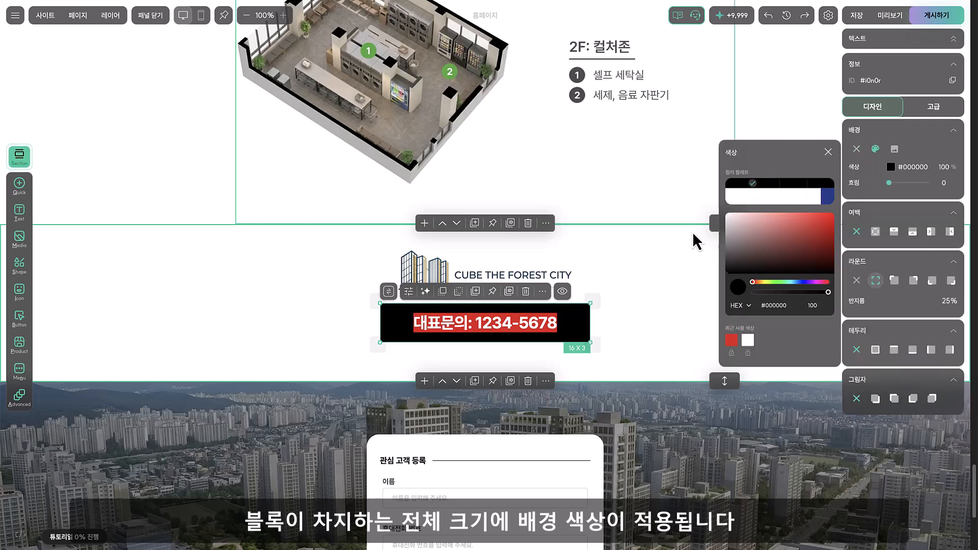
Make the red text background behind the 대표문의 contact text transparent by lowering its opacity
left_click(633, 306)
double_click(555, 321)
left_click(488, 285)
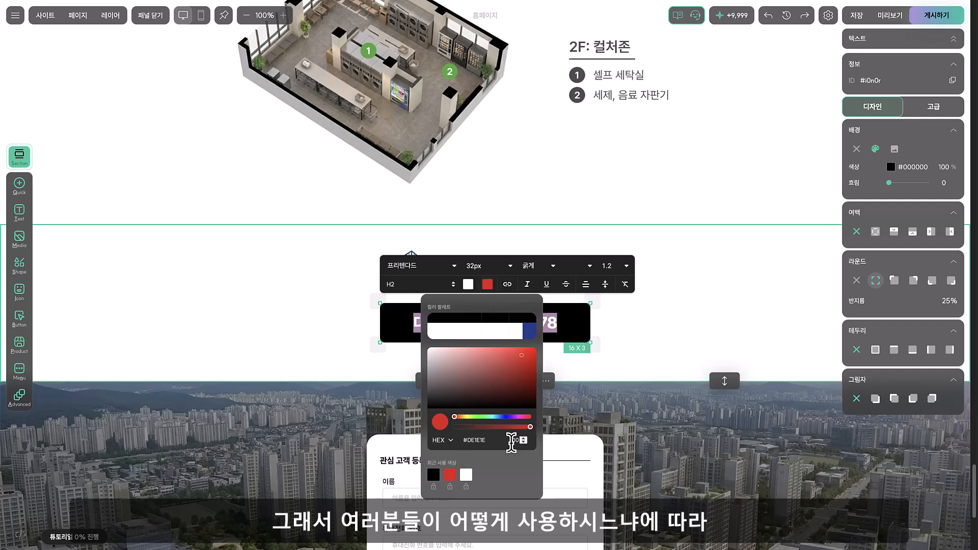
left_click(455, 427)
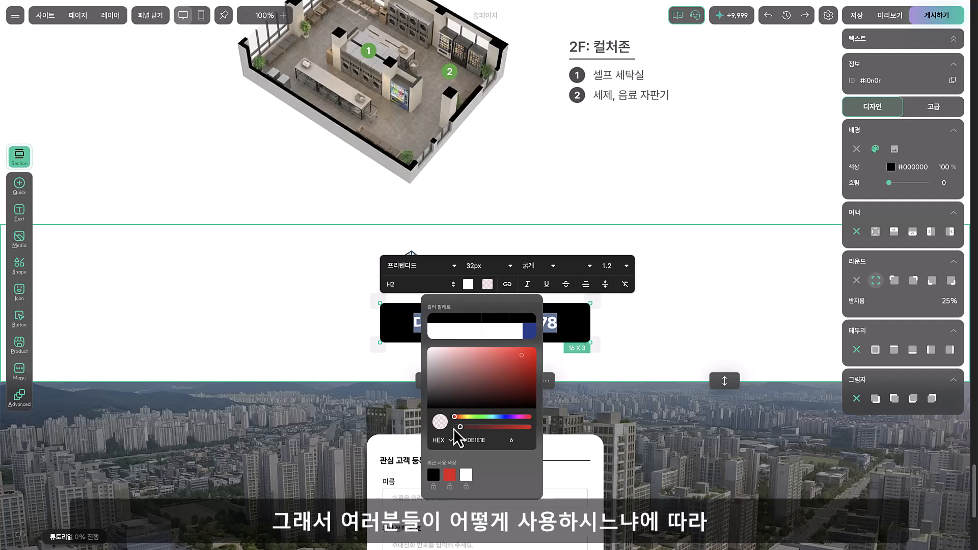
left_click(577, 326)
left_click(620, 330)
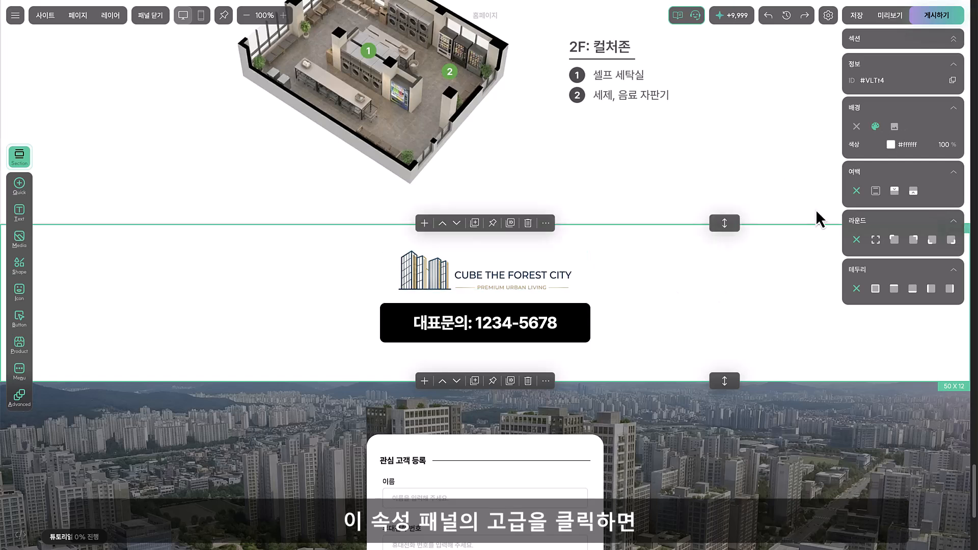
Examine the advanced options of the 대표문의 text block and the link setting for its text
left_click(584, 337)
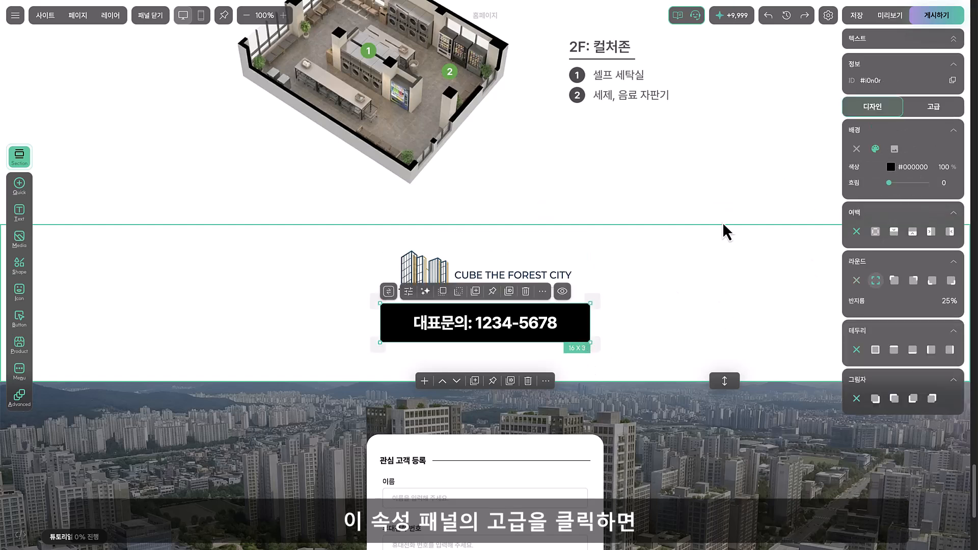
left_click(929, 107)
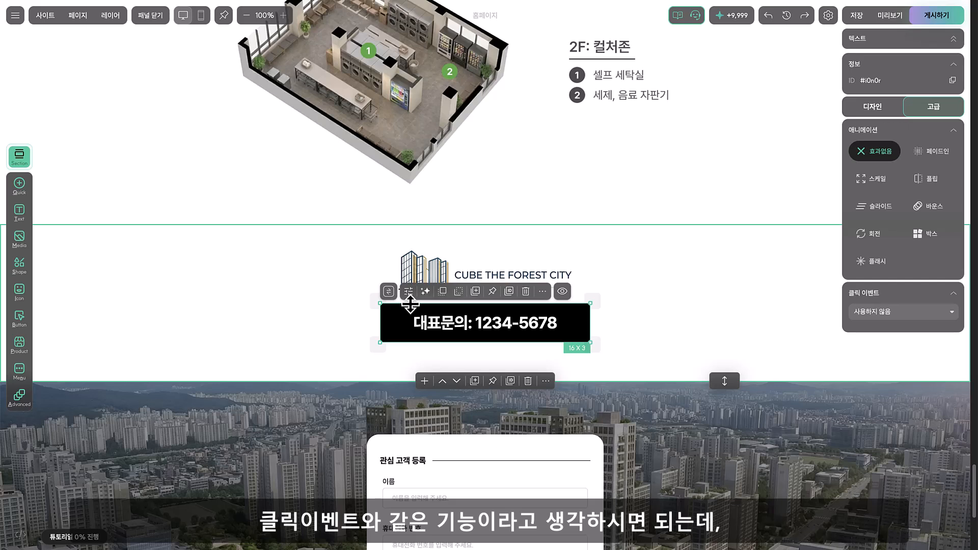
double_click(456, 329)
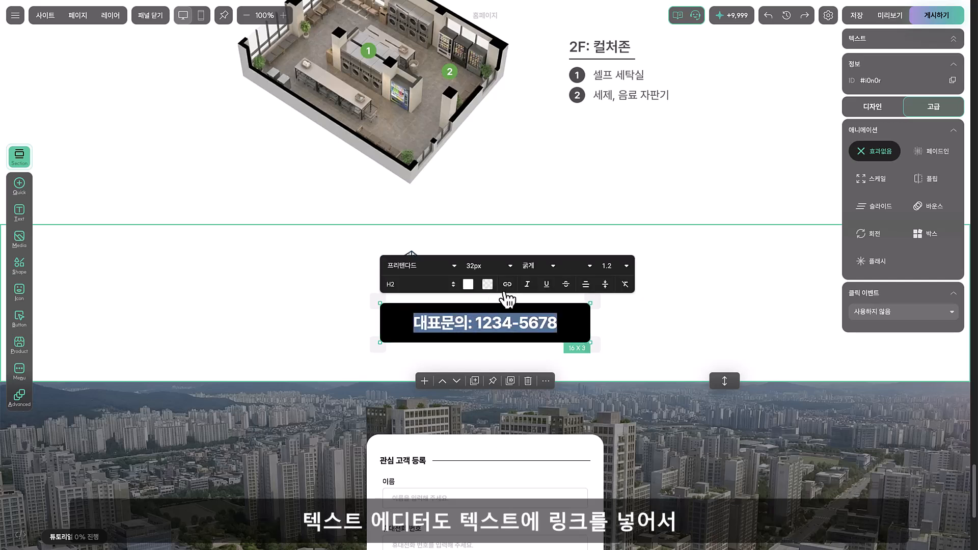
left_click(508, 284)
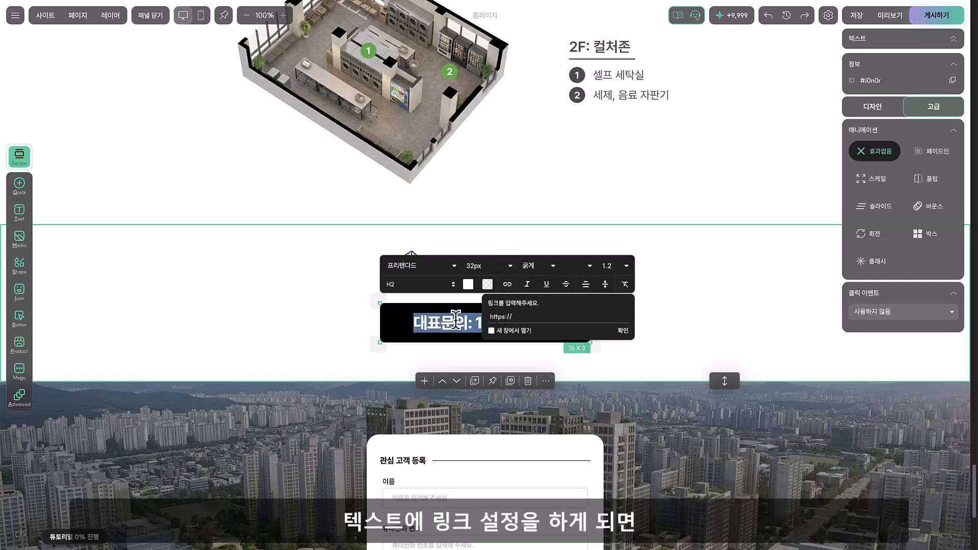
left_click(687, 316)
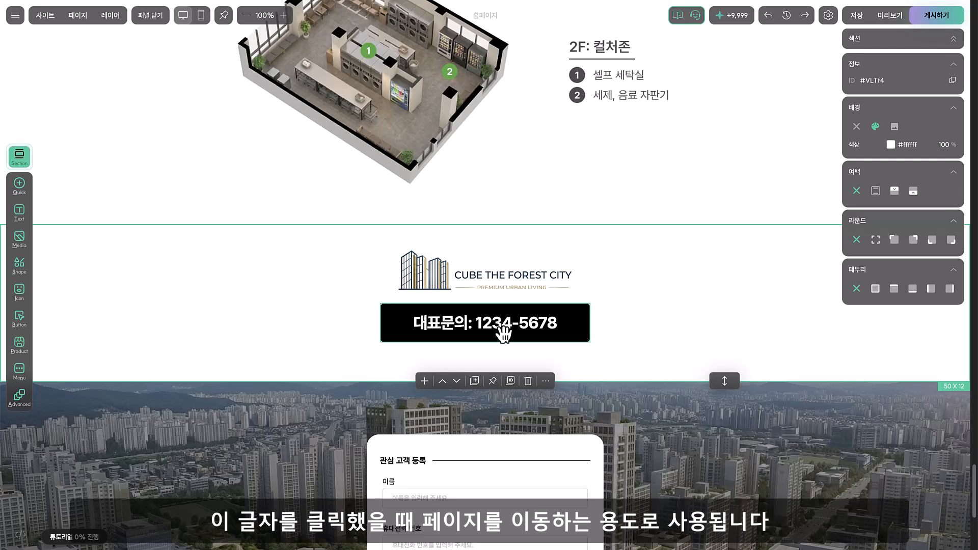
Review the click event options available for the 대표문의 text block, such as site links, internal links and phone calls
left_click(563, 323)
left_click(933, 108)
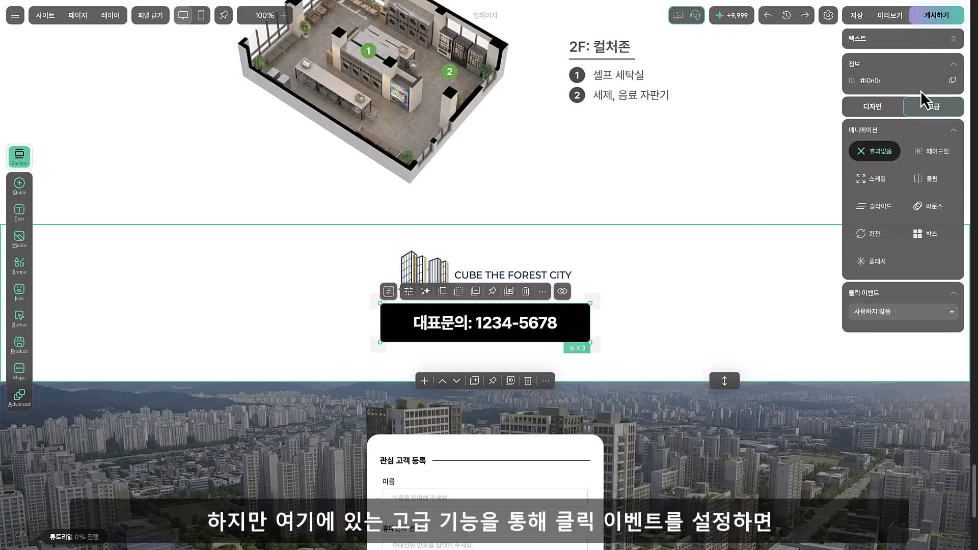
left_click(904, 315)
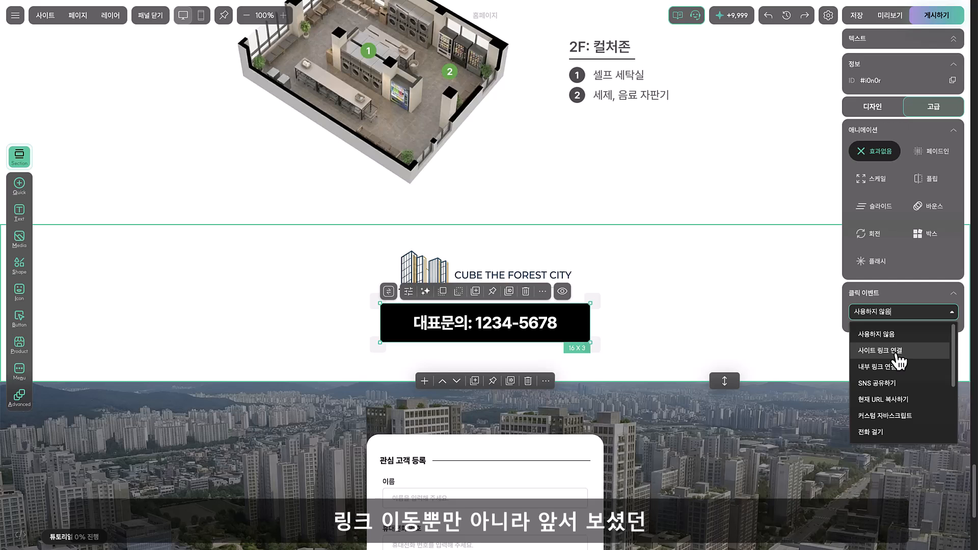
scroll(901, 367, "down", 1)
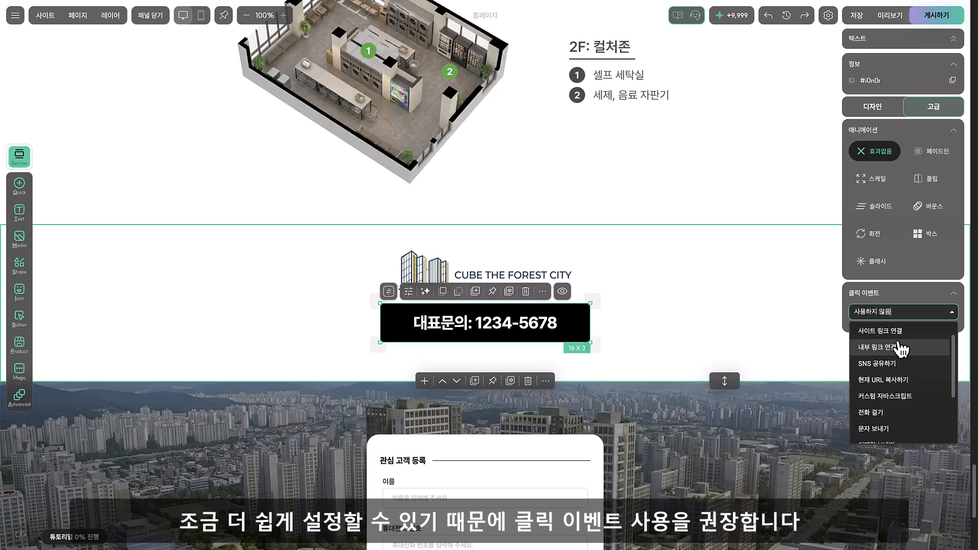
left_click(744, 319)
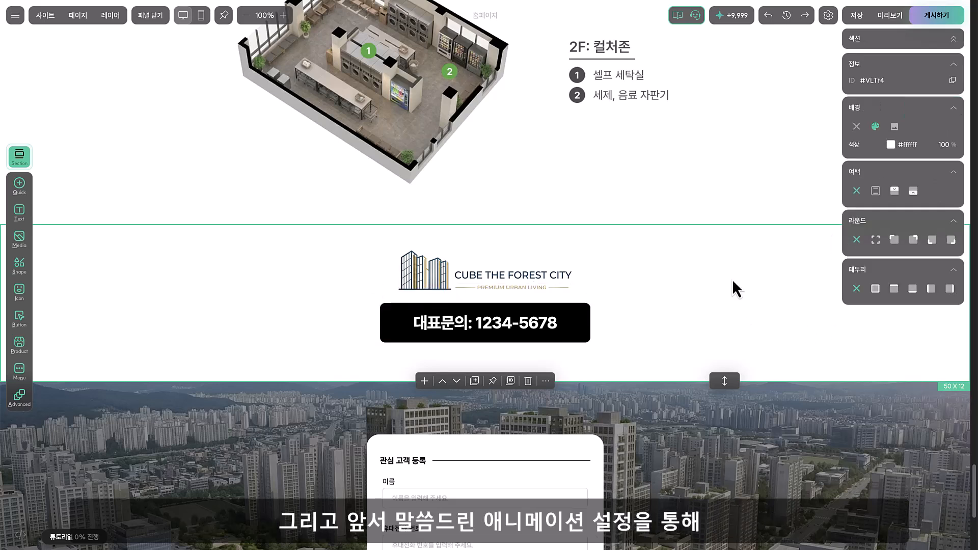
Try the 슬라이드 and 페이드인 animations on the 대표문의 text block and restore 효과없음
left_click(510, 340)
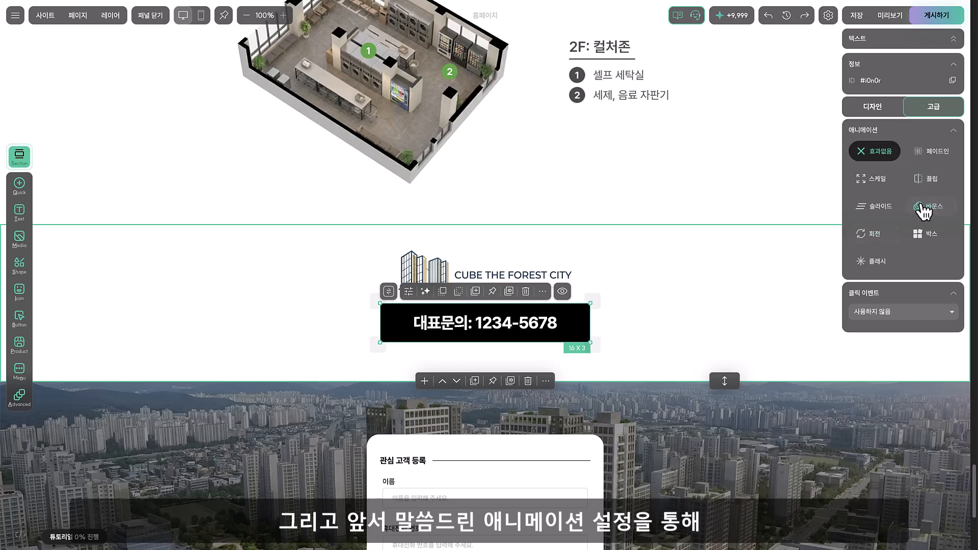
left_click(878, 210)
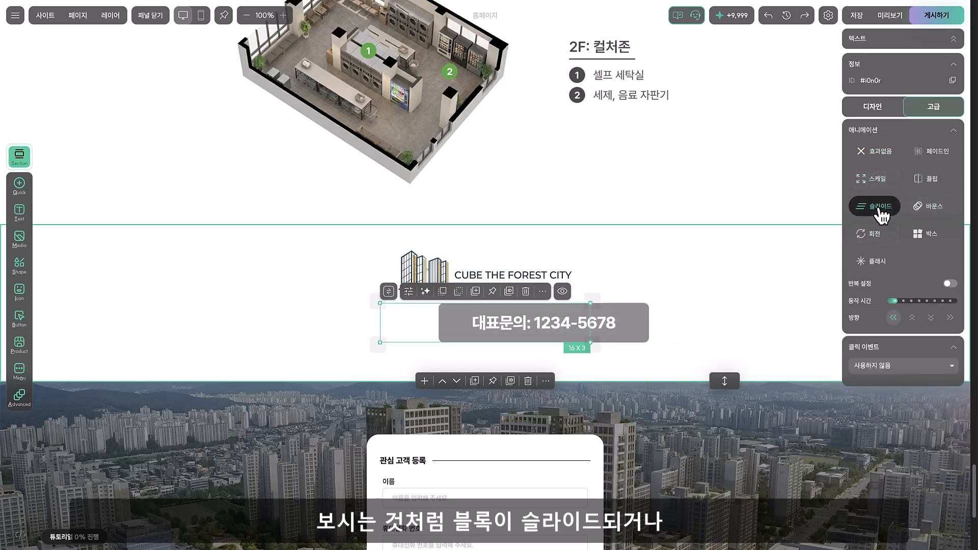
left_click(879, 210)
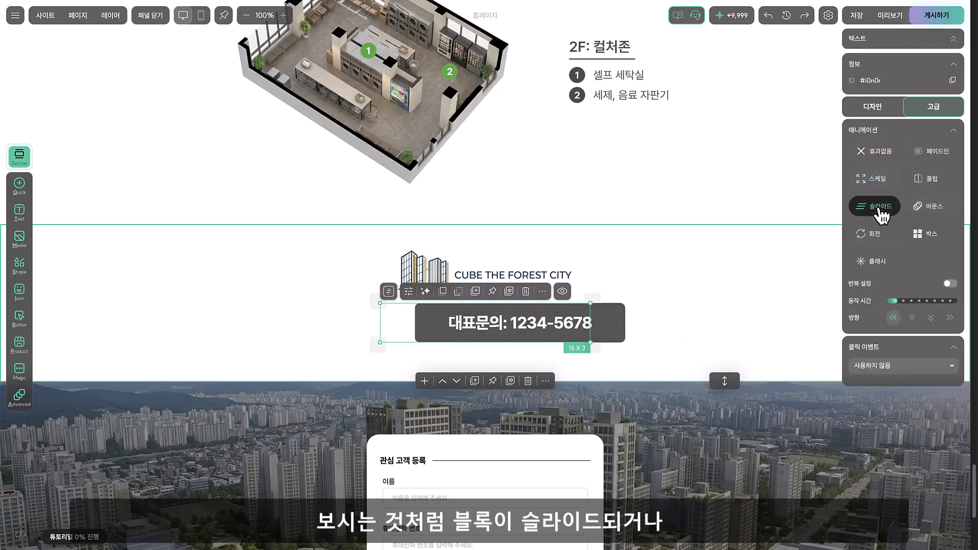
left_click(937, 162)
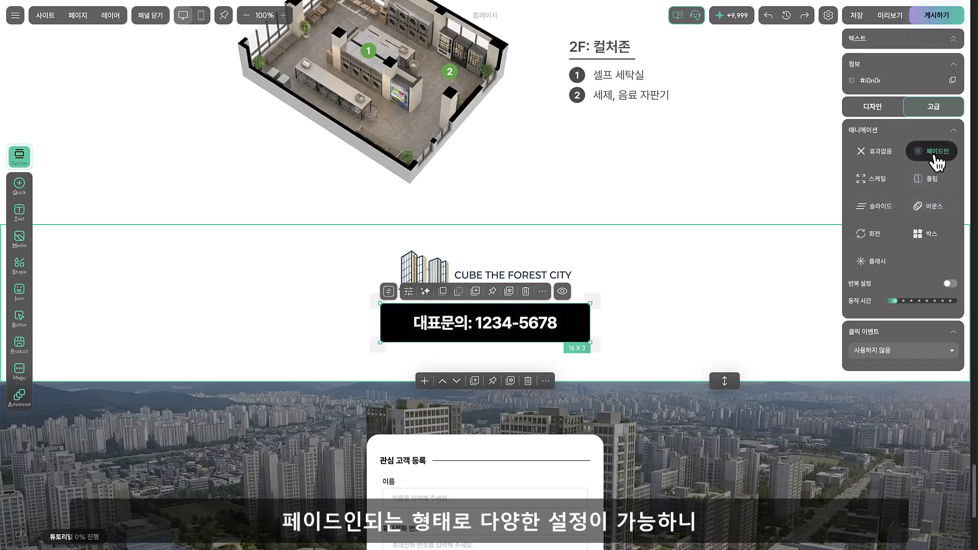
left_click(875, 152)
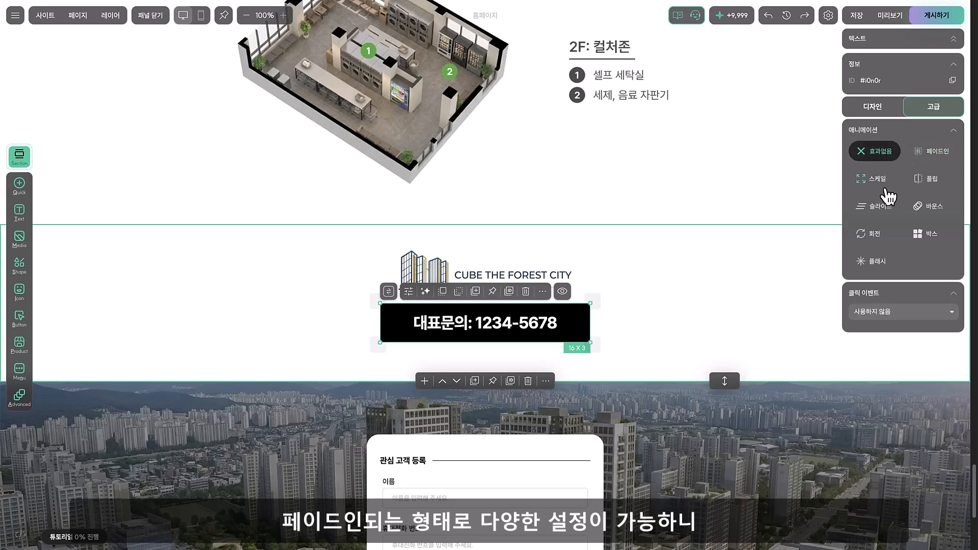
left_click(884, 111)
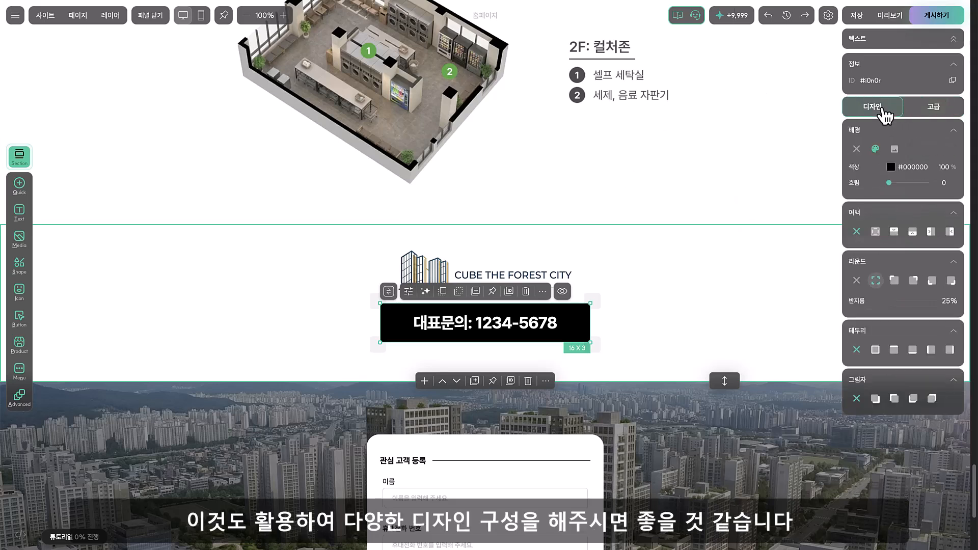
Add a 15 × 21 input form block to the cityscape section, placed just left of the existing 관심 고객 등록 form
left_click(140, 298)
scroll(189, 303, "down", 4)
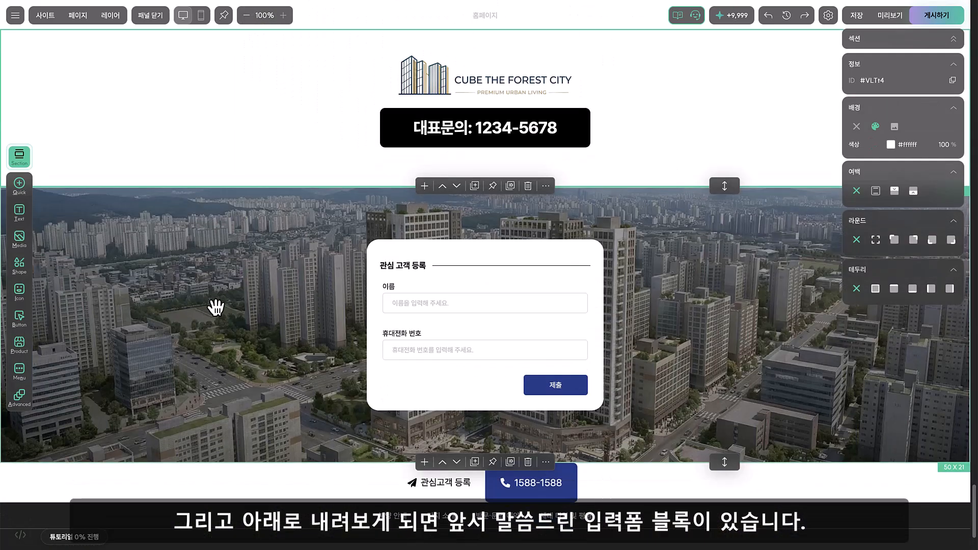
left_click(410, 332)
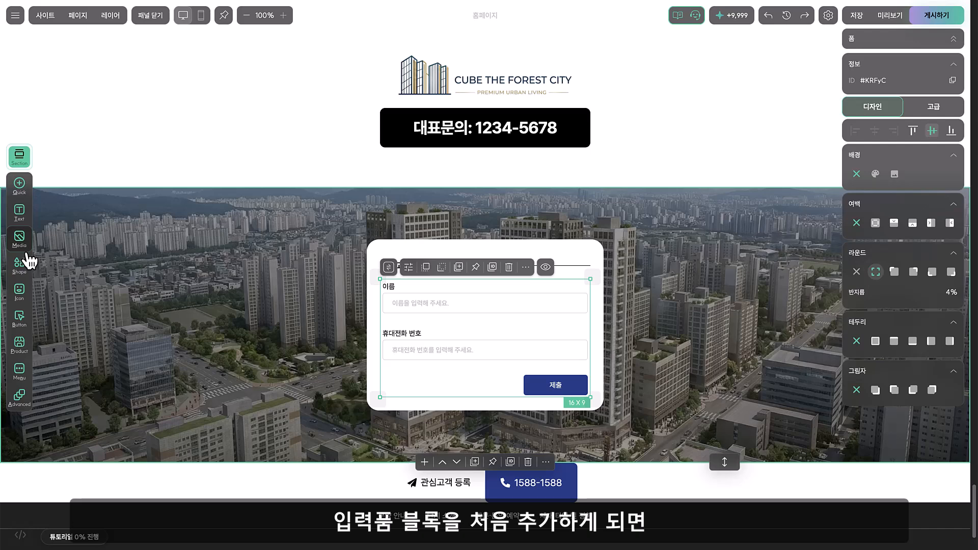
left_click(18, 319)
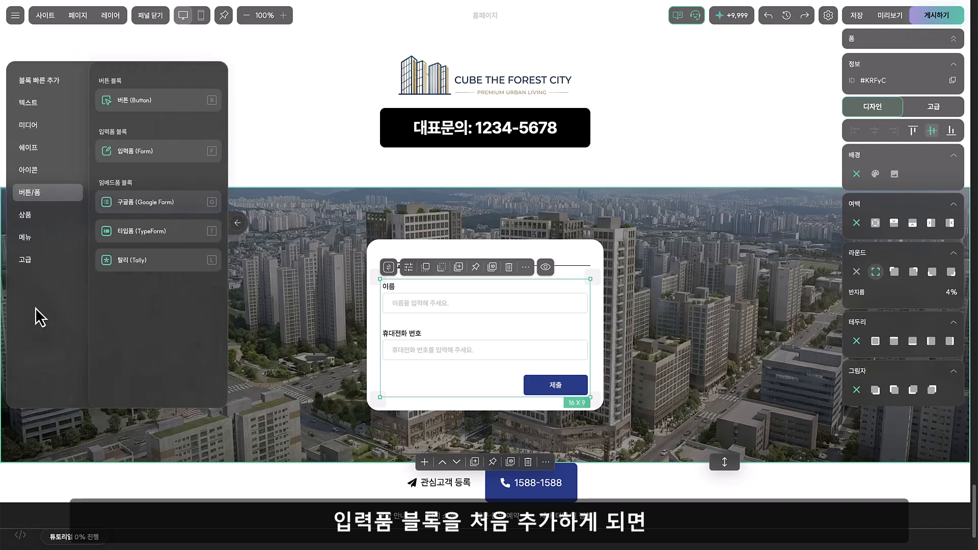
left_click(171, 169)
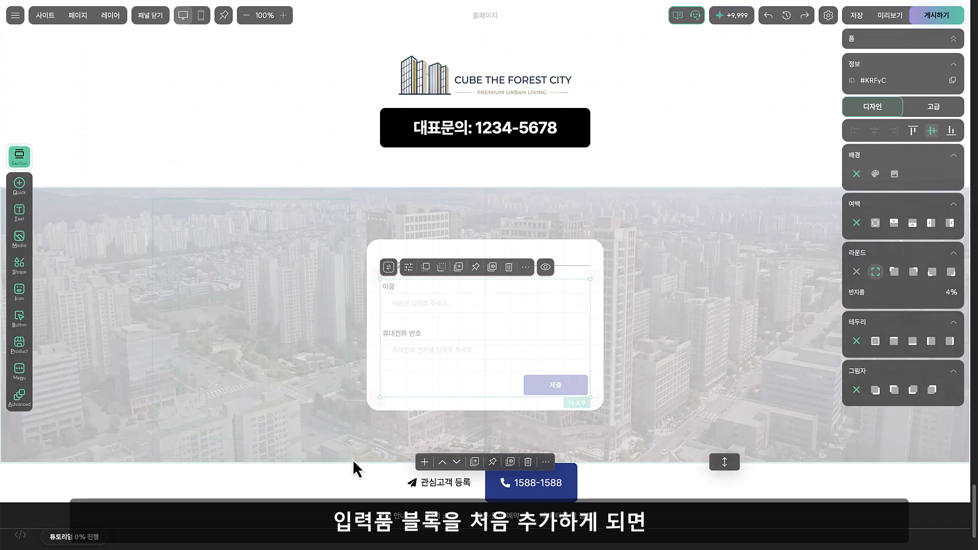
left_click(353, 459)
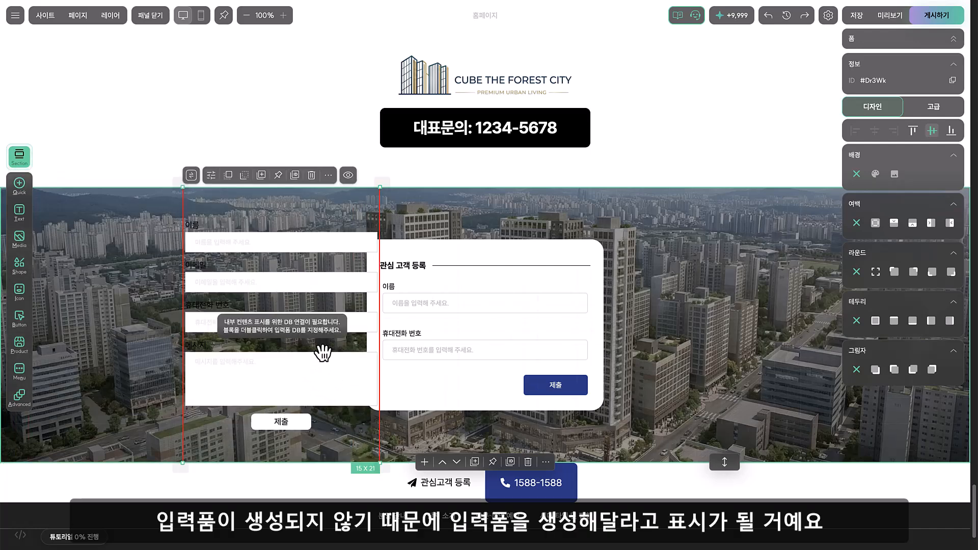
left_click_drag(322, 352, 310, 349)
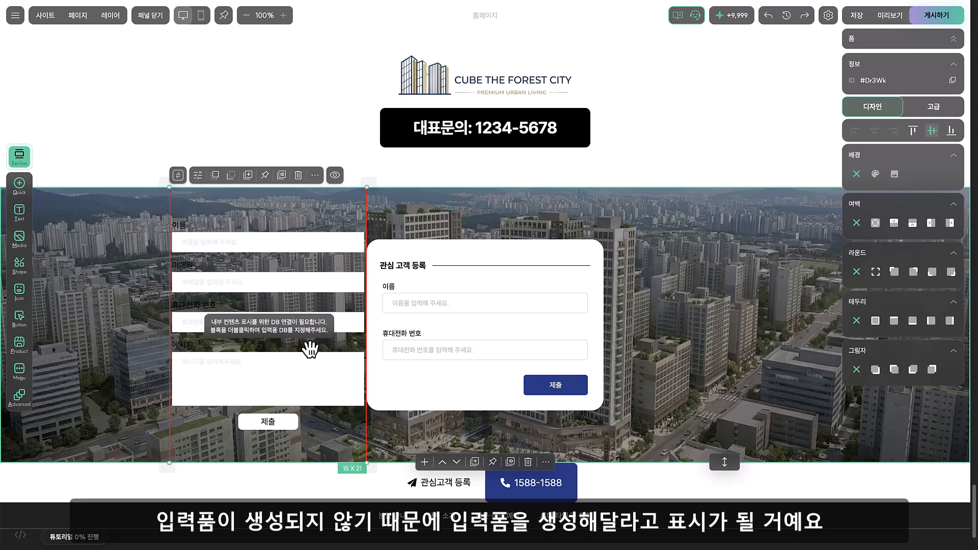
Link the added form block to the existing 입력폼 (AI) database in its detailed settings
left_click(201, 182)
left_click_drag(515, 178, 482, 184)
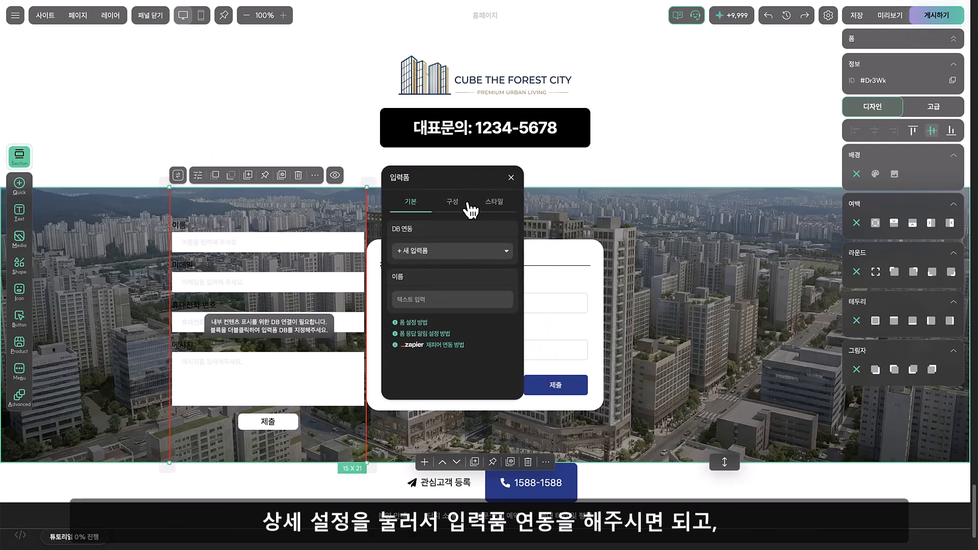
left_click(453, 250)
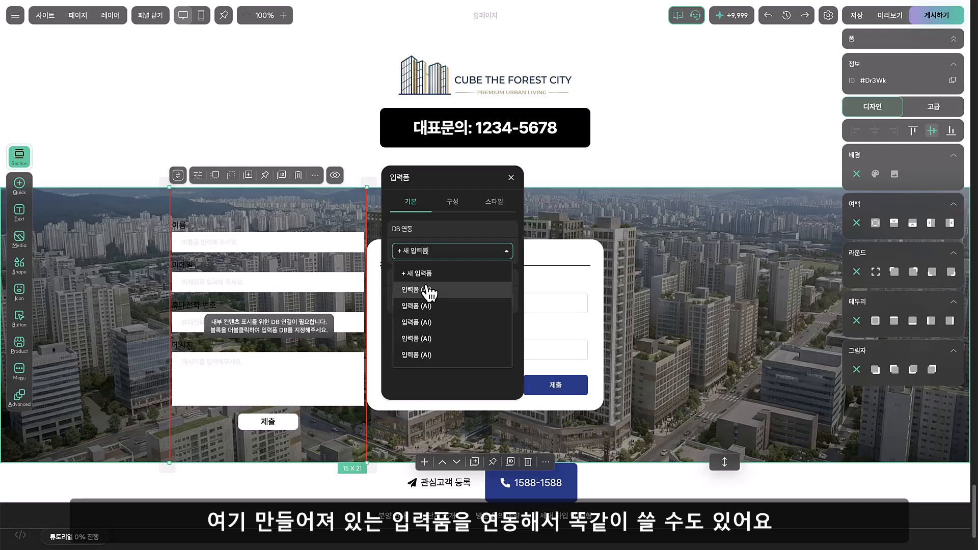
left_click(428, 294)
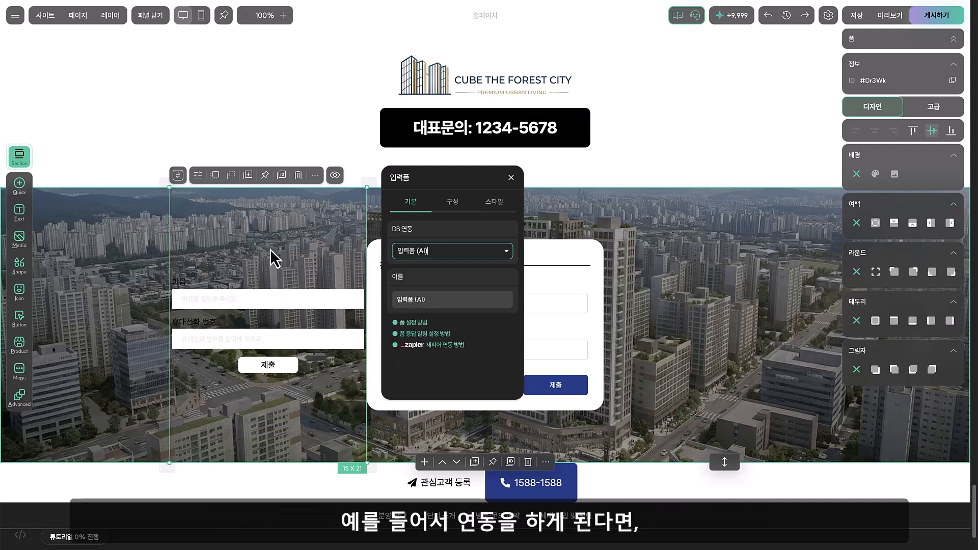
left_click(590, 266)
Compare the linked form block with the original registration form and delete the added block
left_click(530, 337)
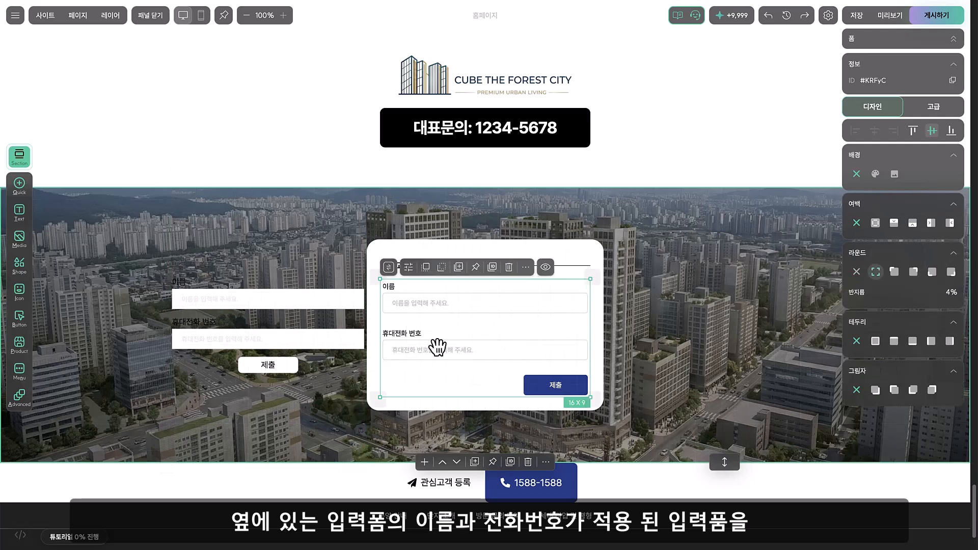
left_click(296, 331)
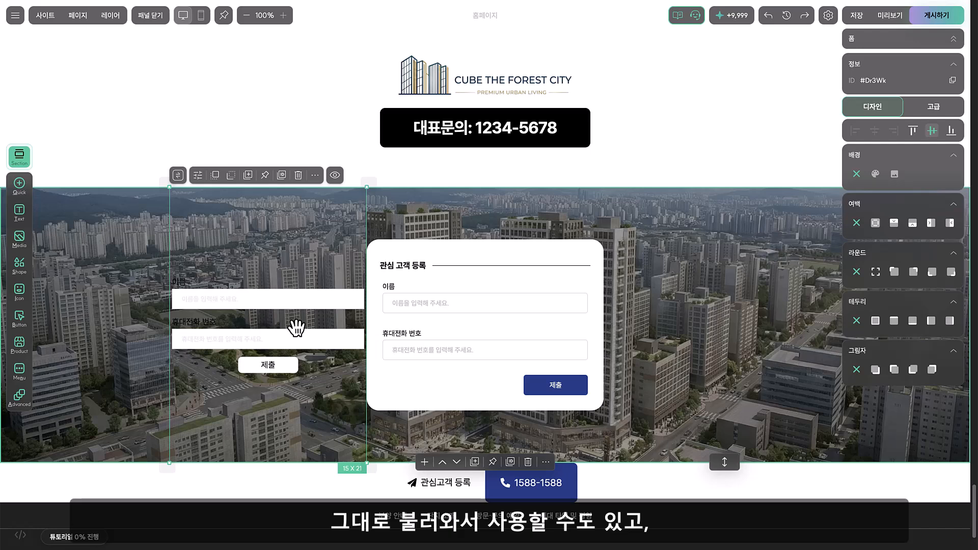
key("Delete")
Add a fresh 14 × 21 input form block left of the registration form in the cityscape section
left_click(19, 319)
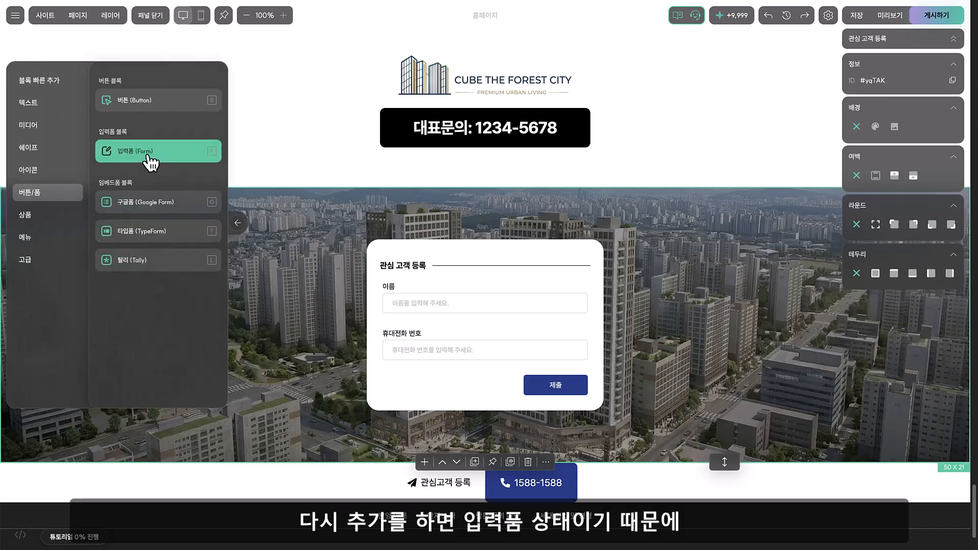
left_click(148, 154)
left_click(347, 451)
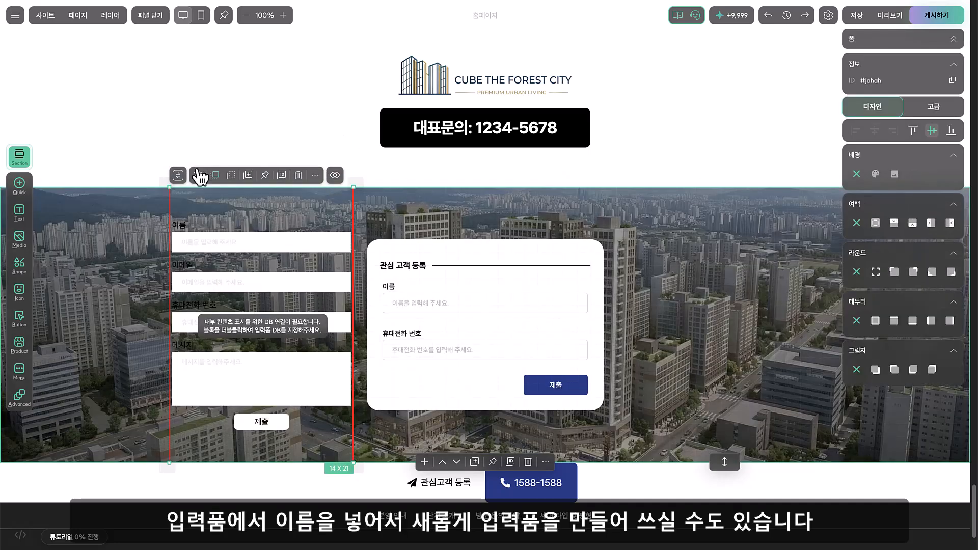
Create a new form database named 관심 고객 등록 for the added form block
left_click(197, 175)
left_click(448, 294)
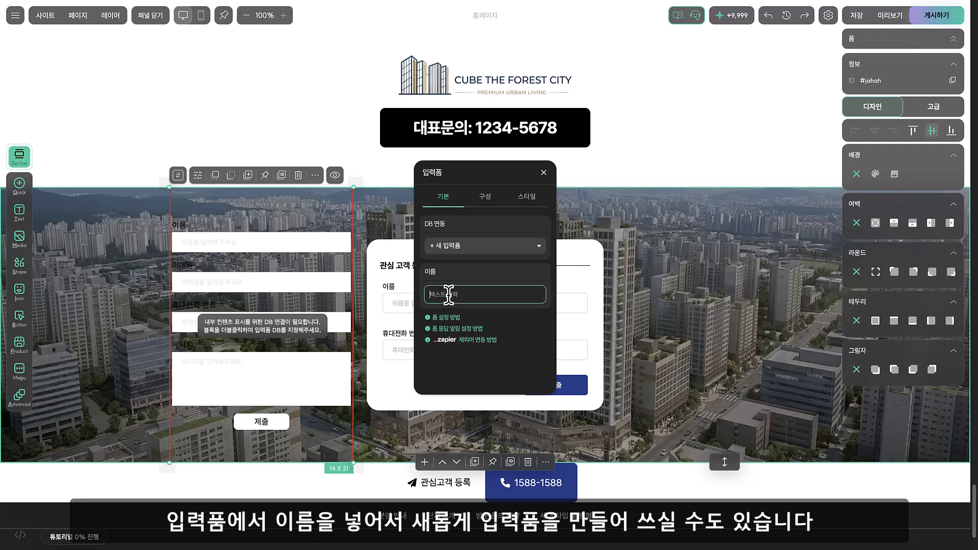
type("관시")
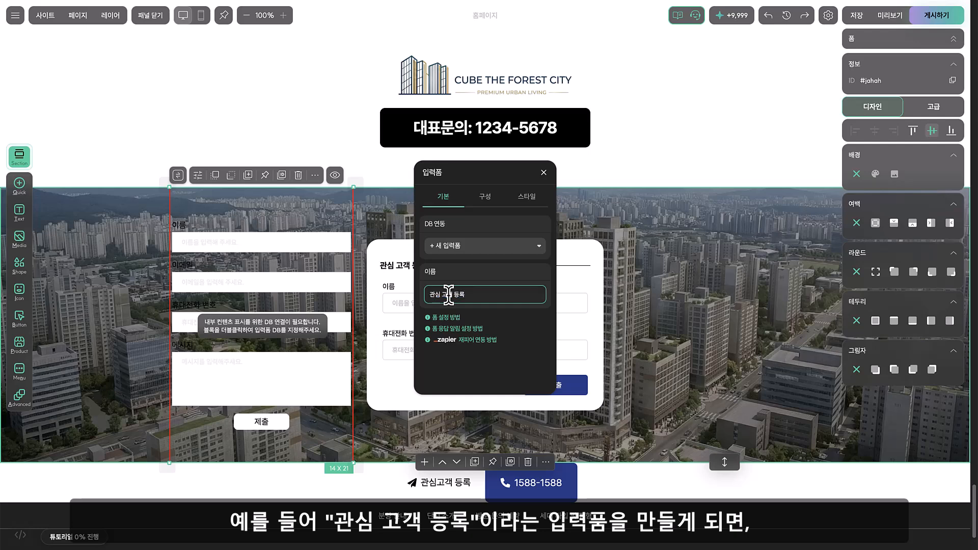
key("Return")
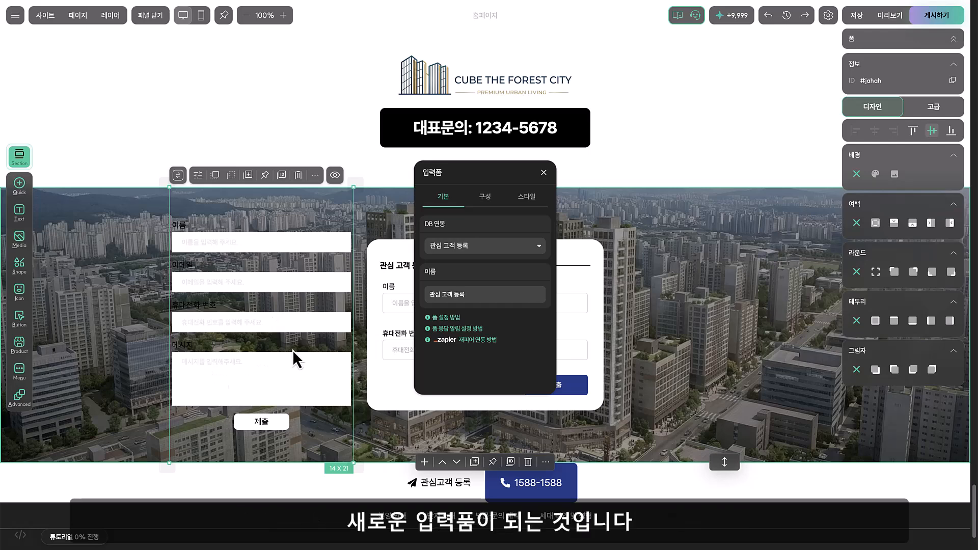
Try adding a 날짜/시간 field to the new form's composition and remove that field again
left_click(484, 199)
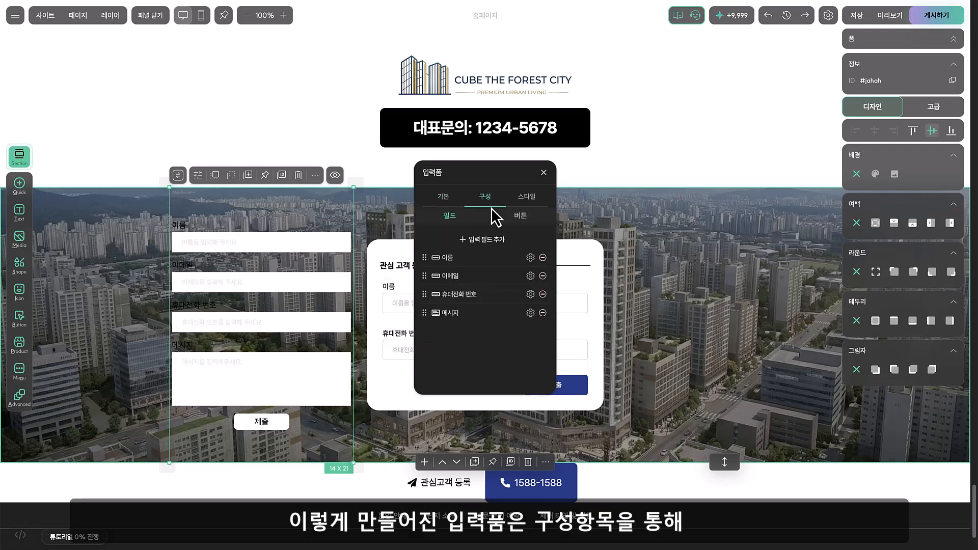
left_click(494, 240)
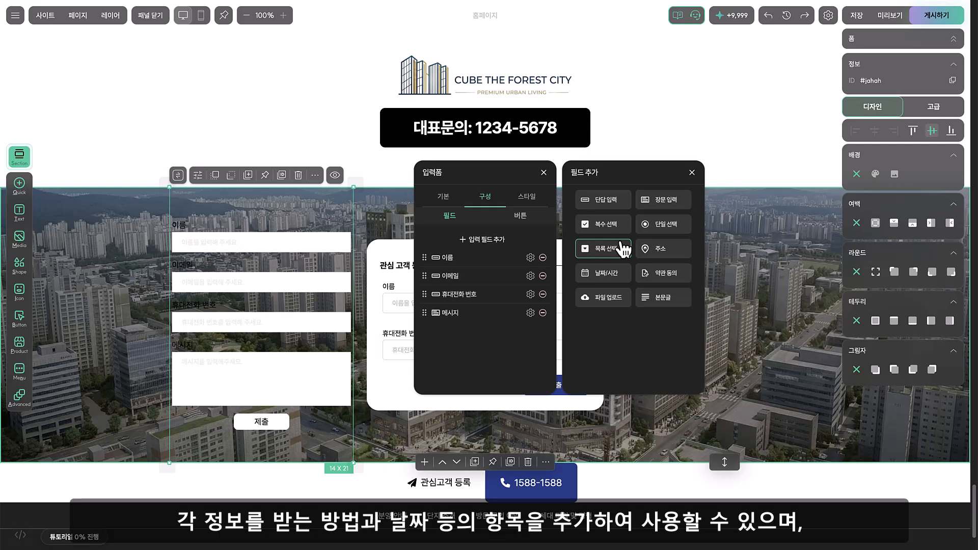
left_click(622, 283)
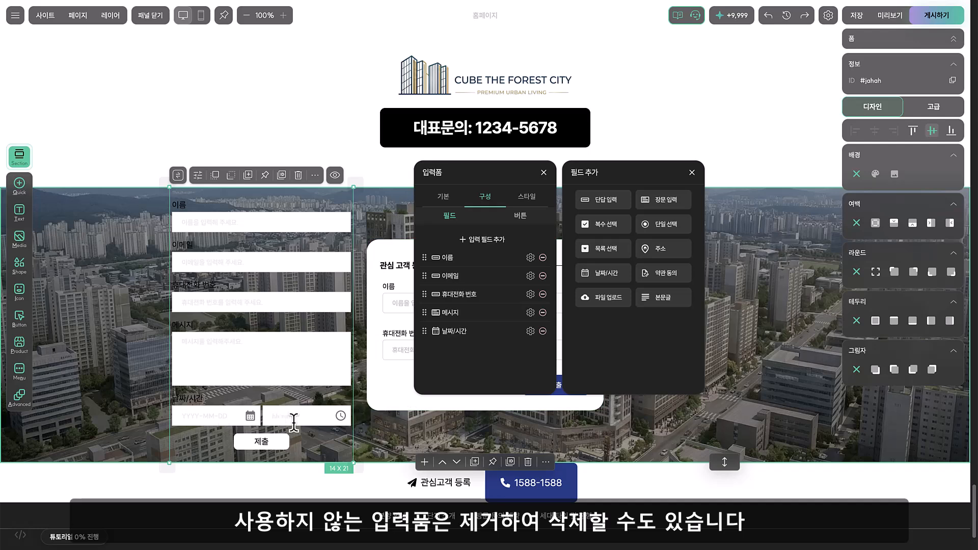
left_click(542, 331)
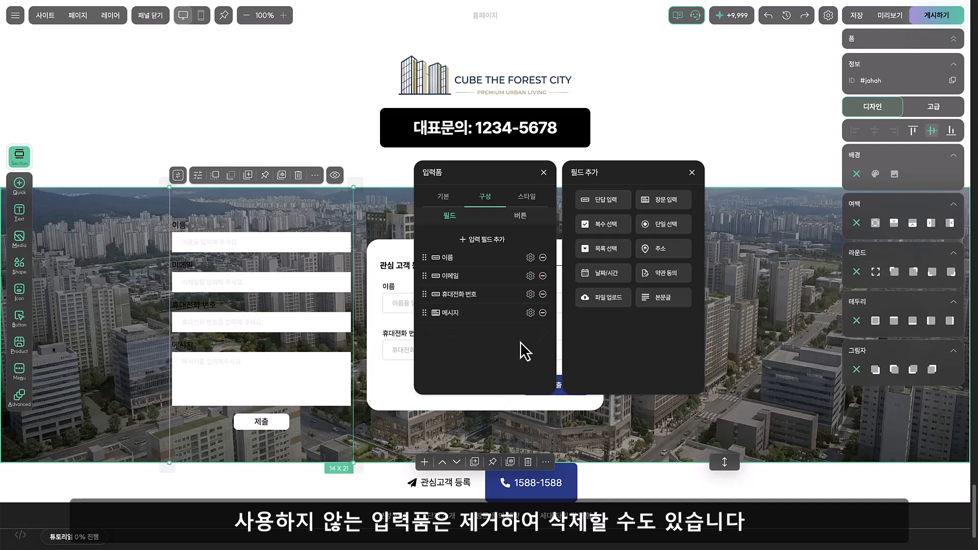
Close the input form settings and delete the added form block beside the registration form
left_click(543, 174)
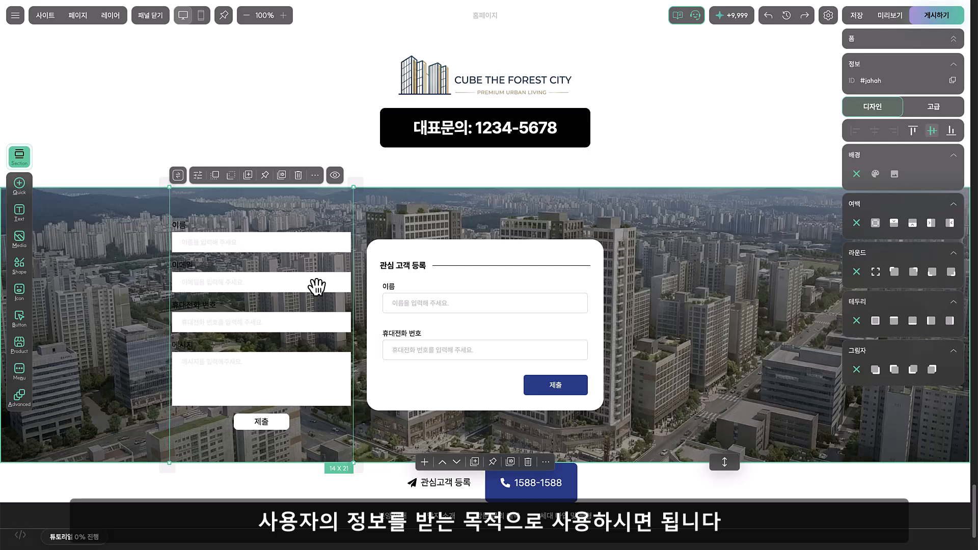
key("Delete")
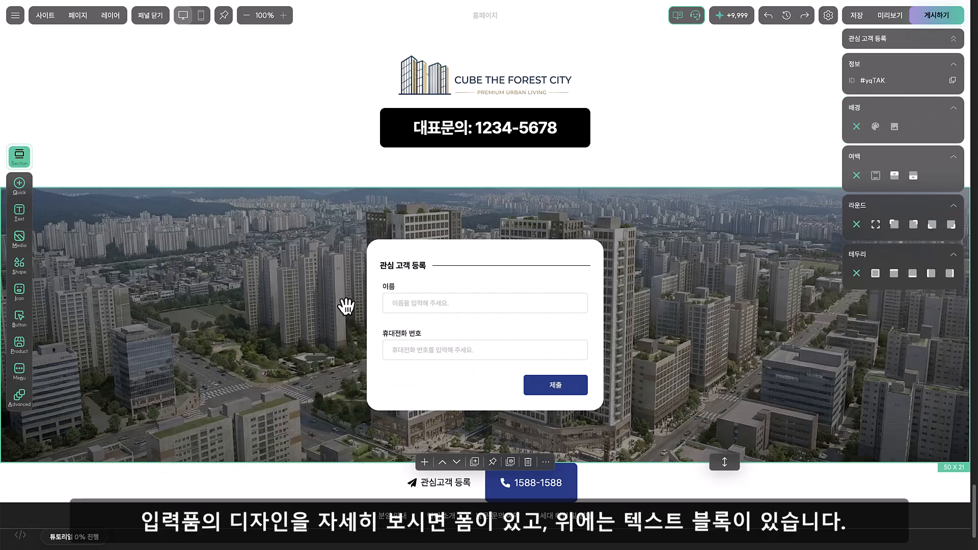
Examine how the registration form sits on its white background shape and how the 대표문의 text block is placed directly on its section
left_click(437, 325)
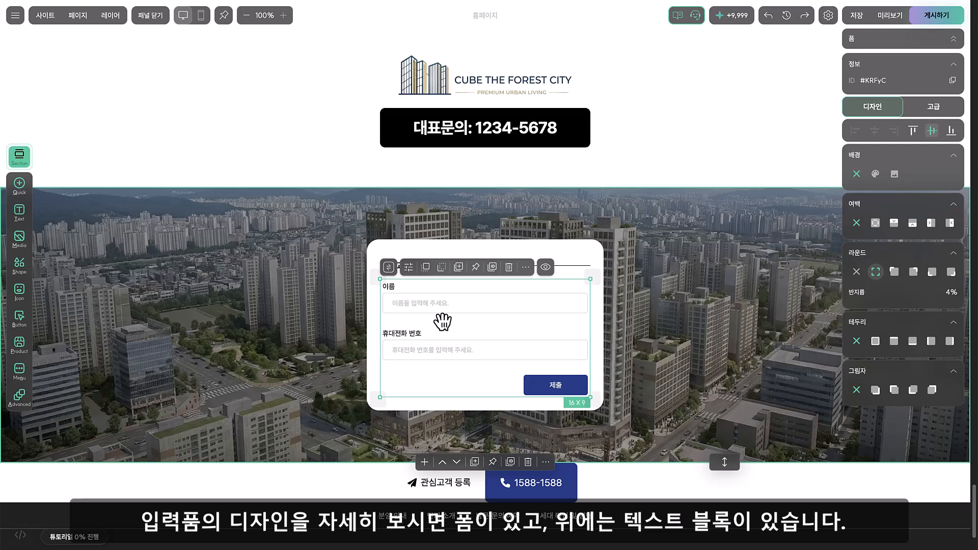
left_click(449, 252)
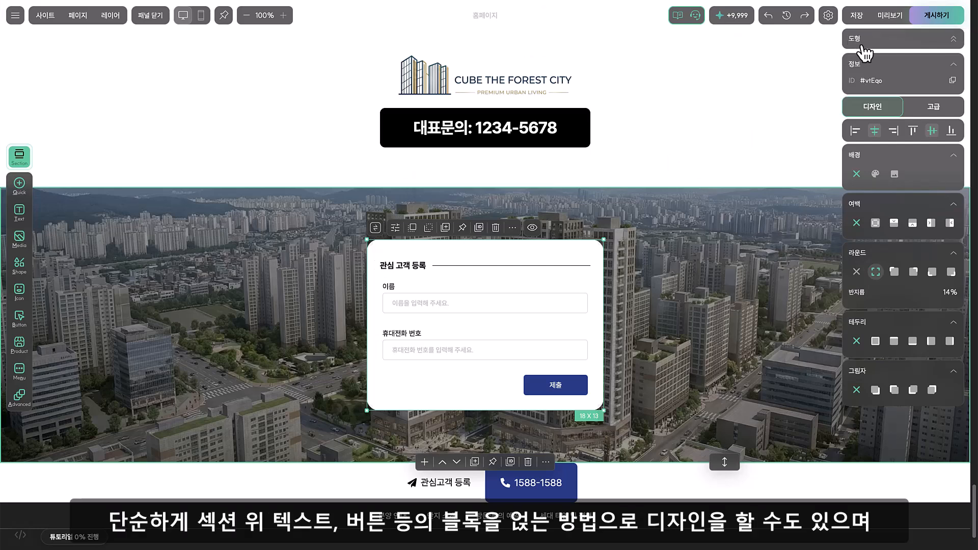
left_click(713, 147)
scroll(713, 149, "up", 5)
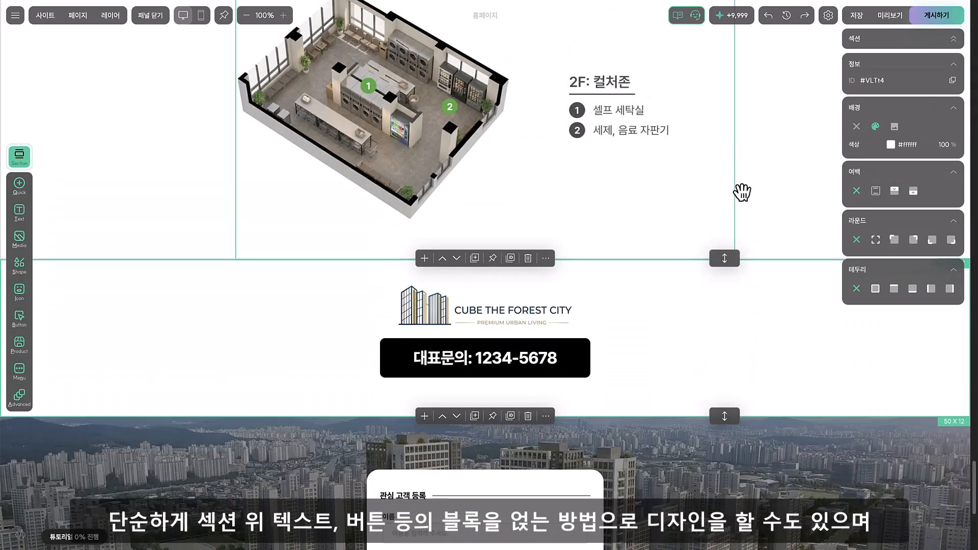
left_click(534, 373)
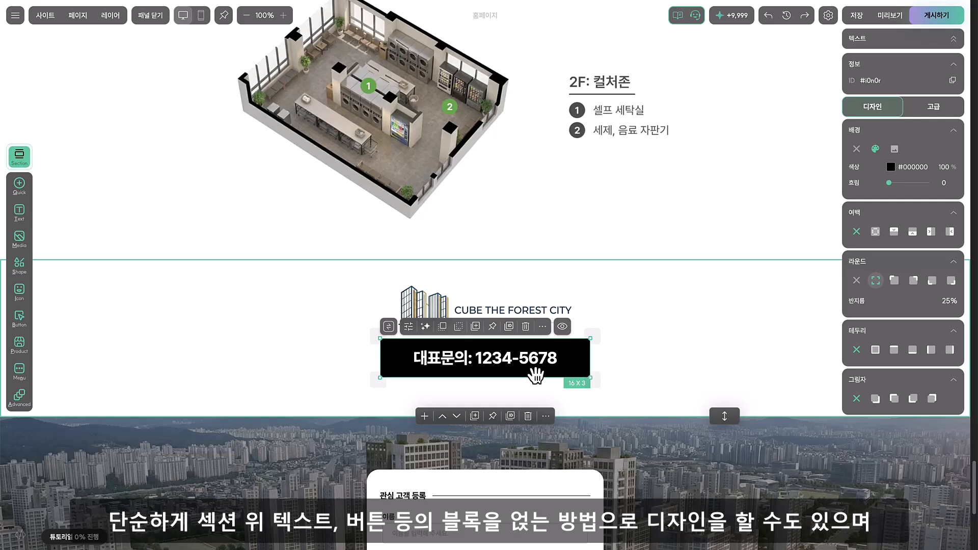
scroll(513, 391, "down", 4)
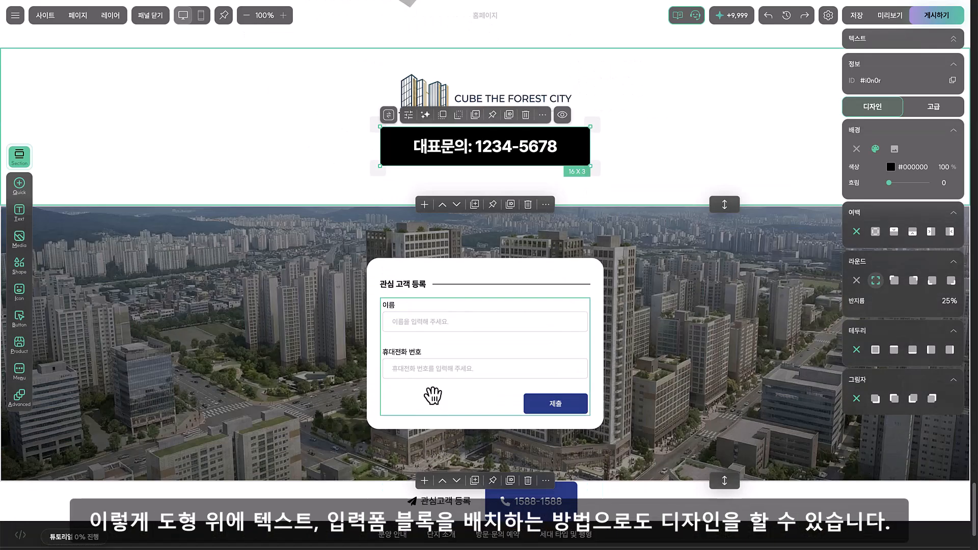
Move the registration form and its white background shape apart to show the layering, and return both to their original places
left_click_drag(437, 395, 645, 394)
left_click_drag(408, 356, 224, 359)
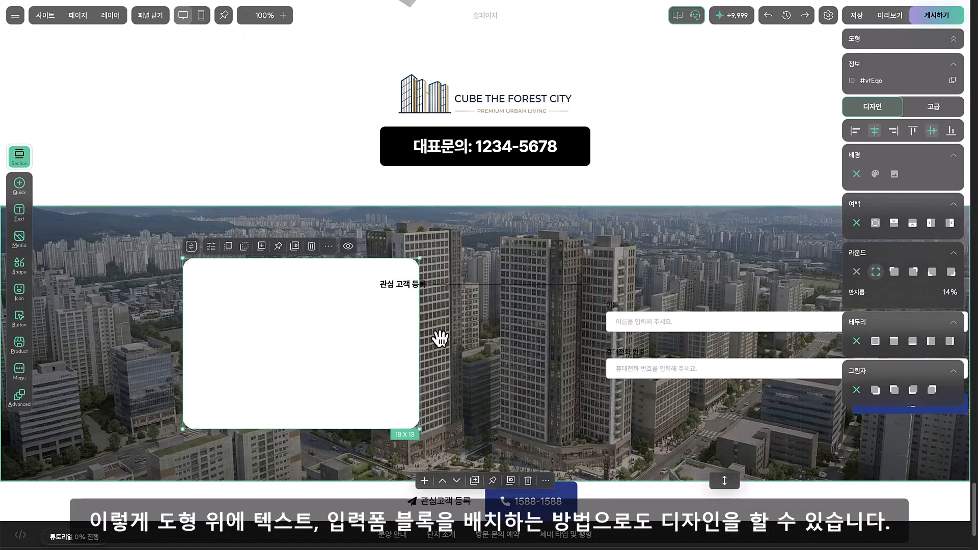
left_click(417, 291)
left_click_drag(340, 336, 525, 350)
left_click_drag(703, 376, 476, 377)
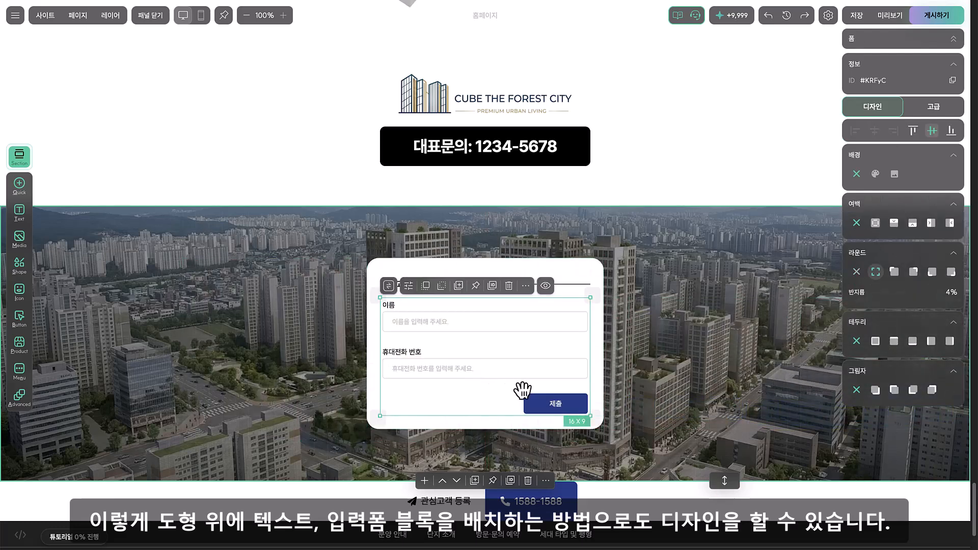
Select the dark footer section at the end of the page, below the cityscape registration section
left_click(309, 379)
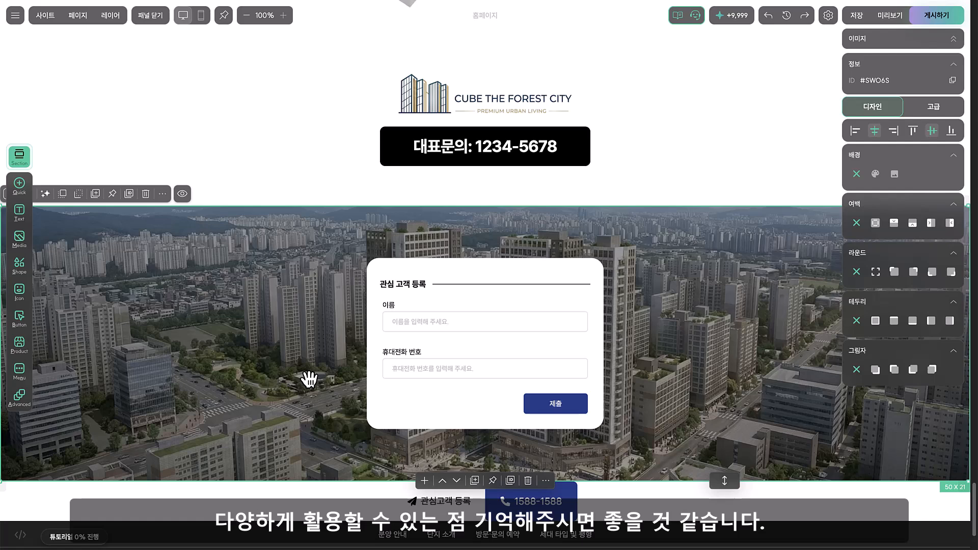
left_click(297, 185)
left_click(316, 321)
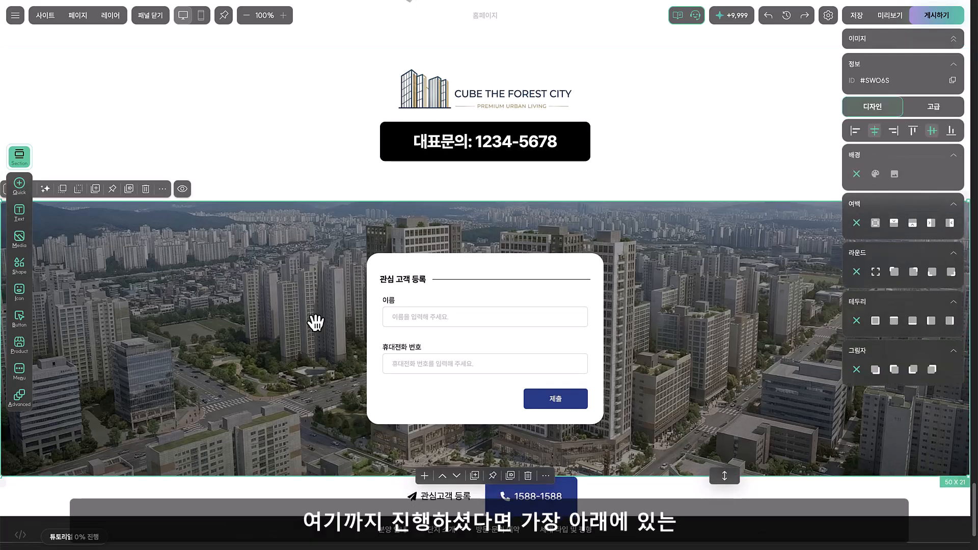
scroll(315, 322, "down", 3)
left_click(256, 409)
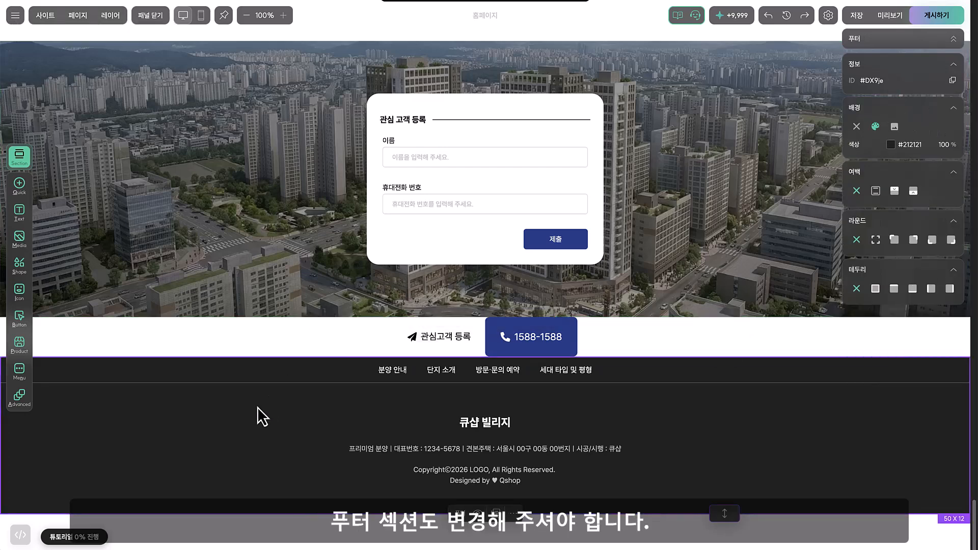
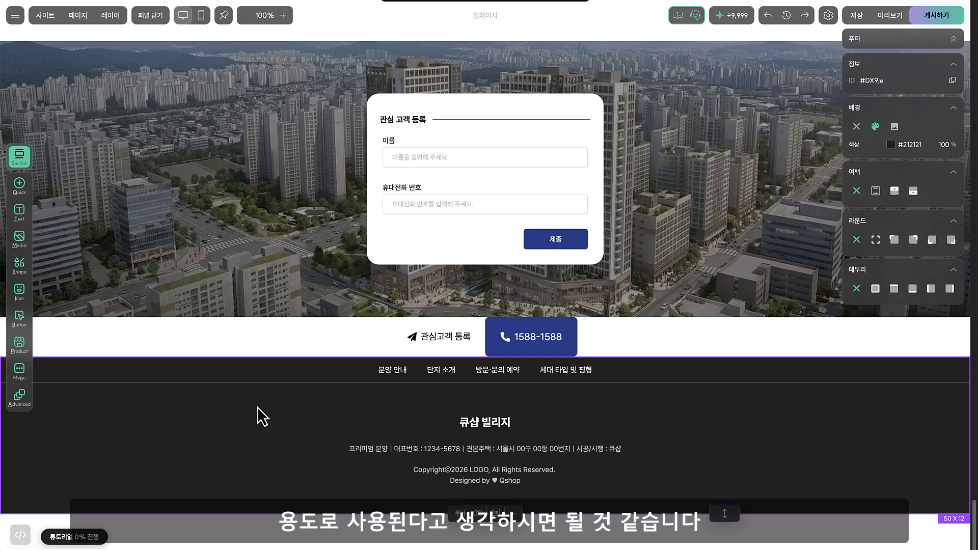
Open the footer's company information text for editing and leave it as is
left_click(387, 448)
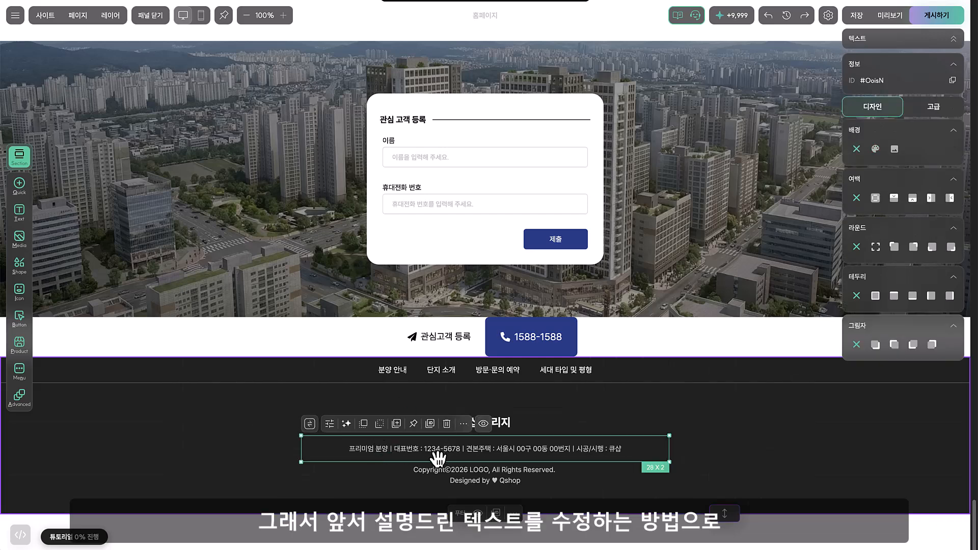
double_click(388, 450)
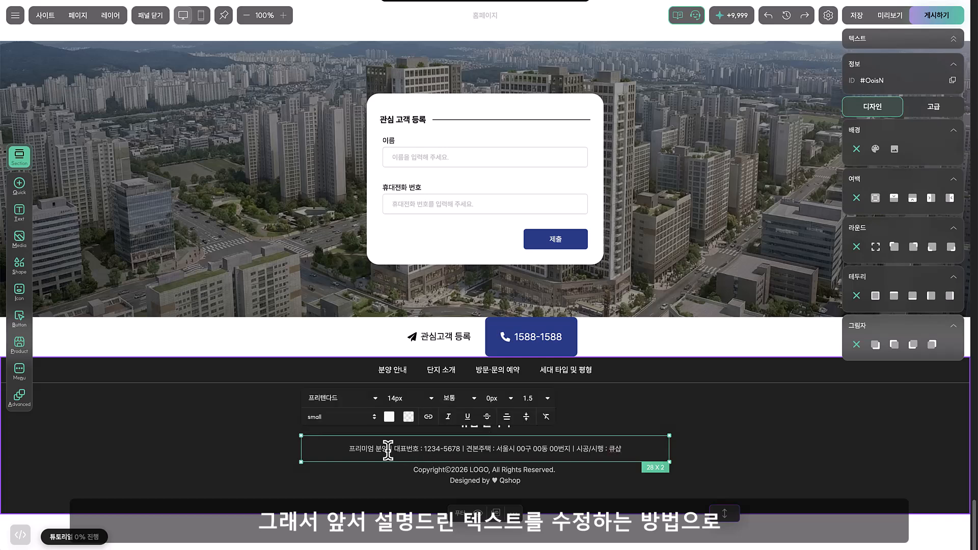
left_click(721, 460)
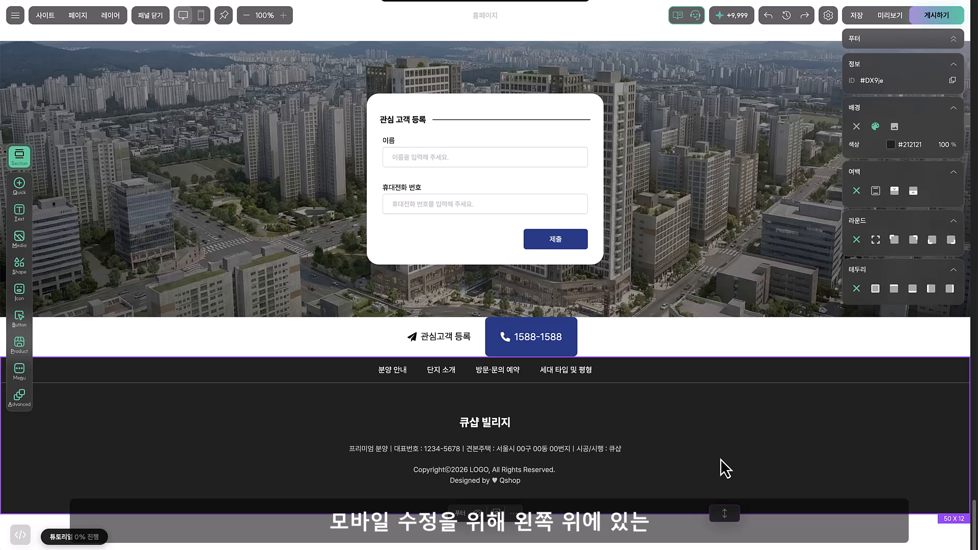
Switch to the mobile editor and bring the header section with its hidden mobile content into view
left_click(202, 16)
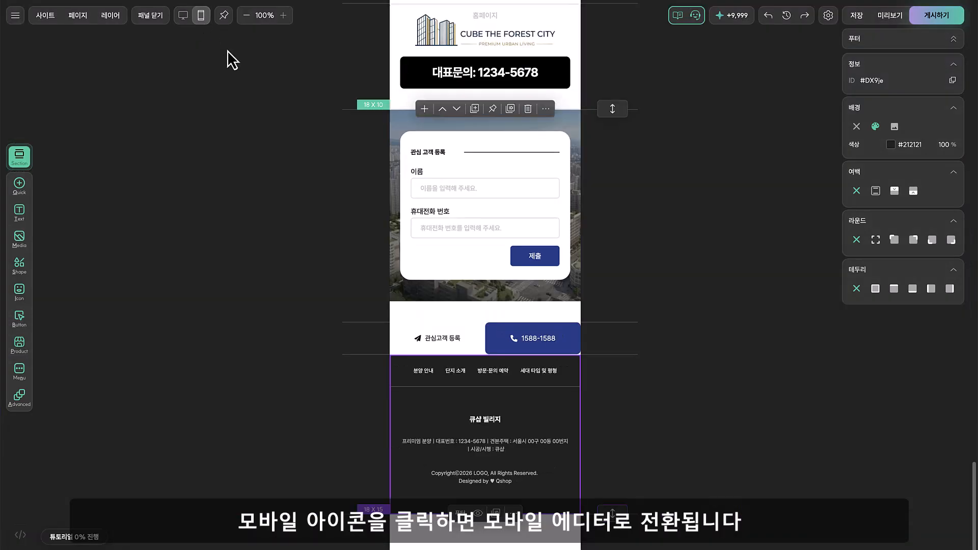
scroll(239, 163, "down", 10)
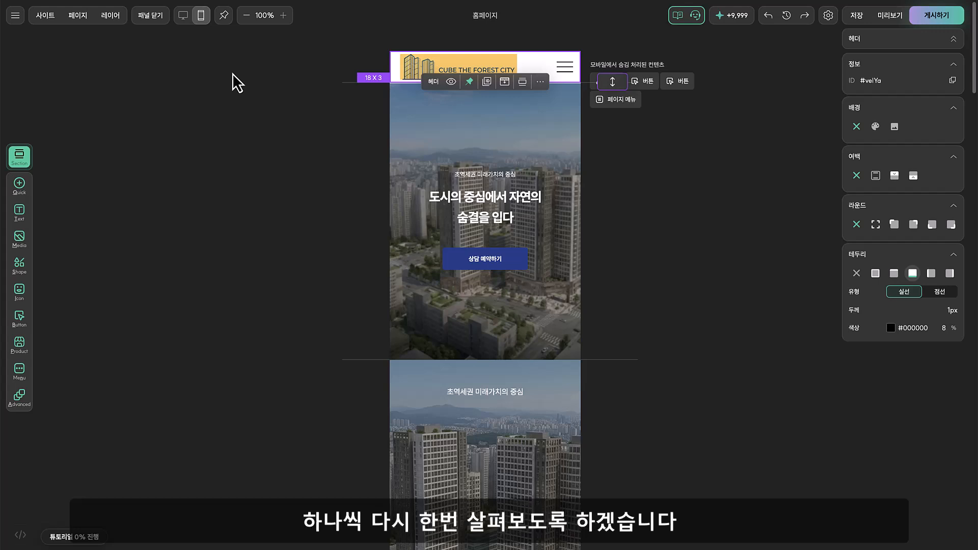
left_click(604, 32)
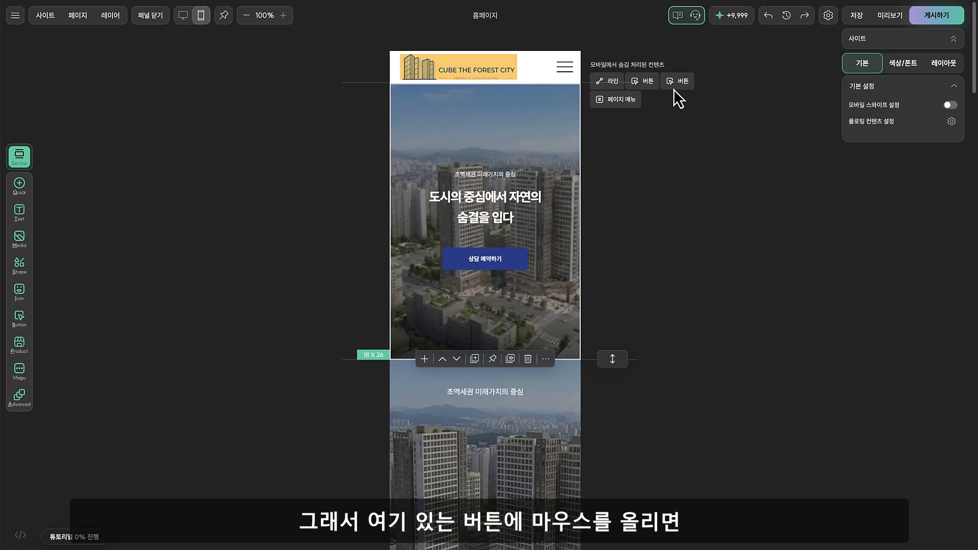
Reveal the hidden 관심고객 등록 button in the mobile header, and hide it again, shrinking the header back to 18 x 3
mouse_move(683, 87)
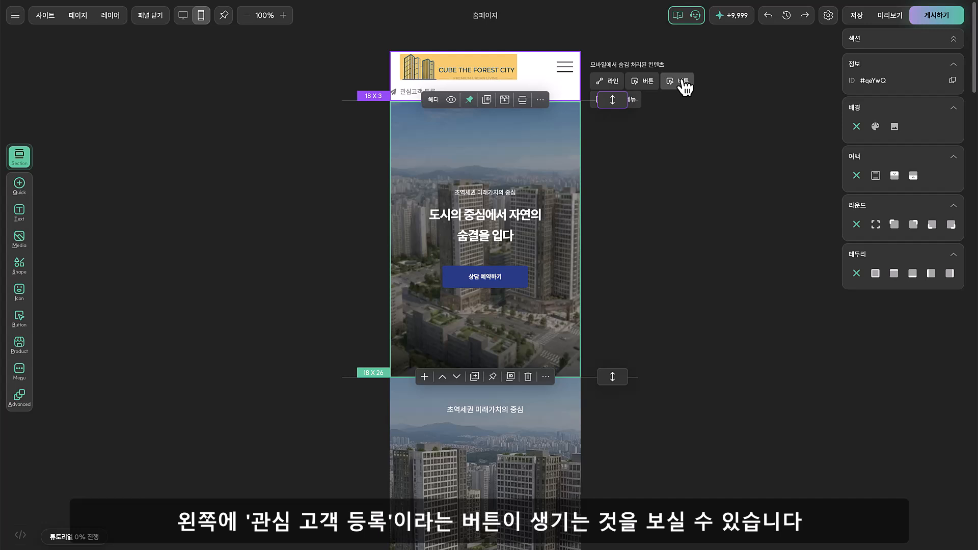
left_click(682, 86)
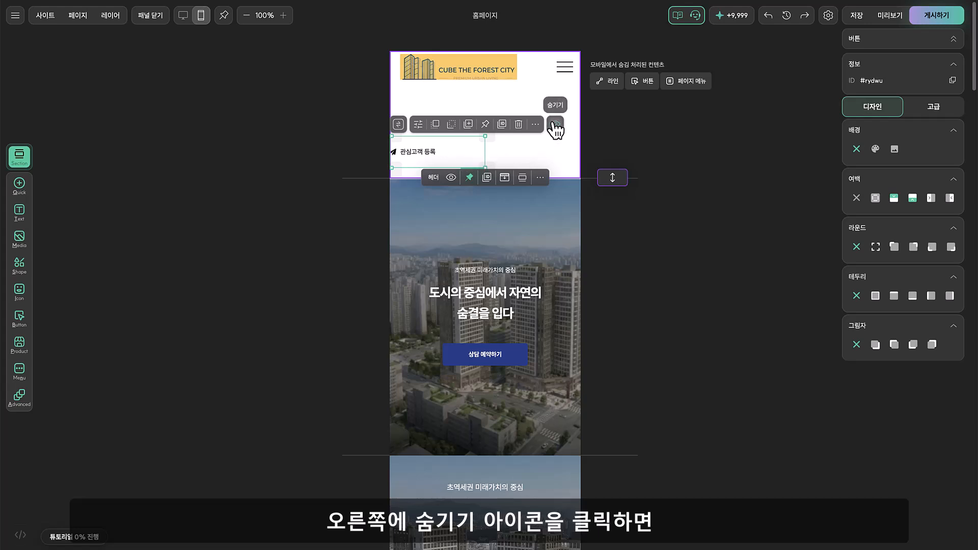
left_click(556, 130)
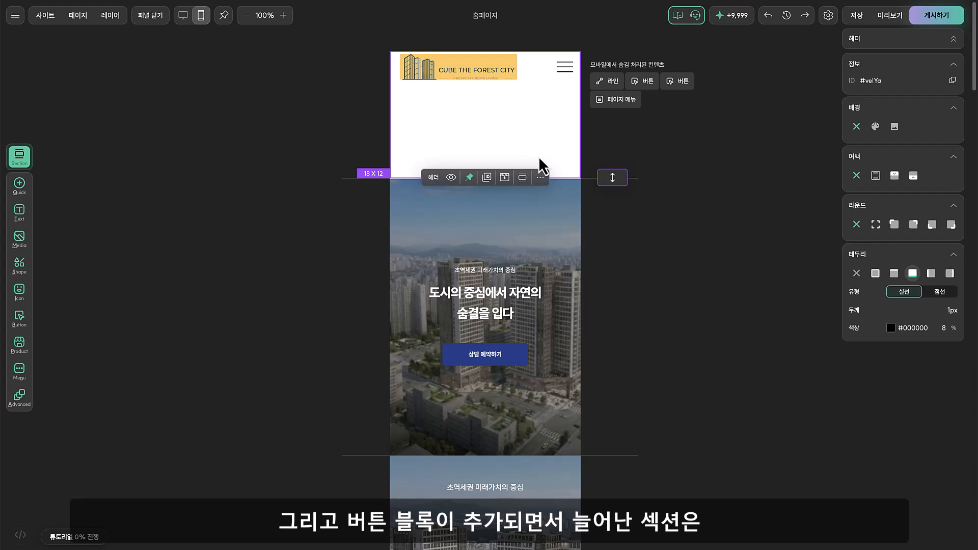
left_click_drag(617, 183, 617, 87)
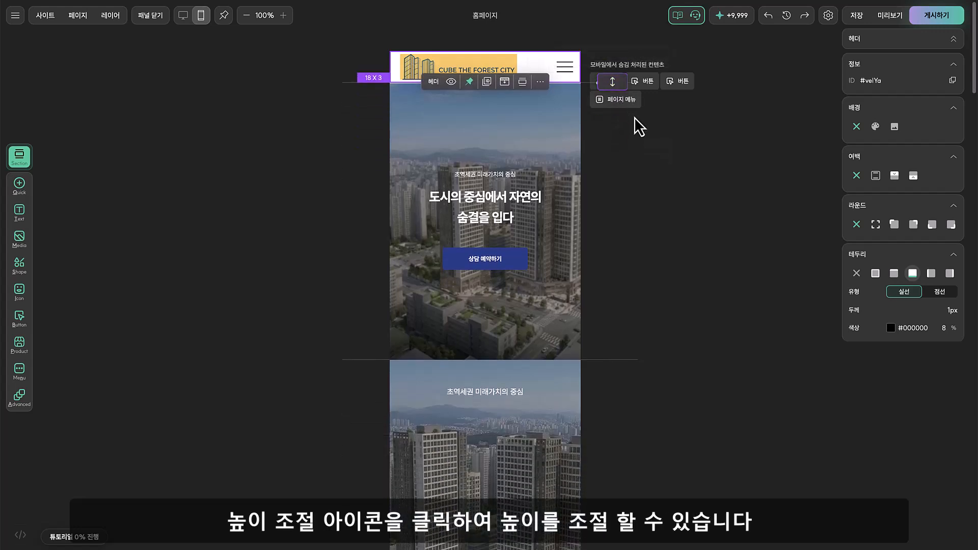
Move the first hero section's subtitle, headline and 상담 예약하기 button together up near the section's upper edge
left_click(557, 137)
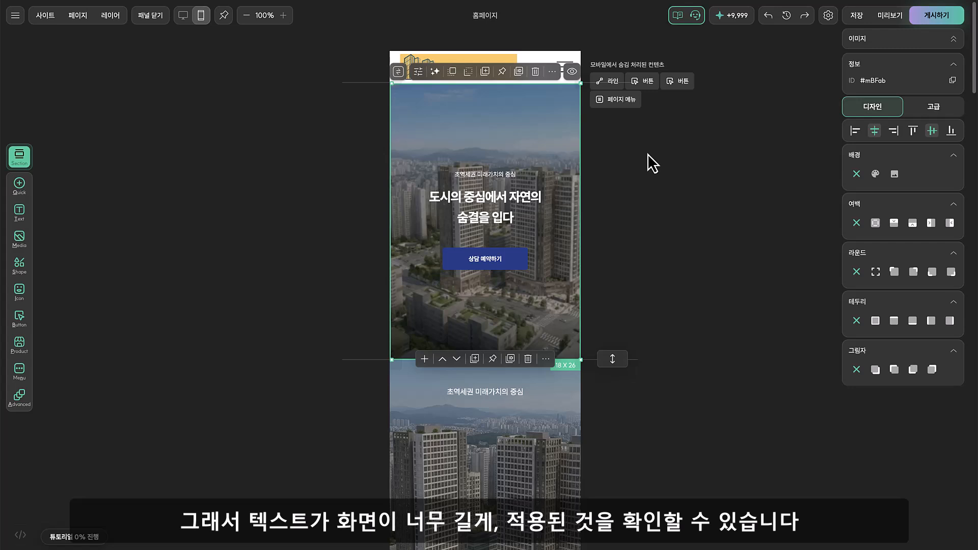
left_click(495, 176)
left_click(491, 256, "shift")
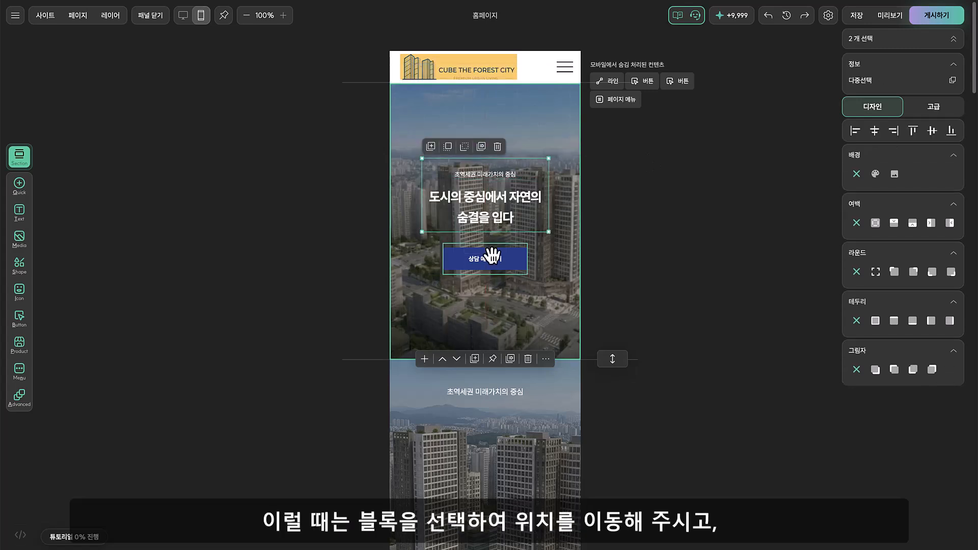
left_click(491, 257, "shift")
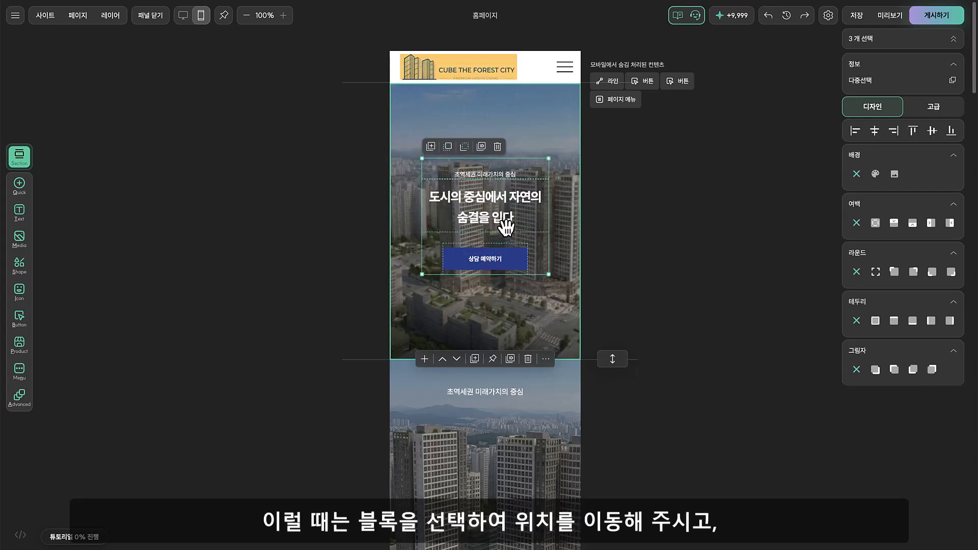
left_click_drag(505, 224, 503, 161)
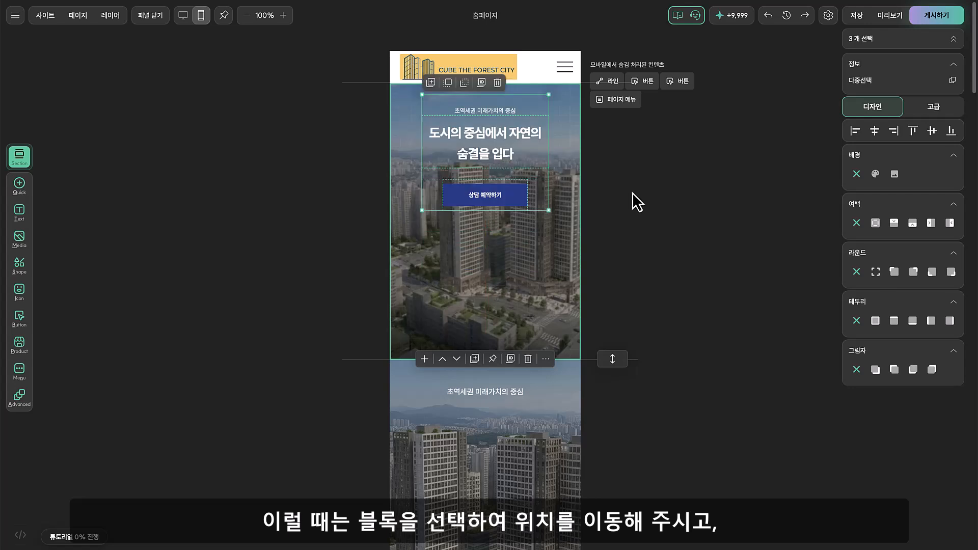
Try to reduce the first hero section's height without resizing its image block
left_click(631, 193)
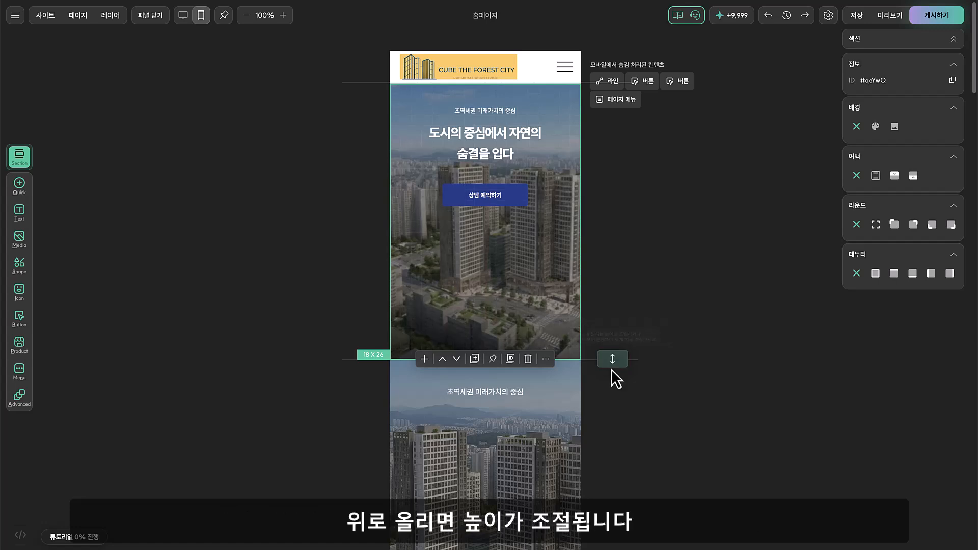
left_click_drag(612, 359, 620, 368)
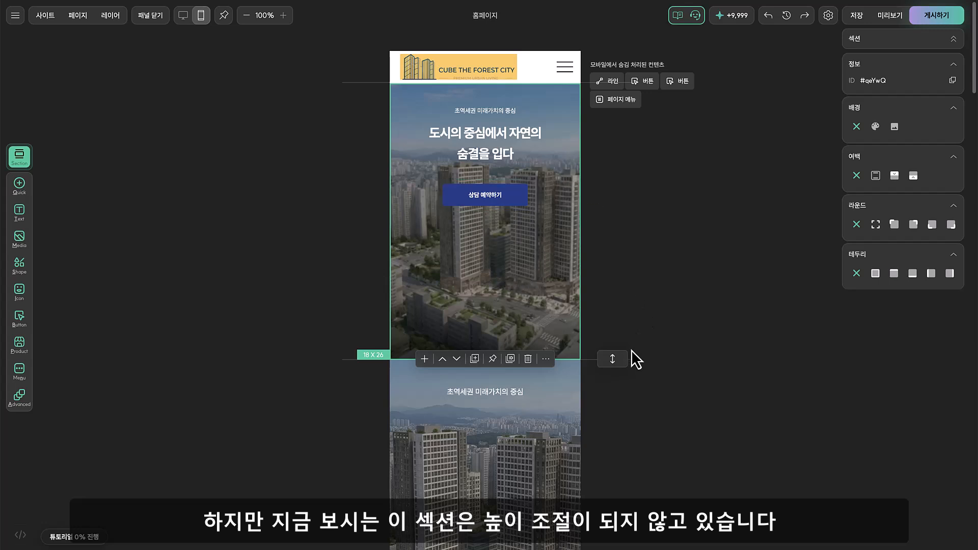
left_click_drag(613, 358, 614, 345)
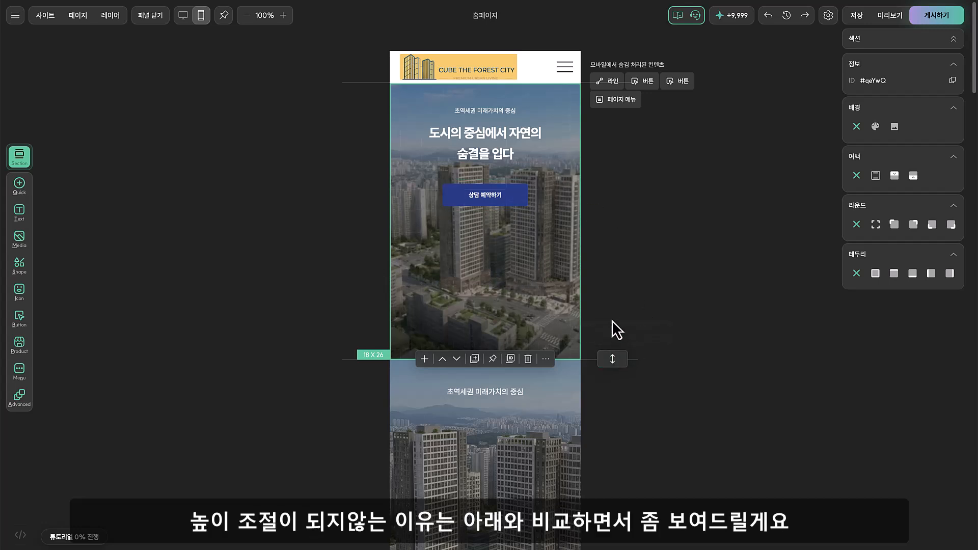
Bring the second hero section's subtitle, headline and button closer together and reduce the section to 18 x 18
scroll(624, 310, "down", 4)
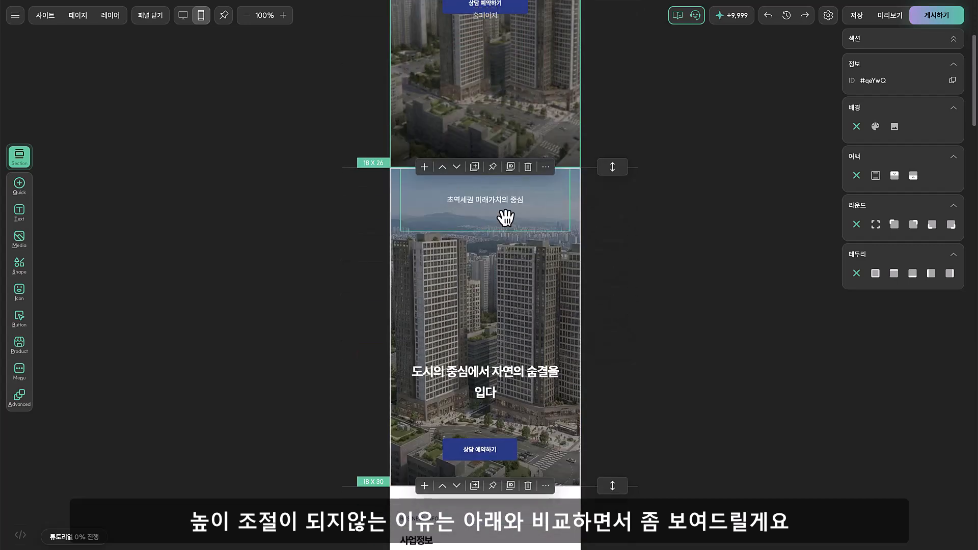
left_click_drag(504, 211, 498, 226)
left_click_drag(497, 362, 497, 254)
left_click_drag(489, 446, 499, 334)
left_click(627, 411)
left_click_drag(614, 485, 624, 371)
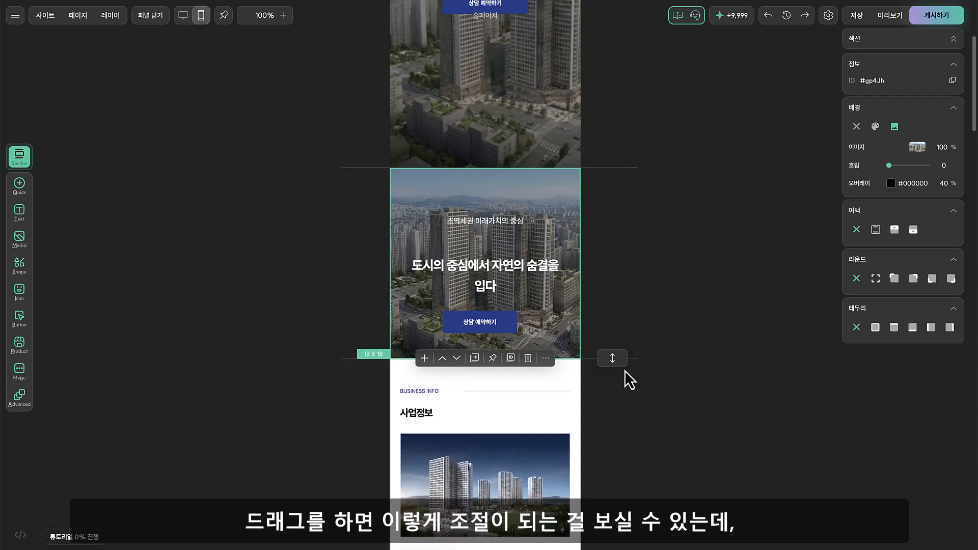
Compare the first hero section's image block with the second hero section's background image and their section height controls
scroll(647, 295, "up", 4)
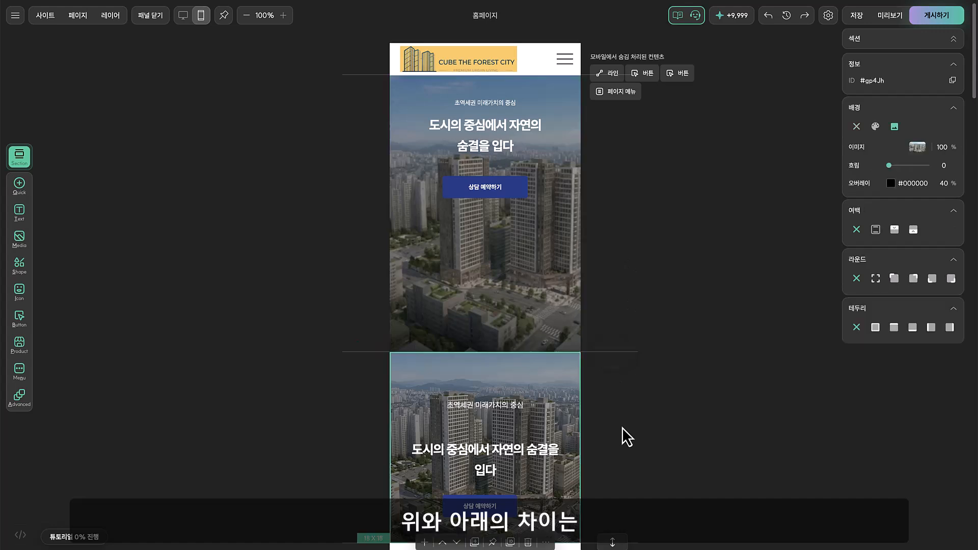
scroll(622, 427, "down", 1)
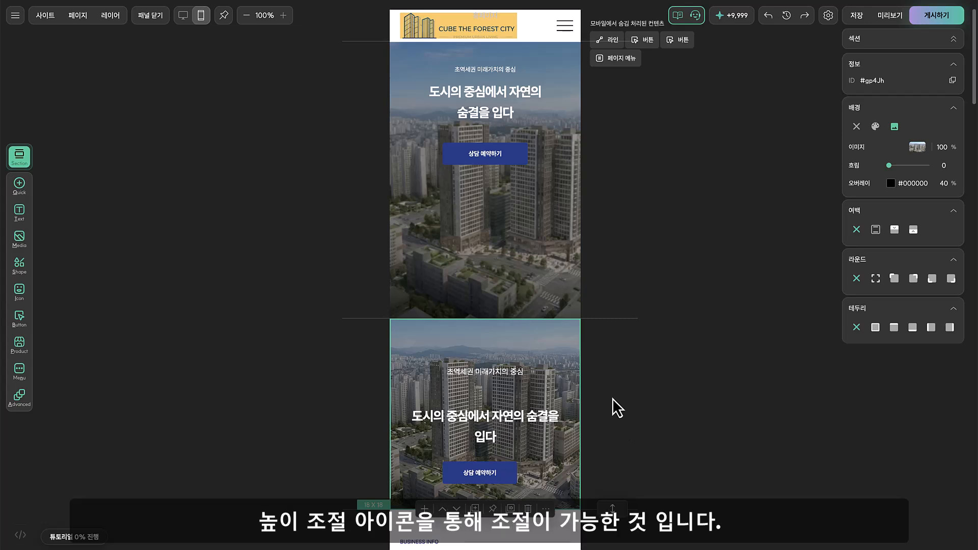
scroll(612, 399, "down", 1)
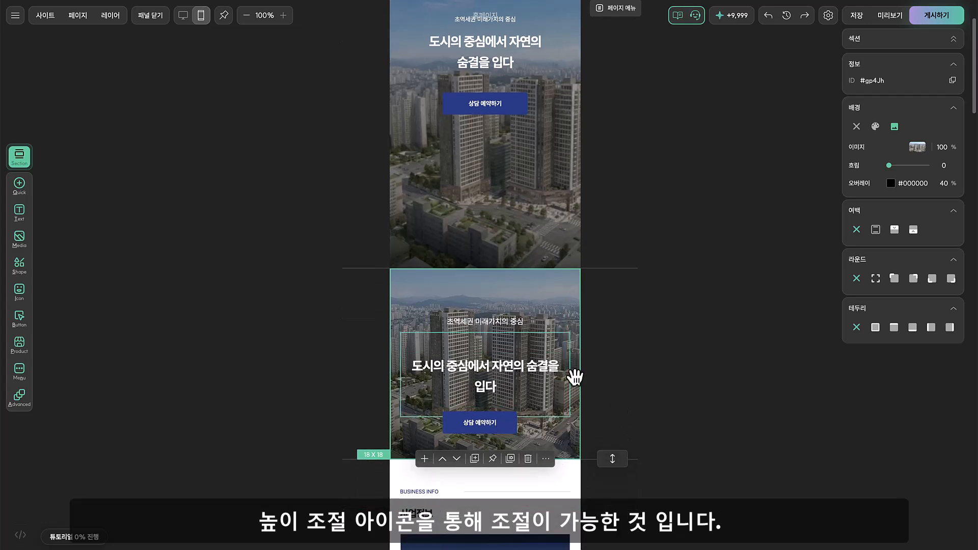
scroll(603, 417, "down", 1)
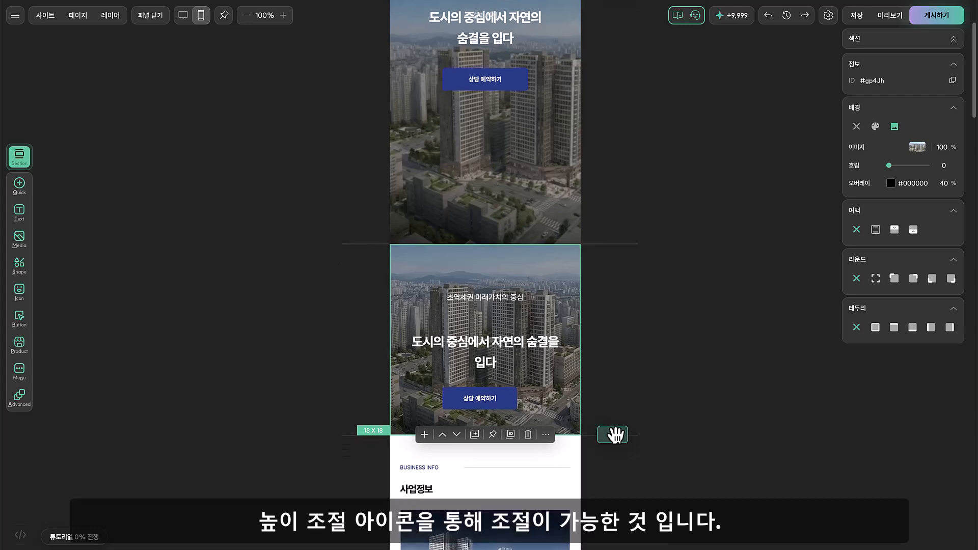
mouse_move(613, 434)
left_mouse_down()
mouse_move(614, 493)
mouse_move(609, 445)
left_mouse_up()
scroll(612, 433, "up", 5)
left_click(563, 323)
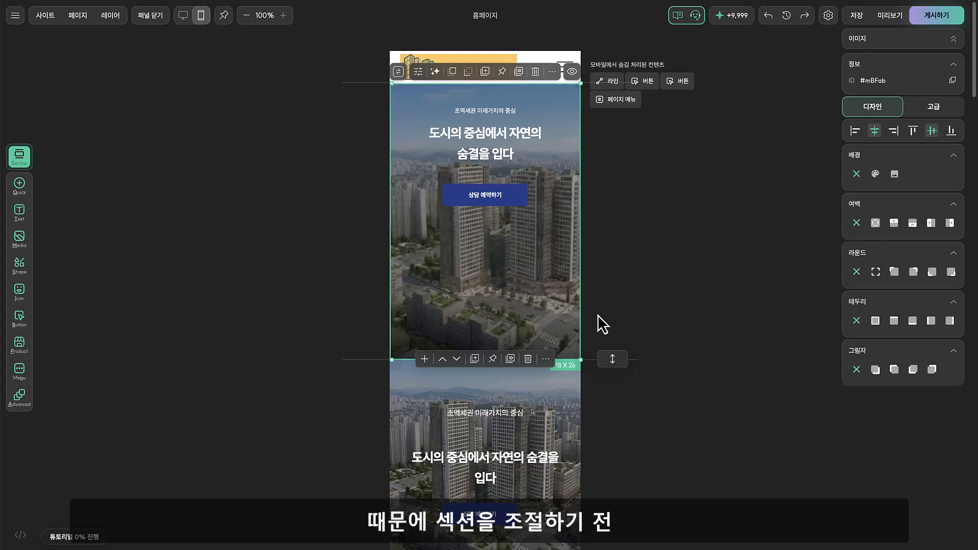
left_click(611, 359)
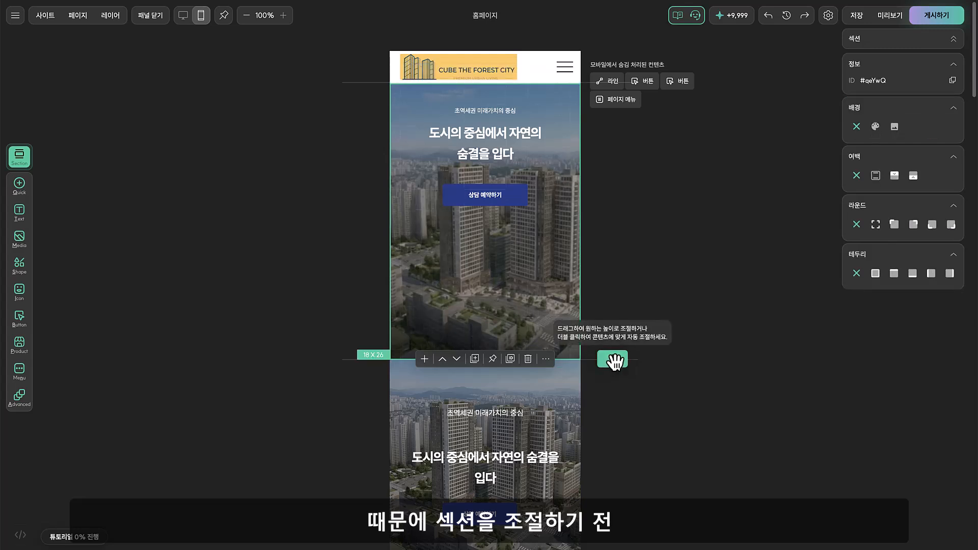
Shrink the first hero section's image block to 18 x 13 and reduce the section's height to match
left_click_drag(613, 359, 612, 443)
left_click(526, 335)
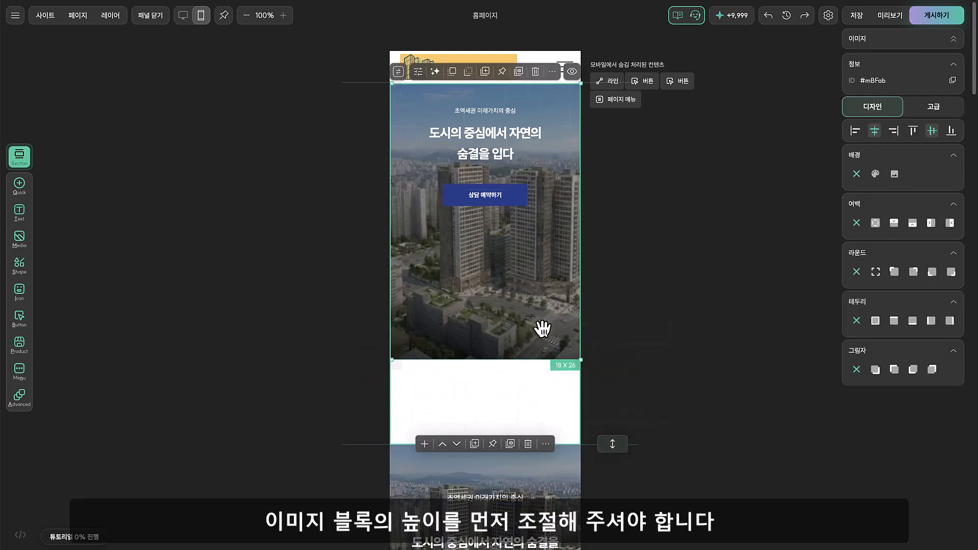
left_click_drag(537, 361, 539, 234)
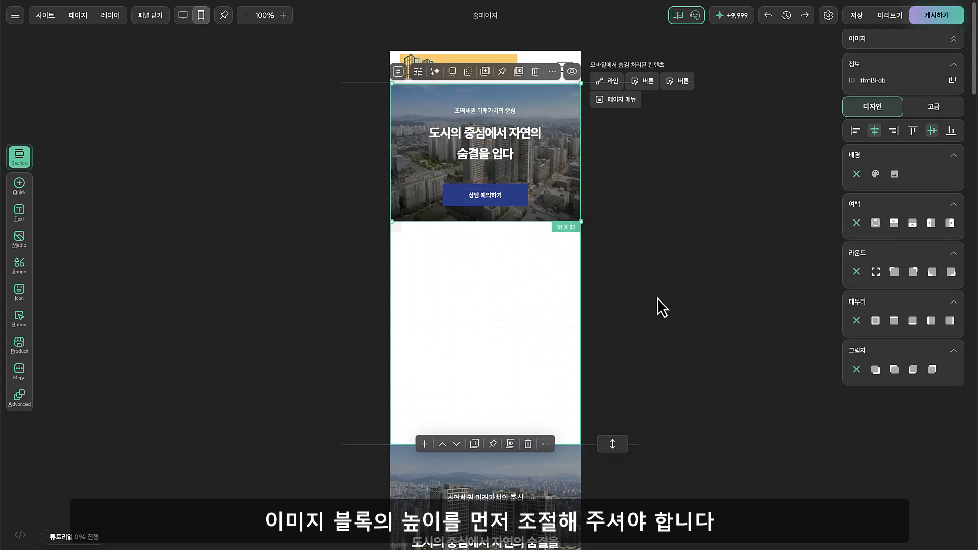
left_click_drag(612, 444, 617, 224)
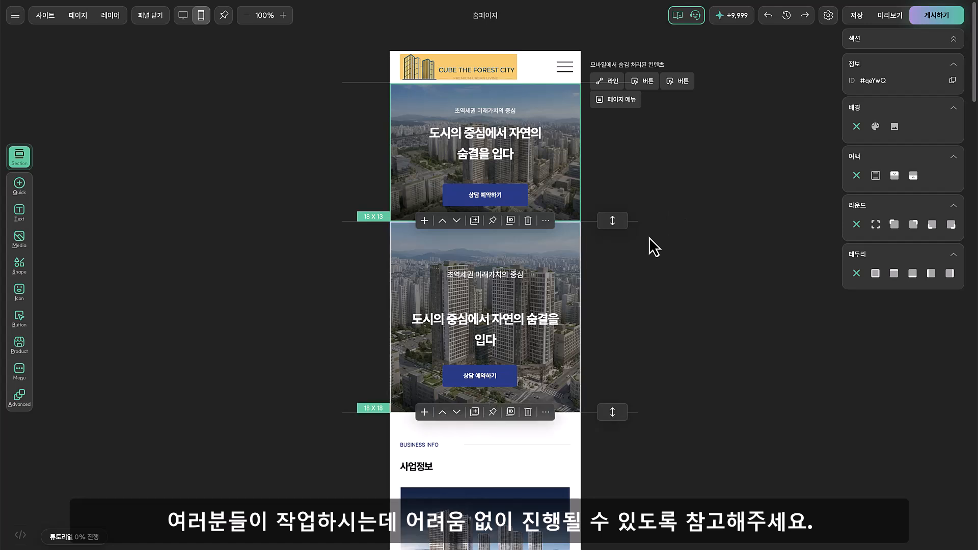
Review the second hero section's mobile blocks, check its desktop layout and return to the mobile editor
scroll(653, 245, "down", 1)
left_click(669, 258)
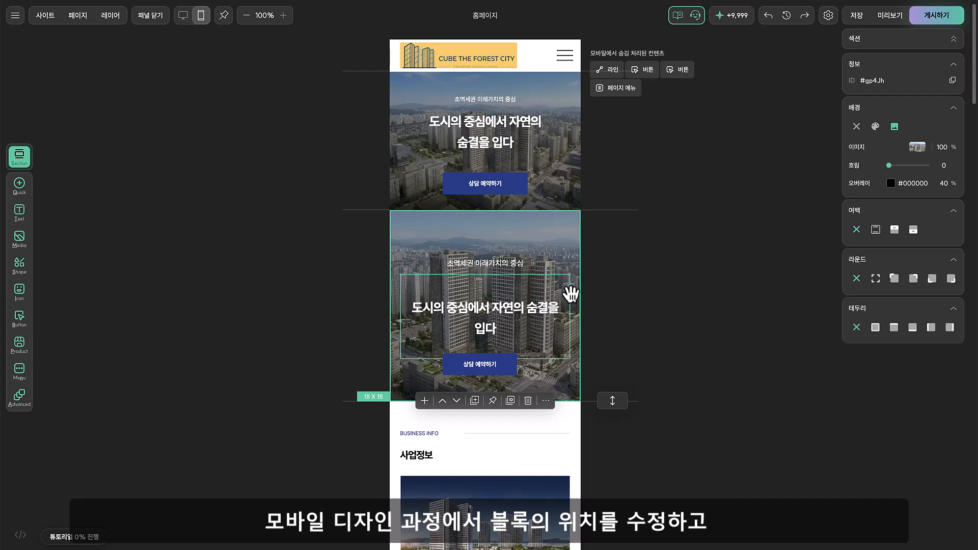
left_click(502, 273)
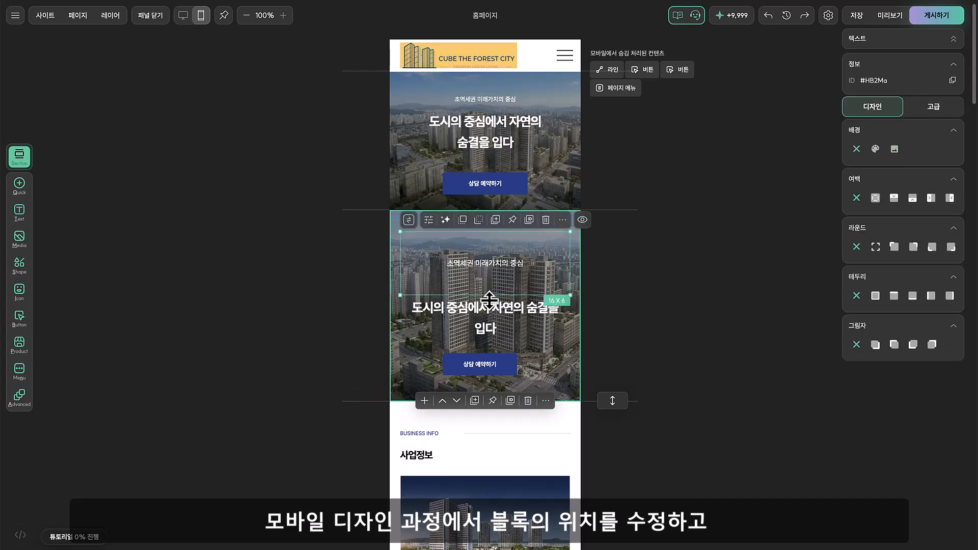
left_click(585, 342)
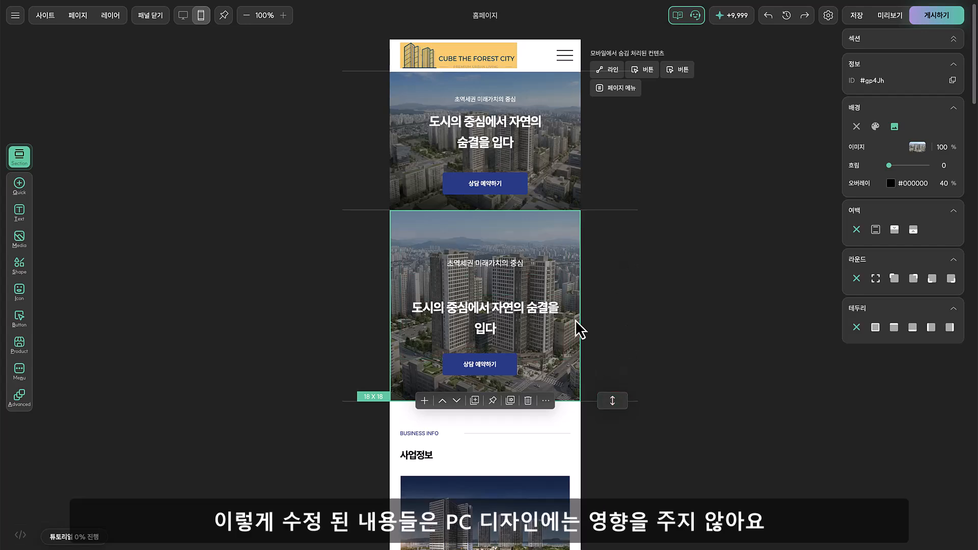
left_click(186, 18)
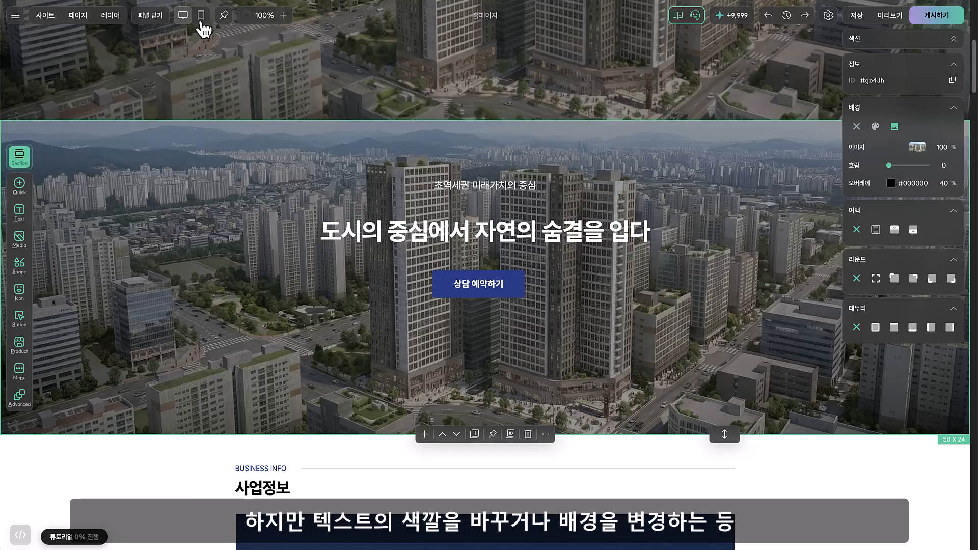
left_click(201, 18)
Change the text colour of the second hero section's subtitle 초역세권 미래가치의 중심 to red
left_click(491, 238)
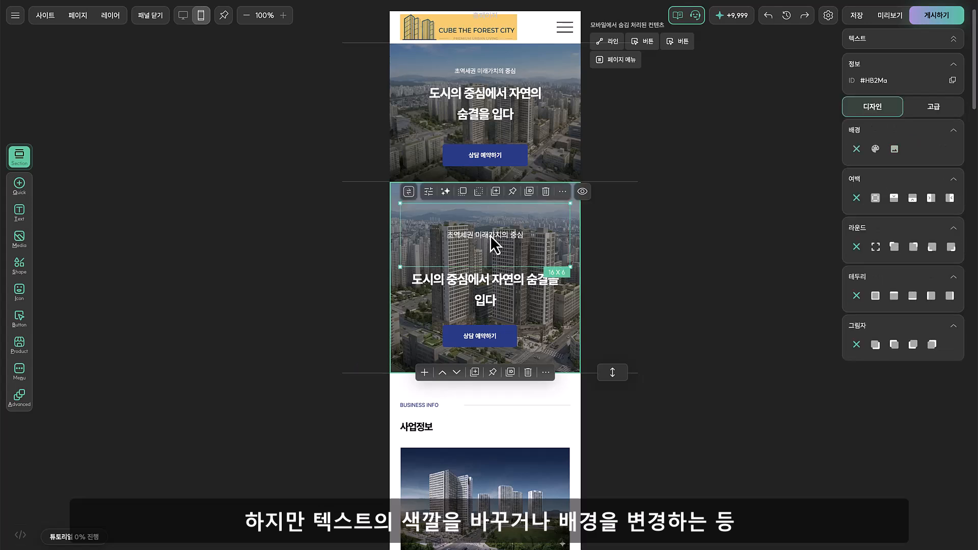
left_click(491, 238)
left_click(488, 190)
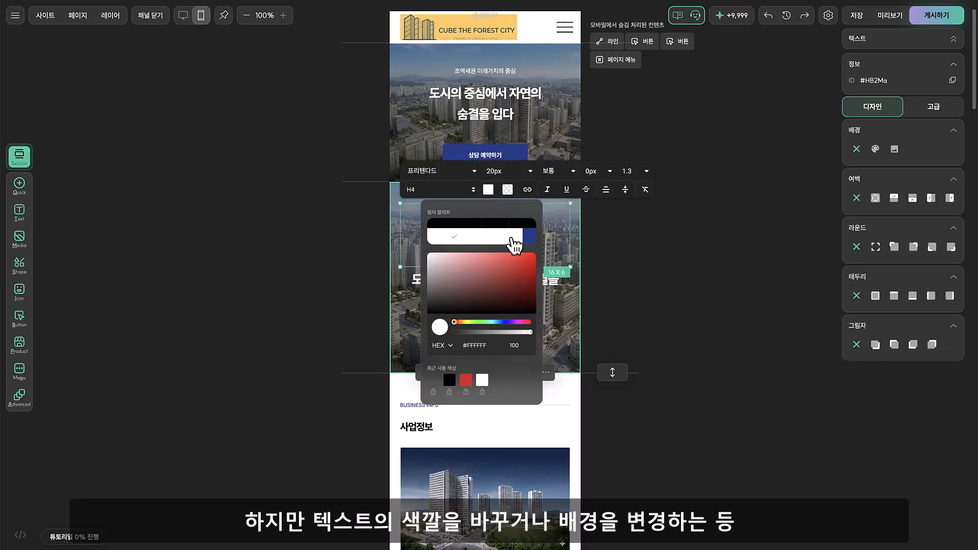
left_click(528, 266)
left_click(658, 240)
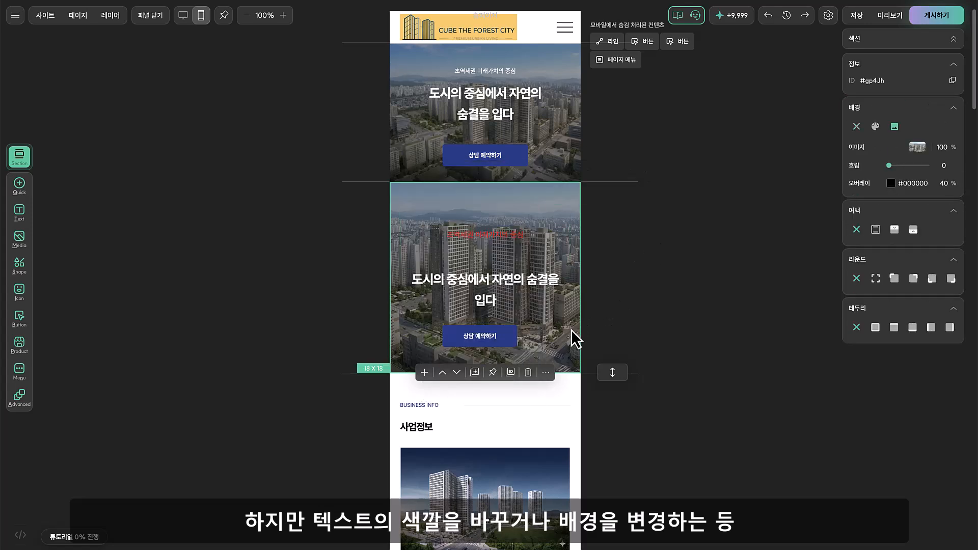
Replace the second hero section's background with the lit building entrance photo from the image library
left_click(923, 151)
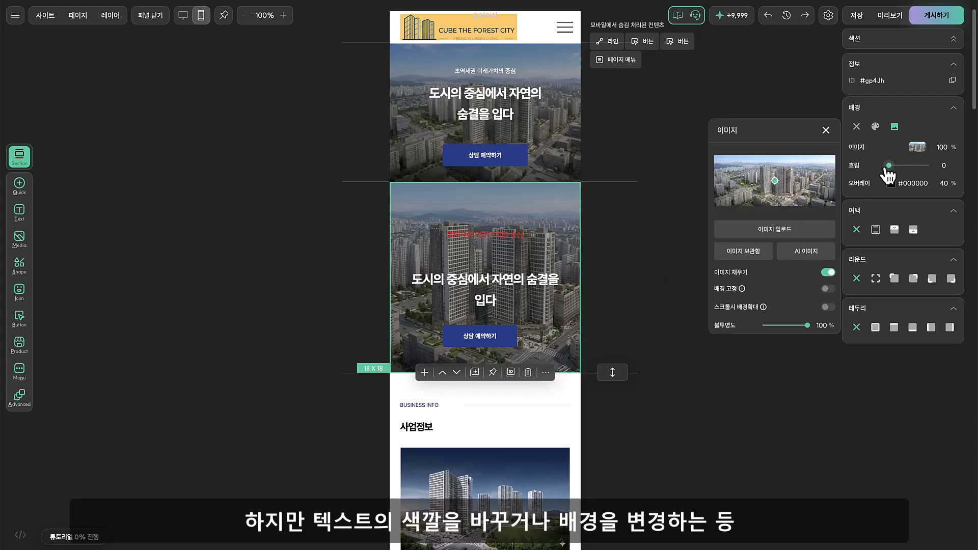
left_click(763, 254)
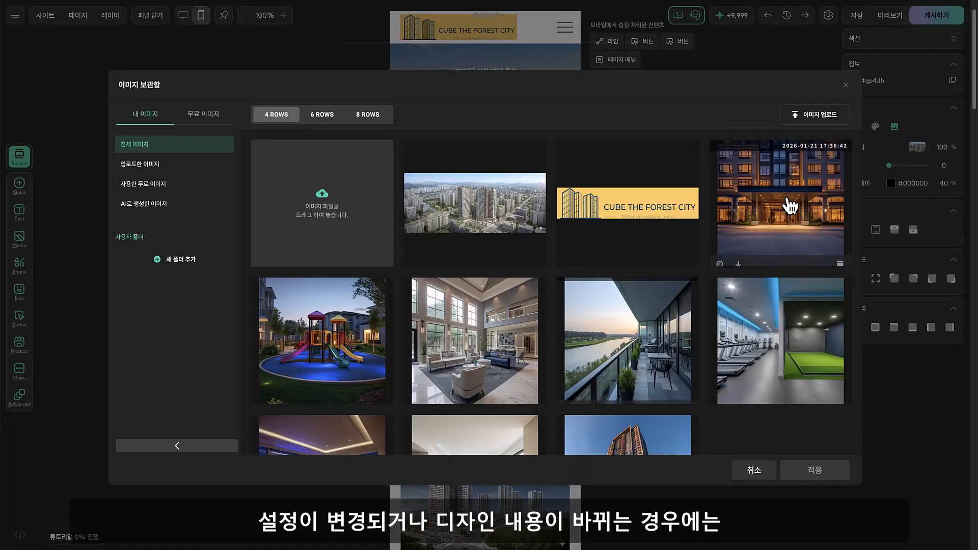
double_click(788, 201)
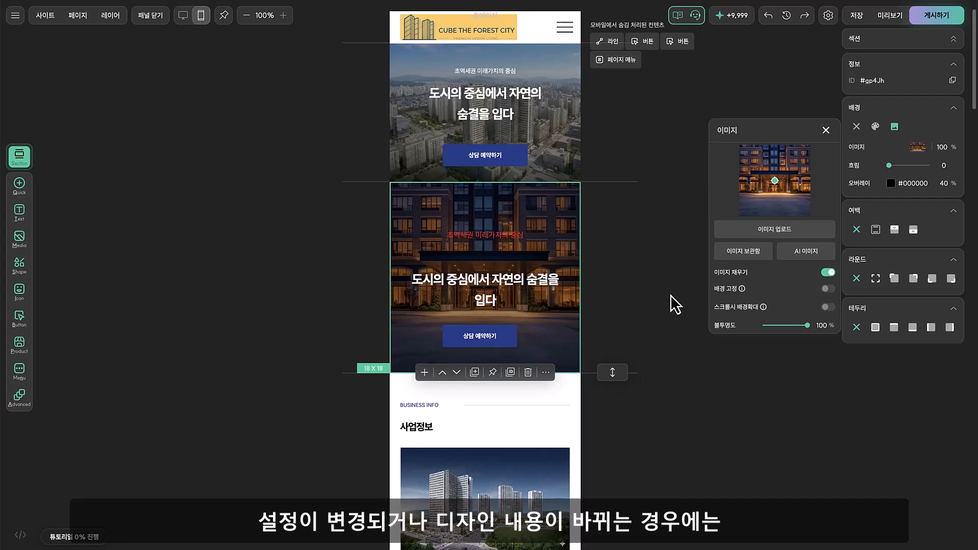
left_click(825, 130)
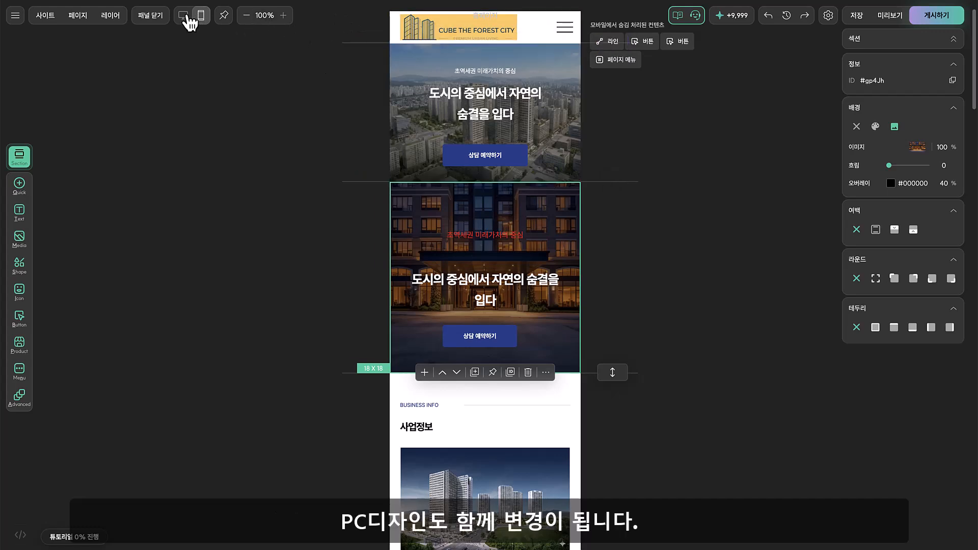
Check the second hero section's desktop design and return to the top of the mobile layout
left_click(183, 16)
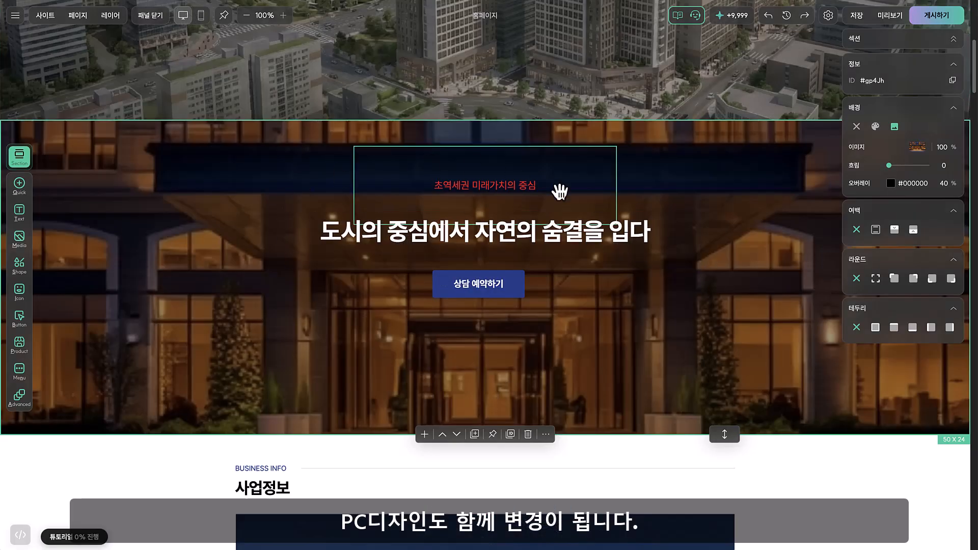
left_click(940, 44)
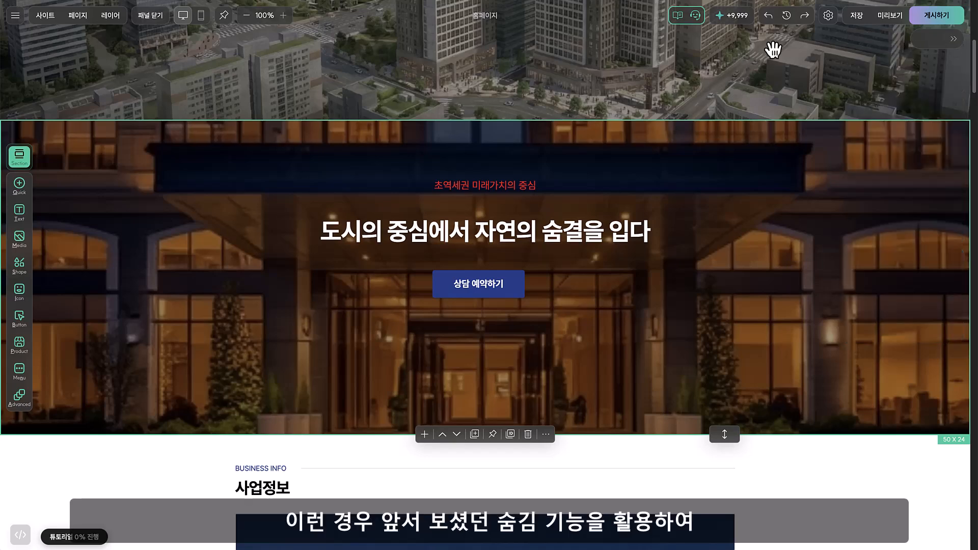
left_click(200, 15)
scroll(694, 68, "up", 1)
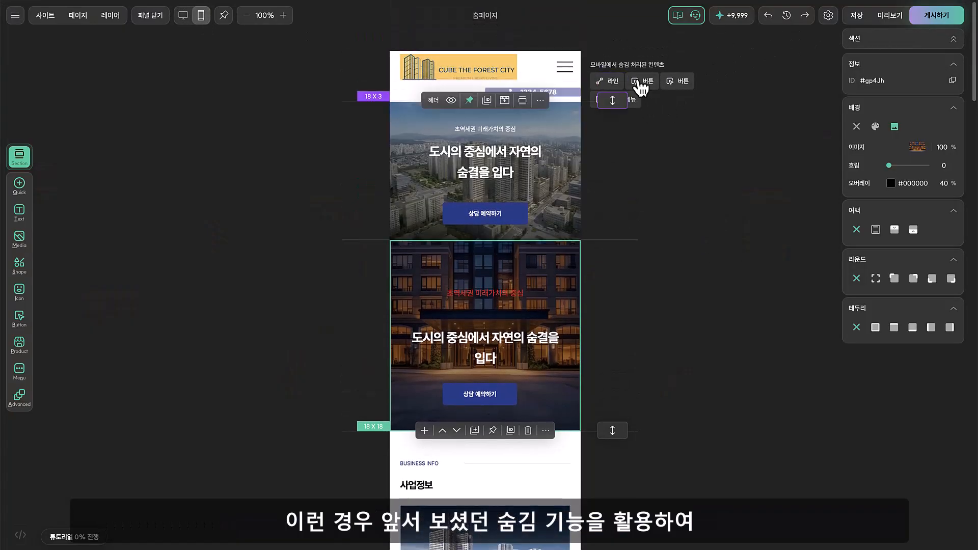
left_click(947, 44)
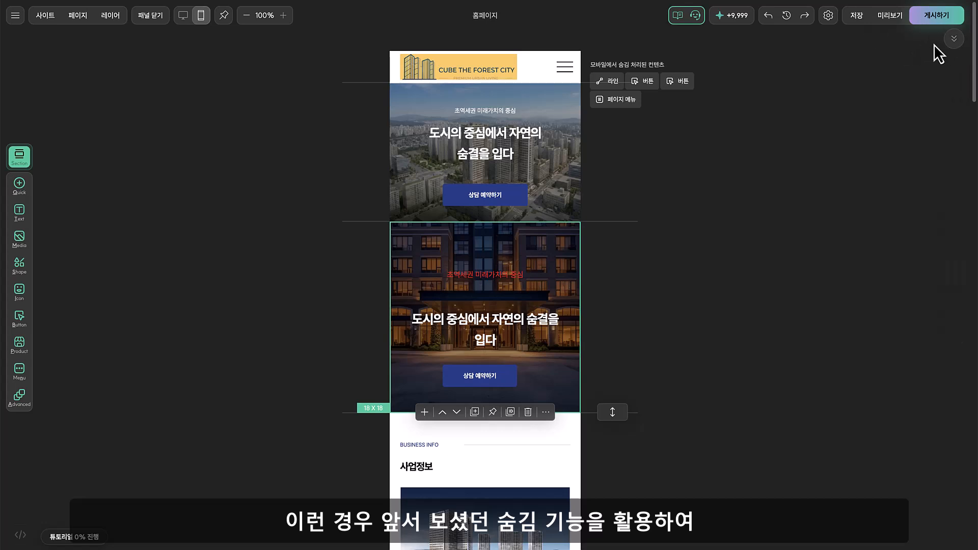
left_click(946, 44)
left_click(682, 85)
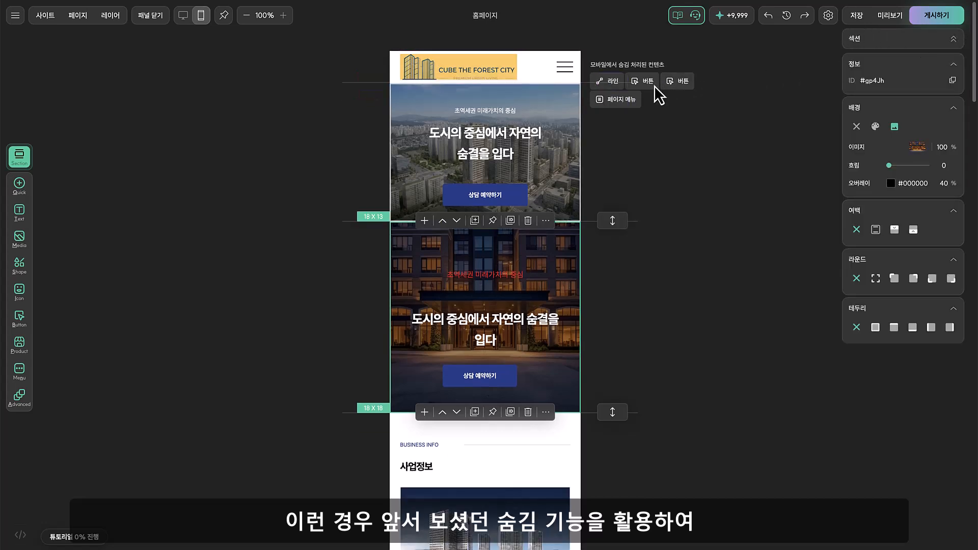
scroll(474, 209, "down", 2)
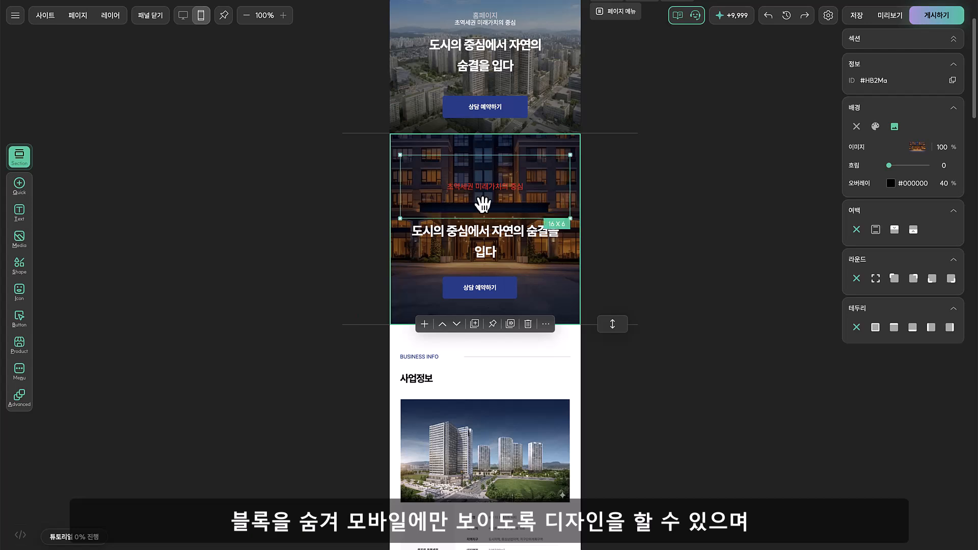
left_click(474, 209)
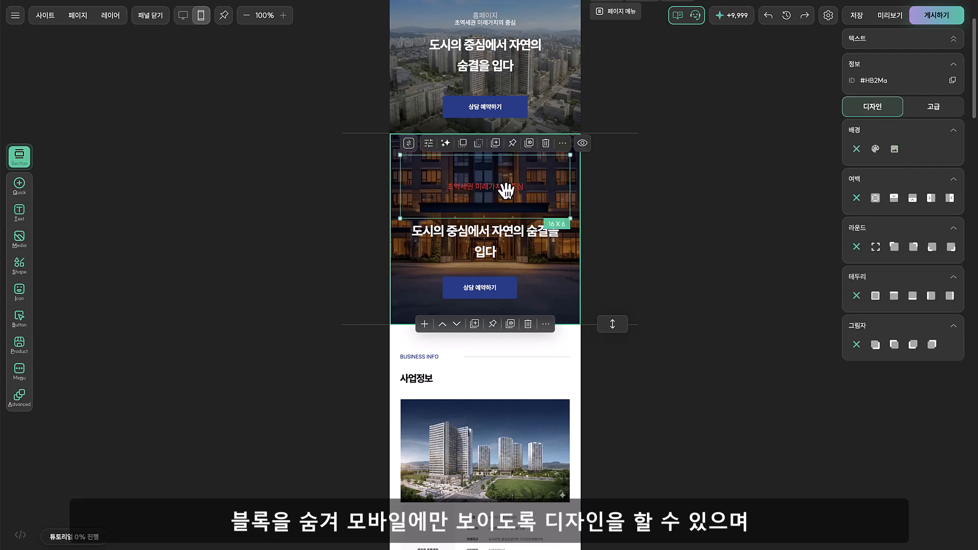
left_click(631, 258)
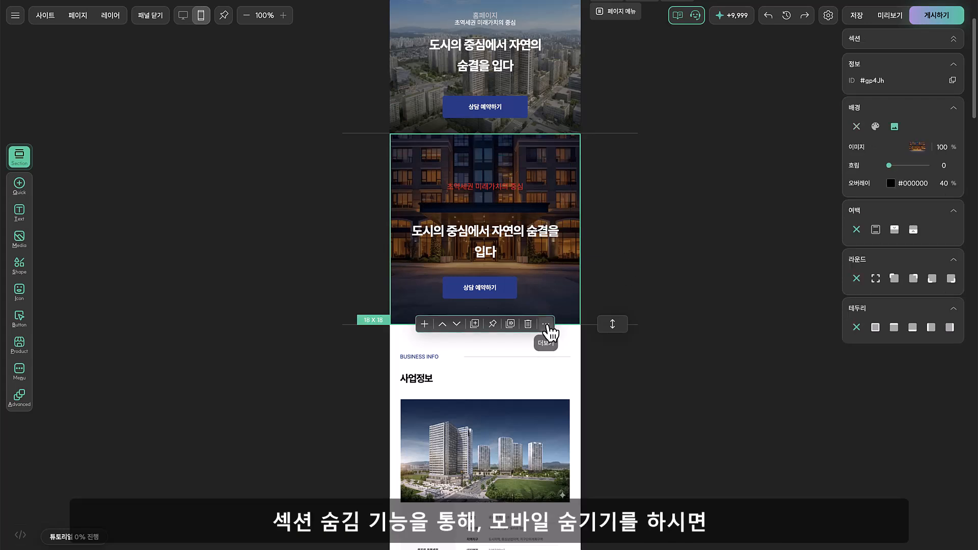
Hide the second hero section on mobile and check it in the desktop layout
left_click(547, 326)
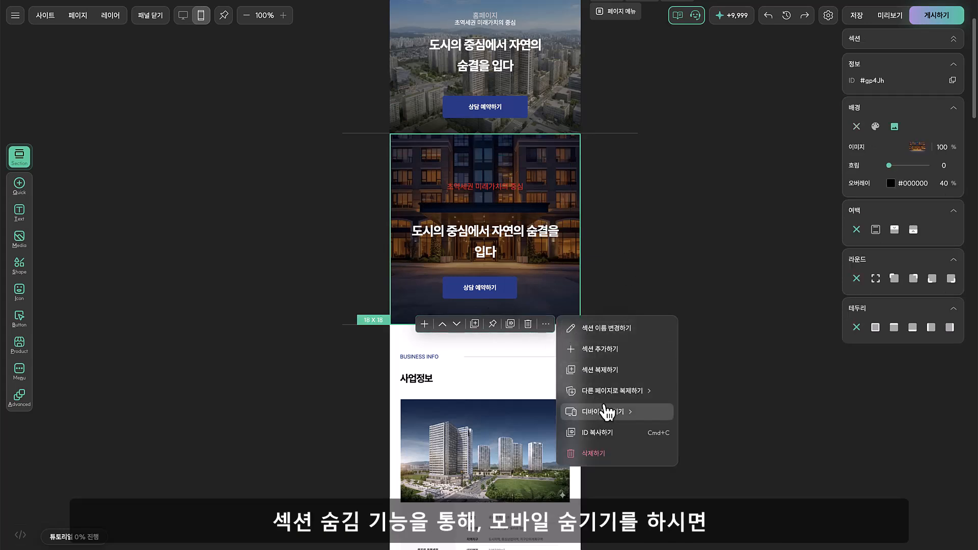
mouse_move(615, 416)
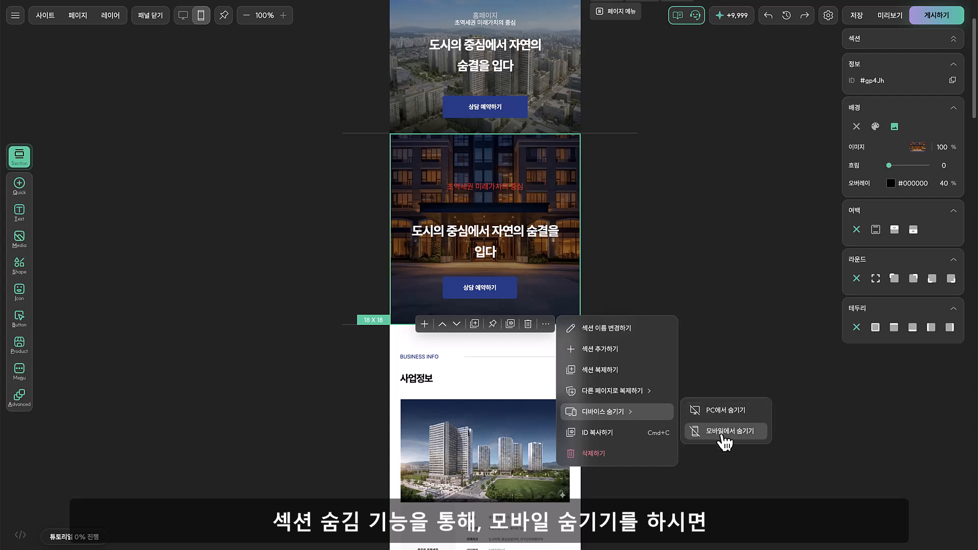
left_click(723, 432)
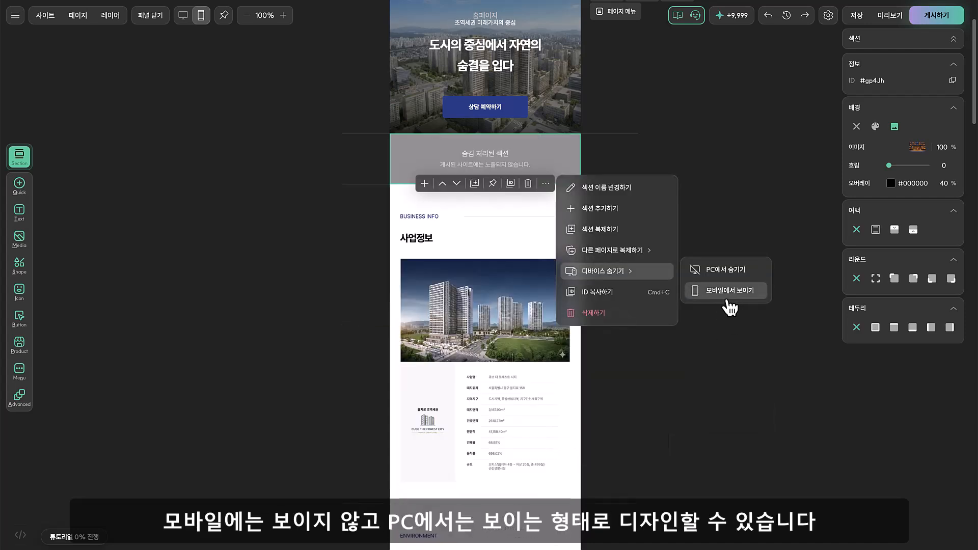
left_click(765, 157)
scroll(677, 175, "up", 1)
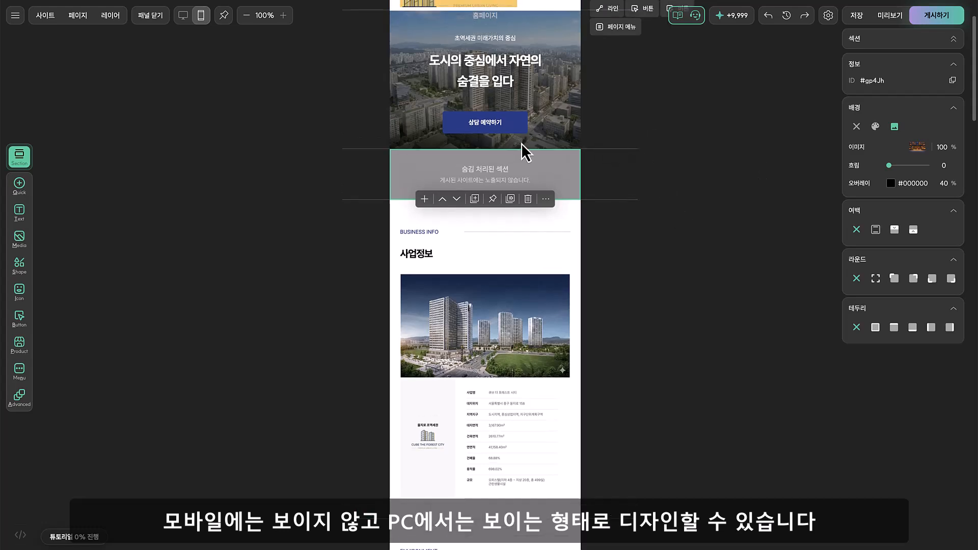
left_click(183, 15)
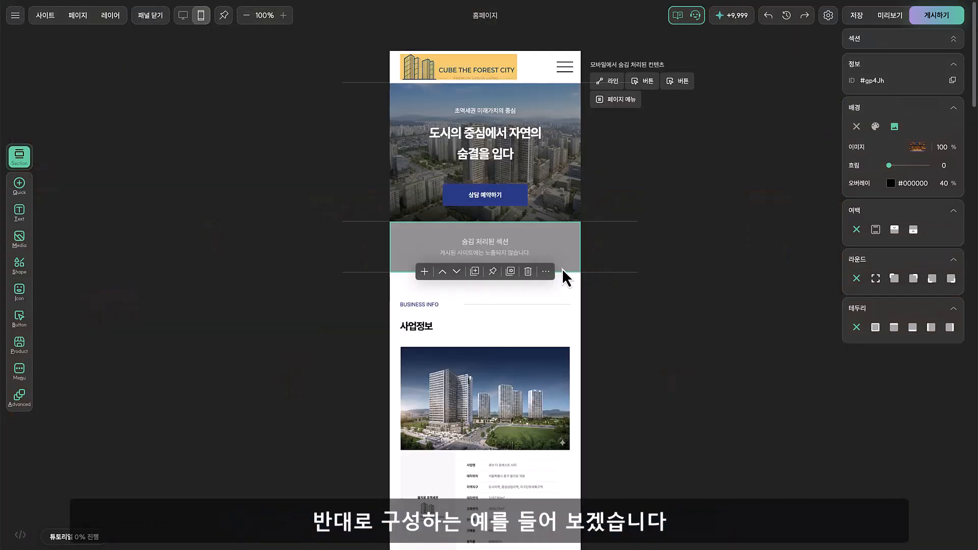
Make the hidden second hero section visible on mobile again
left_click(546, 271)
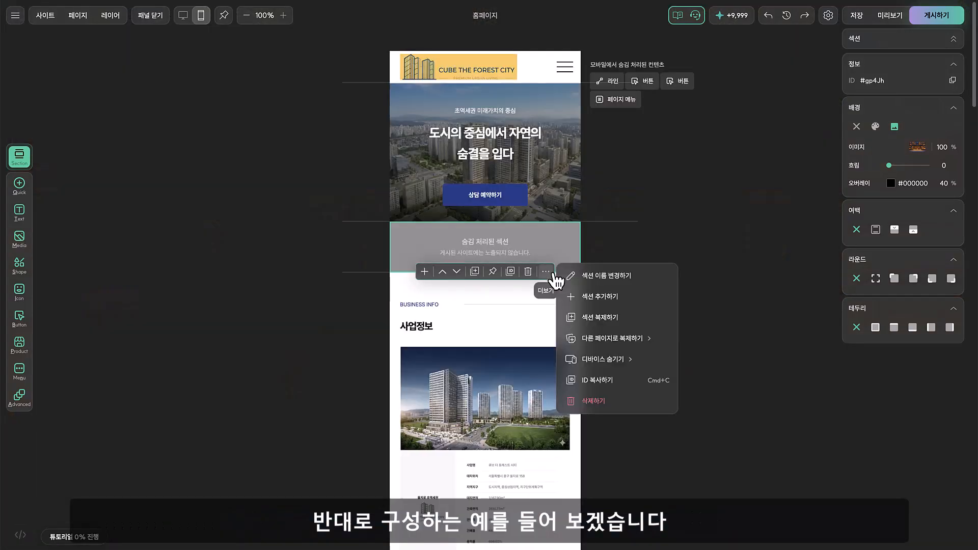
mouse_move(677, 365)
left_click(720, 380)
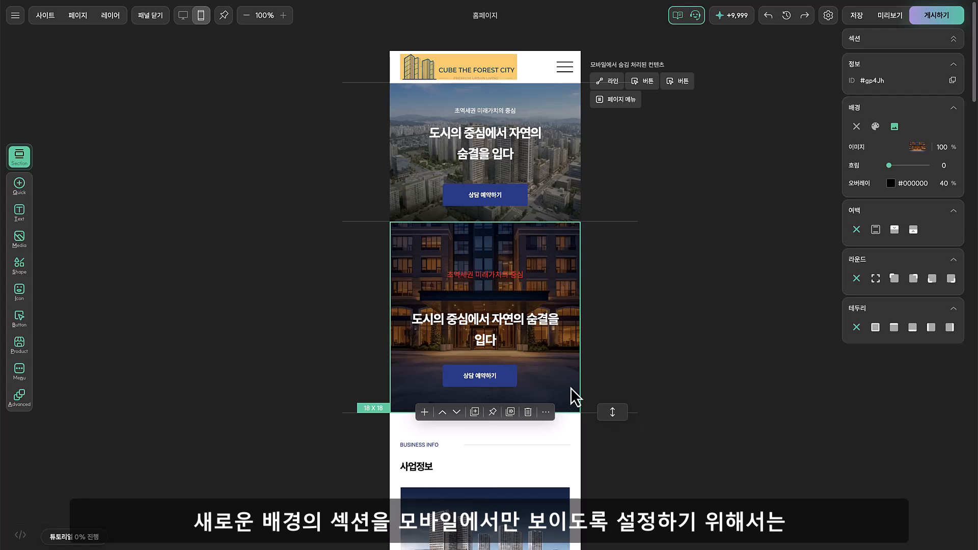
Hide the first hero section, the one with the daytime city background, on mobile
left_click(573, 204)
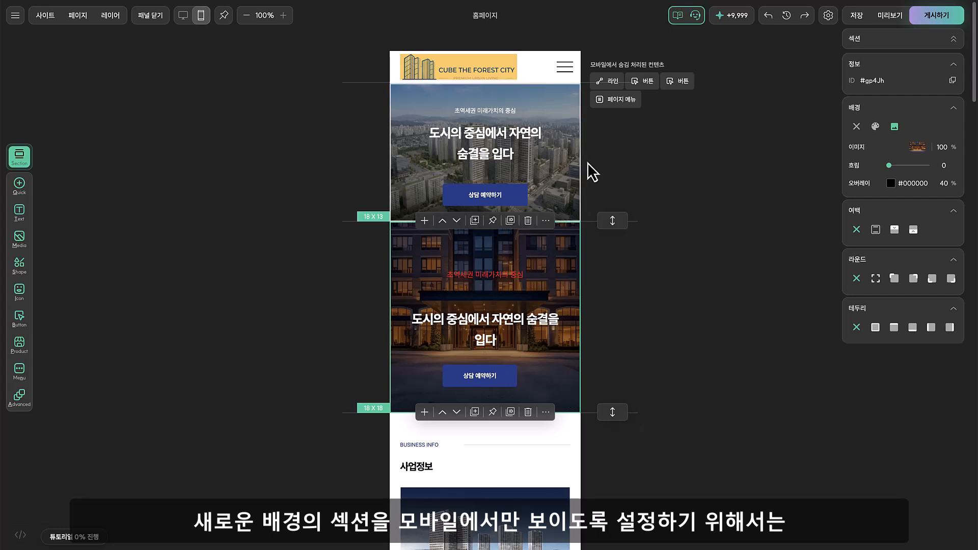
left_click(546, 220)
mouse_move(620, 309)
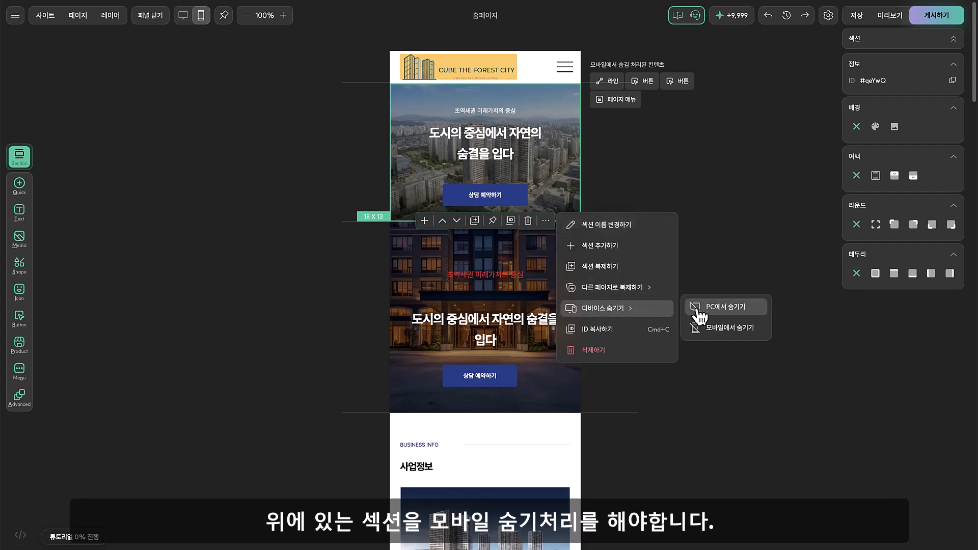
left_click(716, 328)
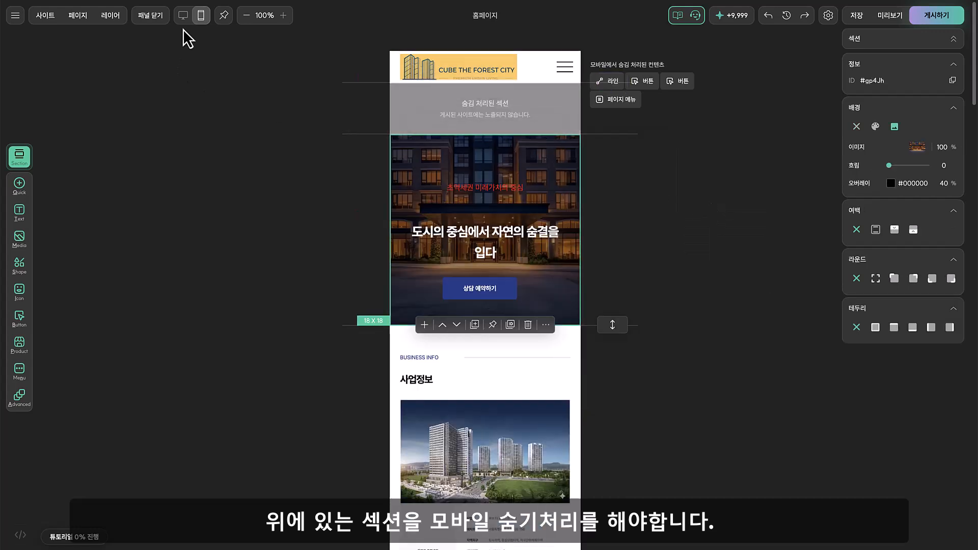
Switch to the desktop layout and hide the second hero section, with the building entrance background, on PC
left_click(183, 15)
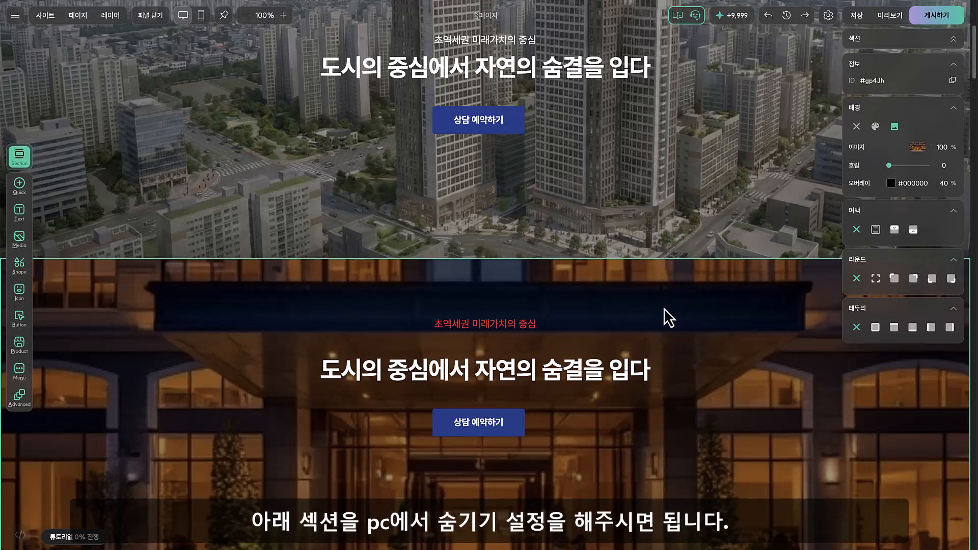
scroll(664, 308, "down", 3)
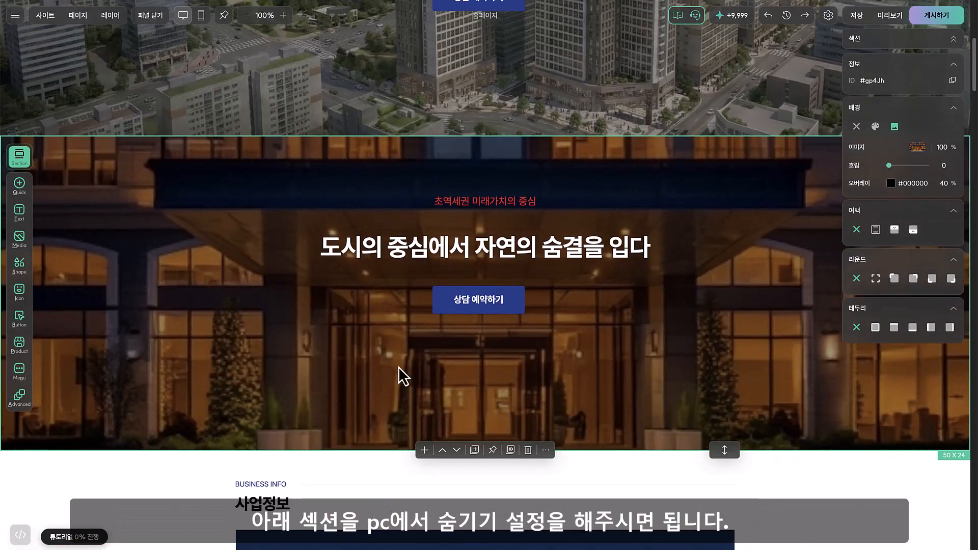
left_click(545, 450)
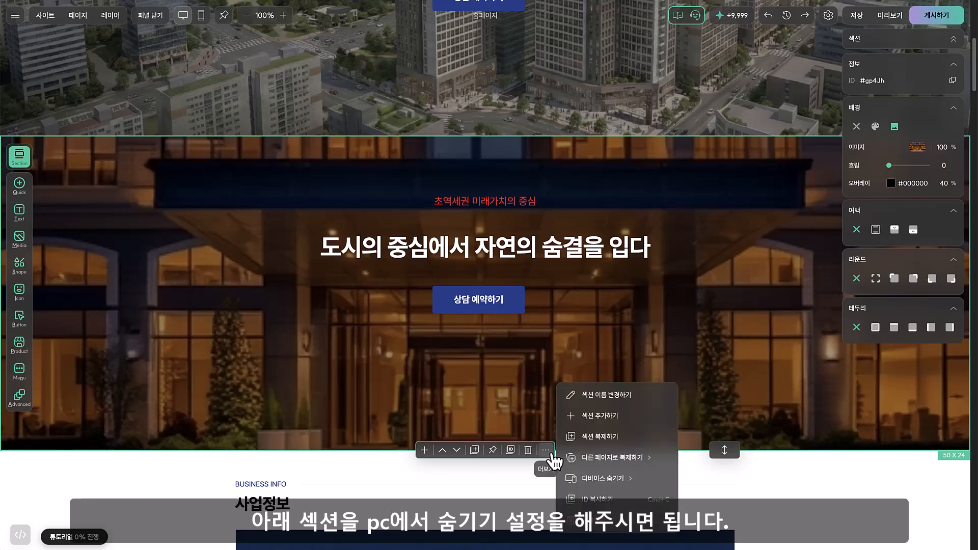
mouse_move(612, 478)
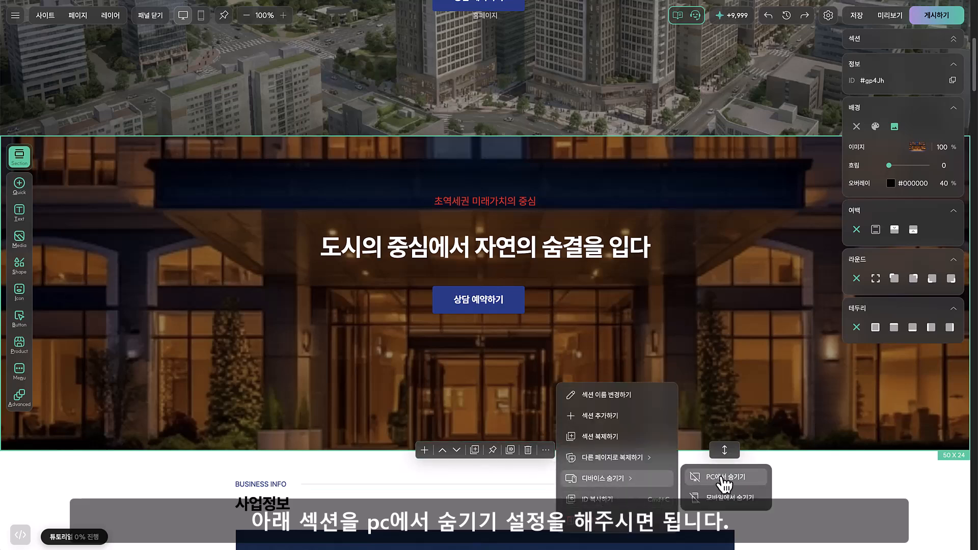
left_click(723, 478)
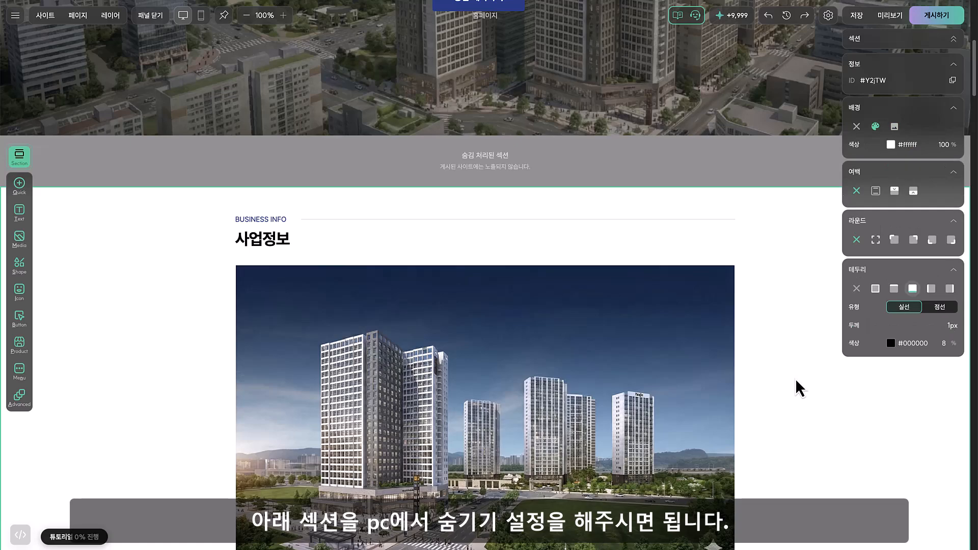
Compare the hero sections shown at the start of the page in the desktop and mobile layouts
scroll(798, 392, "up", 6)
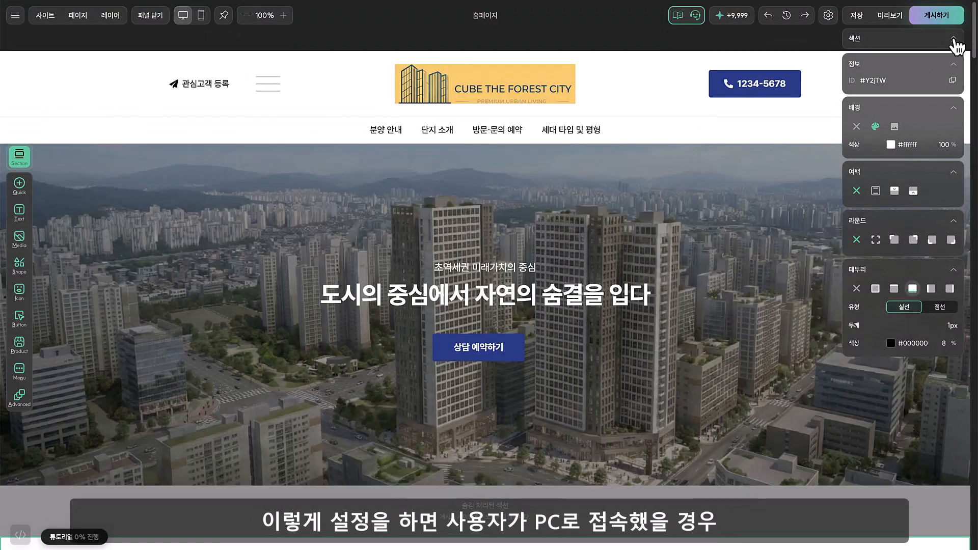
left_click(954, 41)
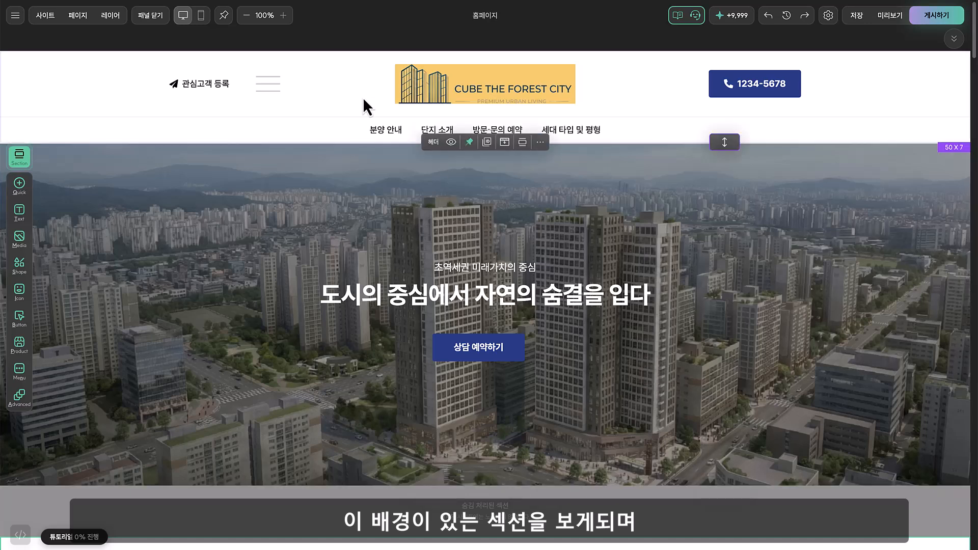
left_click(201, 16)
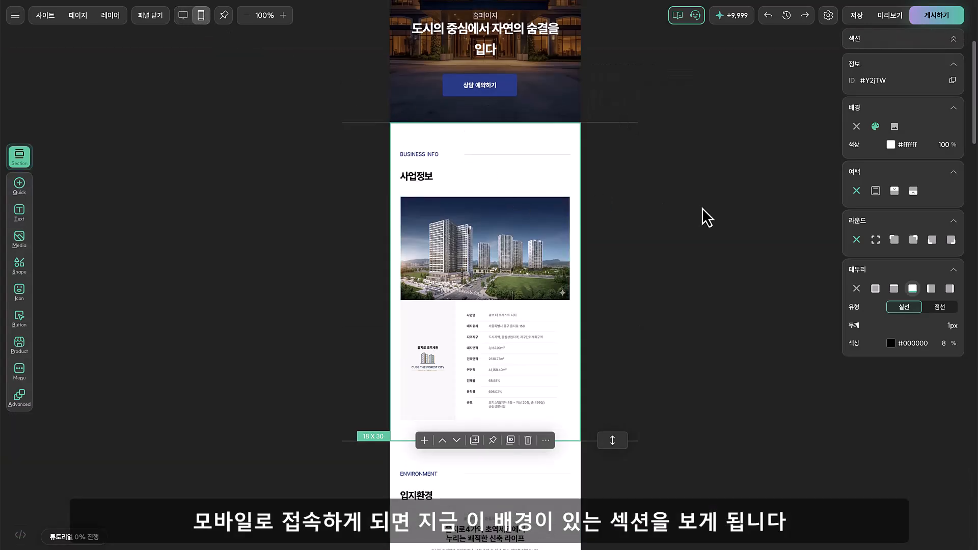
scroll(701, 216, "up", 4)
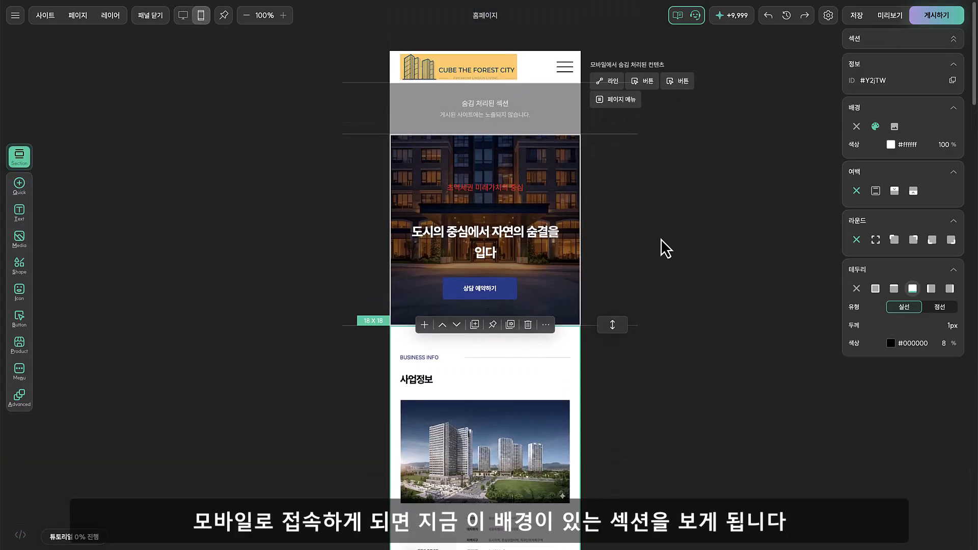
left_click(663, 283)
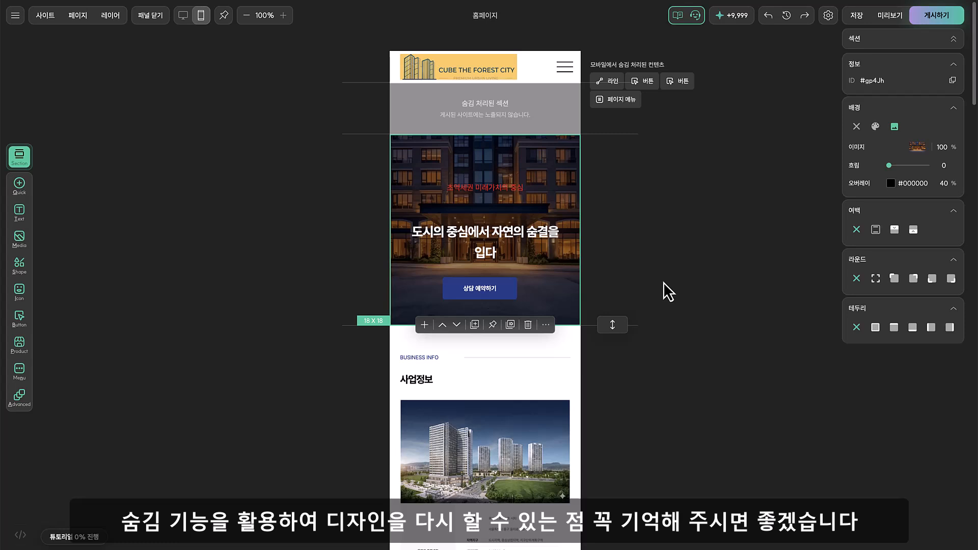
Return to the desktop layout and review the 단지 배치도 and 평형 안내 sections
left_click(663, 249)
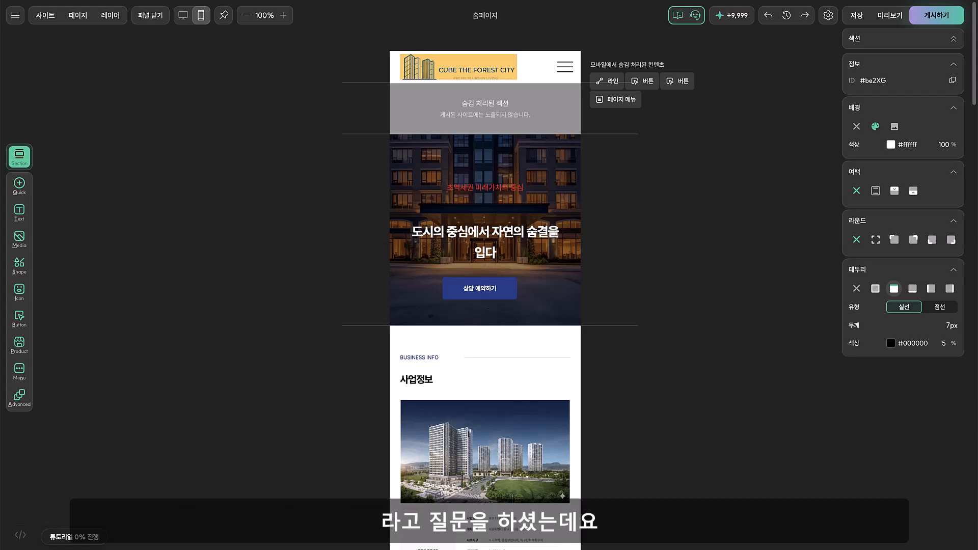
left_click(185, 20)
scroll(176, 240, "up", 15)
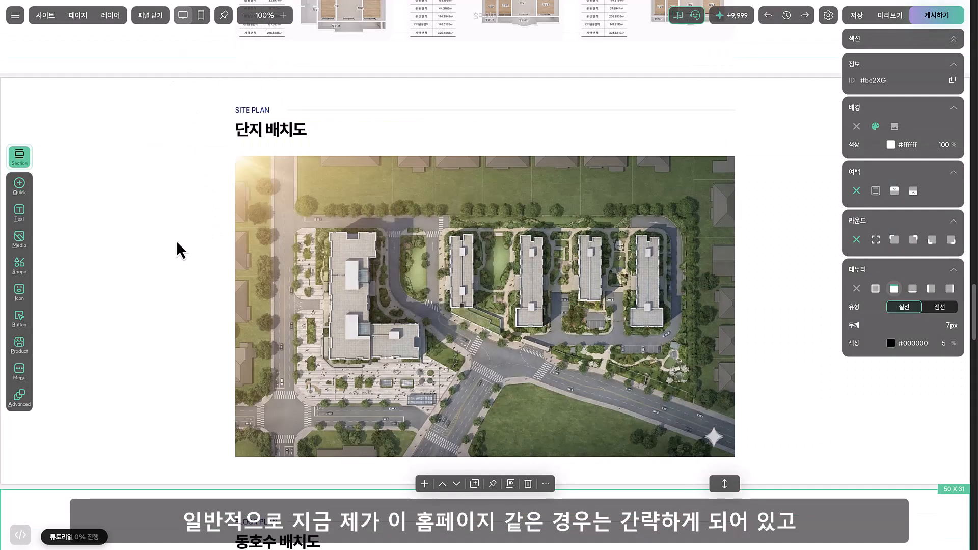
left_click(175, 240)
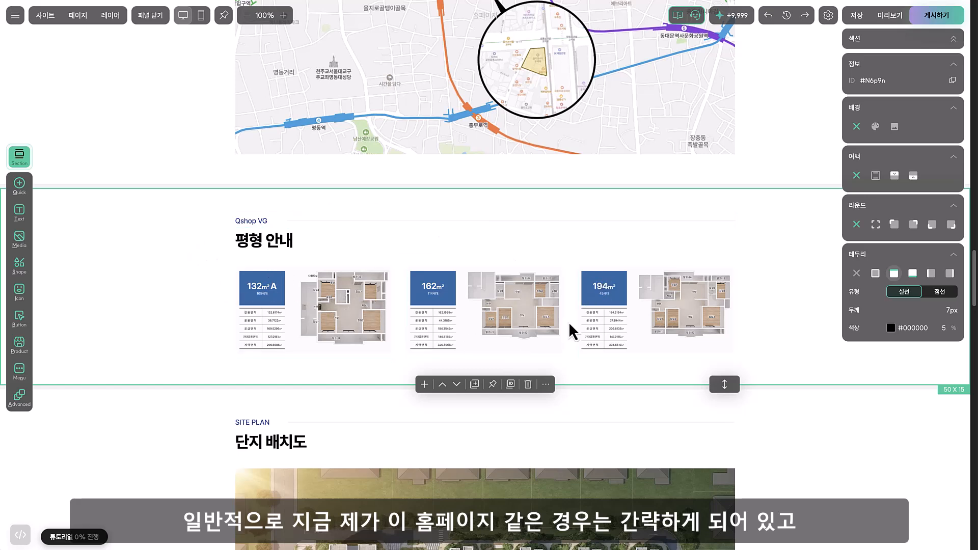
Open the 세대 타입 및 평형 page and review its floor plan sections for each unit size
left_click(86, 17)
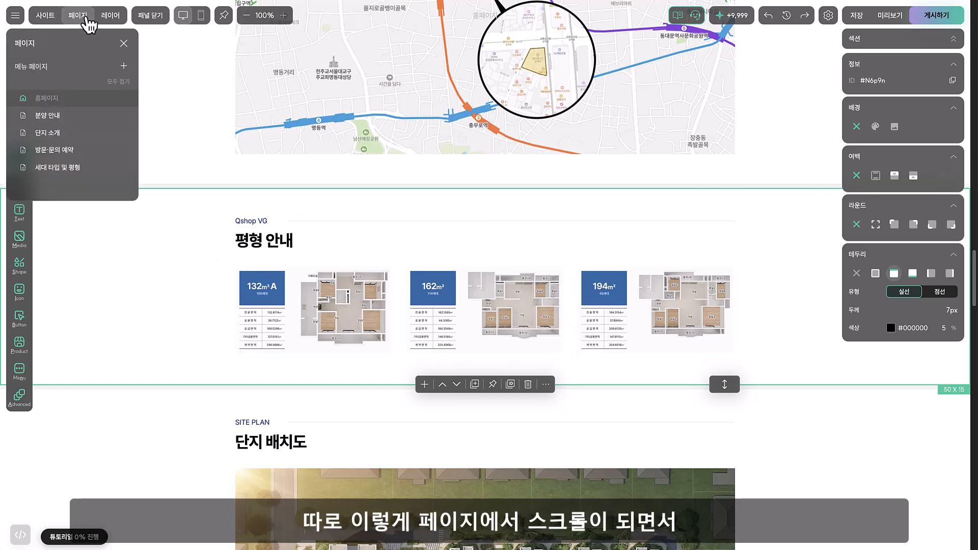
left_click(95, 171)
scroll(220, 321, "down", 6)
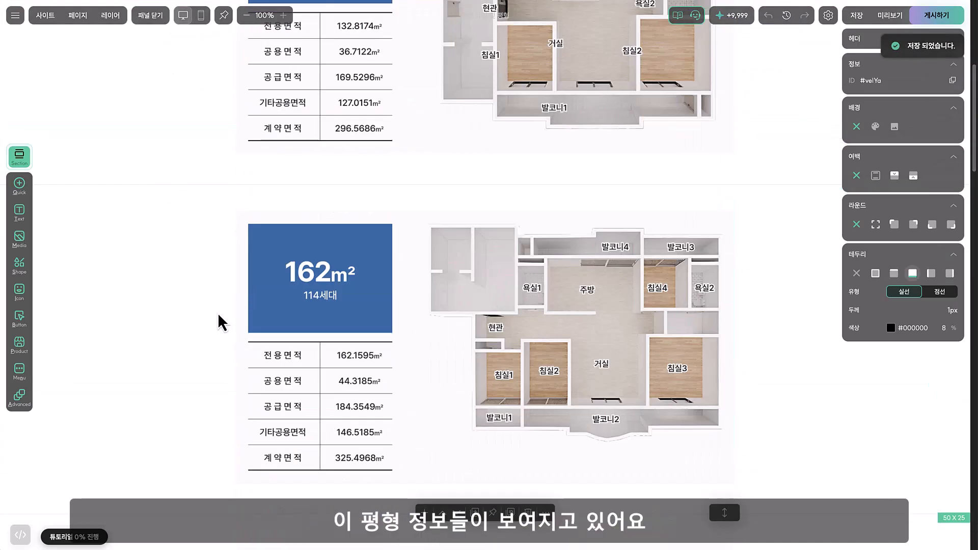
scroll(220, 322, "down", 2)
scroll(220, 321, "down", 5)
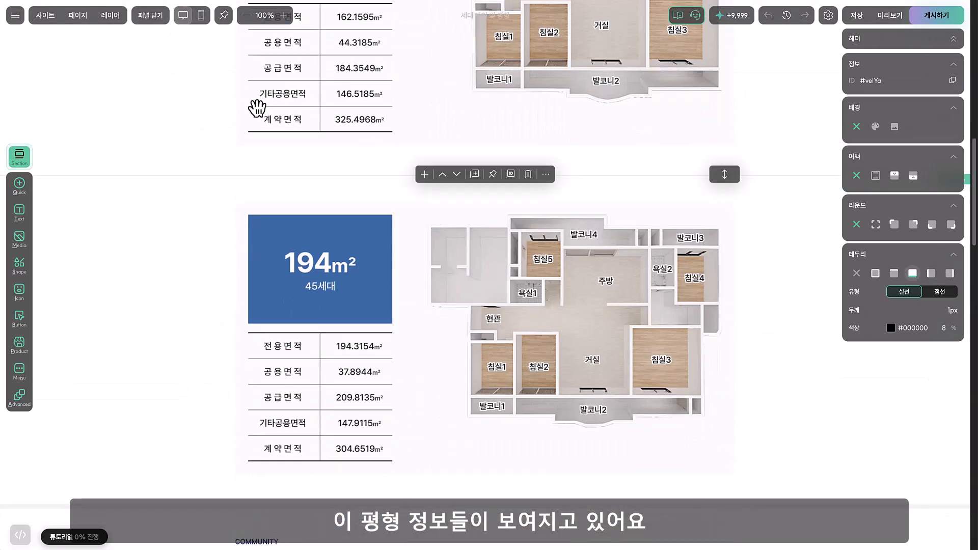
Return to the home page and add a tab section directly below the location map section
left_click(80, 15)
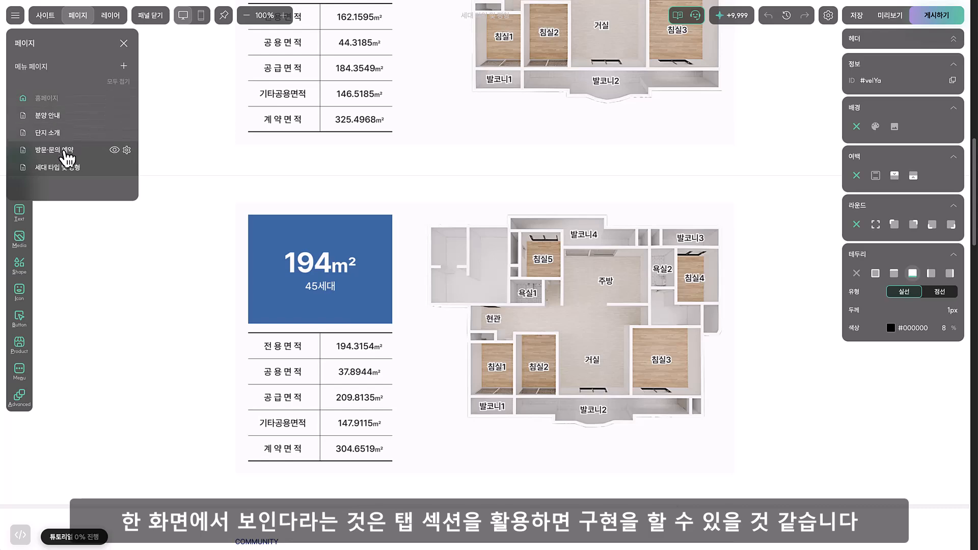
left_click(59, 97)
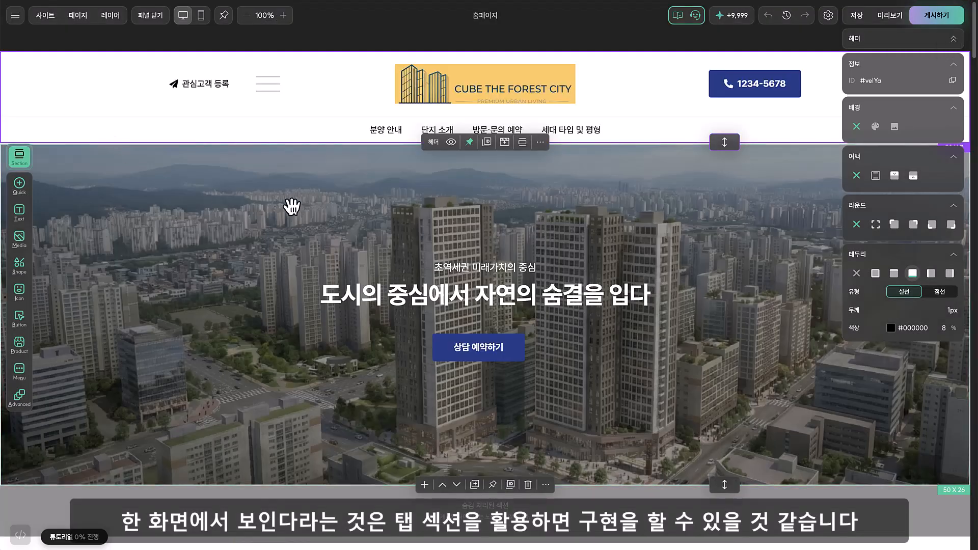
scroll(290, 207, "down", 15)
scroll(288, 207, "down", 20)
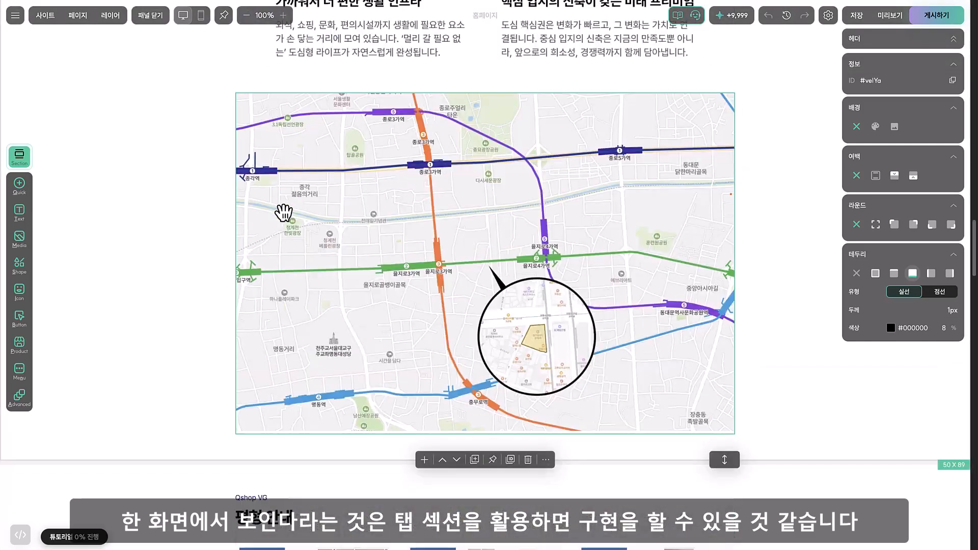
scroll(280, 212, "up", 10)
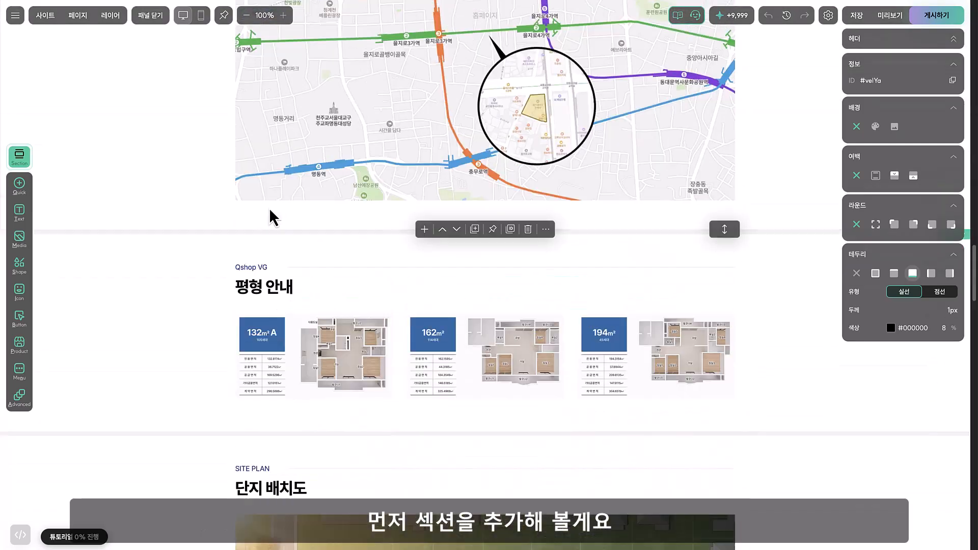
left_click(399, 244)
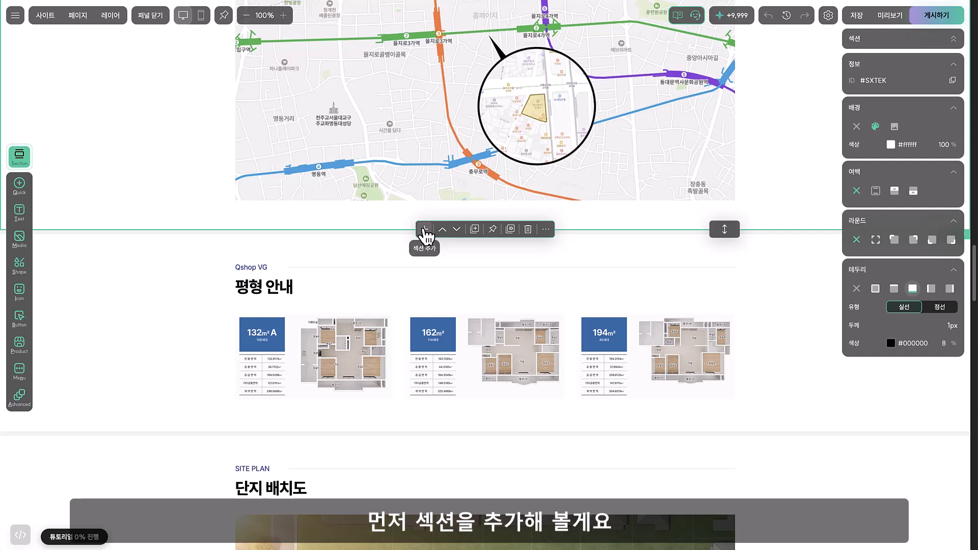
left_click(424, 230)
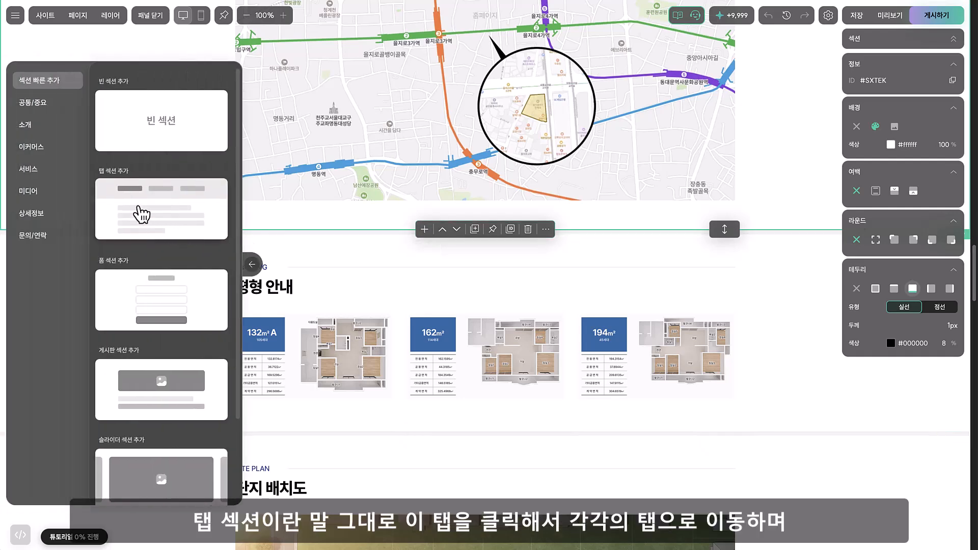
left_click(161, 208)
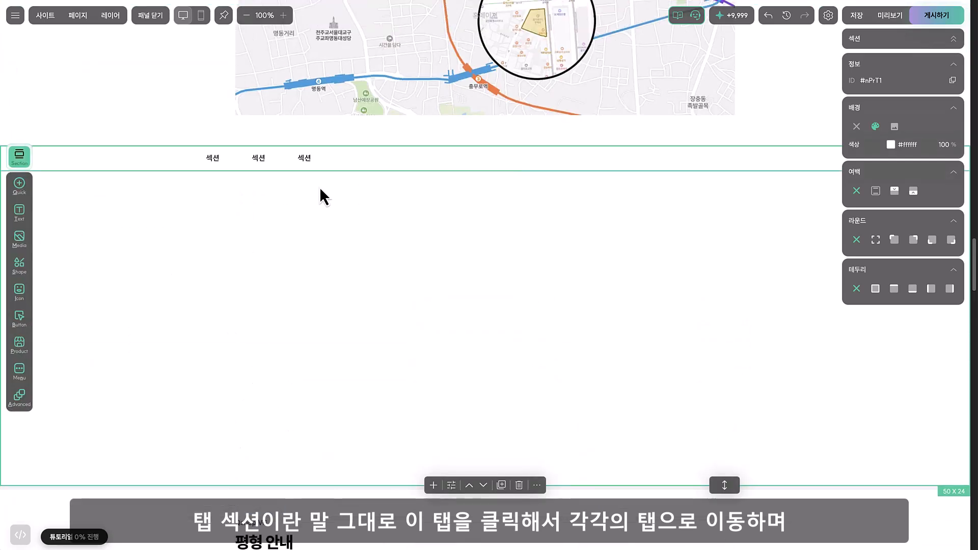
Switch through the three empty tabs of the new tab section and return to the first one
left_click(261, 162)
left_click(302, 162)
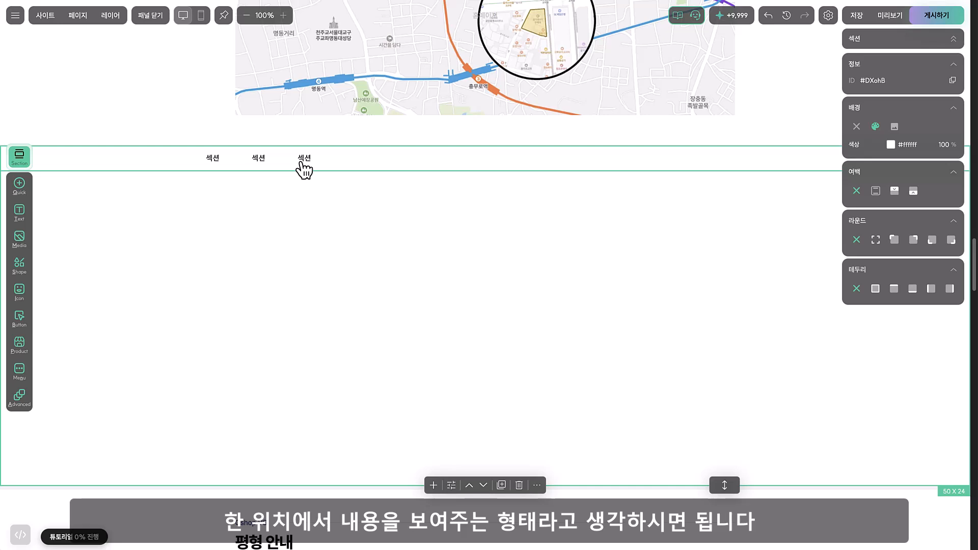
left_click(212, 164)
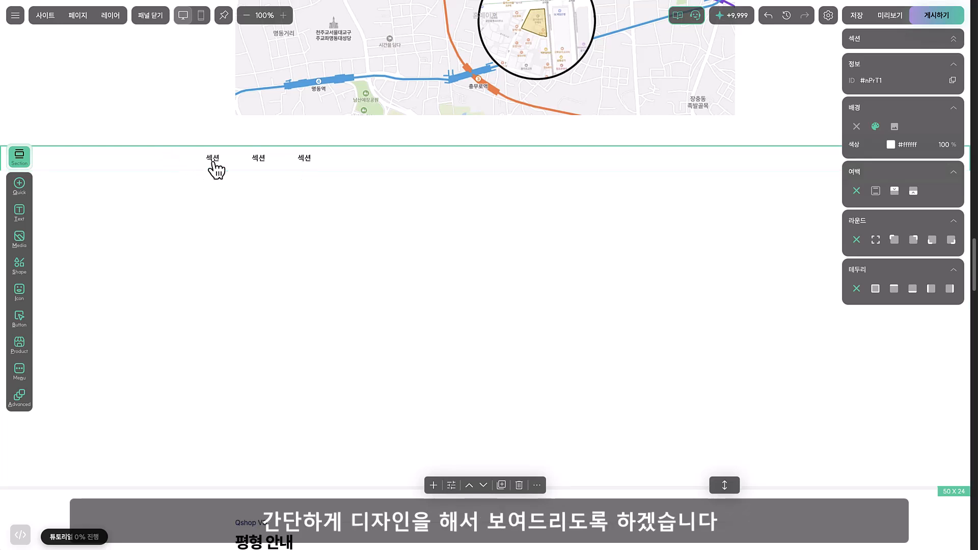
Copy the 132m² A floor plan image from 평형 안내 into the first tab and enlarge it to 48 x 24
scroll(225, 181, "down", 4)
left_click(328, 429)
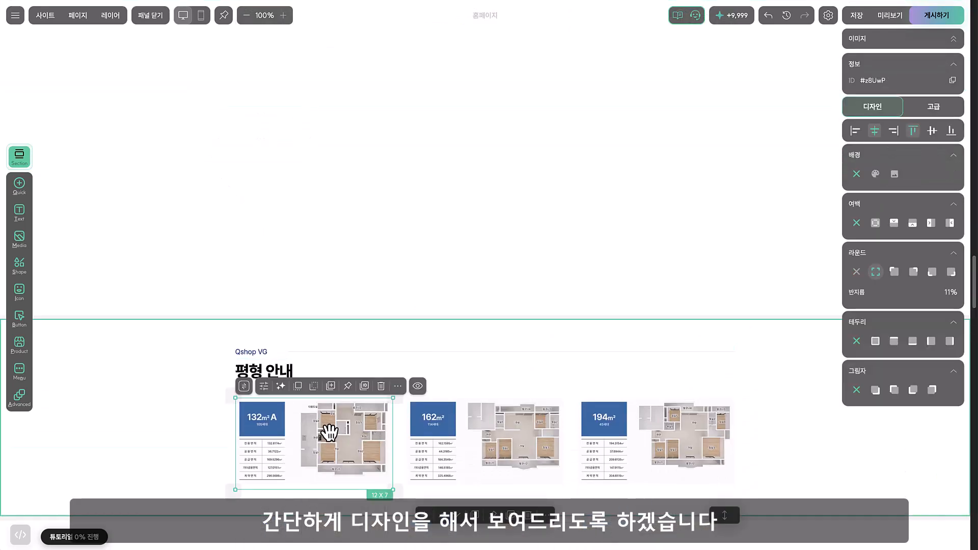
key("ctrl+c")
scroll(262, 233, "up", 3)
key("ctrl+v")
left_click_drag(303, 263, 214, 193)
left_click_drag(326, 229, 800, 453)
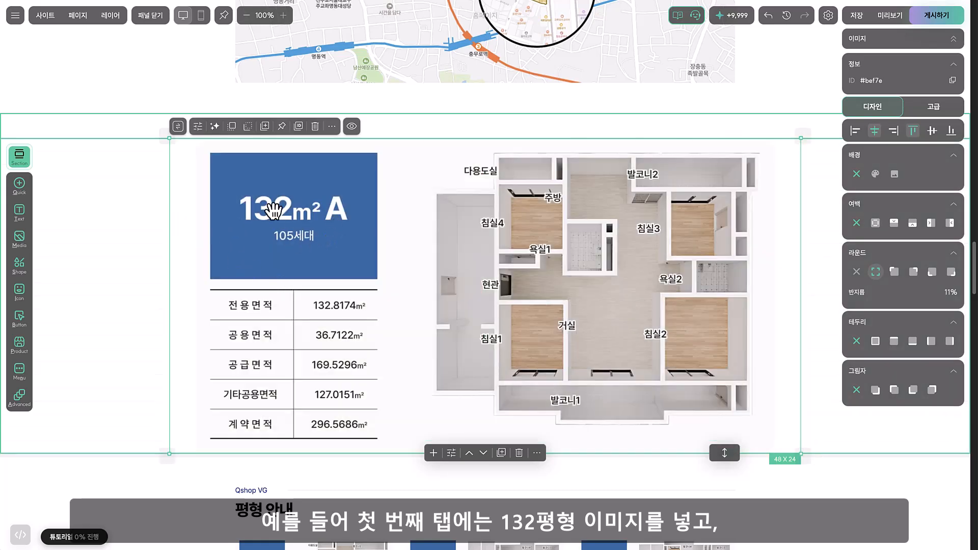
left_click(145, 221)
Copy the 162m² floor plan image from 평형 안내 into the second tab and enlarge it to 48 x 24
left_click(260, 134)
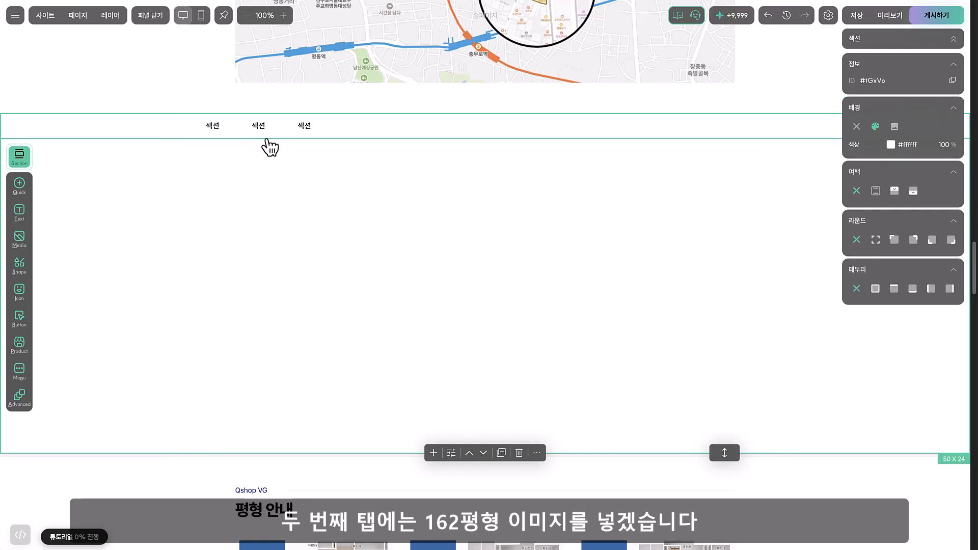
scroll(490, 537, "down", 1)
left_click(490, 535)
key("ctrl+c")
left_click(289, 173)
key("ctrl+v")
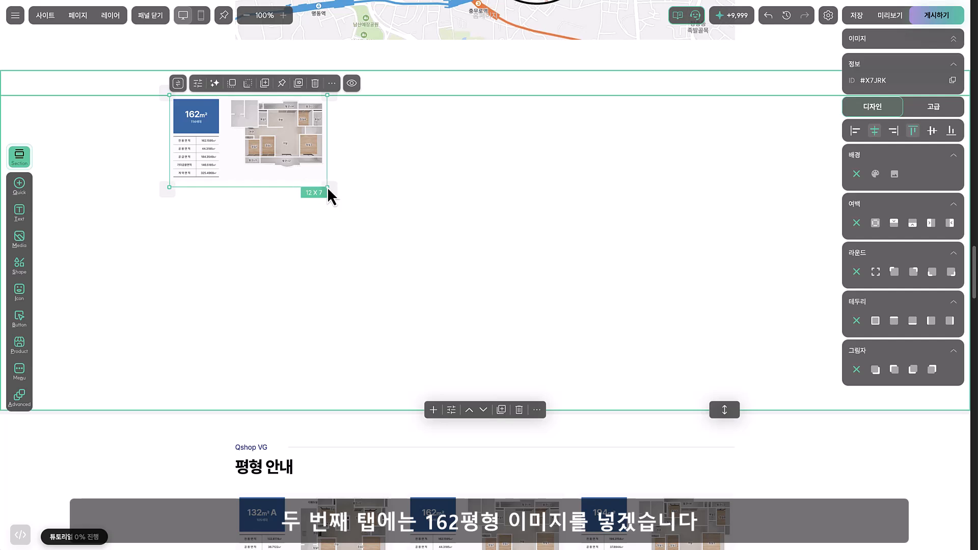
left_click_drag(332, 195, 803, 406)
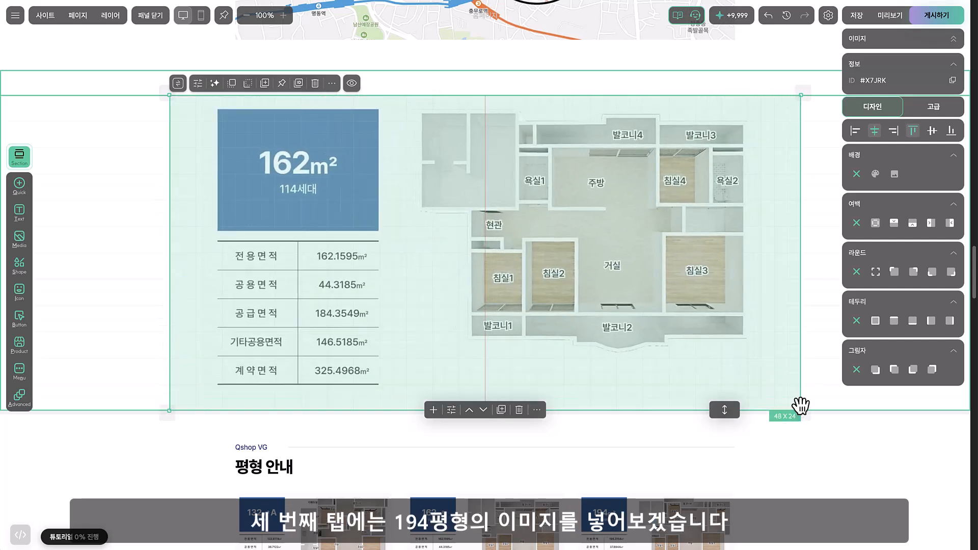
left_click(107, 143)
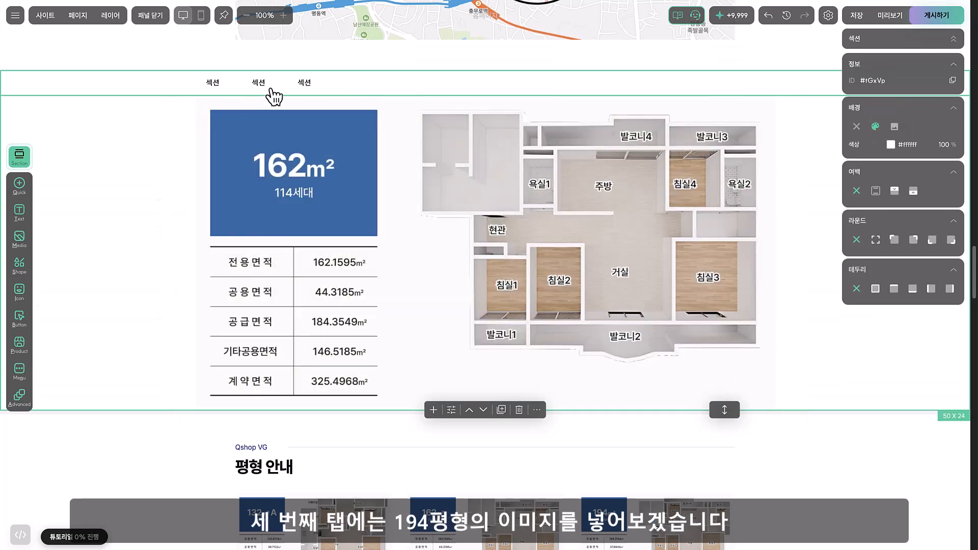
Place a copy of the 194m² floor plan image in the third tab and enlarge it to fill the tab's content area
left_click(304, 86)
left_click(385, 227)
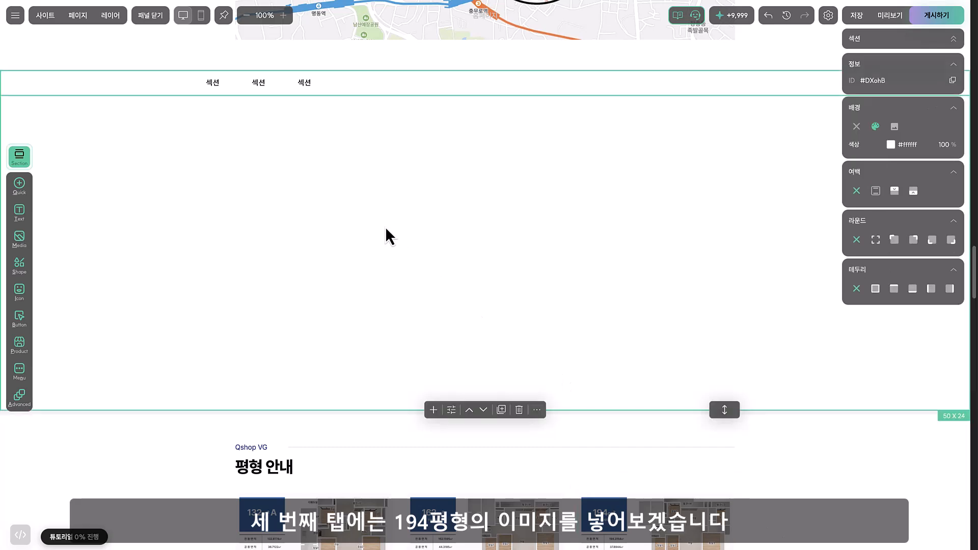
key("ctrl+v")
left_click_drag(402, 245, 219, 145)
left_click_drag(321, 184, 801, 410)
left_click(125, 240)
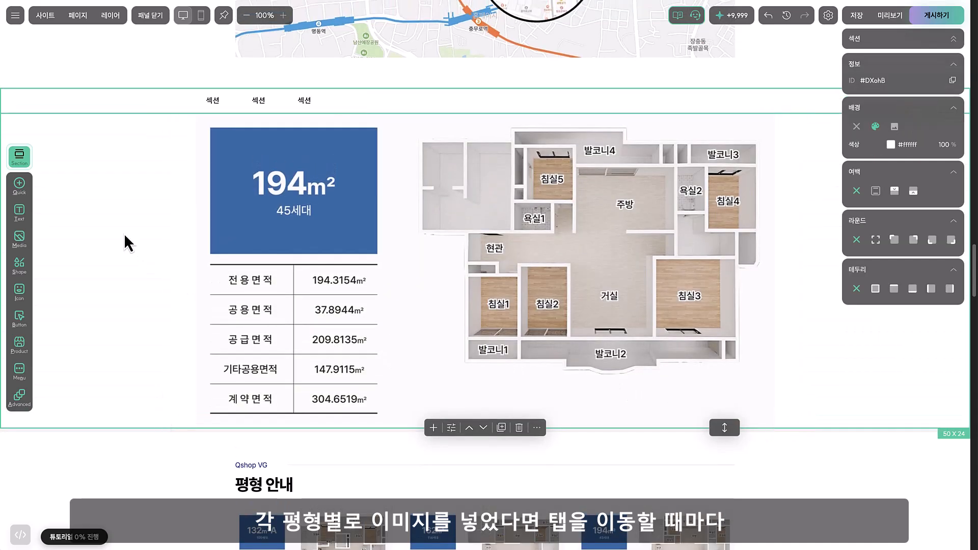
Go through the first, second and third tabs to check the floor plan image in each
left_click(213, 100)
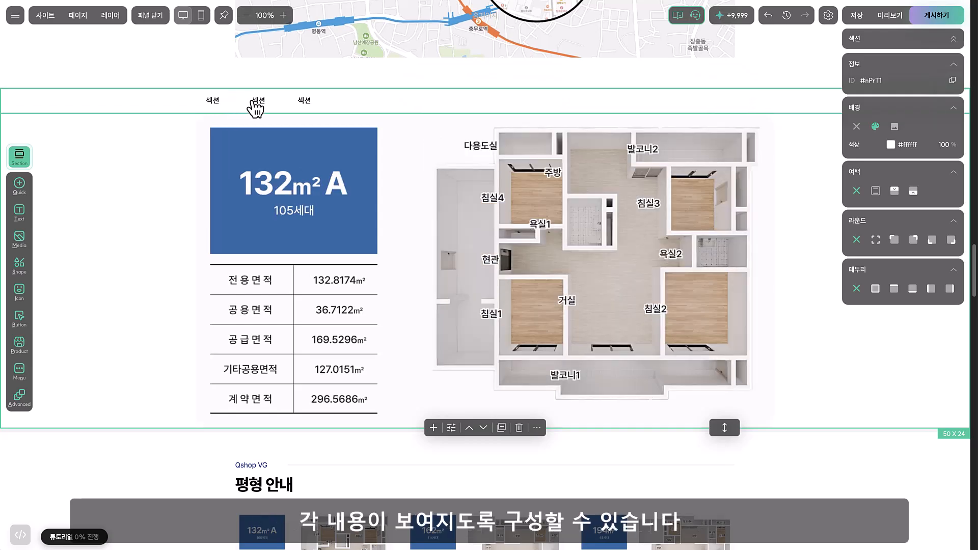
left_click(257, 102)
left_click(301, 102)
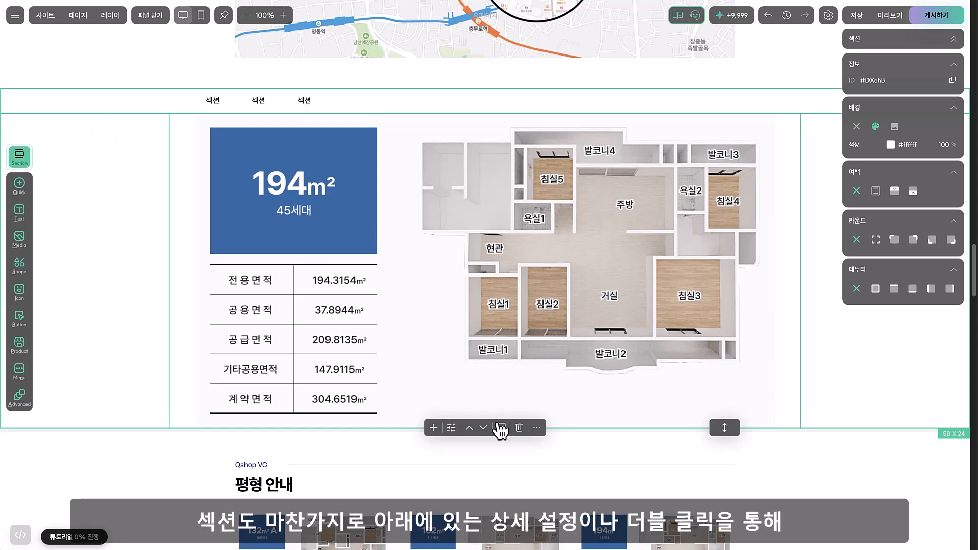
Rename the three tabs in the tab settings to 132 평형, 162 평형 and 194 평형
double_click(131, 208)
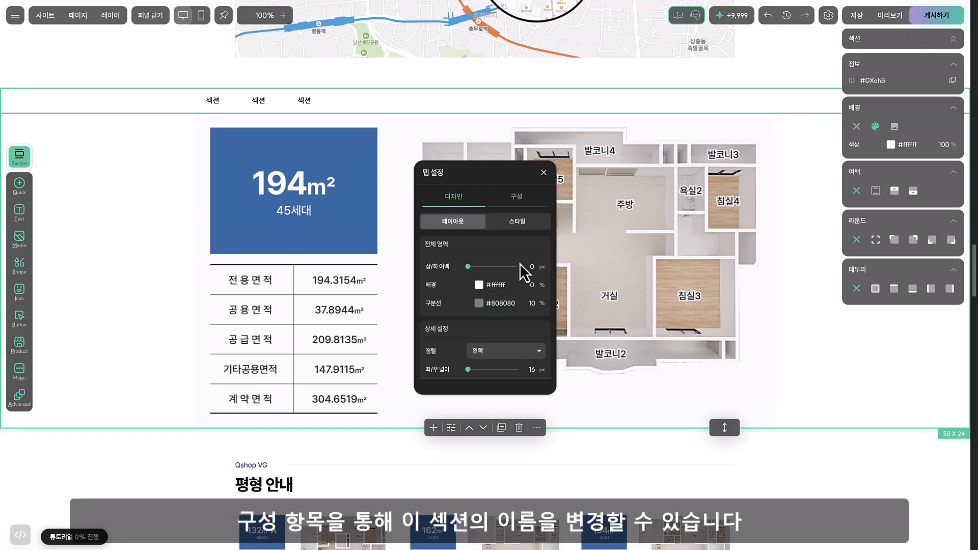
left_click(516, 199)
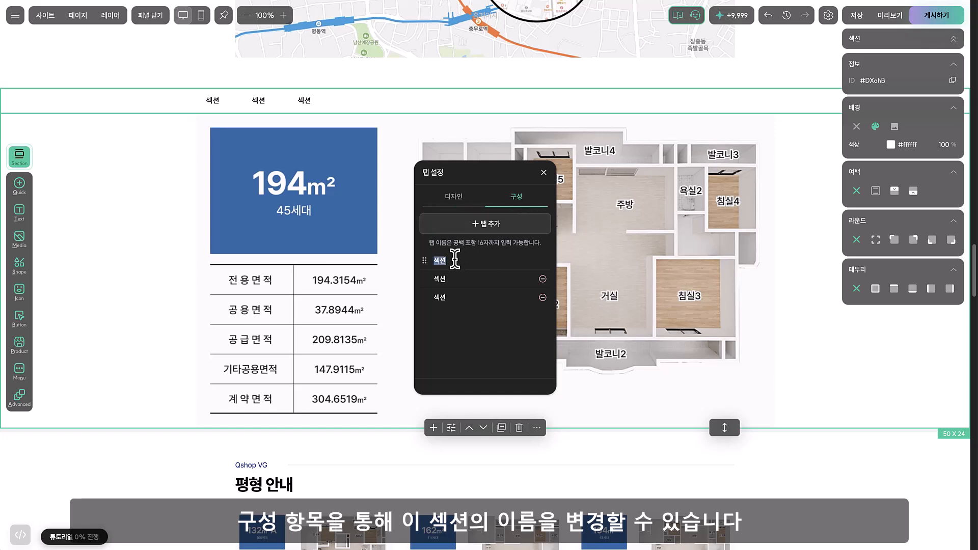
type("123")
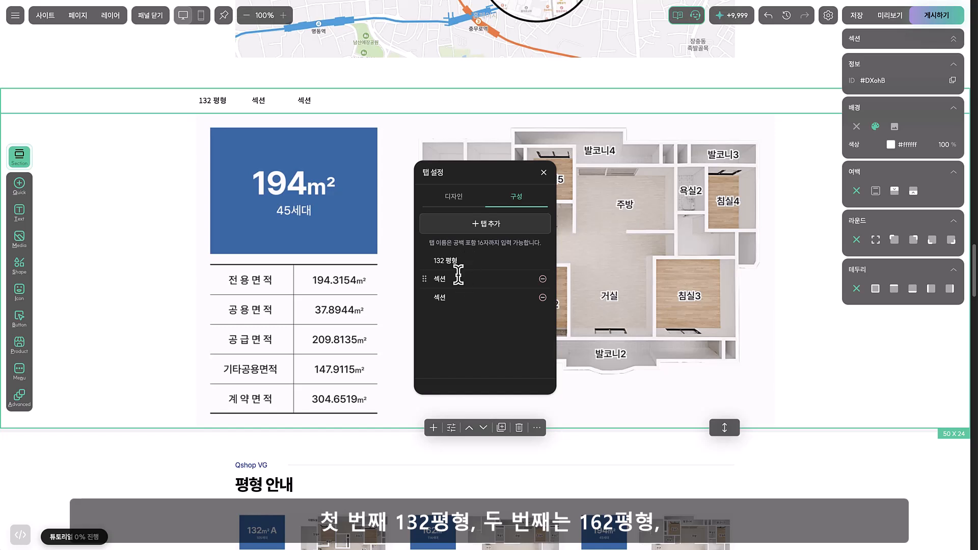
left_click(458, 280)
type("162 평형")
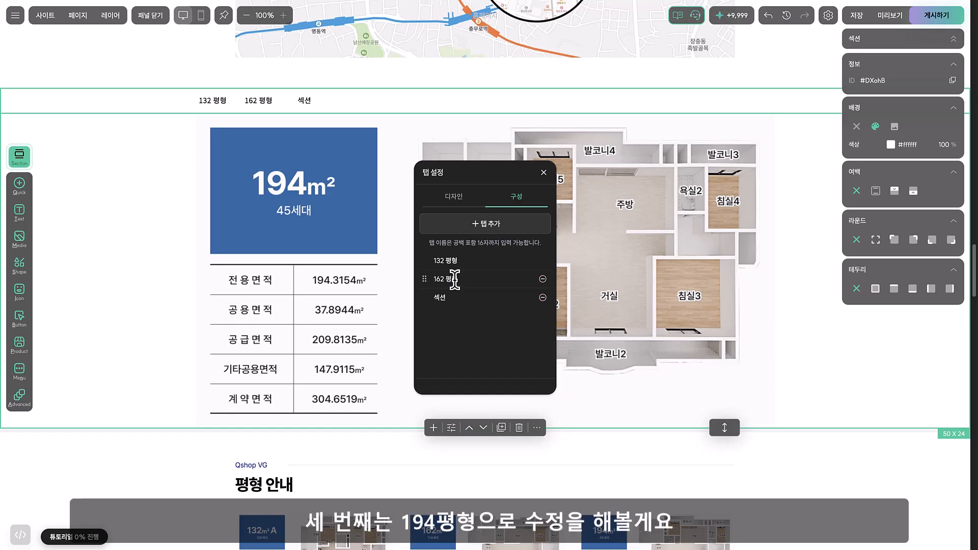
left_click(467, 299)
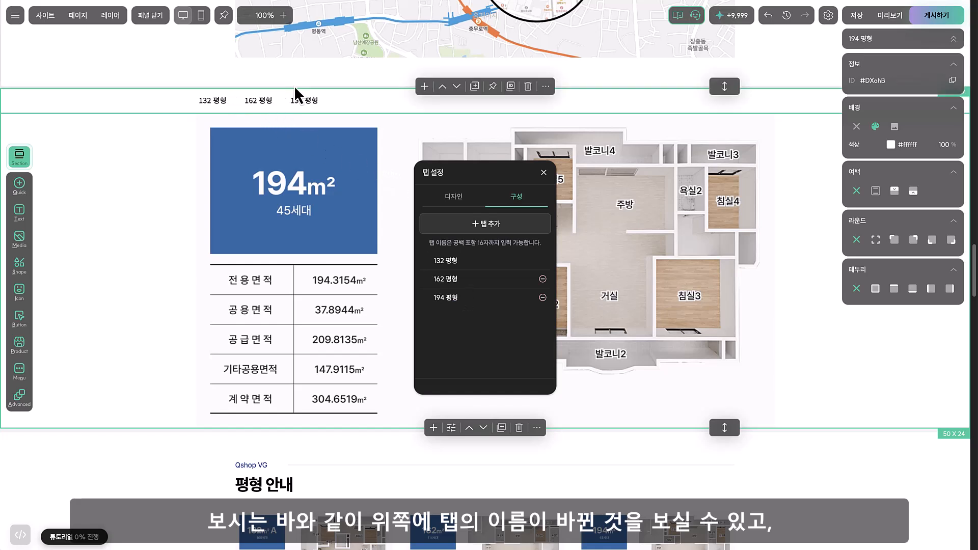
Set the tab alignment to 가운데 in the tab layout settings and close the settings
left_click(464, 200)
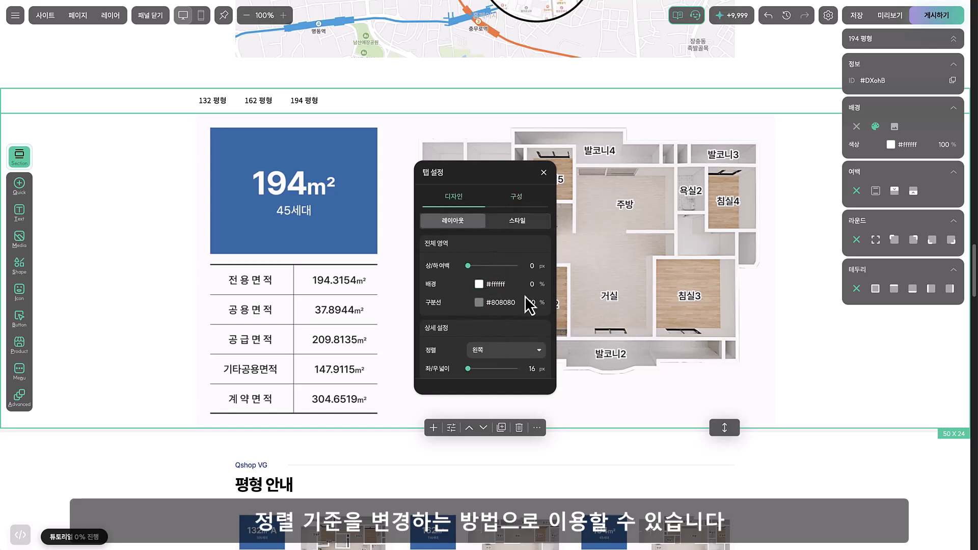
scroll(524, 306, "down", 1)
left_click(514, 338)
left_click(506, 376)
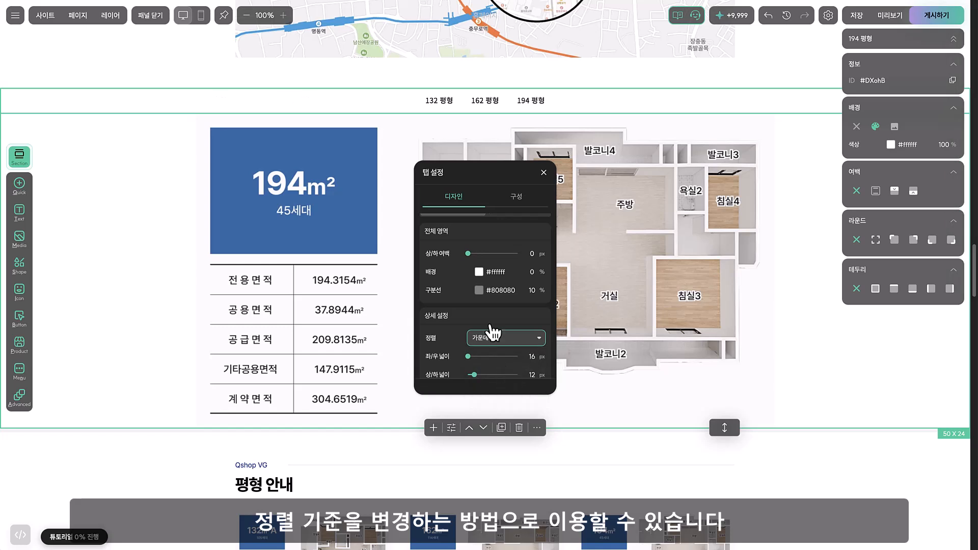
left_click(544, 173)
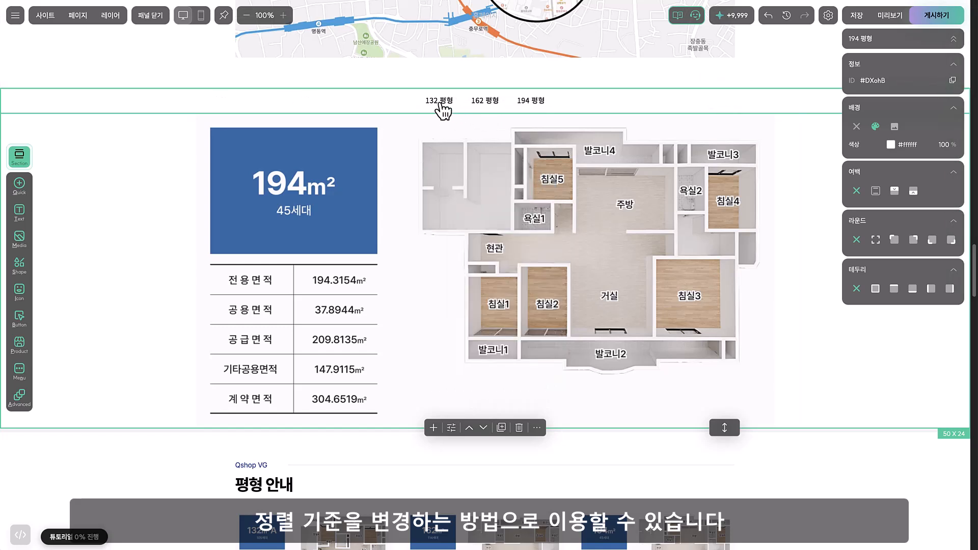
Check the content shown under the 132 평형, 162 평형 and 194 평형 tabs
left_click(441, 102)
left_click(485, 104)
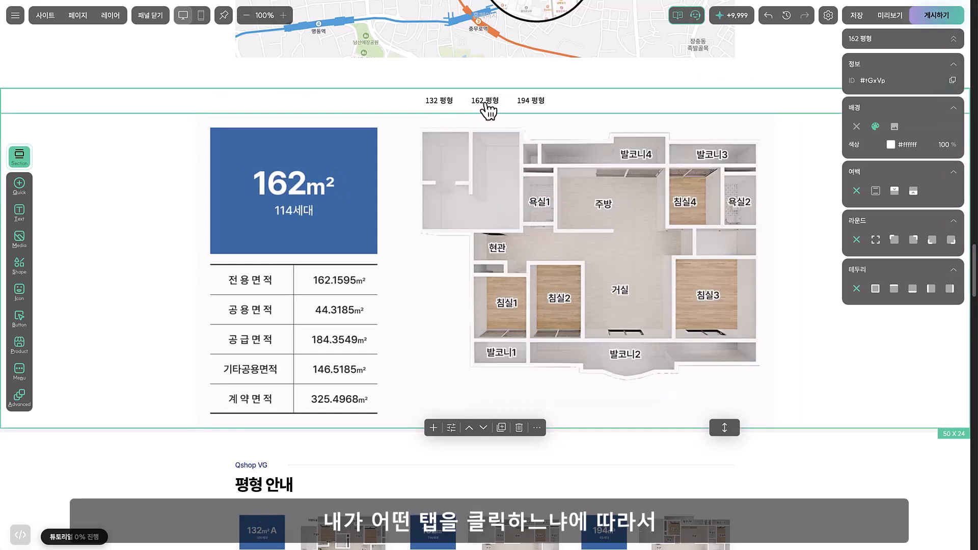
left_click(538, 105)
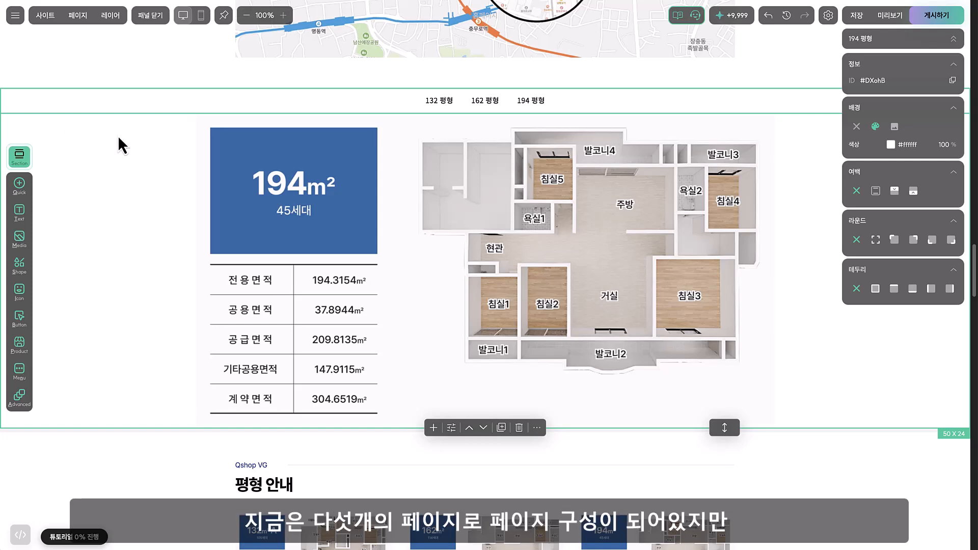
Review the site's page list and the upper sections of the home page
scroll(158, 164, "up", 20)
scroll(145, 161, "down", 10)
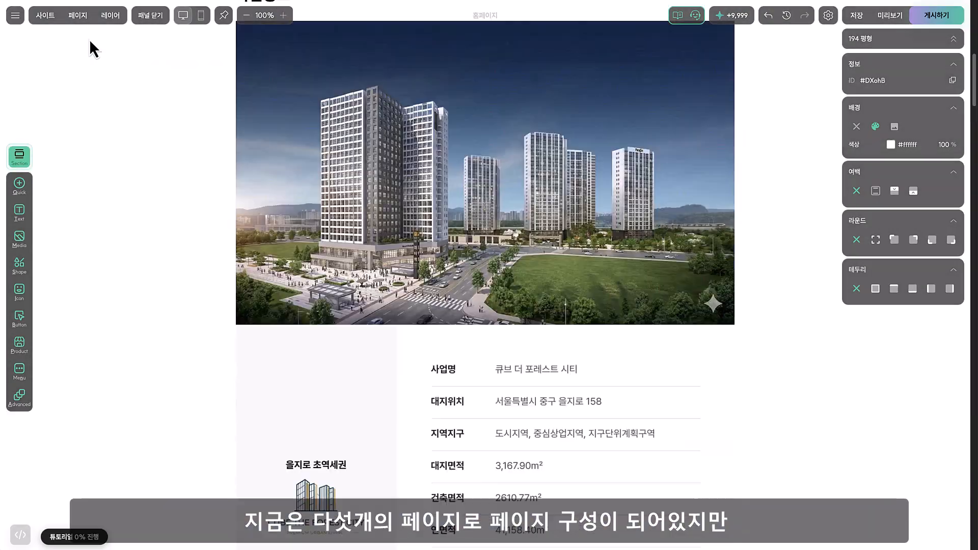
scroll(105, 76, "up", 15)
left_click(78, 15)
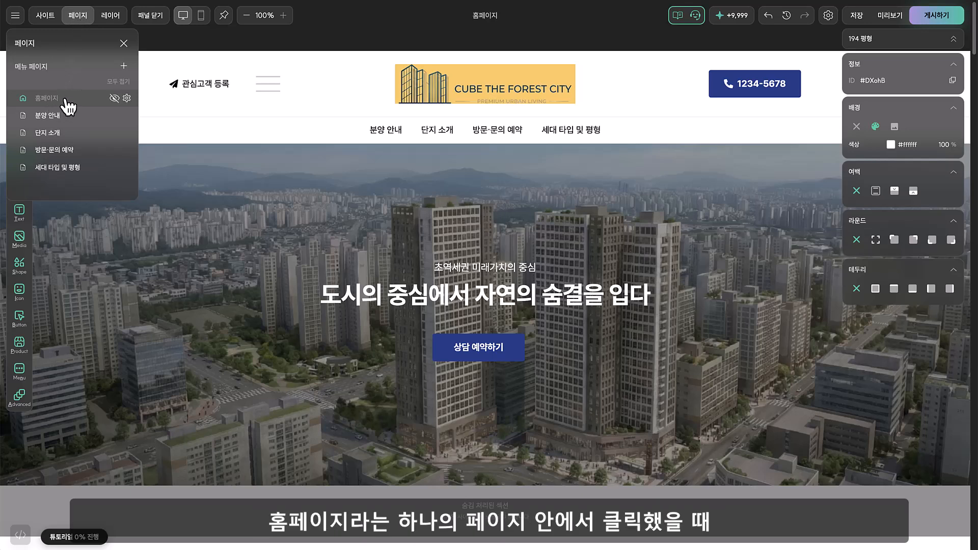
scroll(218, 245, "down", 10)
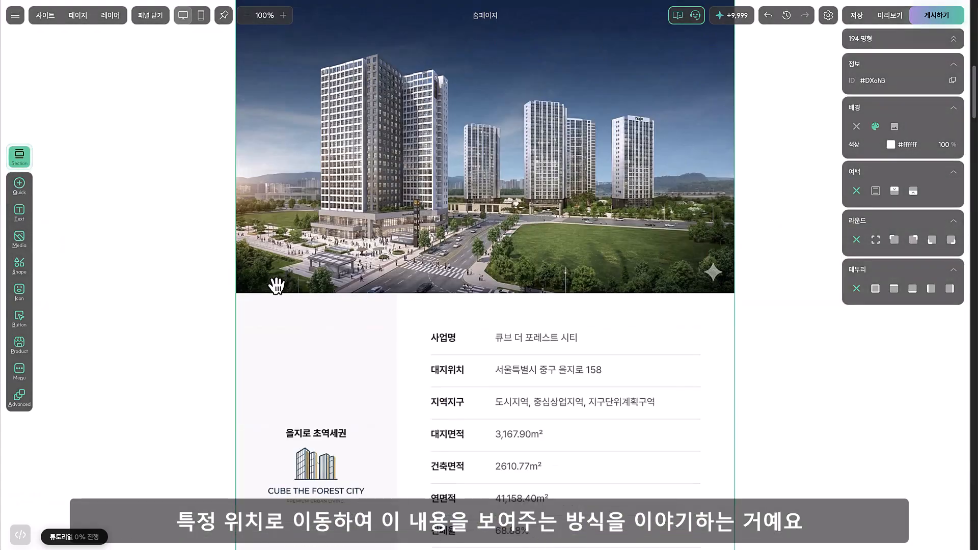
Review the click event settings of the 관심고객 등록 button in the header
scroll(276, 285, "up", 4)
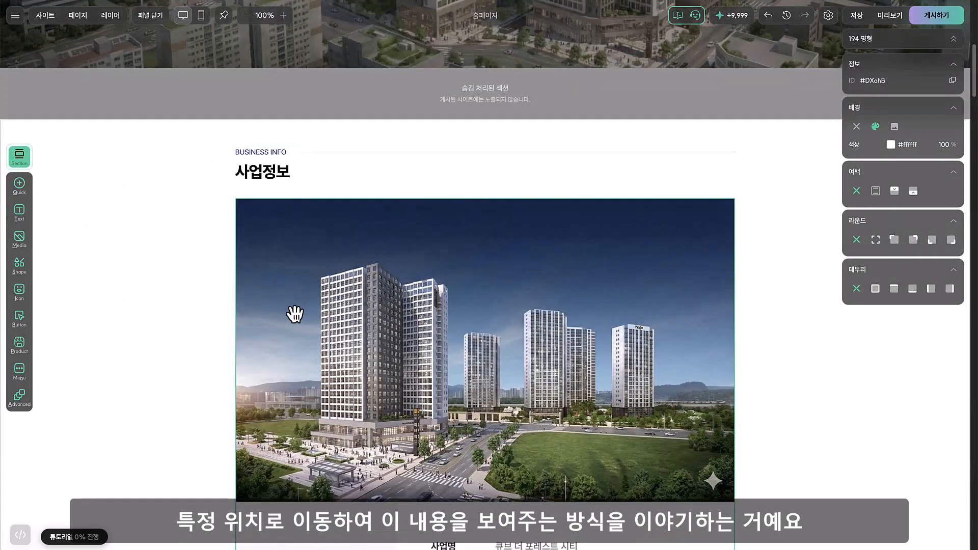
scroll(294, 312, "up", 6)
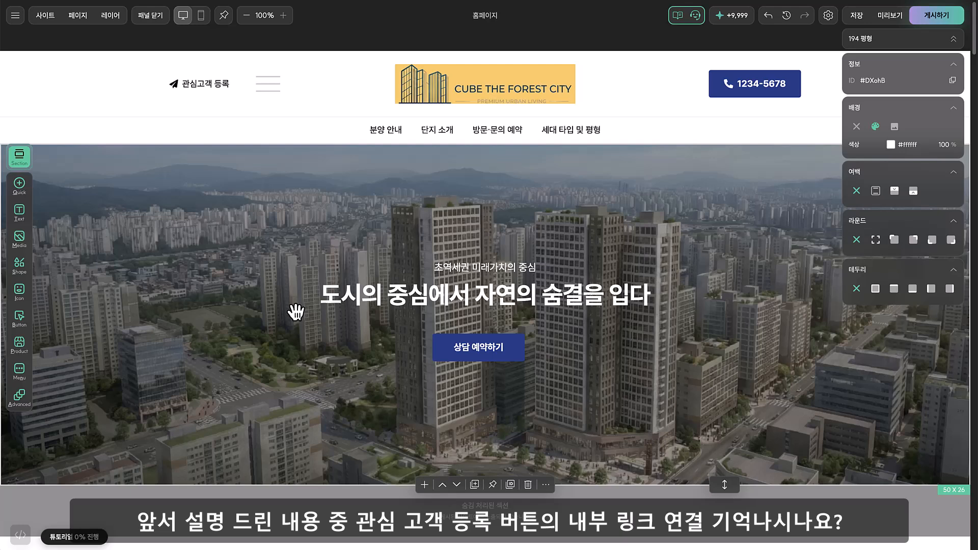
left_click(144, 108)
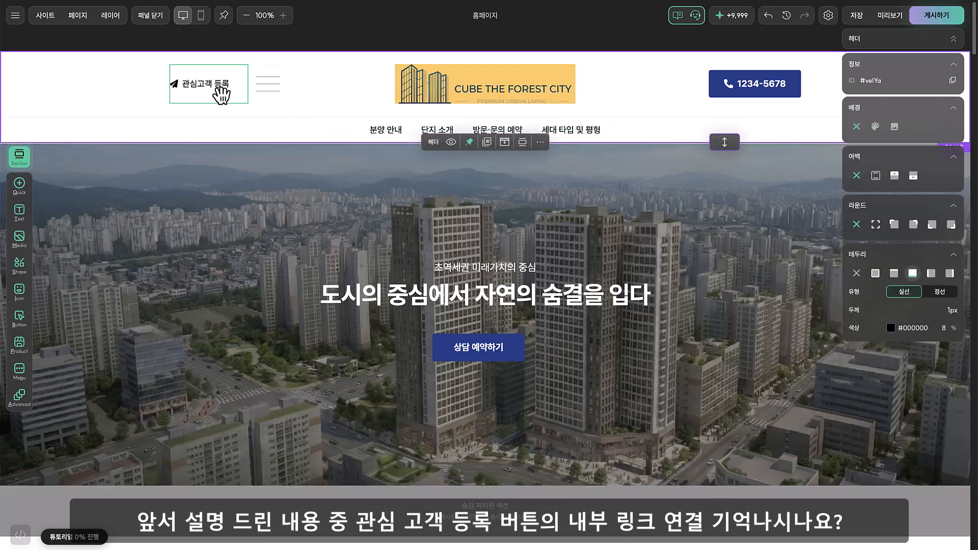
double_click(209, 92)
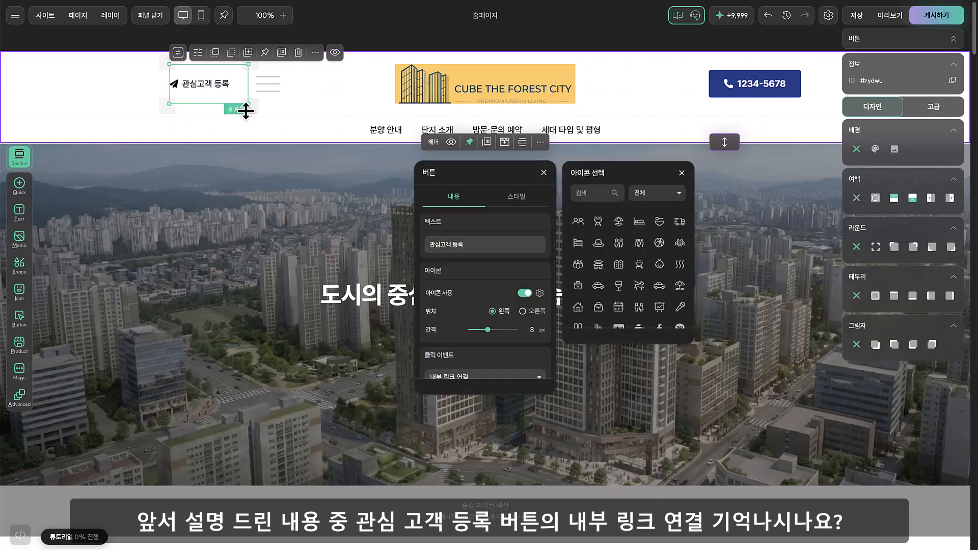
scroll(474, 278, "down", 2)
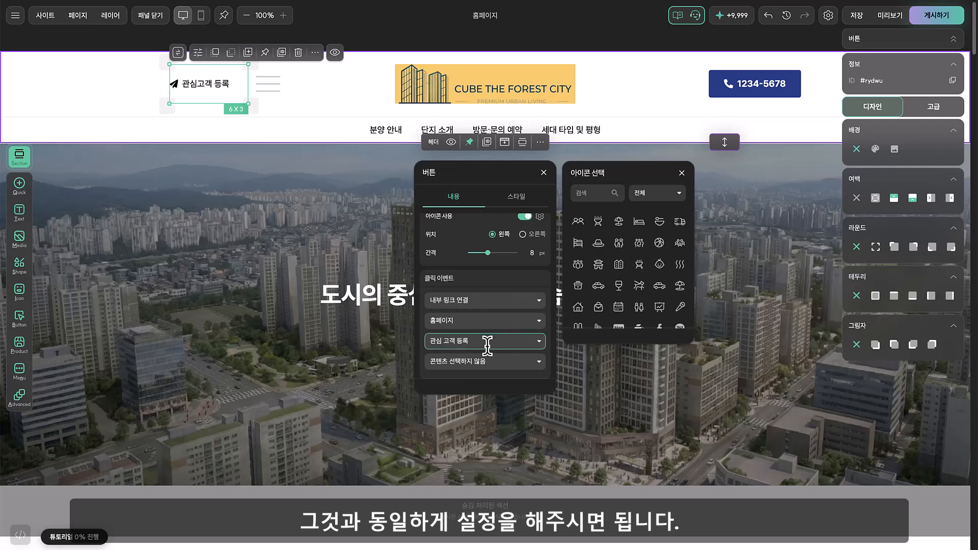
left_click(275, 220)
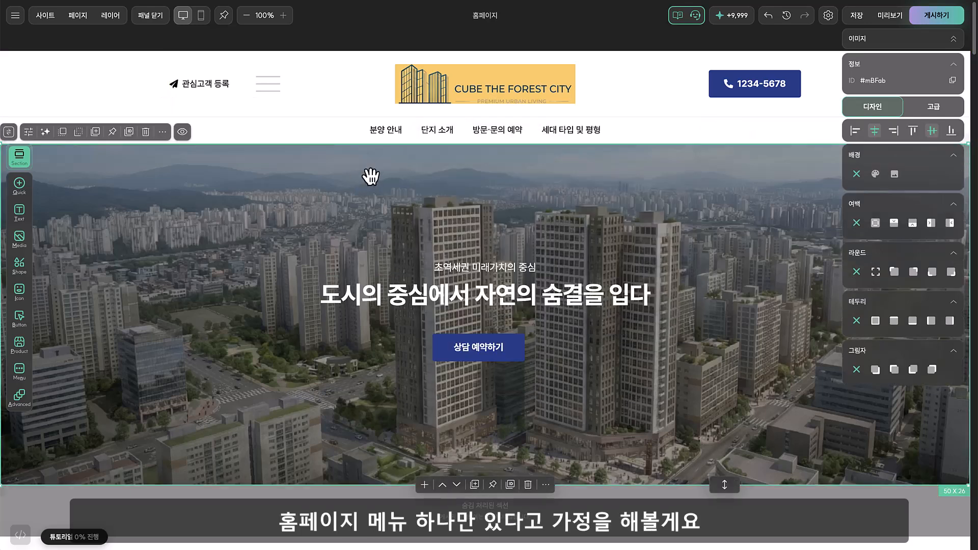
Delete the page menu block from the header and draw a 6 x 2 button block in its place
left_click(77, 15)
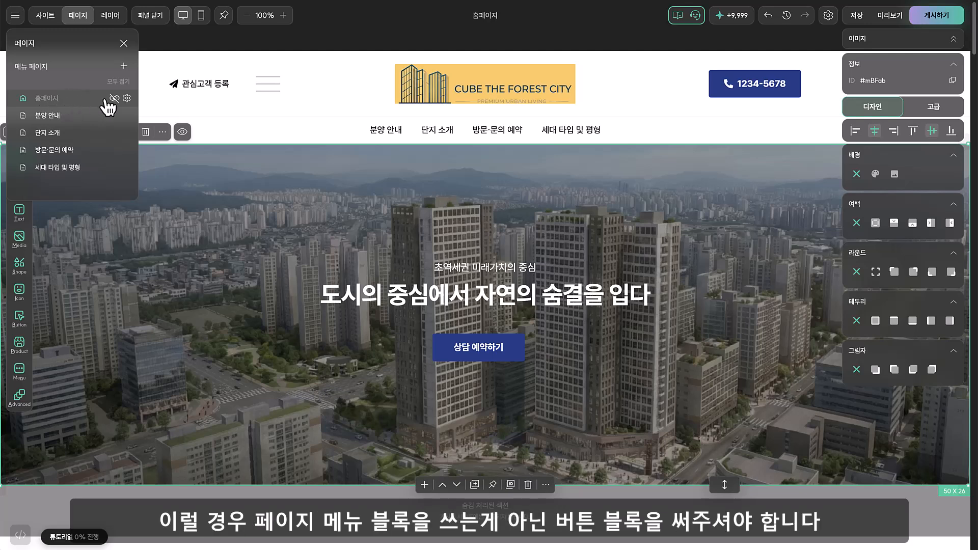
left_click(431, 133)
left_click(431, 137)
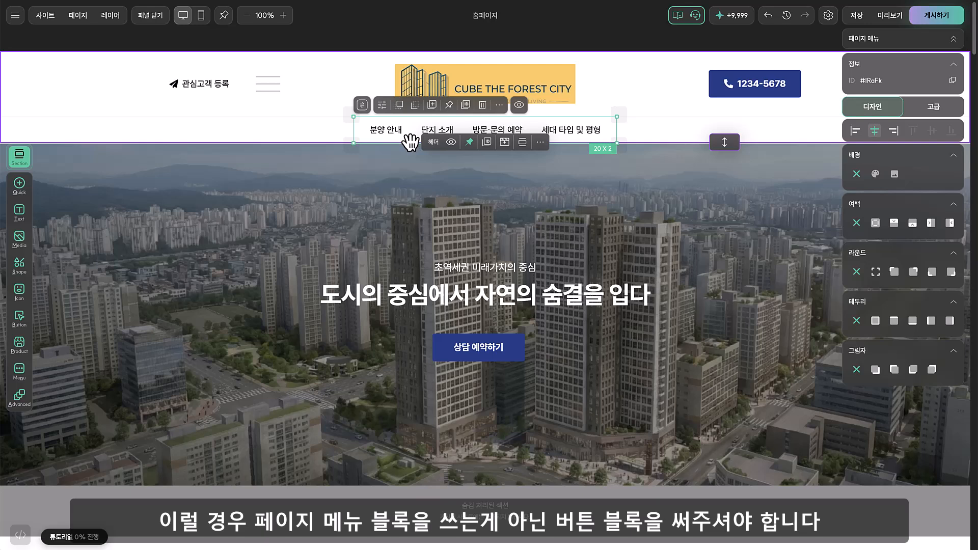
key("Delete")
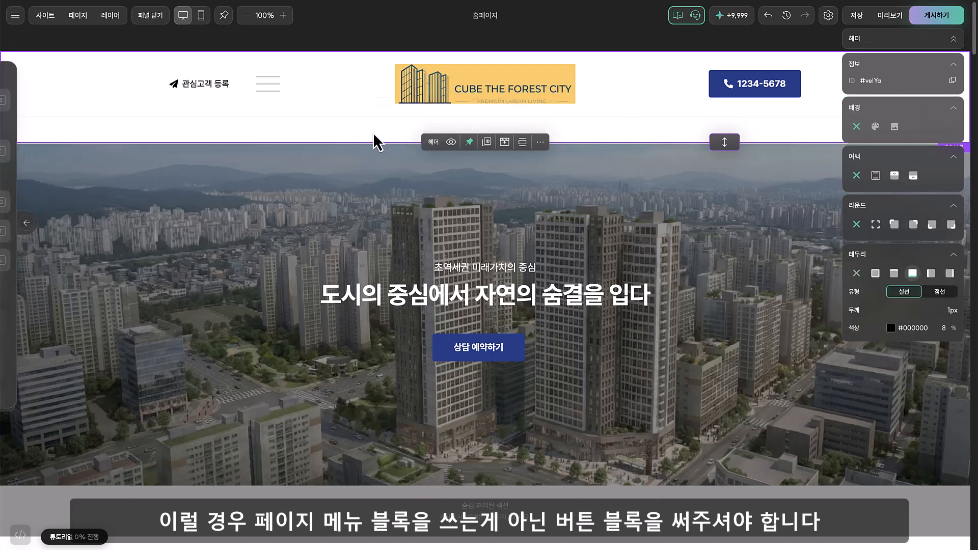
key("b")
left_click_drag(316, 118, 391, 141)
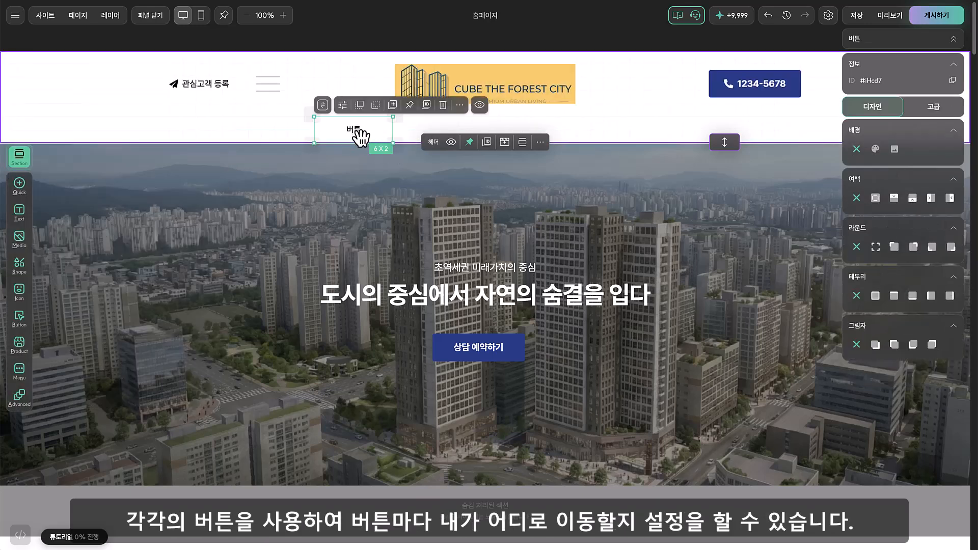
Set the new header button's click event to 내부 링크 연결, targeting the 관심 고객 등록 section of 홈페이지
double_click(371, 133)
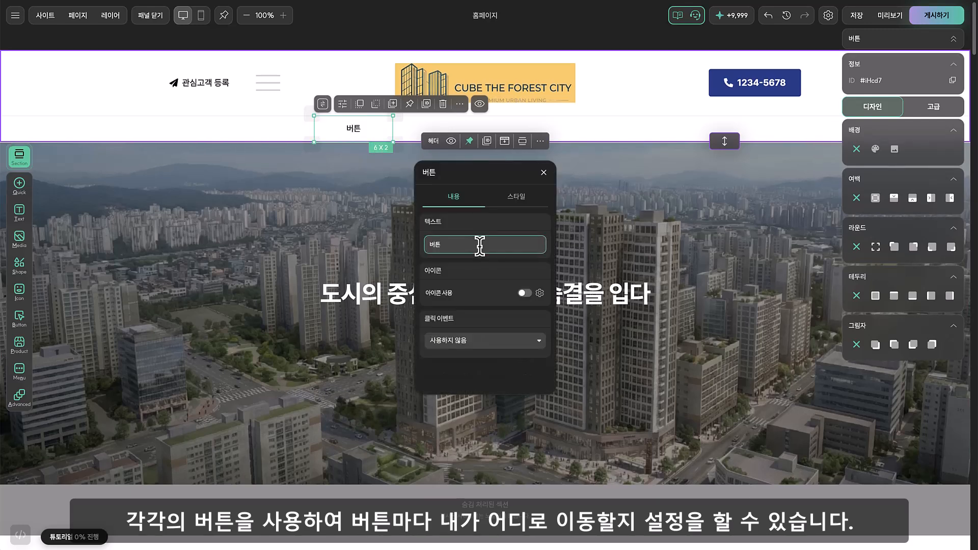
scroll(481, 270, "down", 1)
left_click(484, 339)
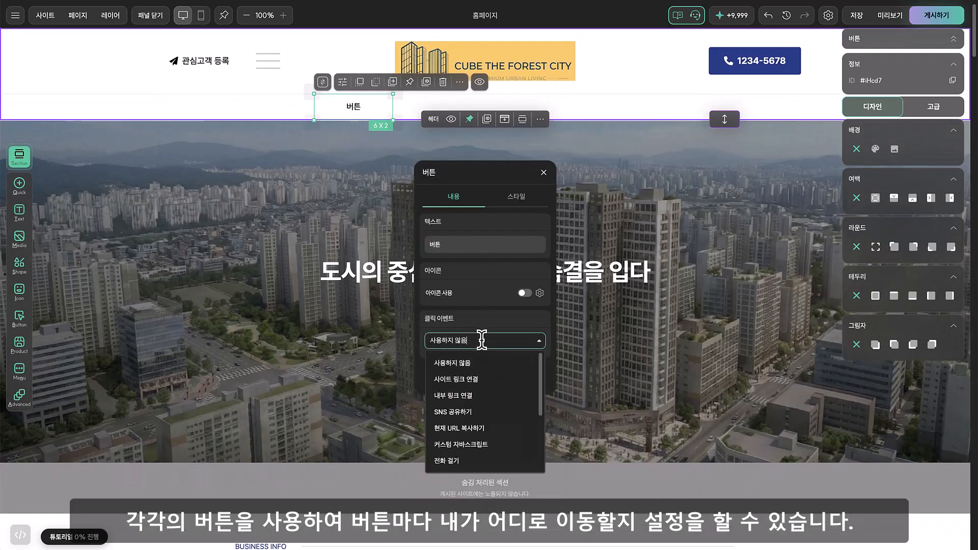
left_click(472, 397)
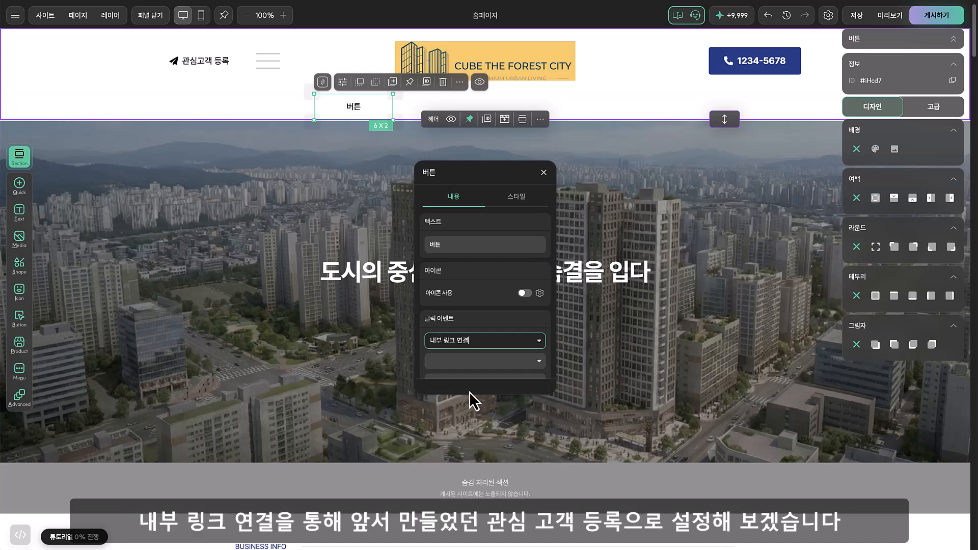
scroll(489, 326, "down", 2)
left_click(461, 320)
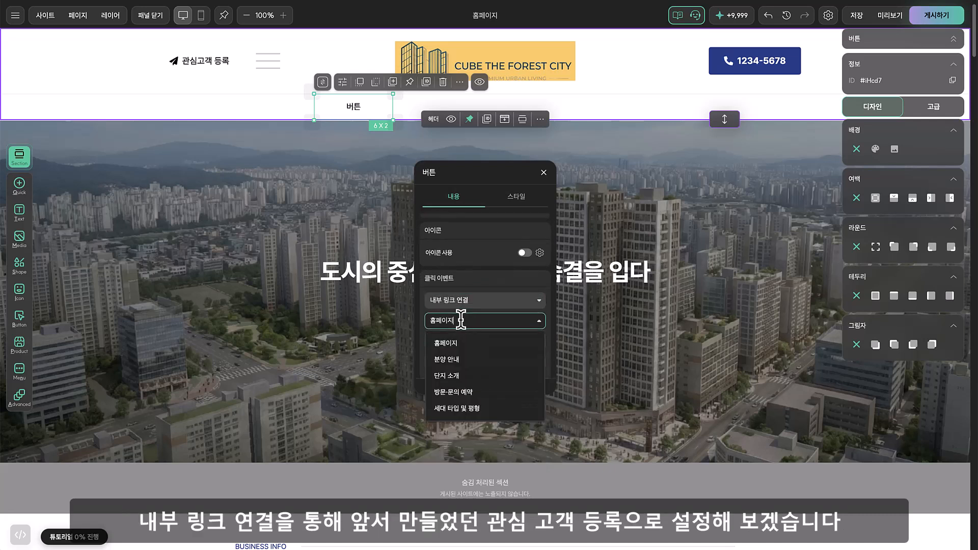
left_click(458, 342)
left_click(468, 341)
scroll(479, 400, "down", 2)
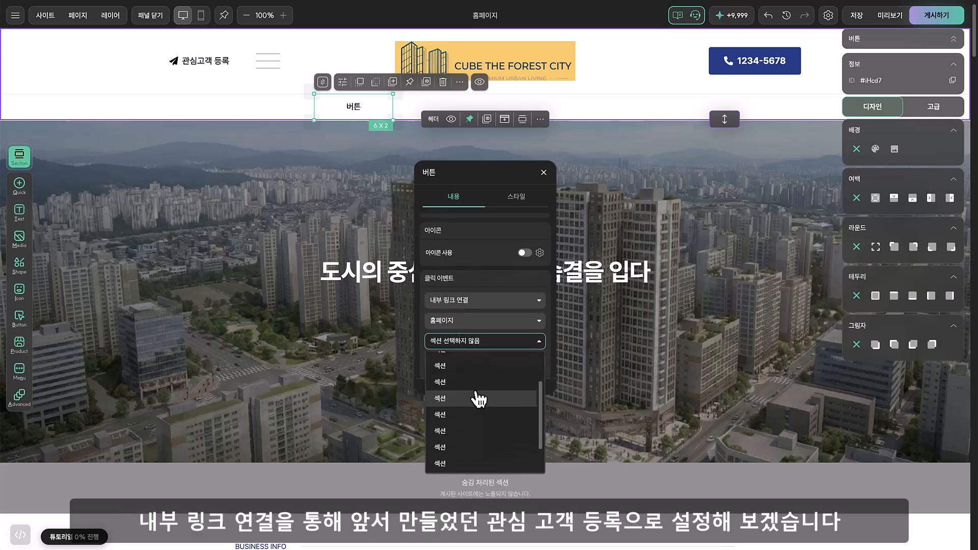
scroll(478, 408, "down", 2)
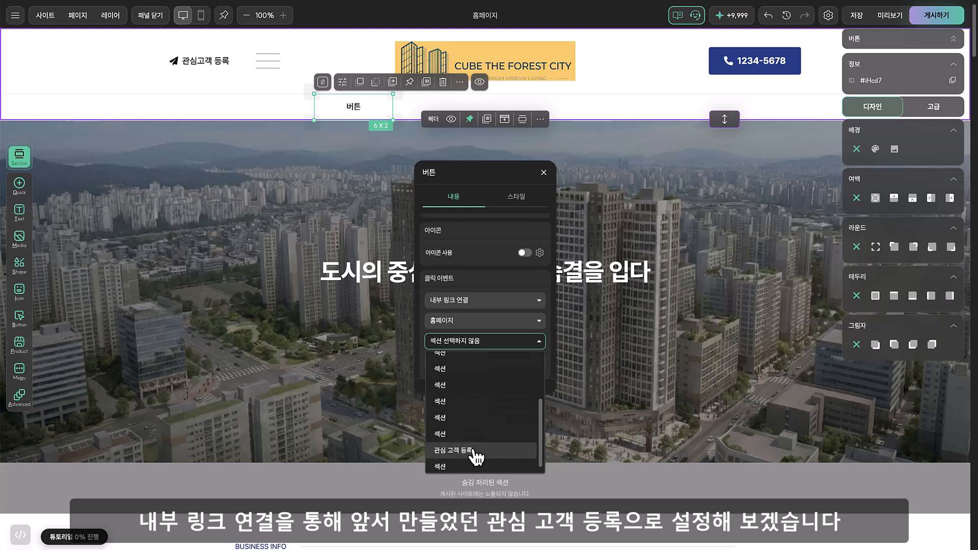
left_click(476, 450)
left_click(617, 247)
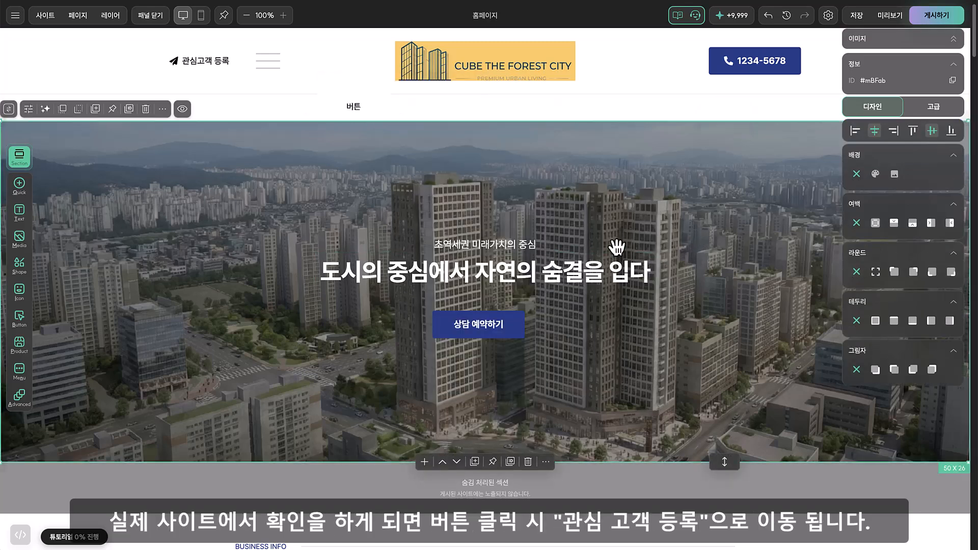
Publish the site, test the new header button on the live page, and close the publish dialog
scroll(616, 247, "up", 1)
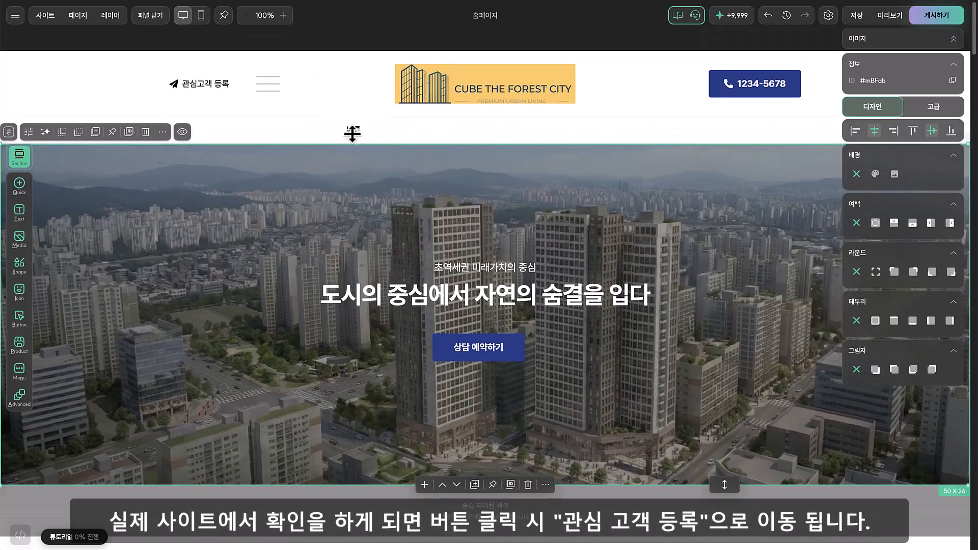
left_click(949, 21)
left_click(481, 279)
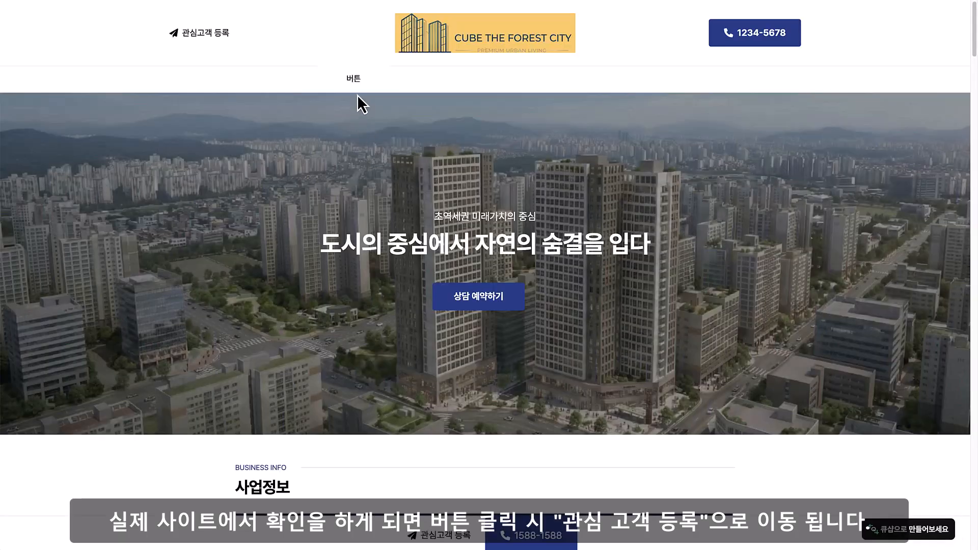
left_click(361, 87)
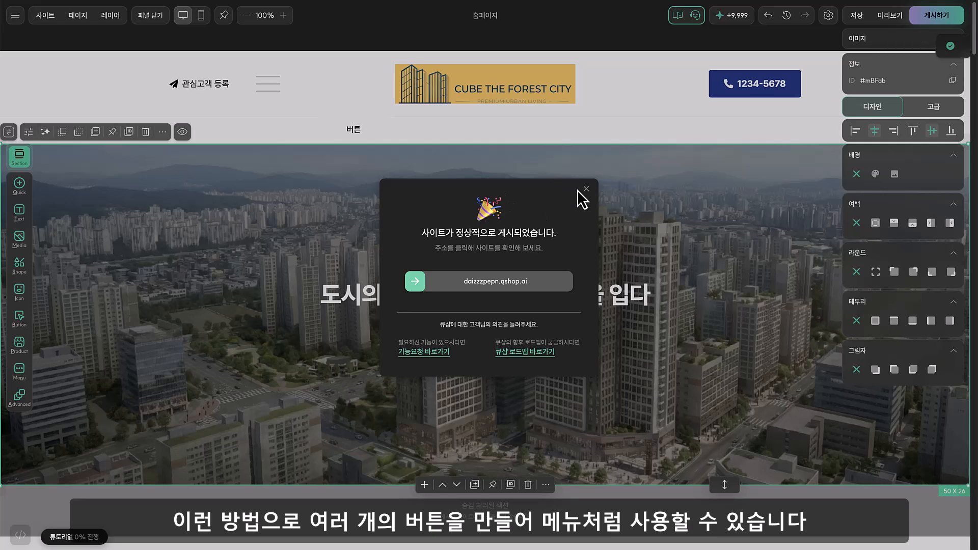
left_click(585, 189)
Review the 사업정보 and 입지환경 sections of the home page as possible link targets for header buttons
left_click(377, 132)
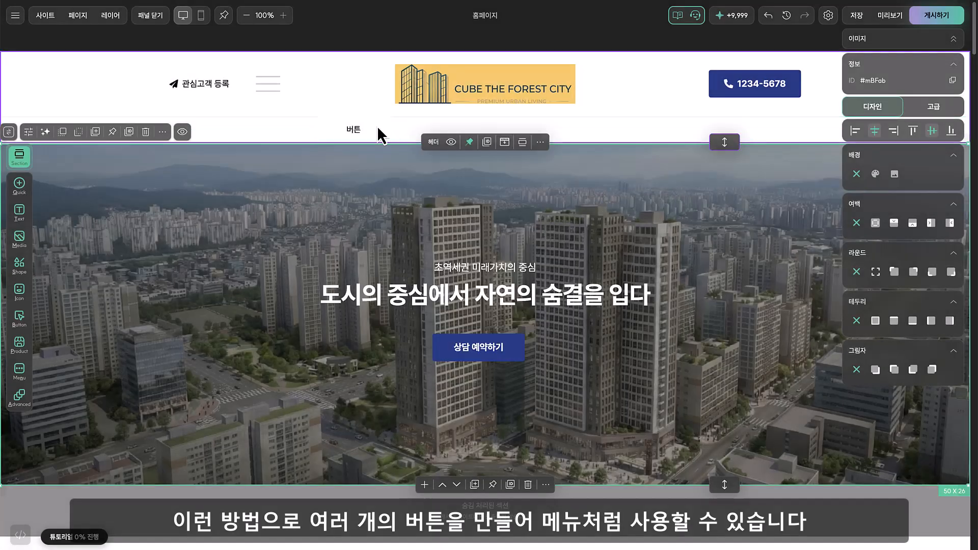
left_click(606, 107)
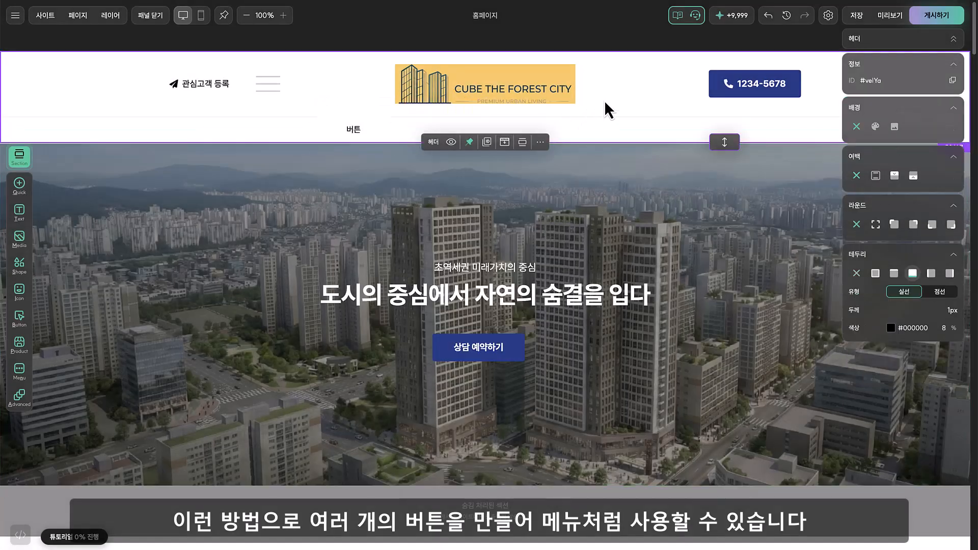
left_click(291, 133)
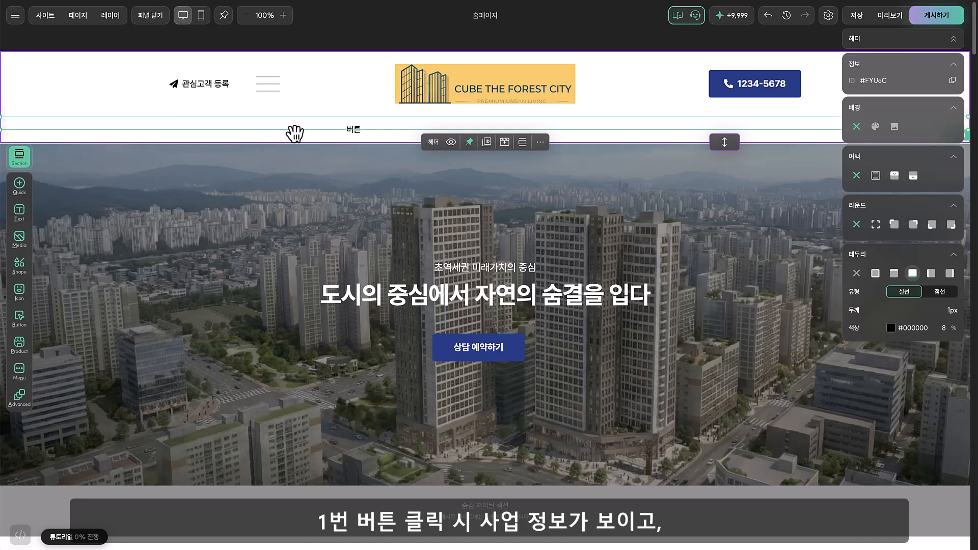
scroll(323, 229, "down", 10)
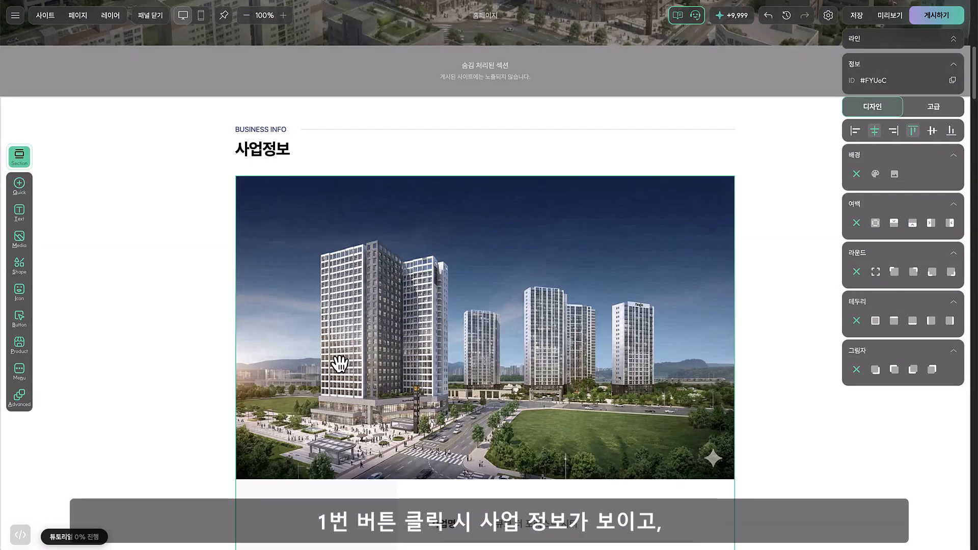
scroll(465, 376, "down", 12)
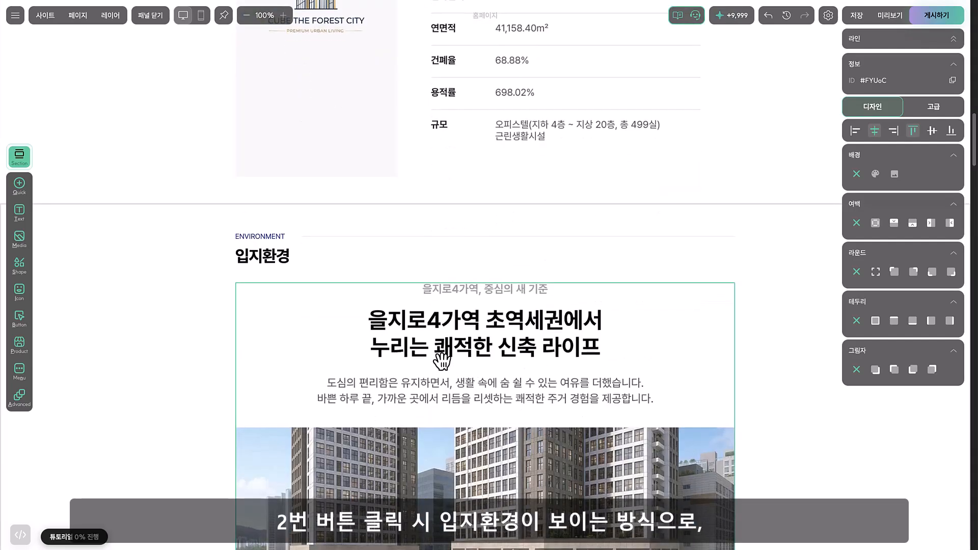
scroll(441, 359, "down", 1)
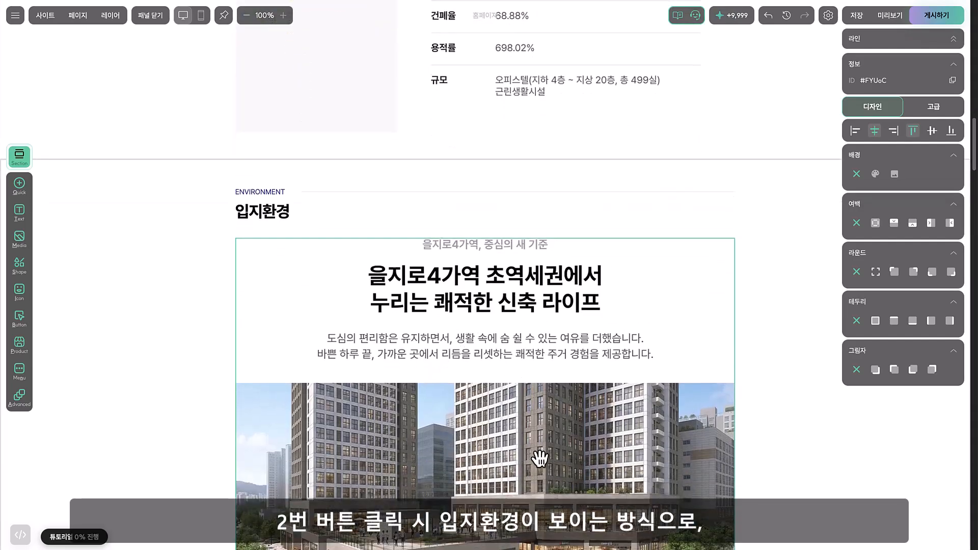
left_click(206, 304)
scroll(206, 306, "up", 20)
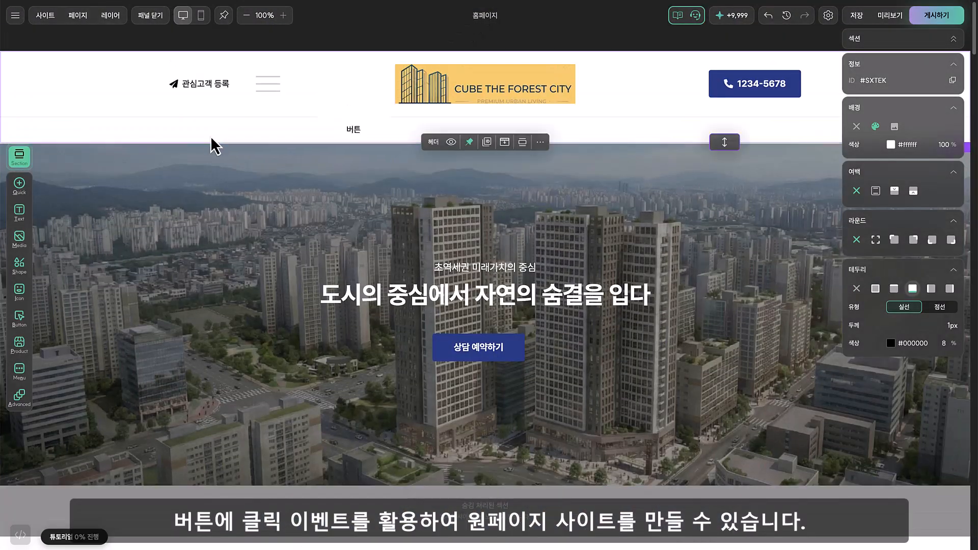
Check the new header button's click event settings and delete the button from the header
left_click(378, 133)
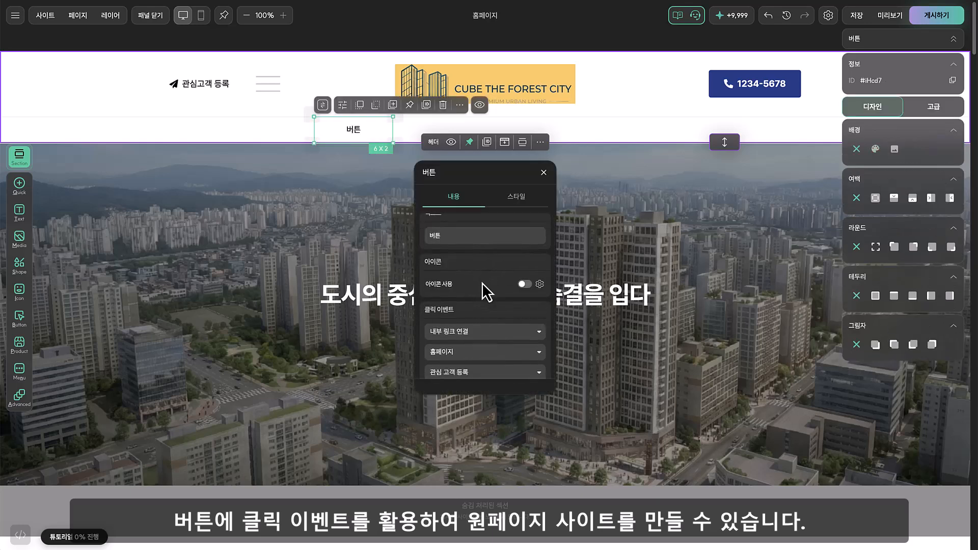
scroll(483, 293, "down", 1)
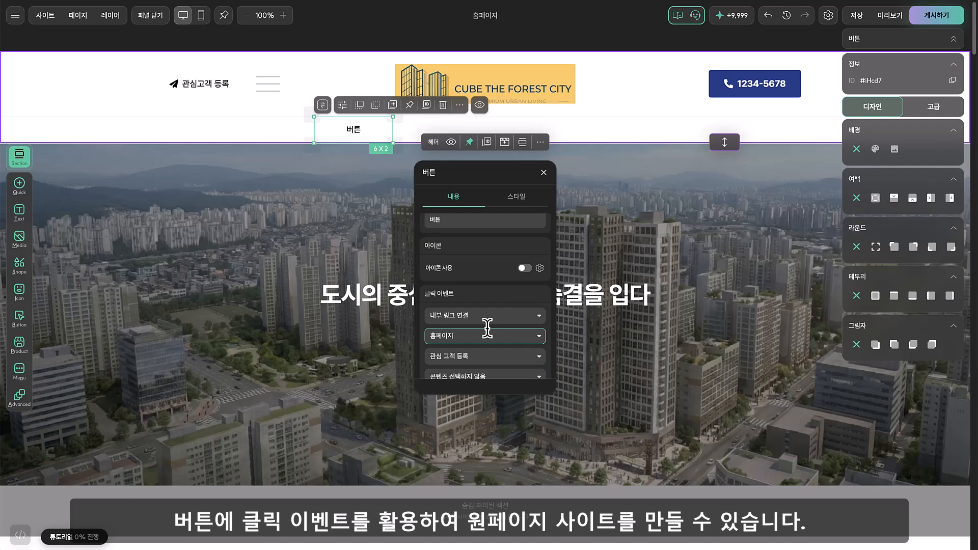
left_click(543, 173)
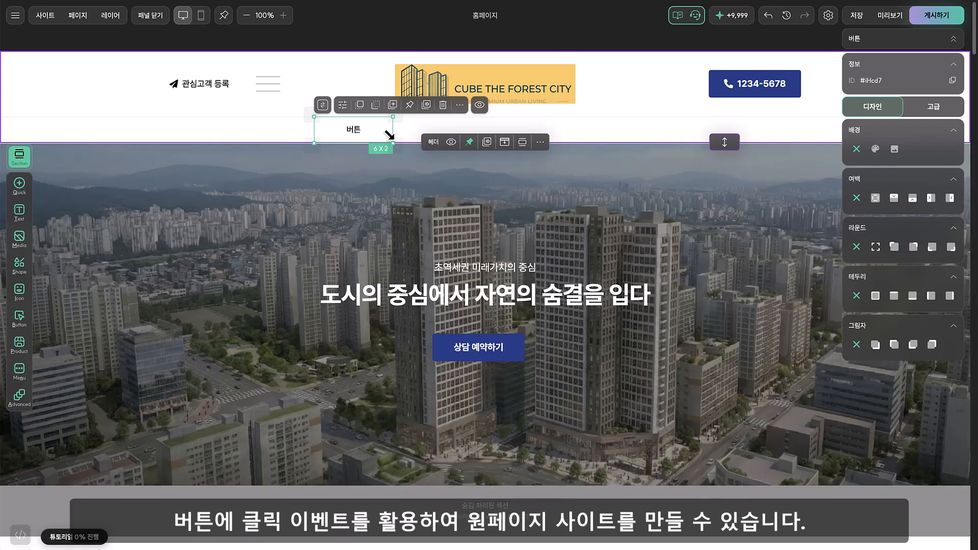
key("Delete")
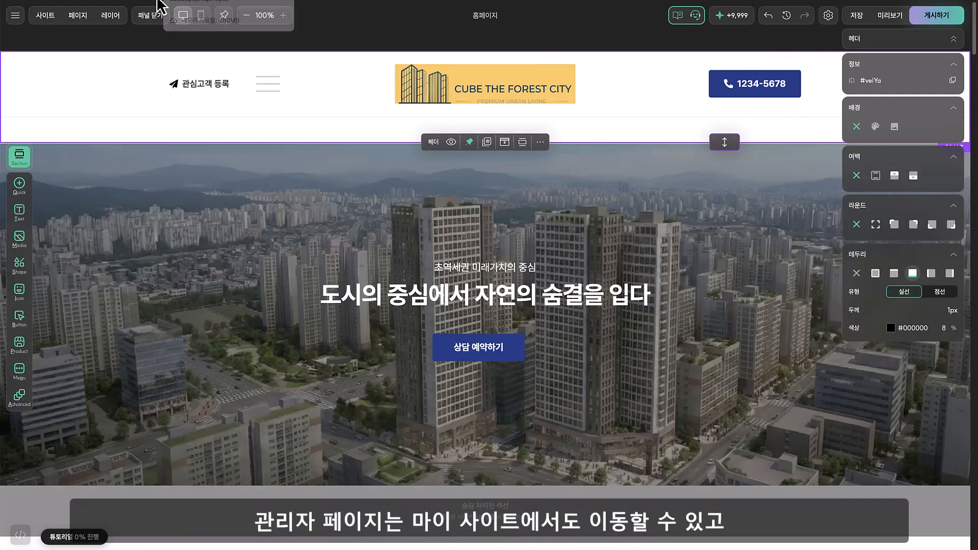
Go from the editor to the admin page and open the 도메인 설정 page under 운영환경
left_click(39, 16)
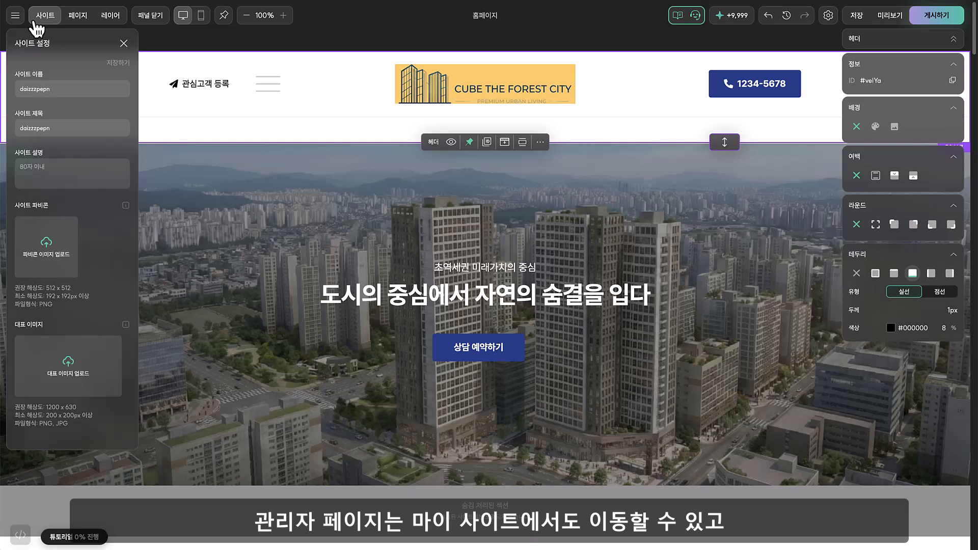
left_click(20, 20)
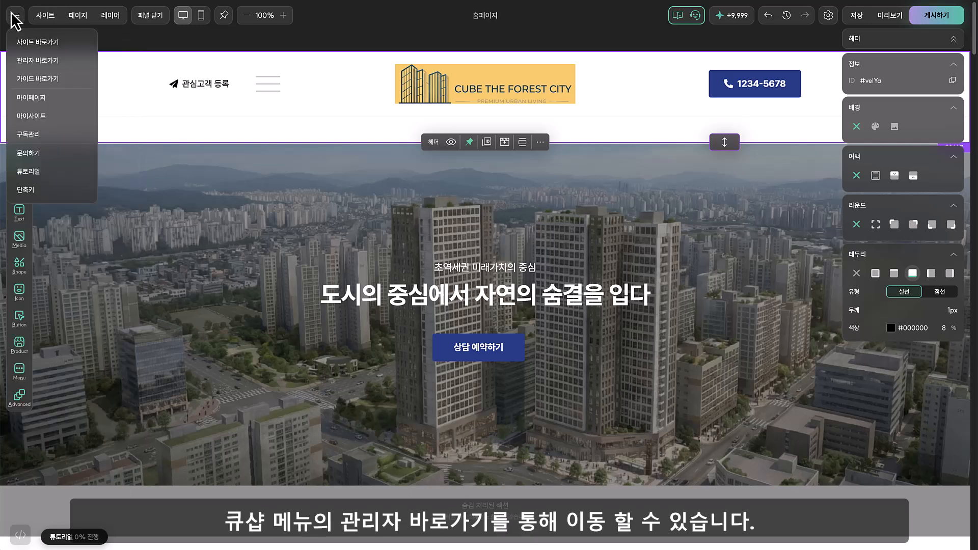
left_click(36, 61)
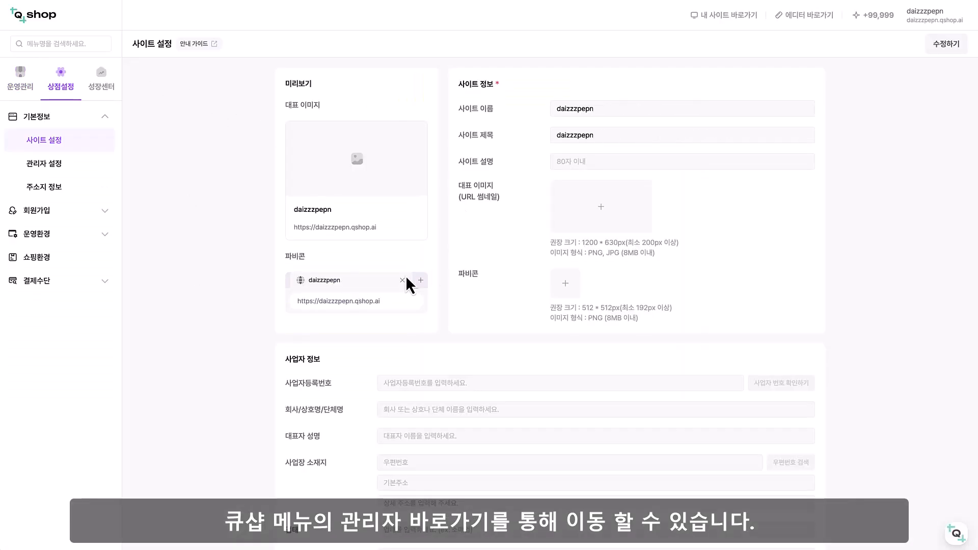
left_click(104, 239)
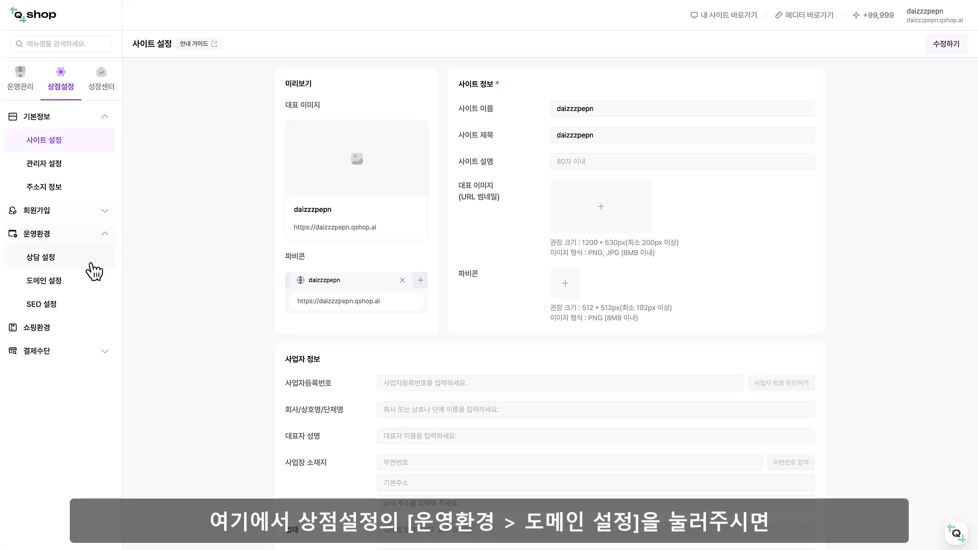
left_click(93, 287)
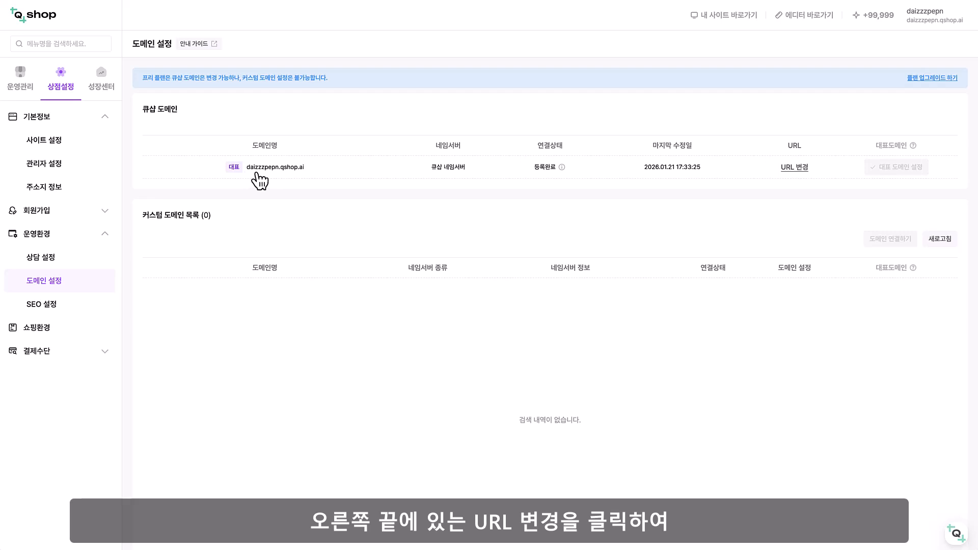
Examine the URL 변경 dialog for the QShop domain, including its 사이트 URL field, and close it without entering a name
left_click(795, 168)
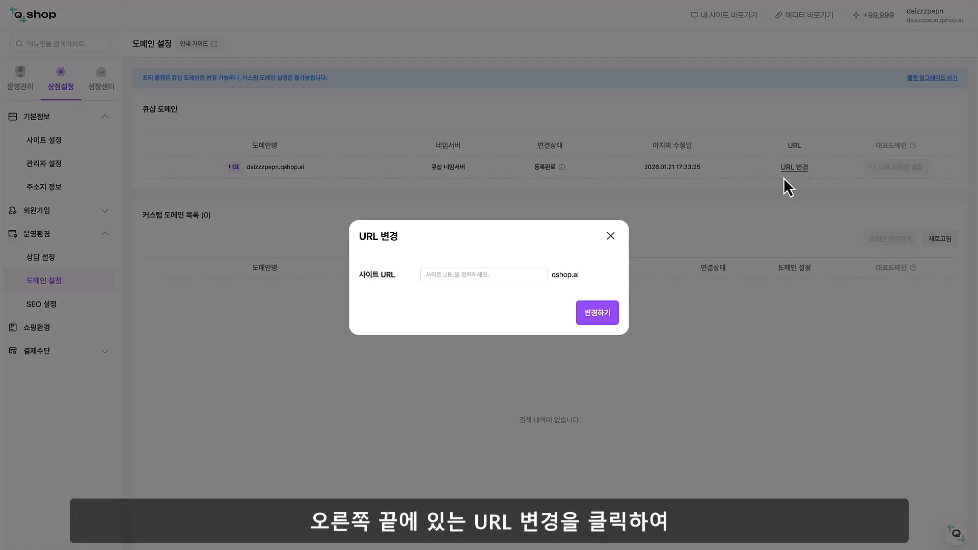
left_click(474, 270)
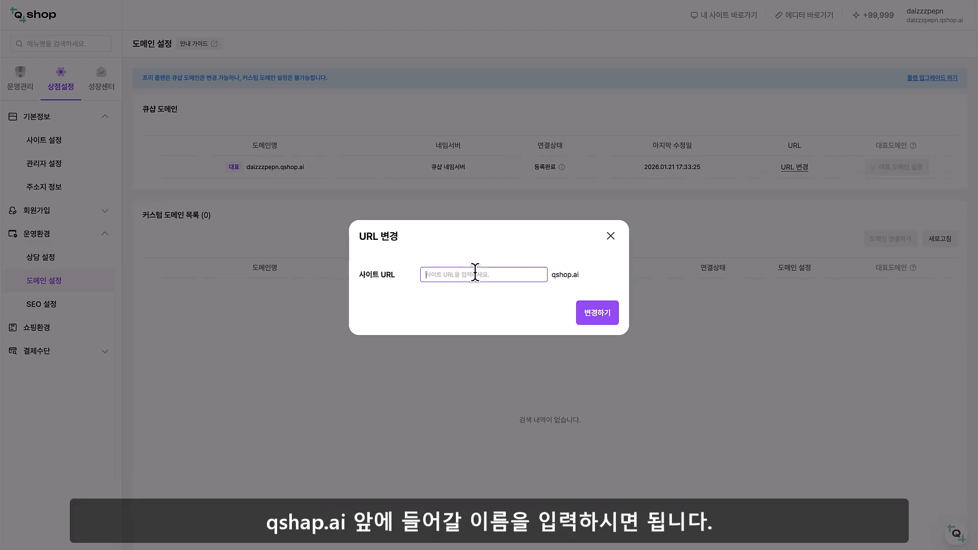
left_click_drag(553, 278, 576, 281)
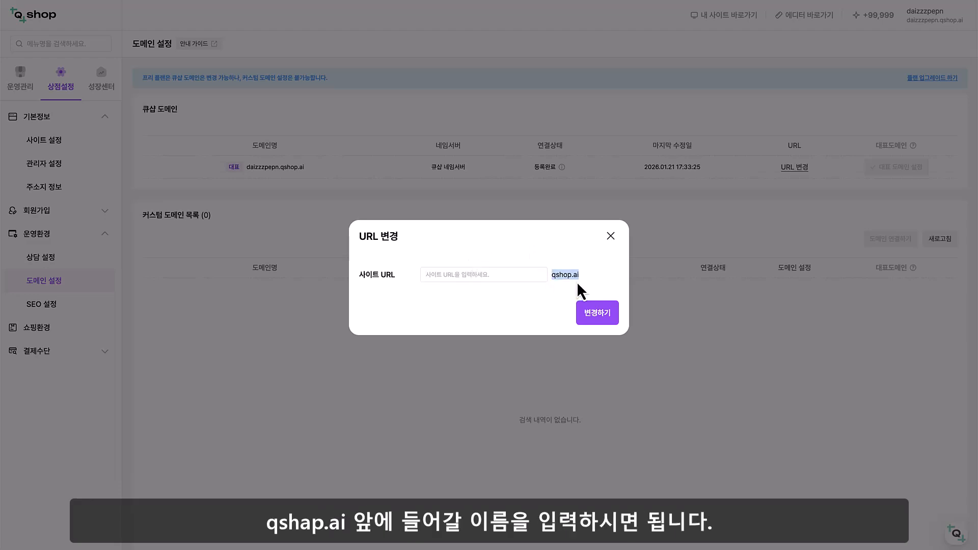
left_click(499, 279)
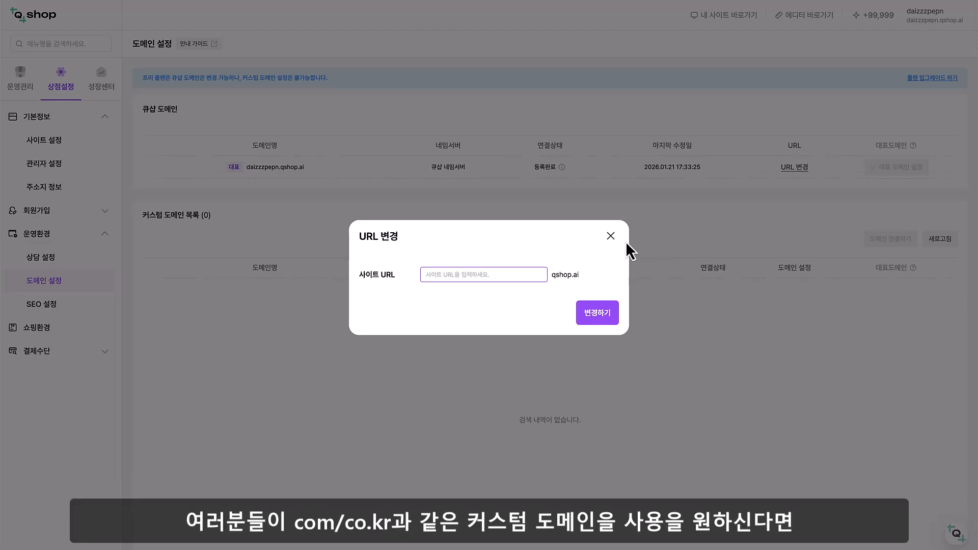
left_click(611, 237)
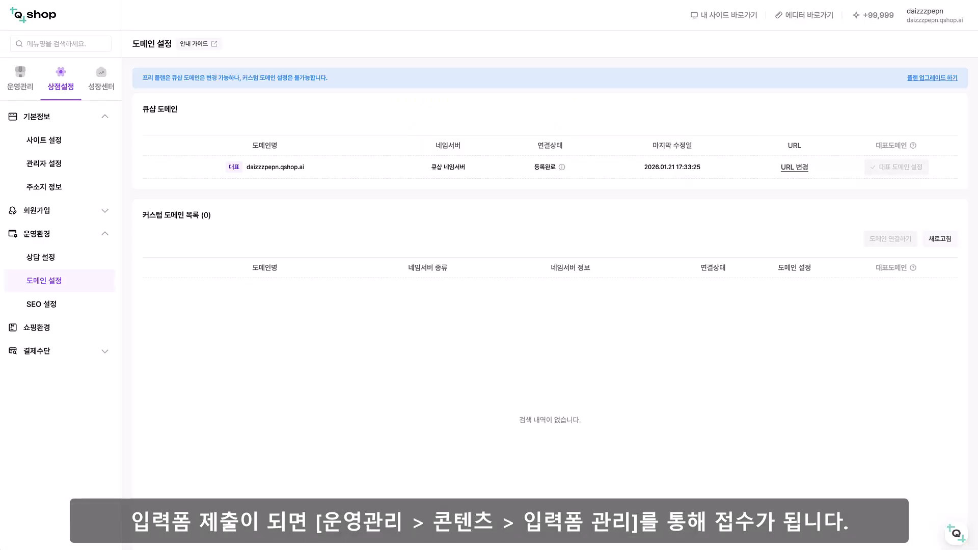
Review the 관심 고객 등록 form's submissions in 입력폼 관리 and select that form in the form list
left_click(29, 88)
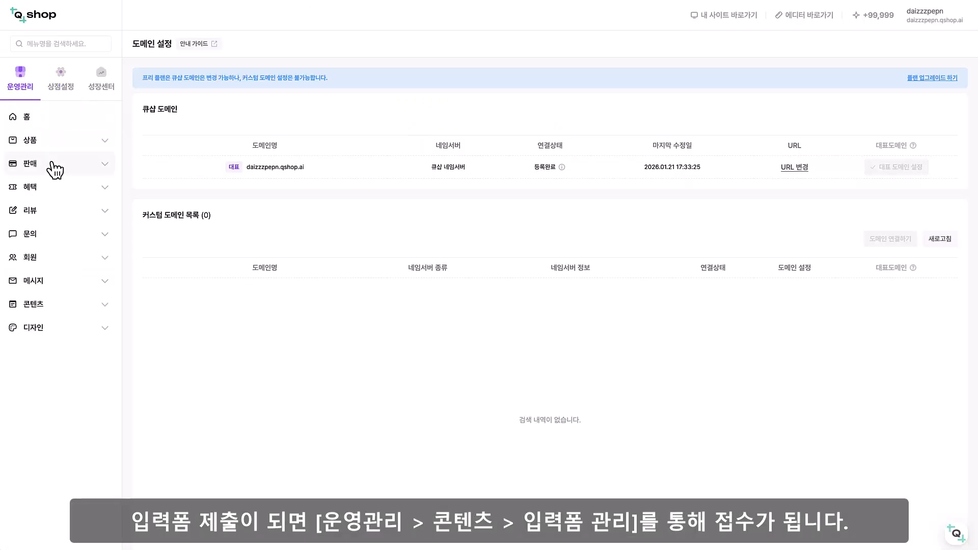
left_click(41, 306)
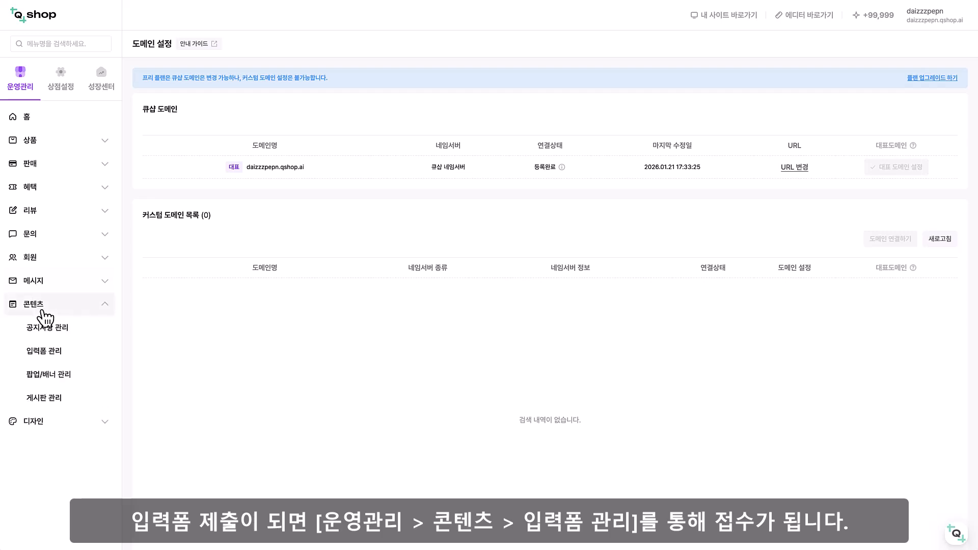
left_click(71, 363)
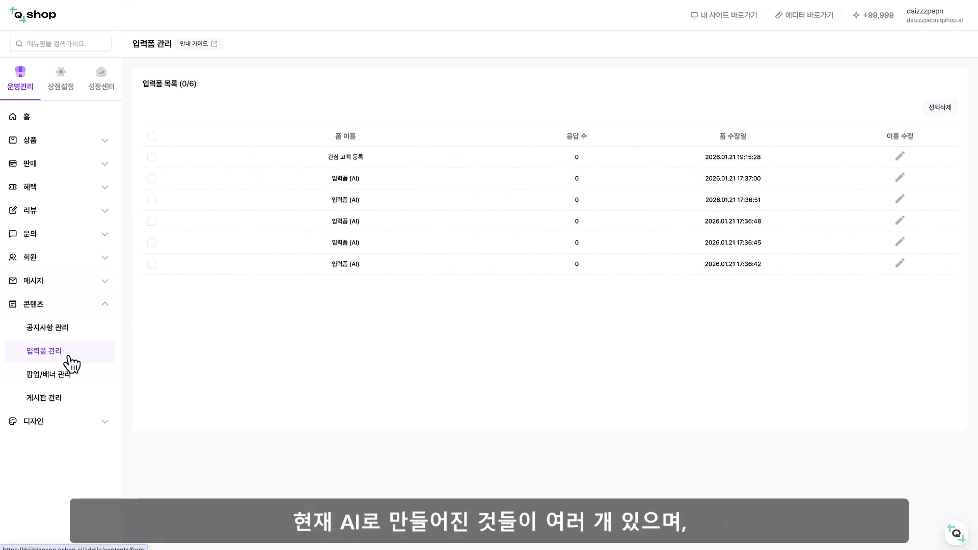
left_click(346, 158)
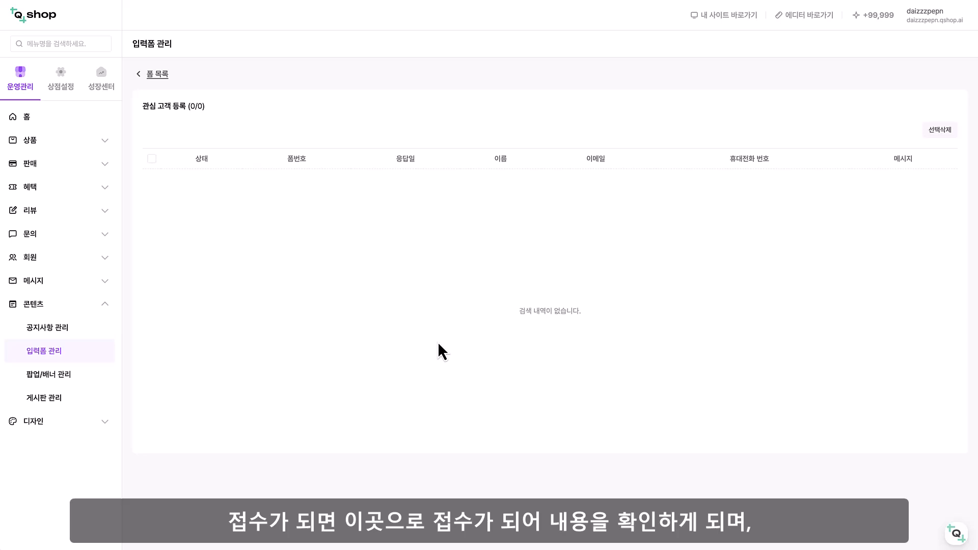
left_click(68, 350)
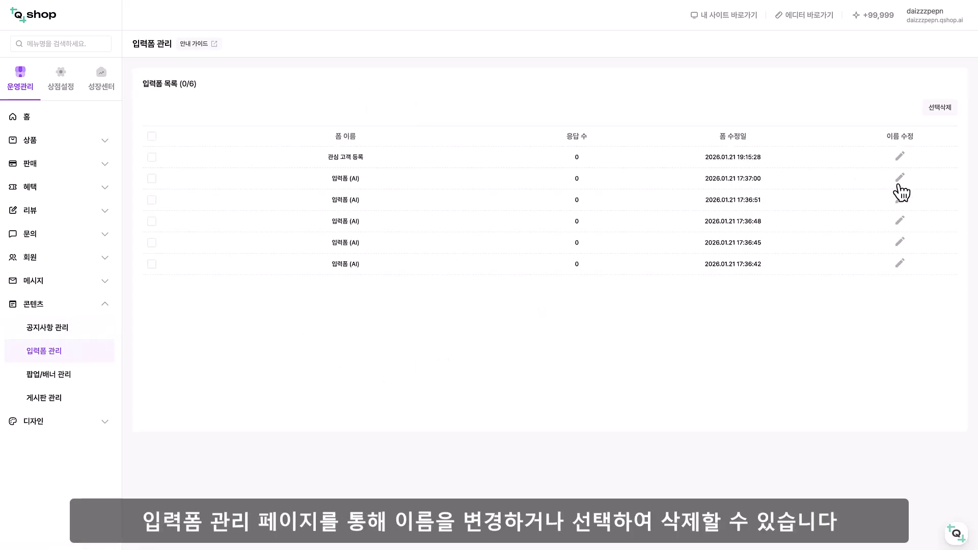
left_click(152, 157)
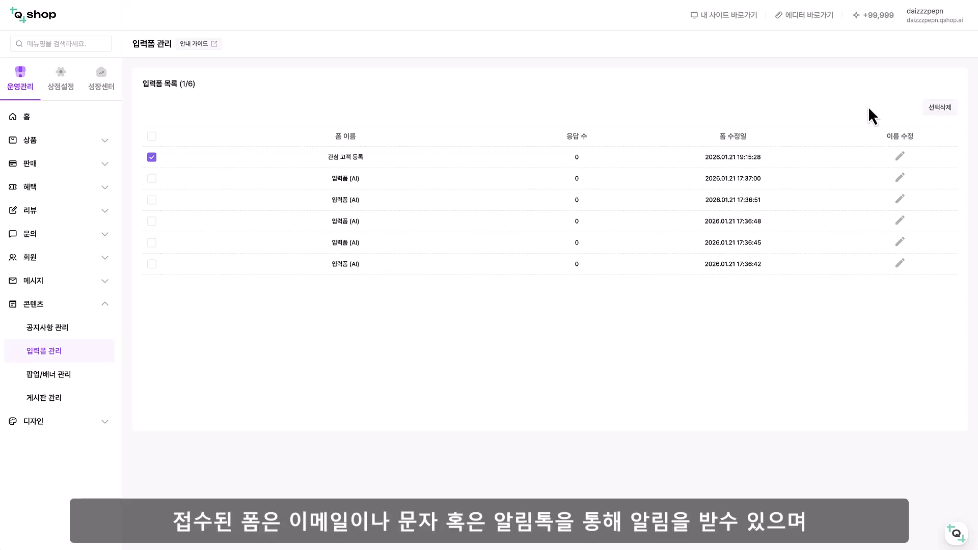
In the message 발신 기본설정, set both 이메일 발신 설정(SMTP) and SMS/알림톡 발신 설정 to 사용함
left_click(105, 304)
left_click(109, 286)
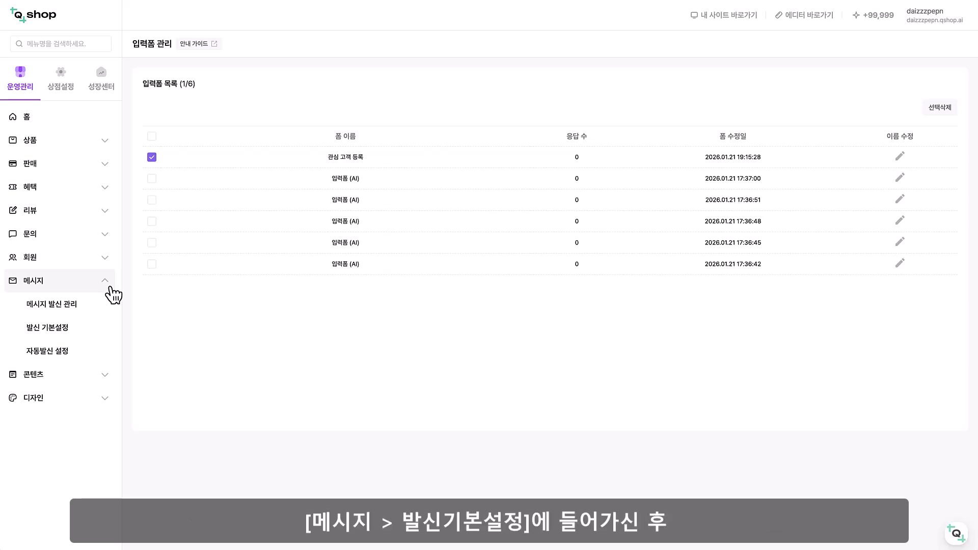
left_click(78, 330)
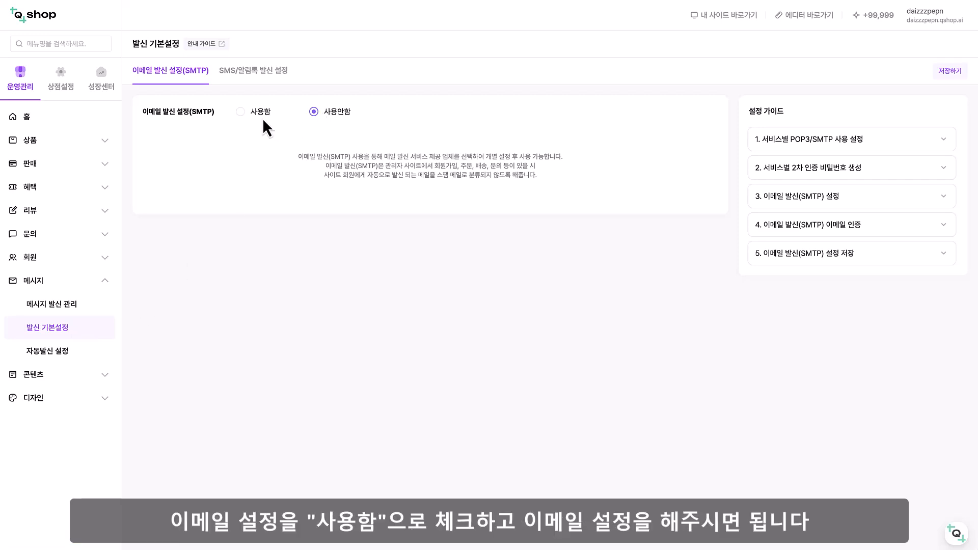
left_click(241, 113)
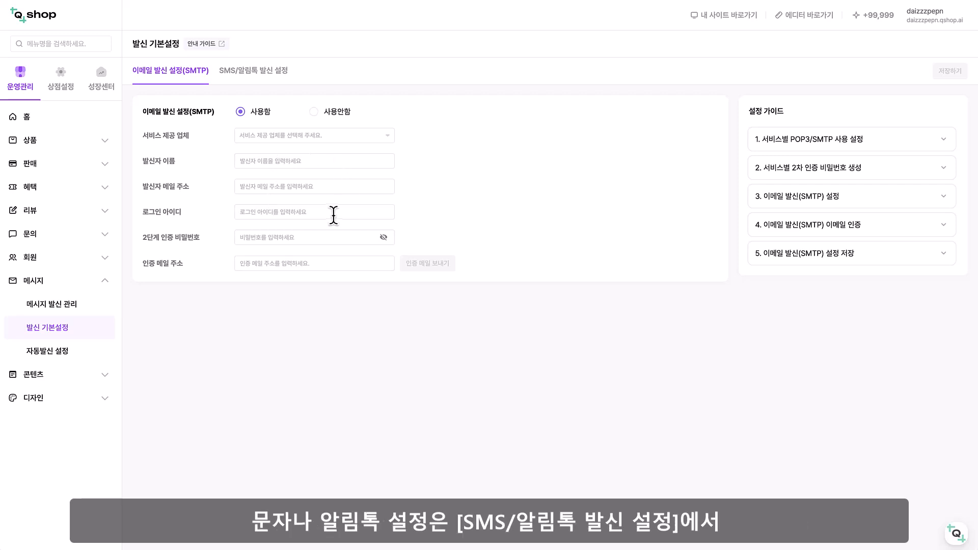
left_click(266, 81)
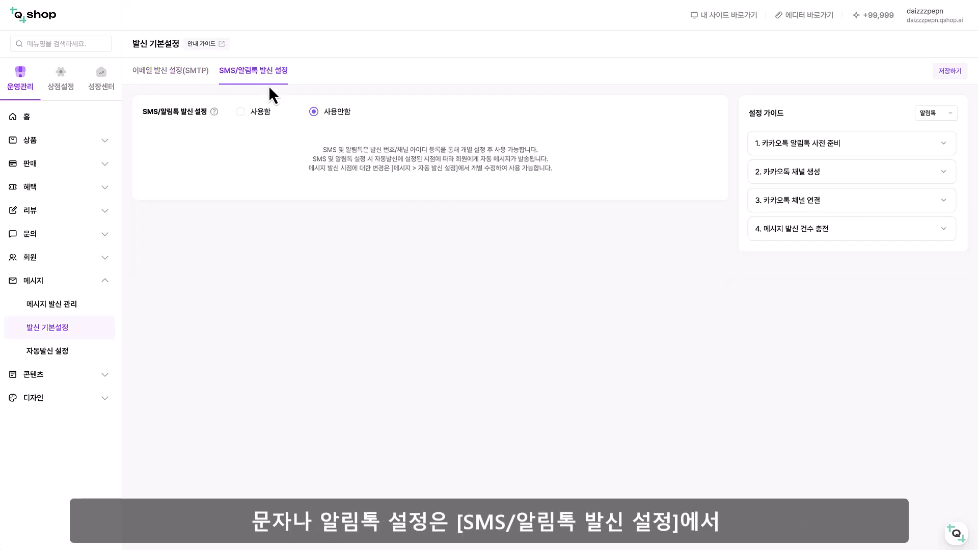
left_click(265, 113)
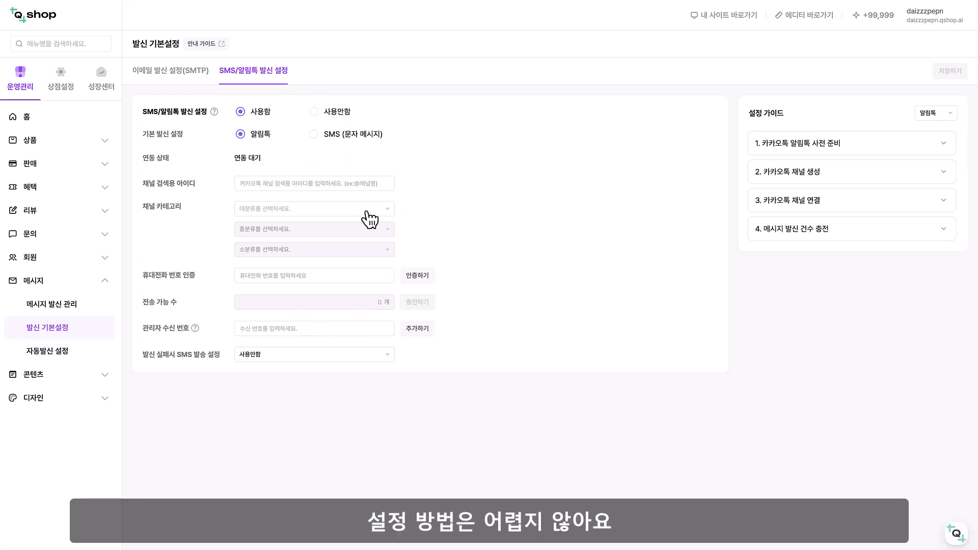
Return to the email sending settings and read the 발신 기본설정 guide through its 이메일 발신 설정(SMTP) section
left_click(193, 74)
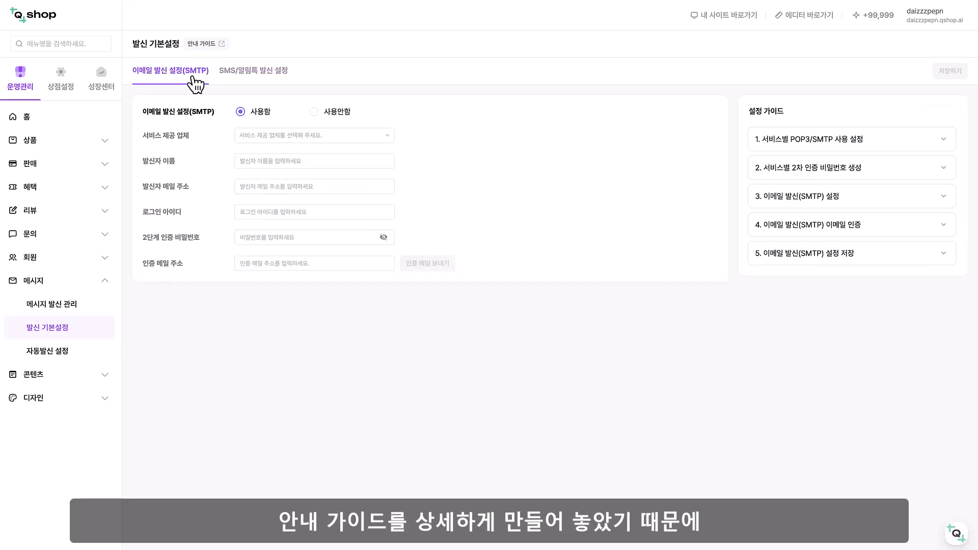
left_click(215, 50)
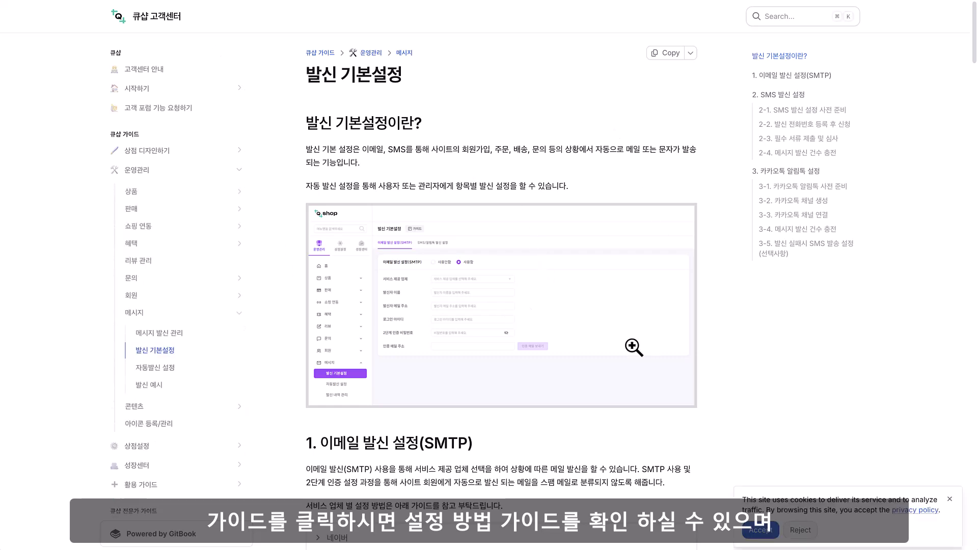
scroll(634, 347, "down", 3)
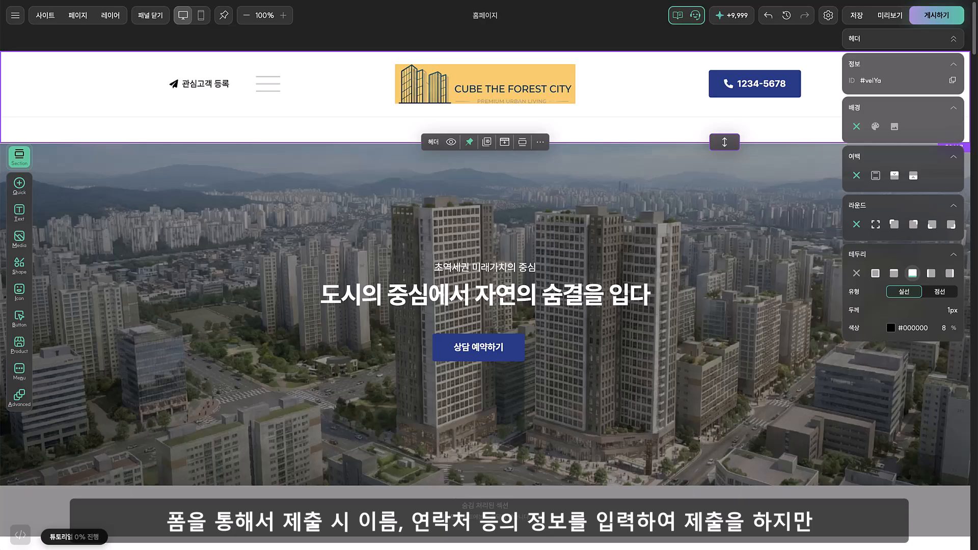
scroll(515, 253, "down", 10)
left_click(305, 235)
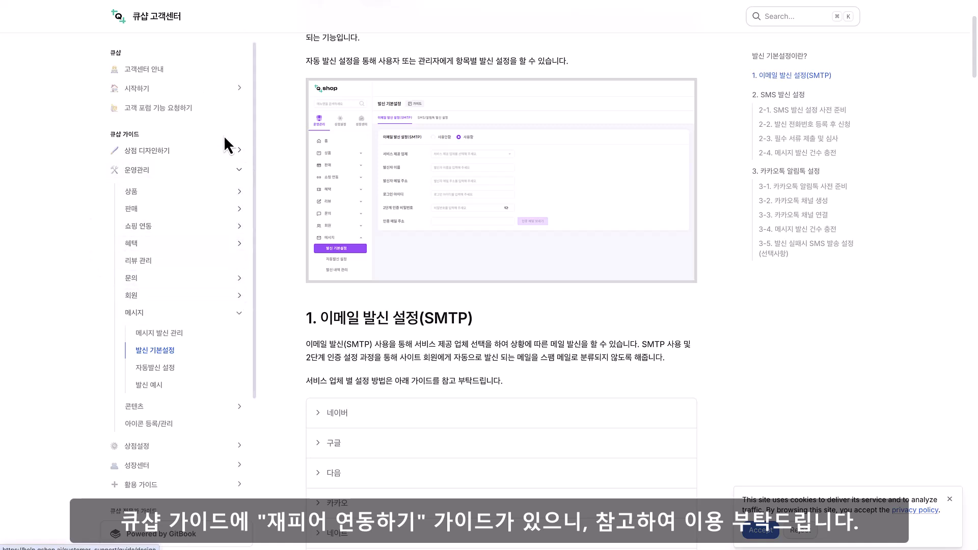
Find the 버튼/폼 article in the QShop guide and open the 재피어 연동하기 guide linked in its 3-3. 제출 정보 수집하기 section
left_click(237, 150)
left_click(243, 174)
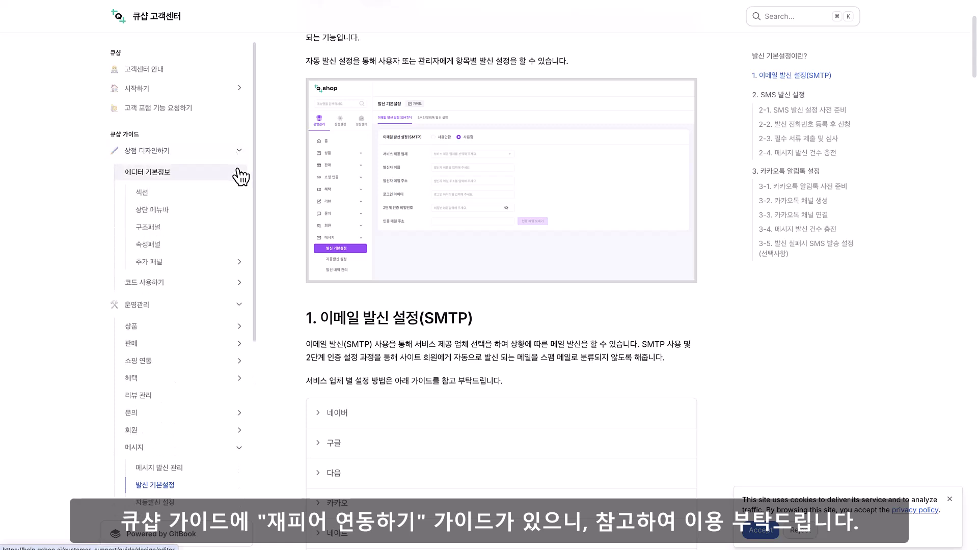
left_click(240, 263)
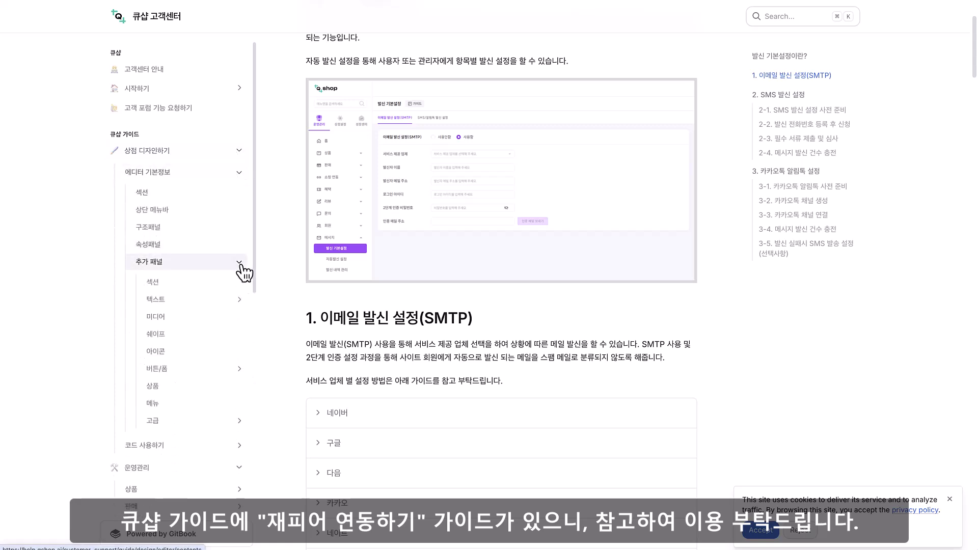
left_click(240, 370)
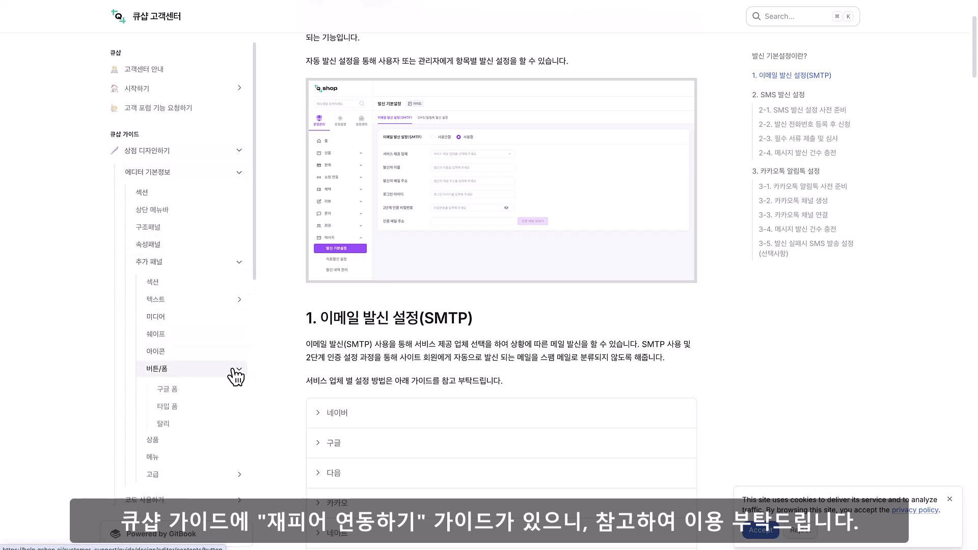
left_click(192, 375)
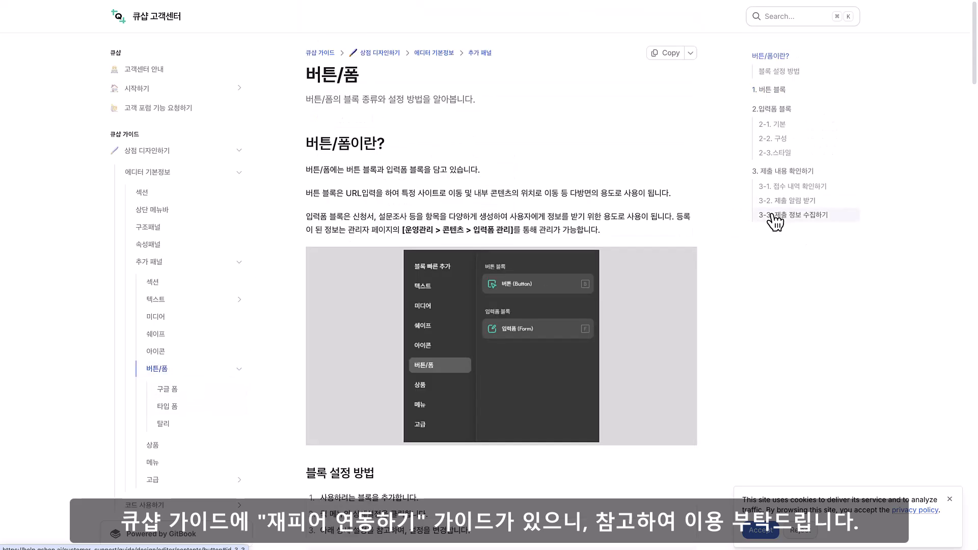
left_click(773, 216)
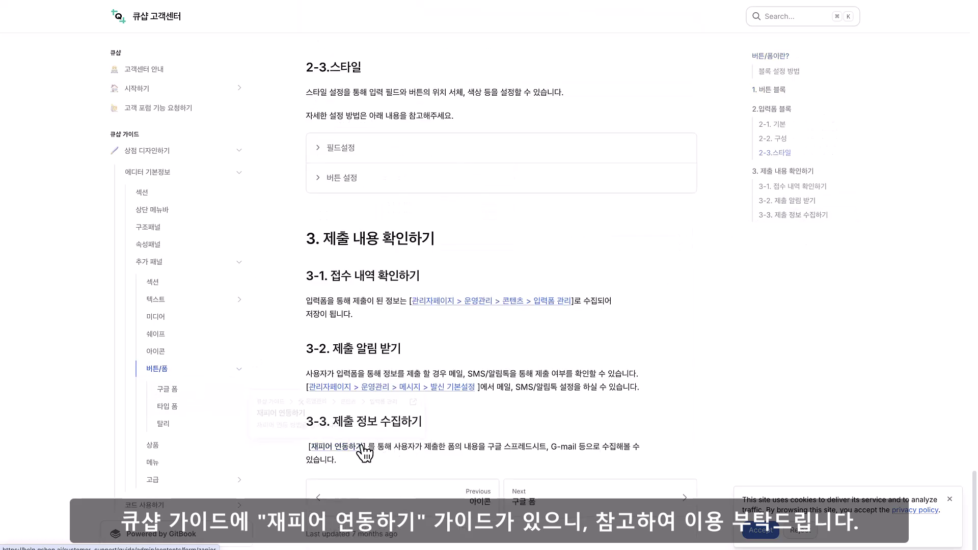
left_click(351, 447)
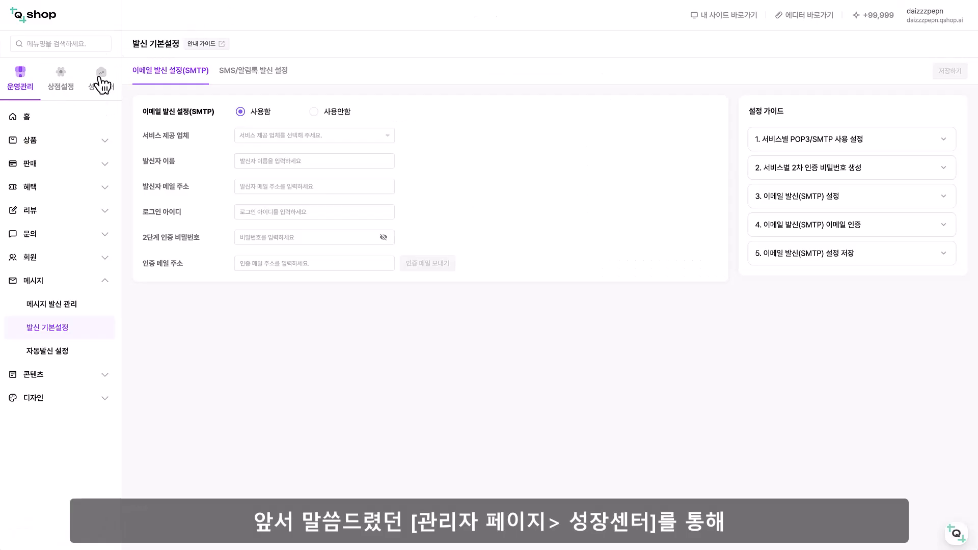
Review the 네이버 and 구글 marketing settings in the admin page's 성장센터
left_click(101, 80)
left_click(90, 125)
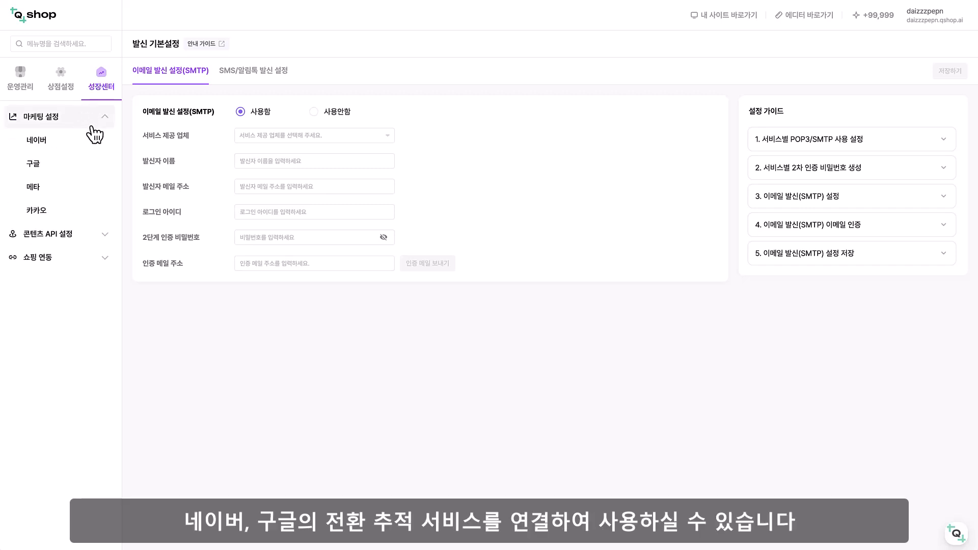
left_click(75, 145)
left_click(71, 168)
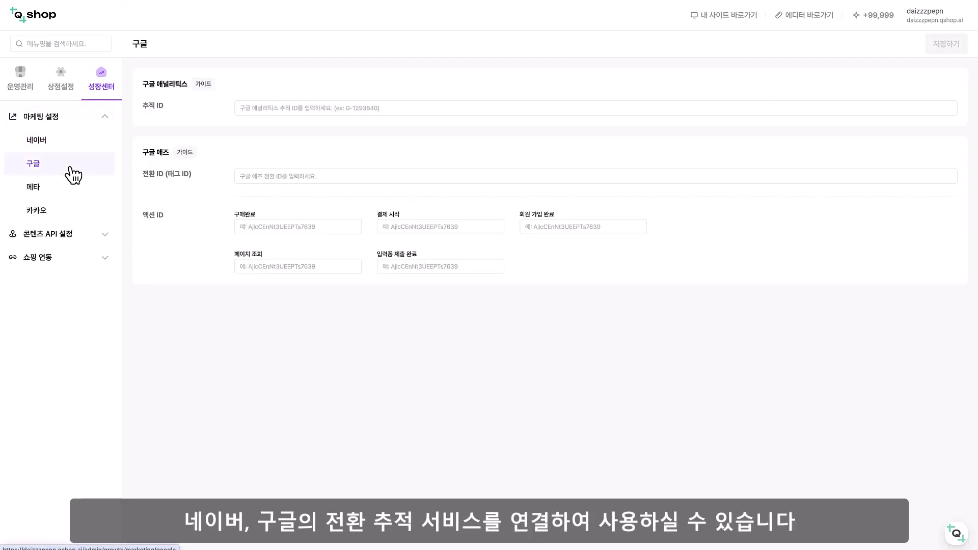